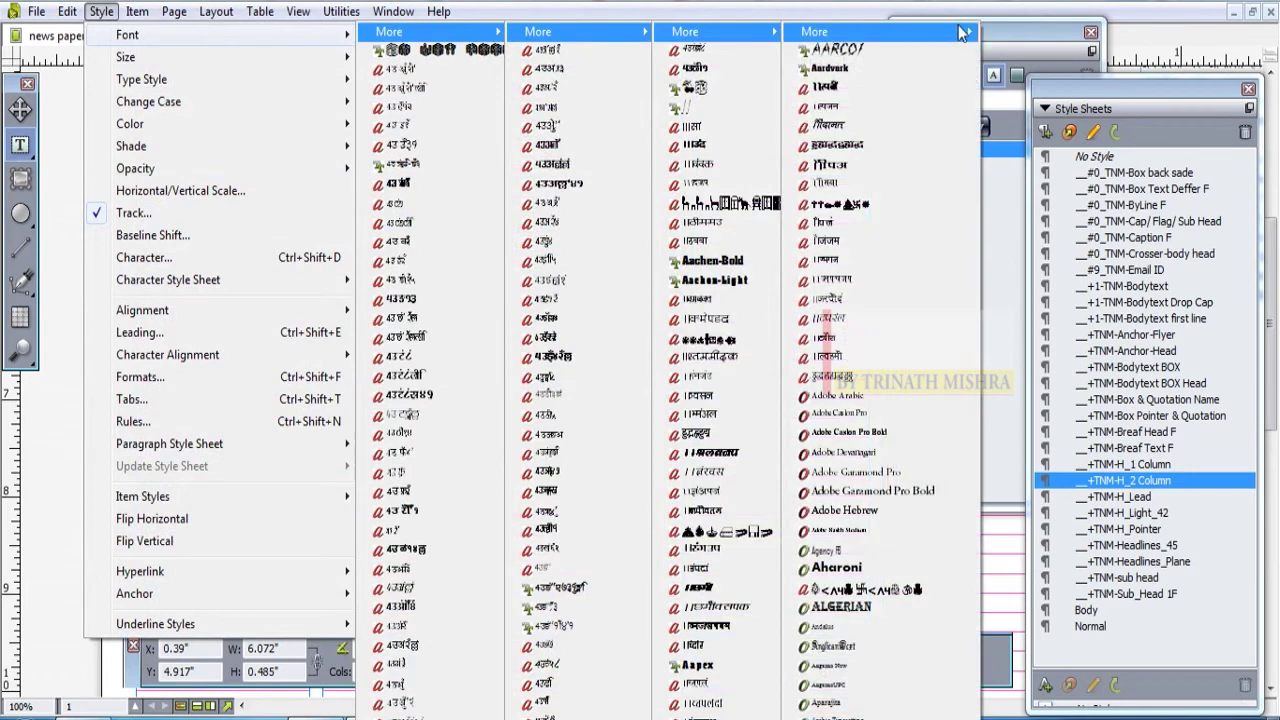
Step: Try the Four C Maya font on the headline above the cyan picture box and undo the font change
mouse_move(960, 32)
mouse_move(1037, 35)
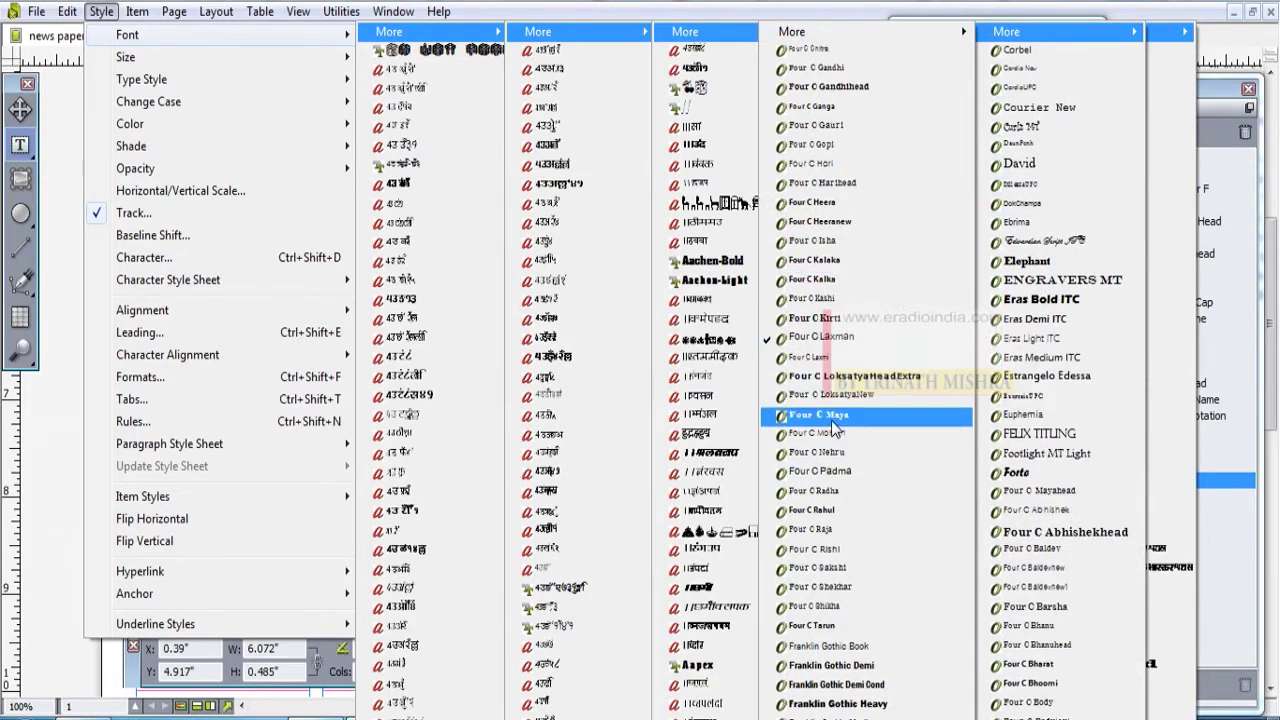
click(835, 428)
click(475, 222)
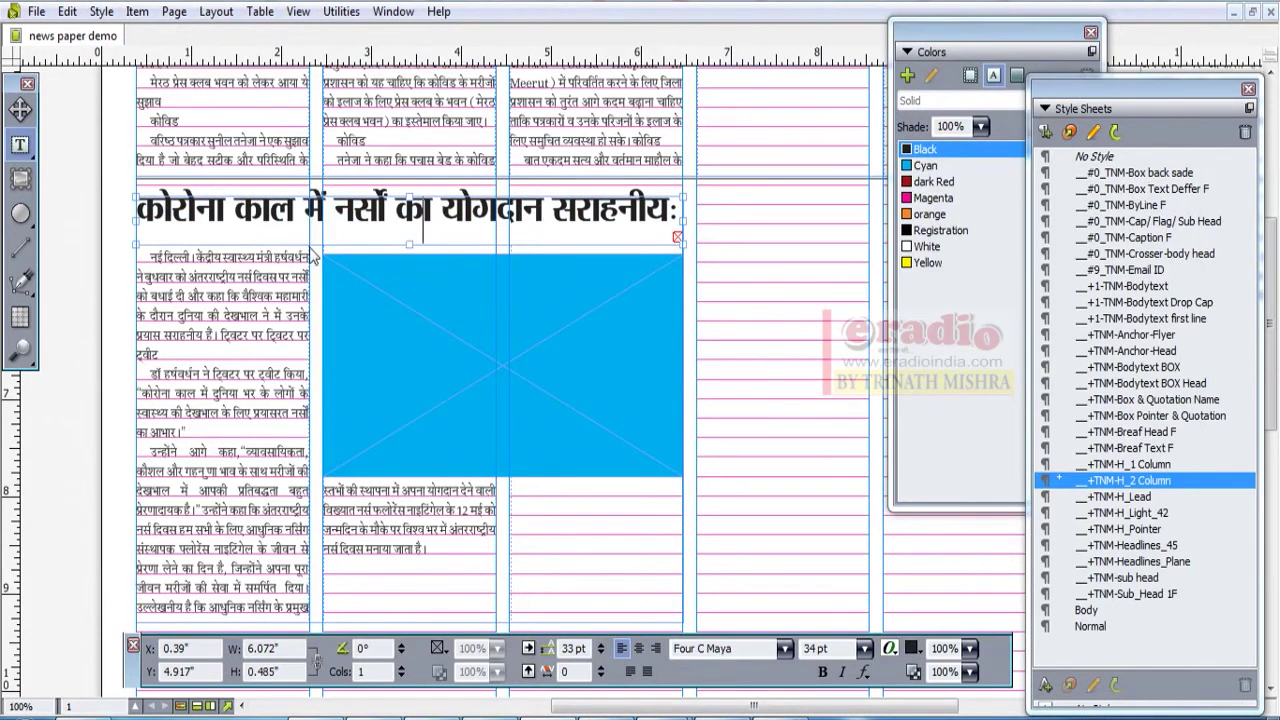
key(ctrl+z)
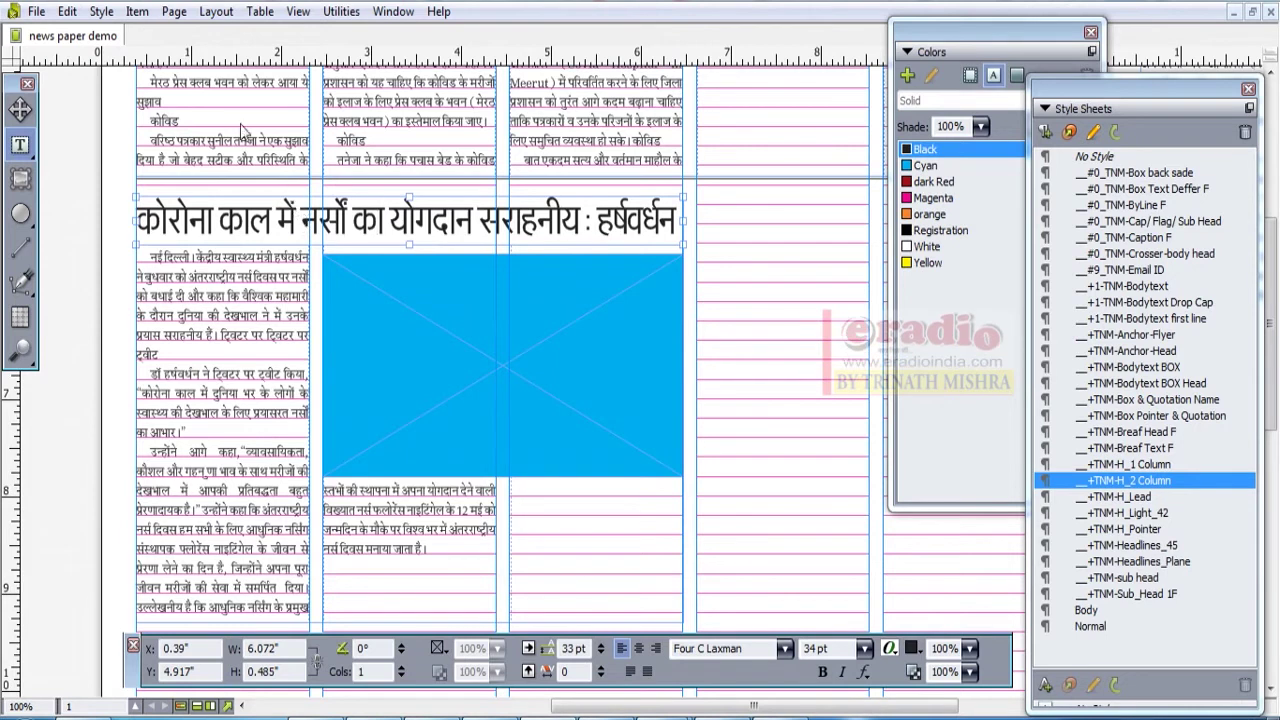
Step: Select the whole headline and review the size, type style and change case options available for it
triple_click(252, 218)
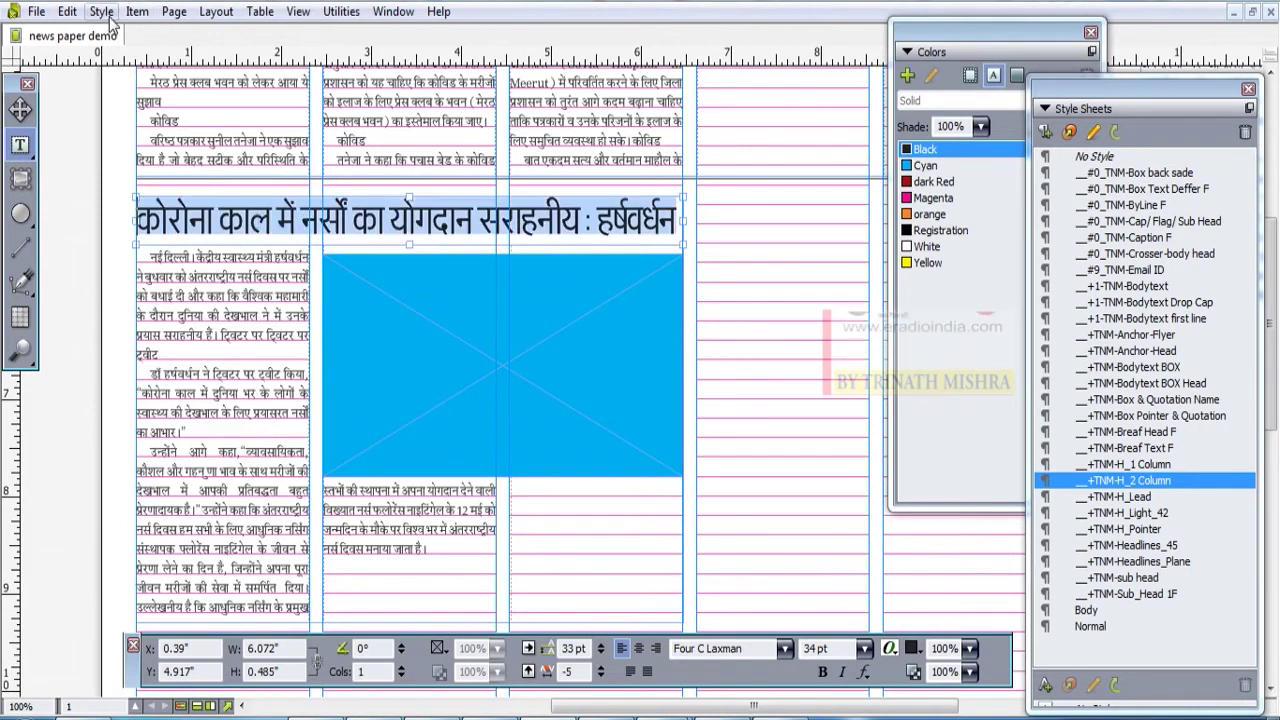
click(105, 13)
mouse_move(130, 57)
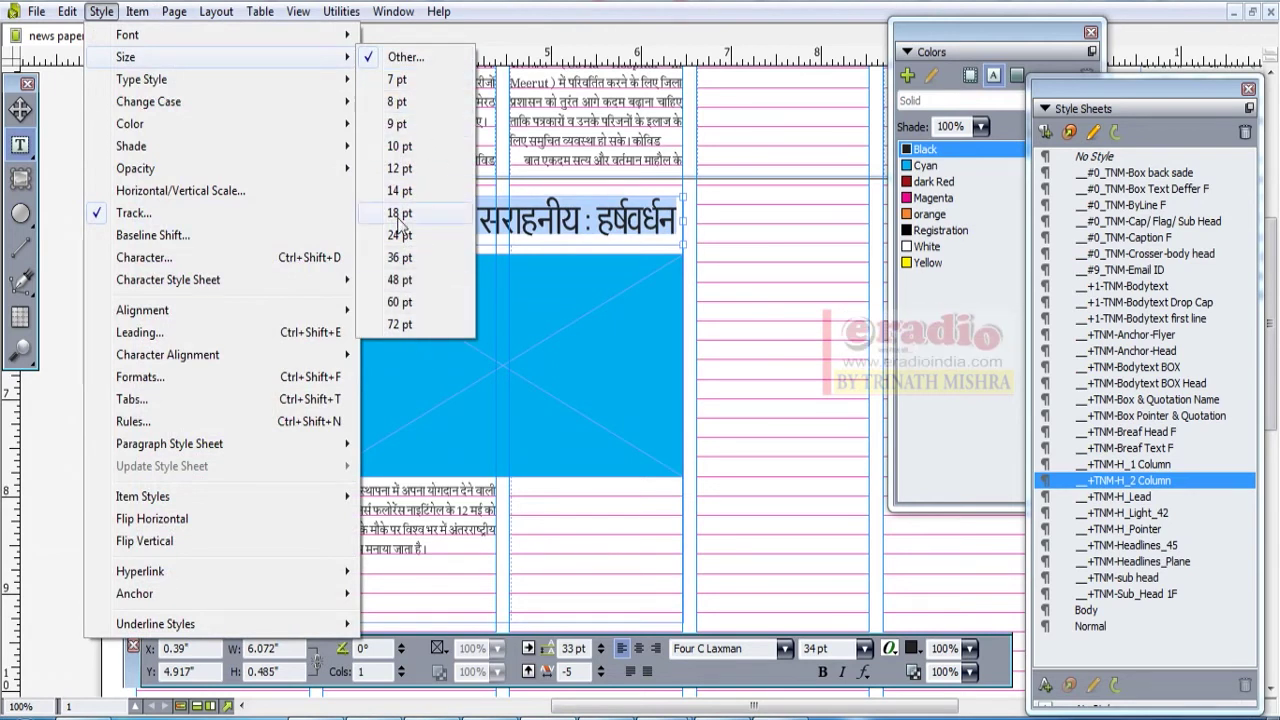
mouse_move(240, 84)
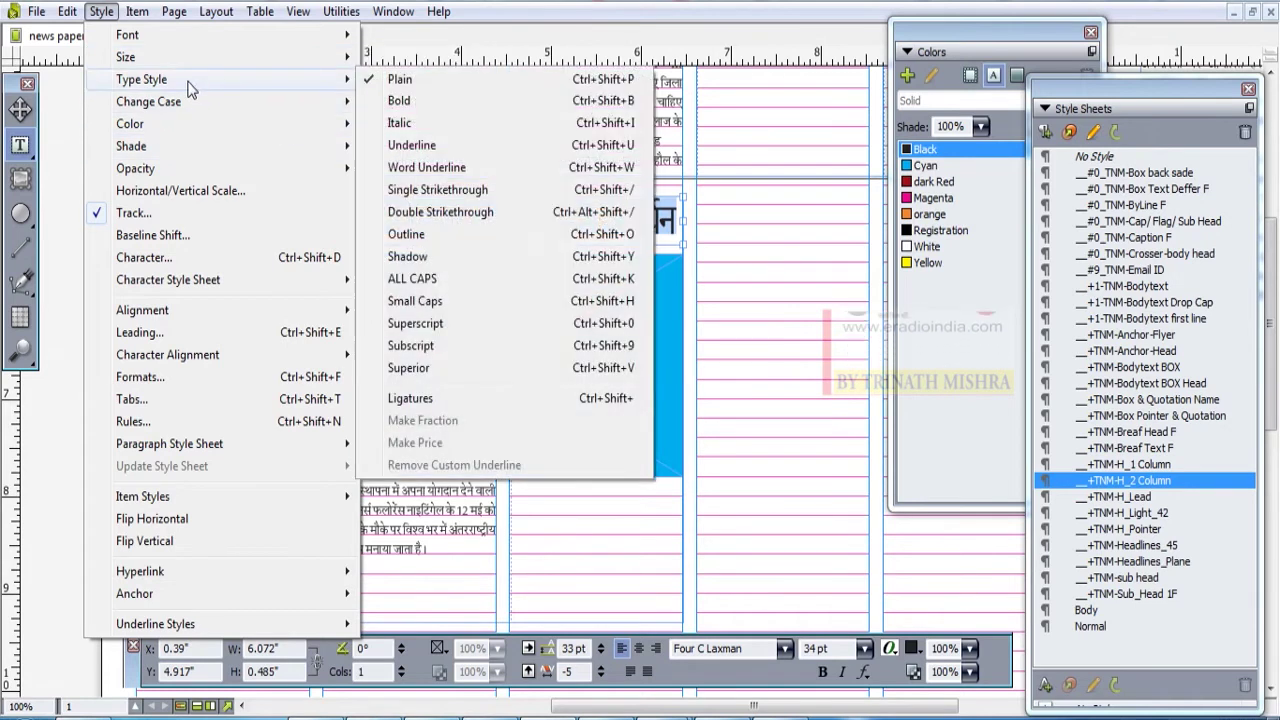
mouse_move(199, 63)
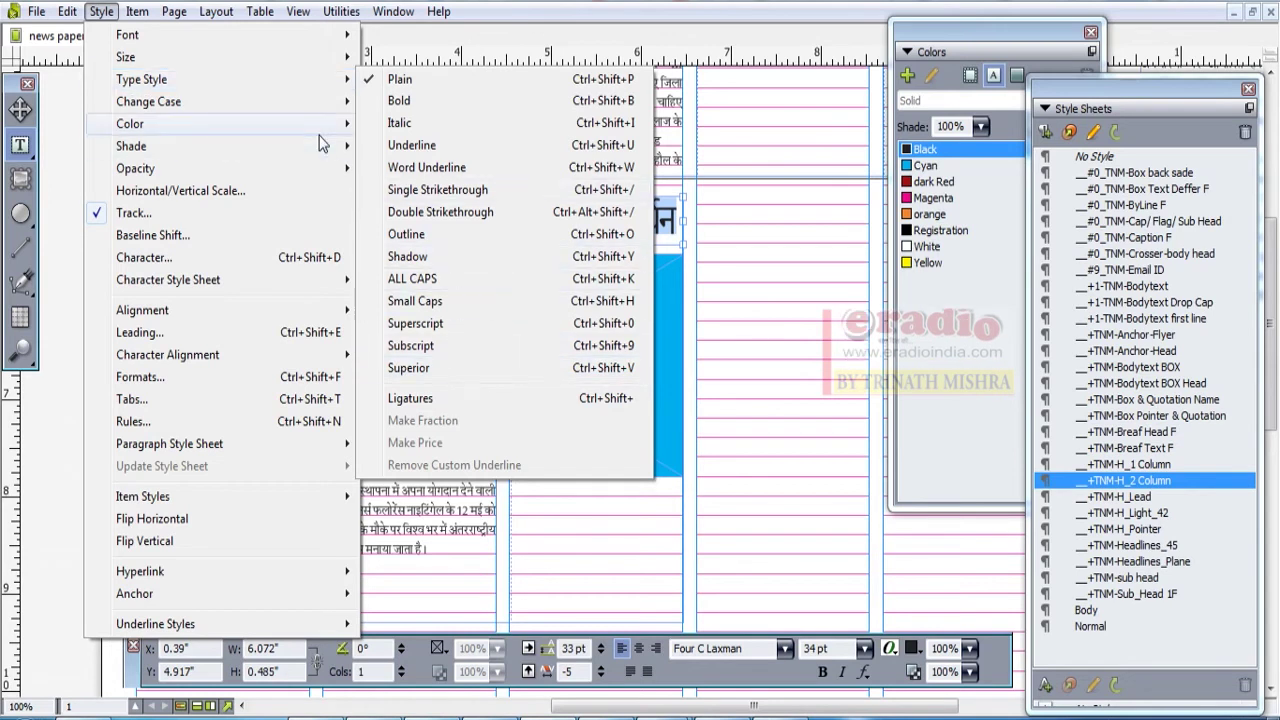
mouse_move(266, 108)
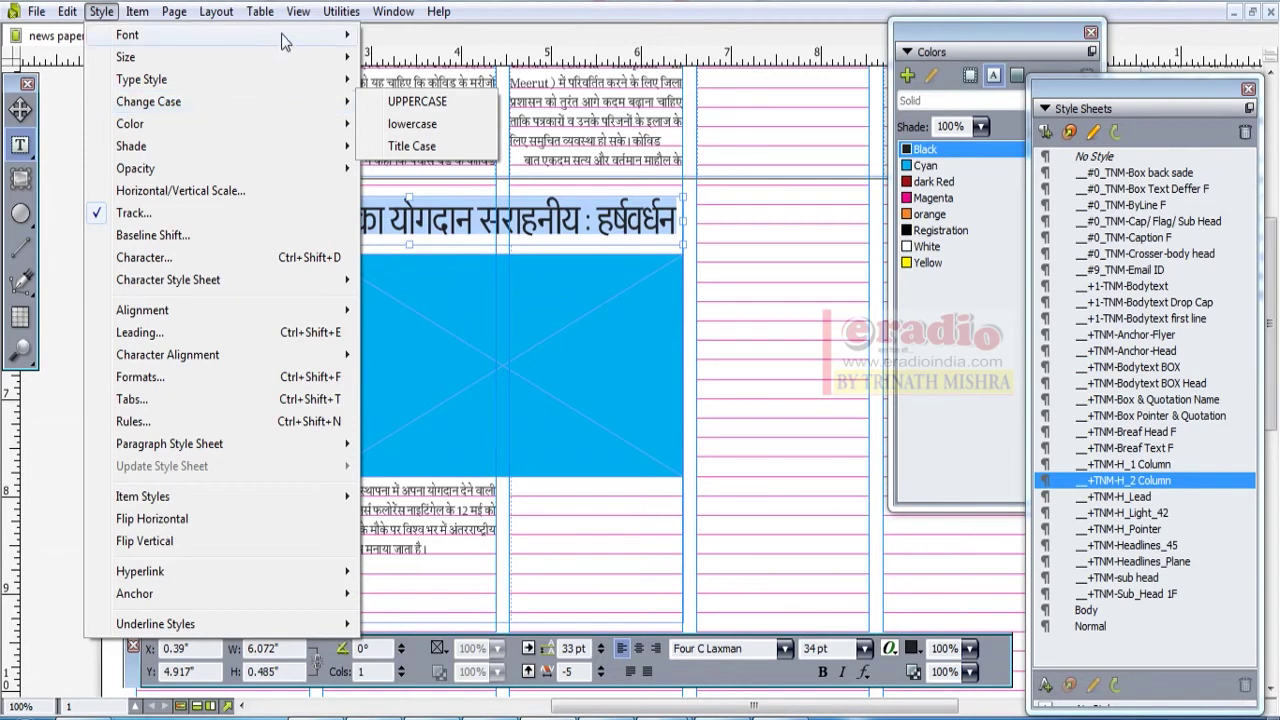
mouse_move(298, 11)
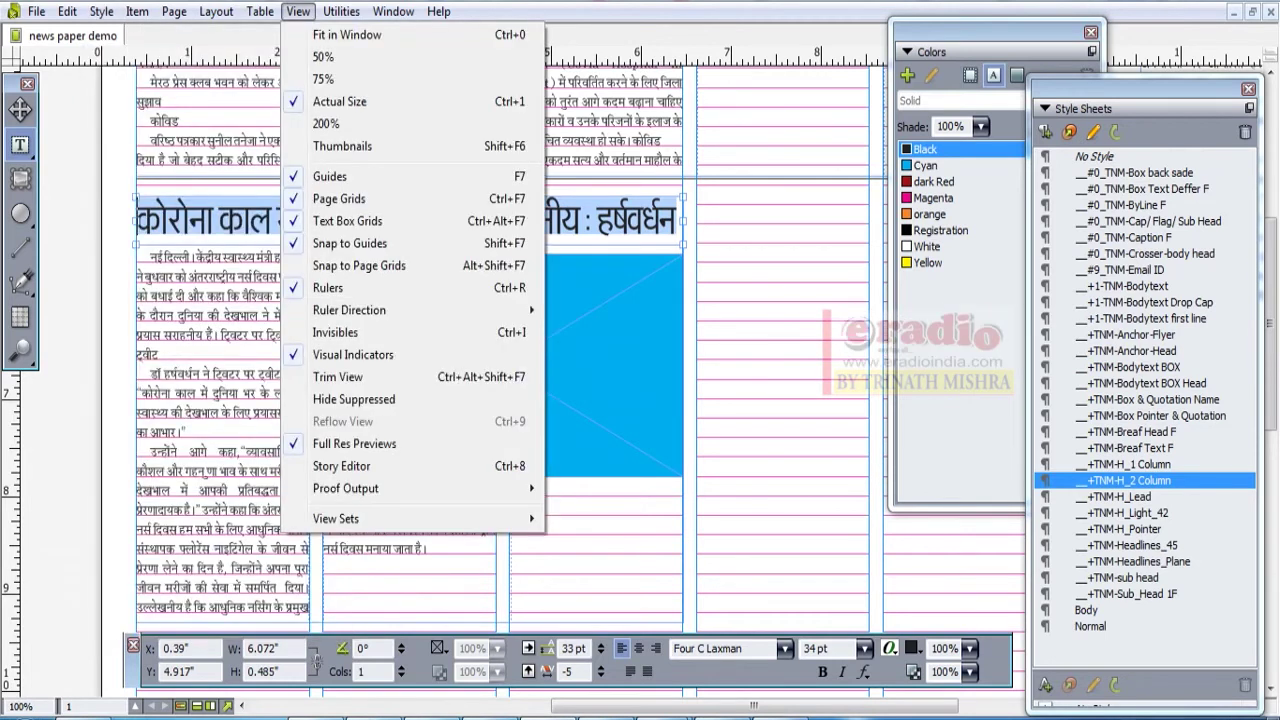
mouse_move(80, 12)
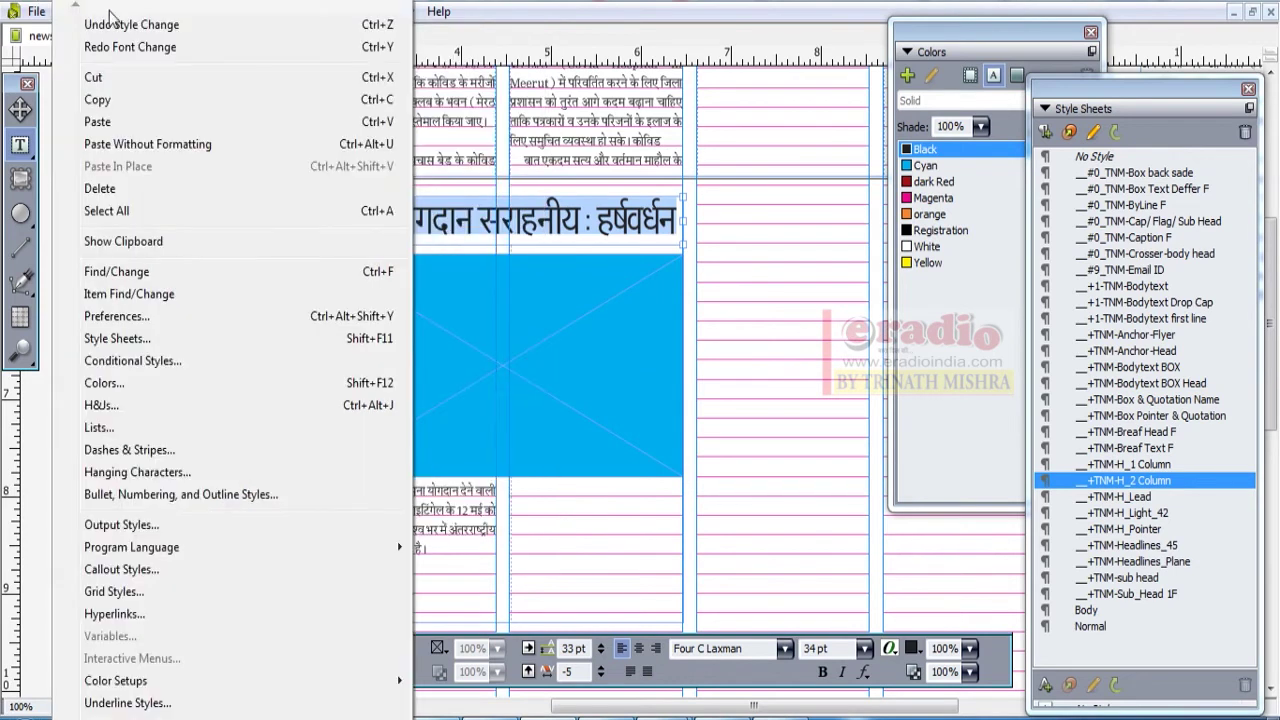
click(648, 287)
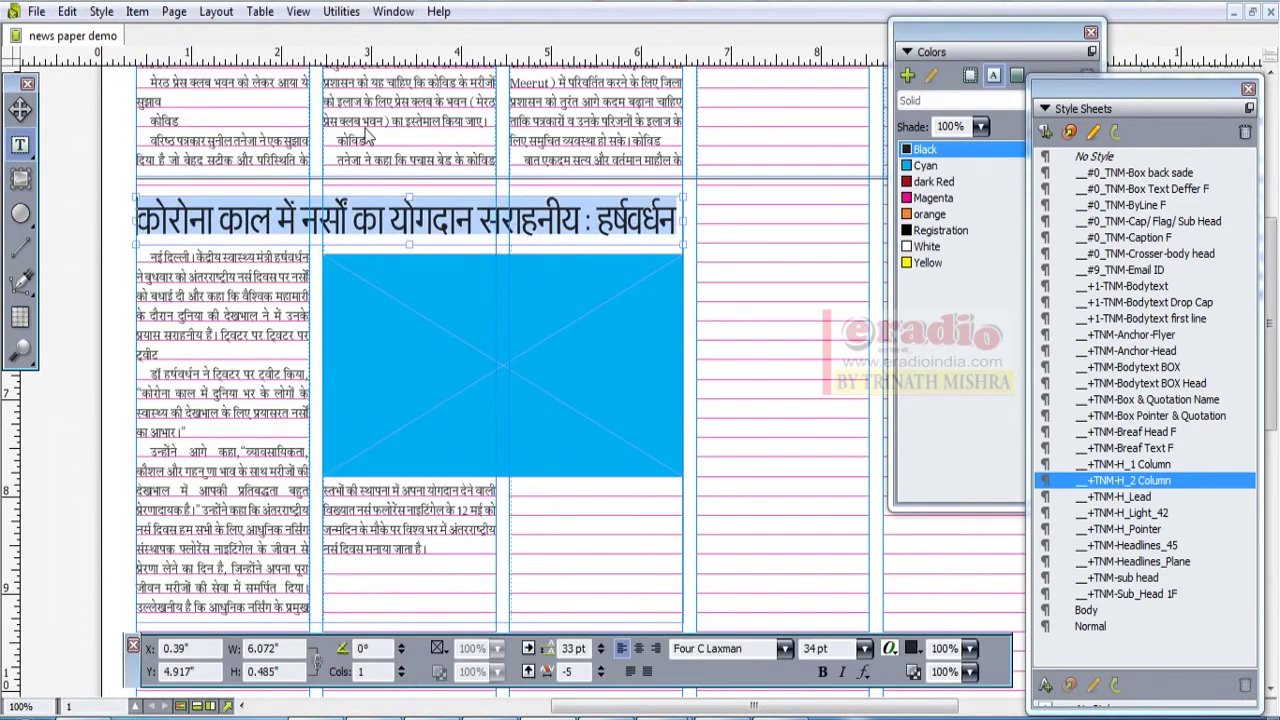
Step: Change the headline's text color to dark Red and deselect the text
click(101, 11)
mouse_move(345, 101)
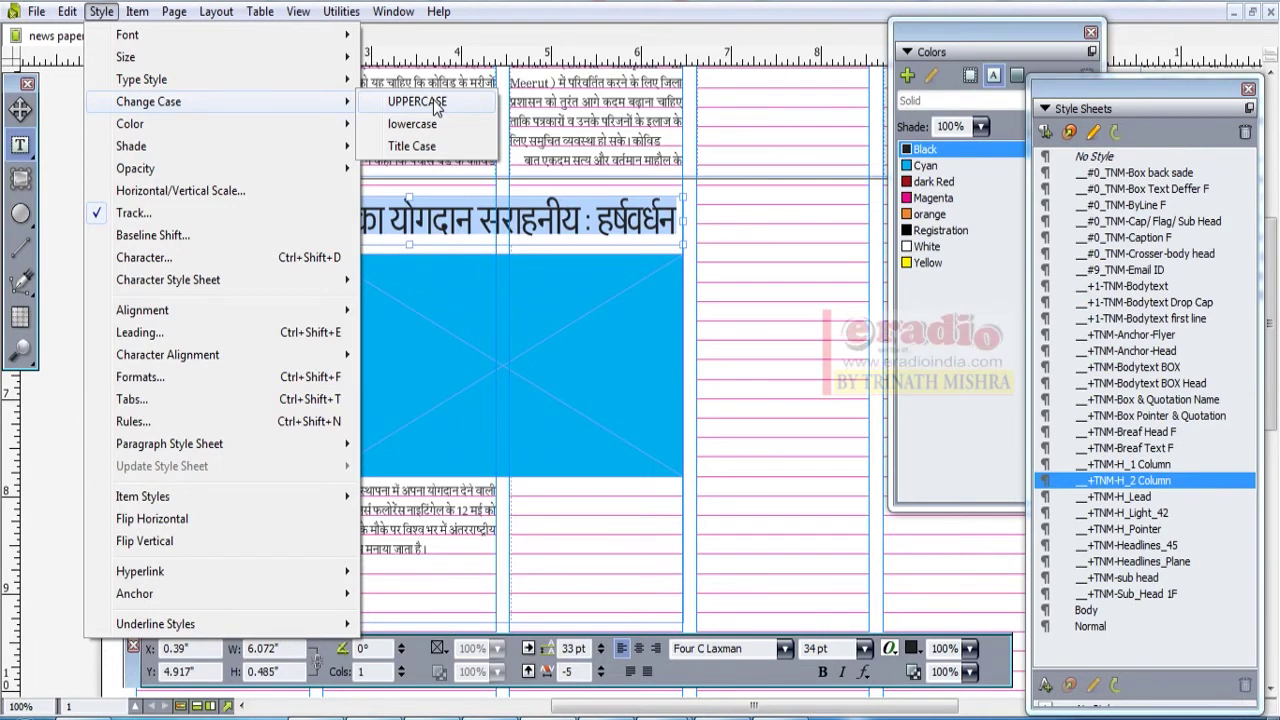
mouse_move(341, 134)
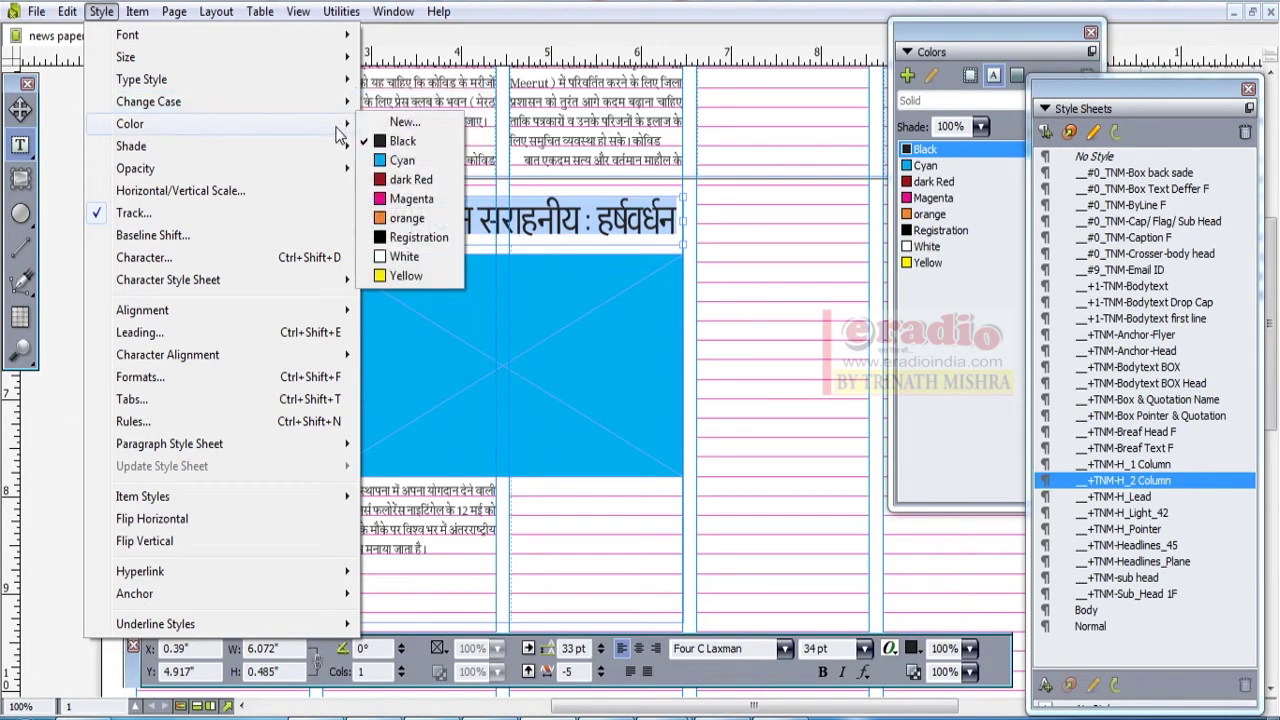
click(433, 184)
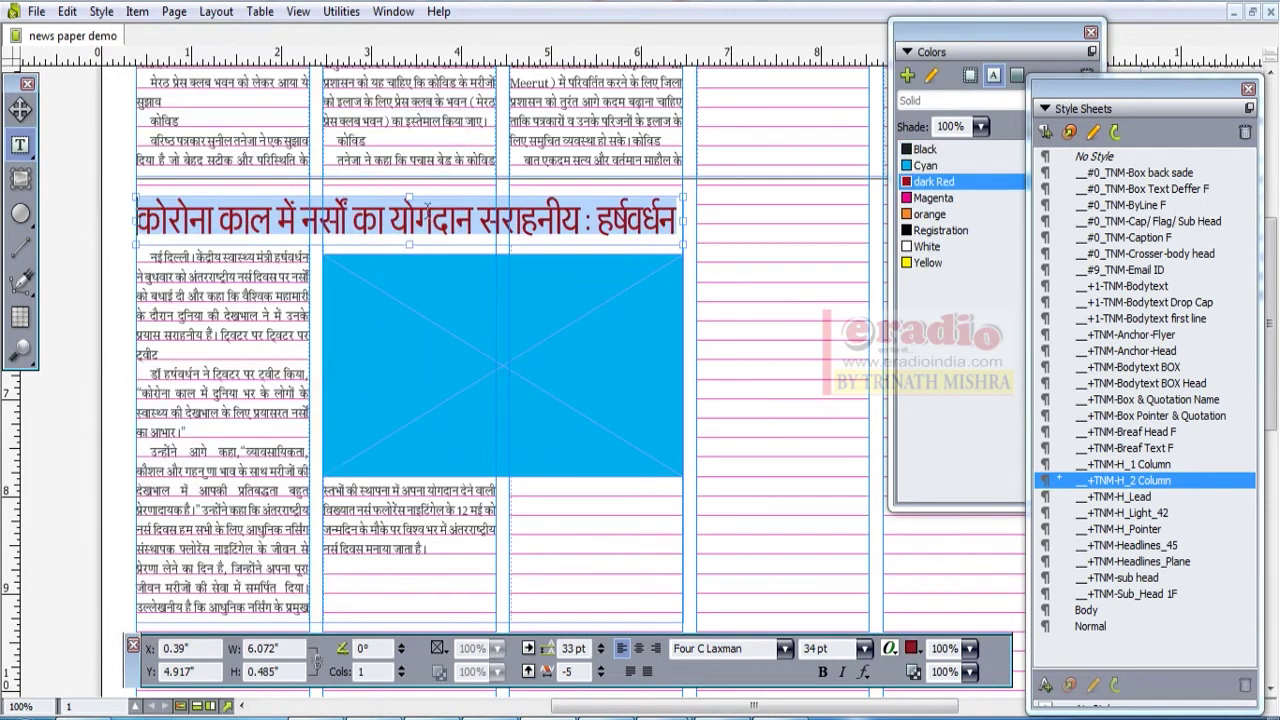
click(498, 218)
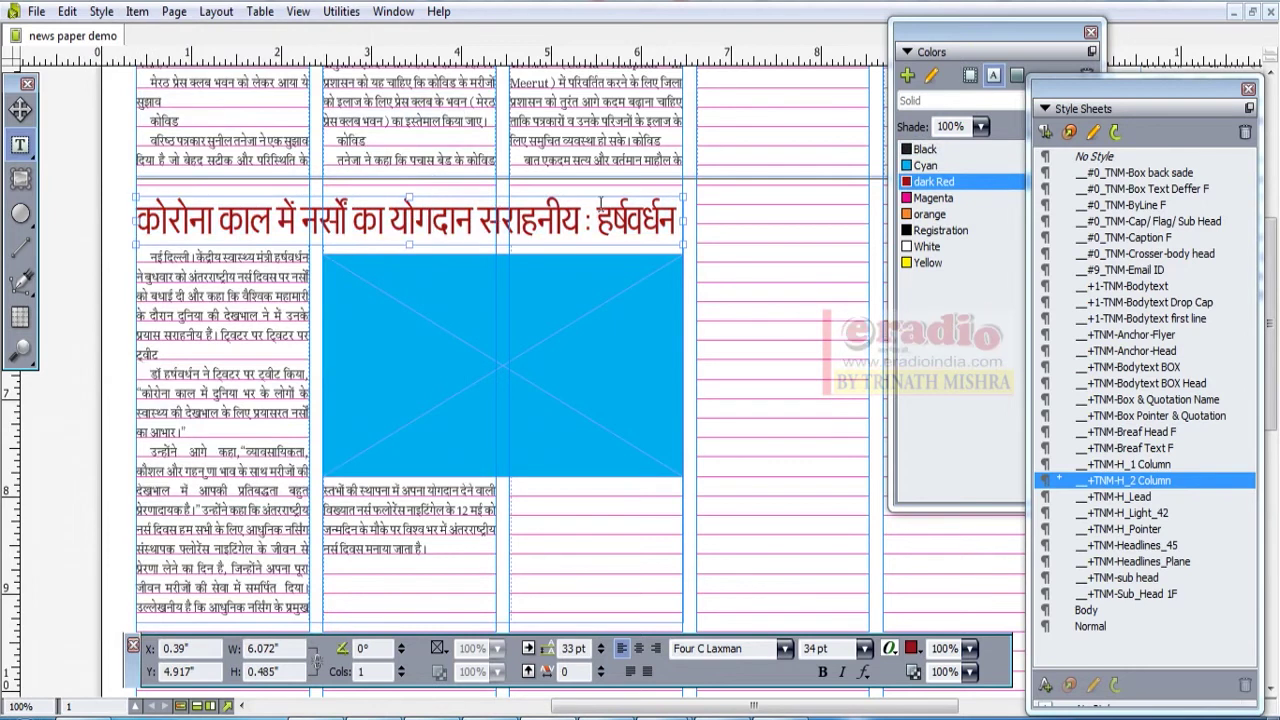
Step: Select the whole headline and open its character attributes for scaling, keeping the headline uncovered by the dialog
triple_click(604, 215)
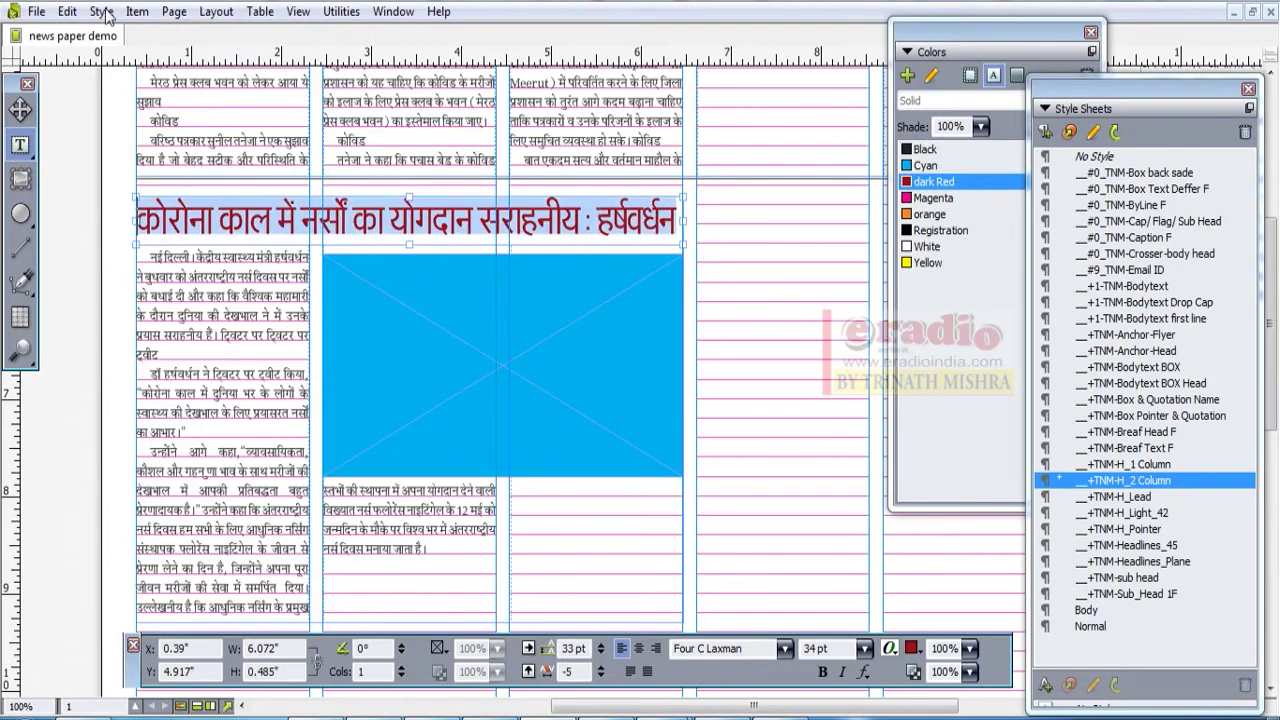
click(103, 11)
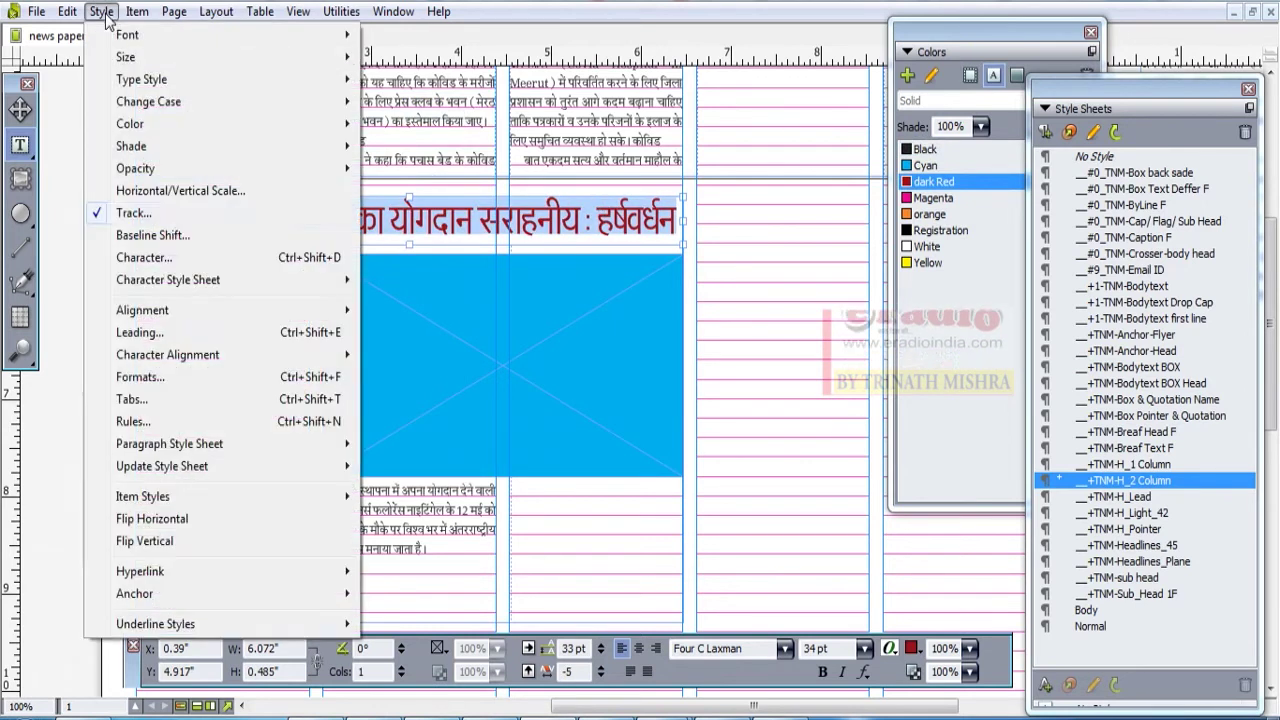
click(212, 200)
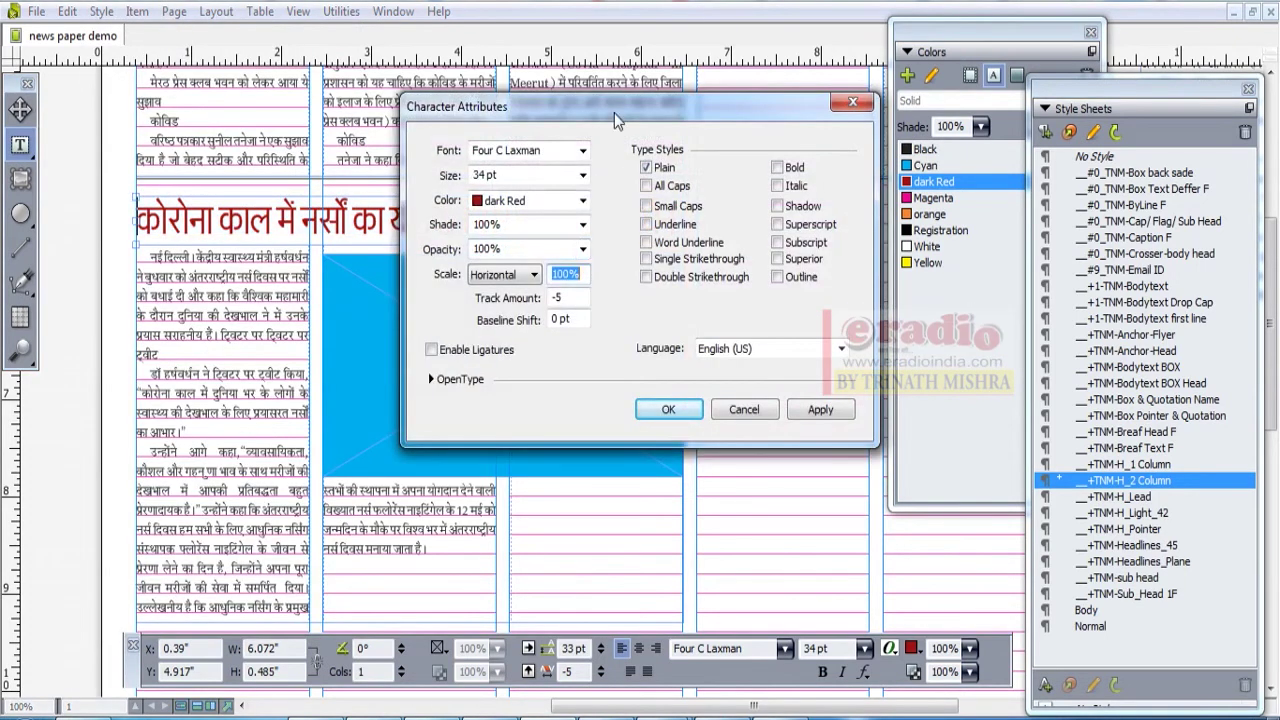
drag(614, 113, 422, 325)
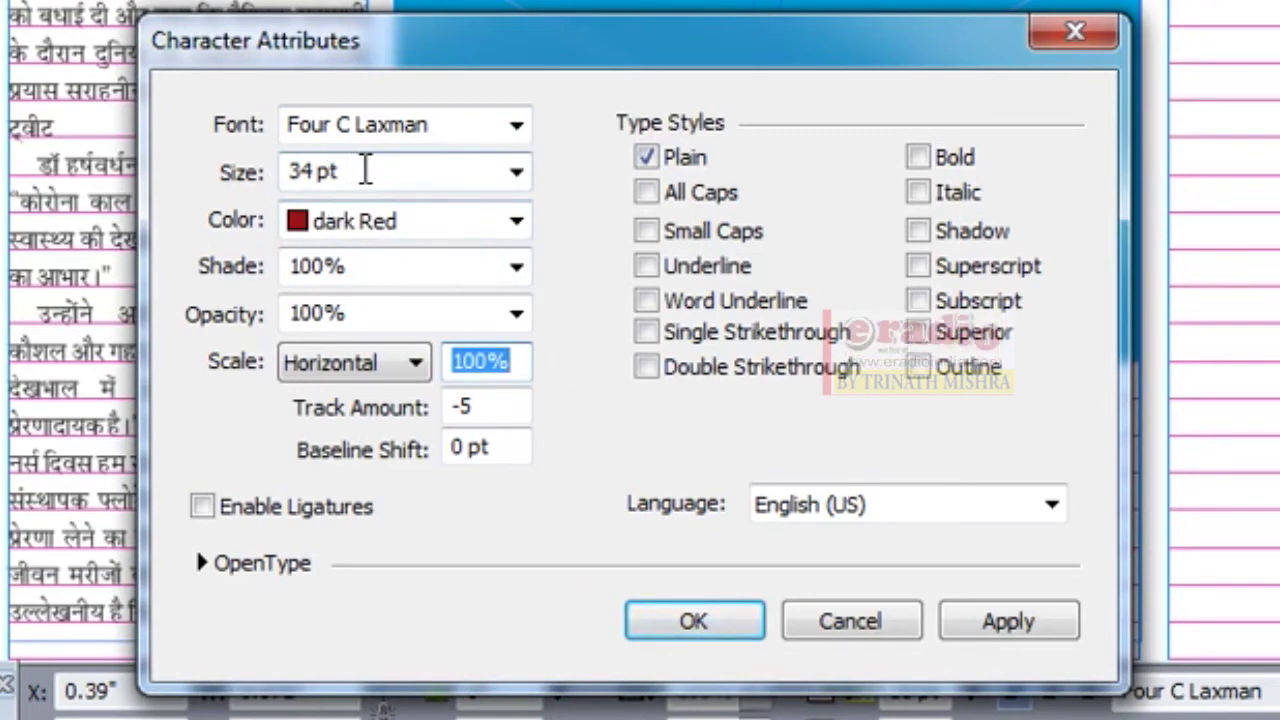
Step: Set the headline's horizontal scale to 80% and apply it
click(342, 361)
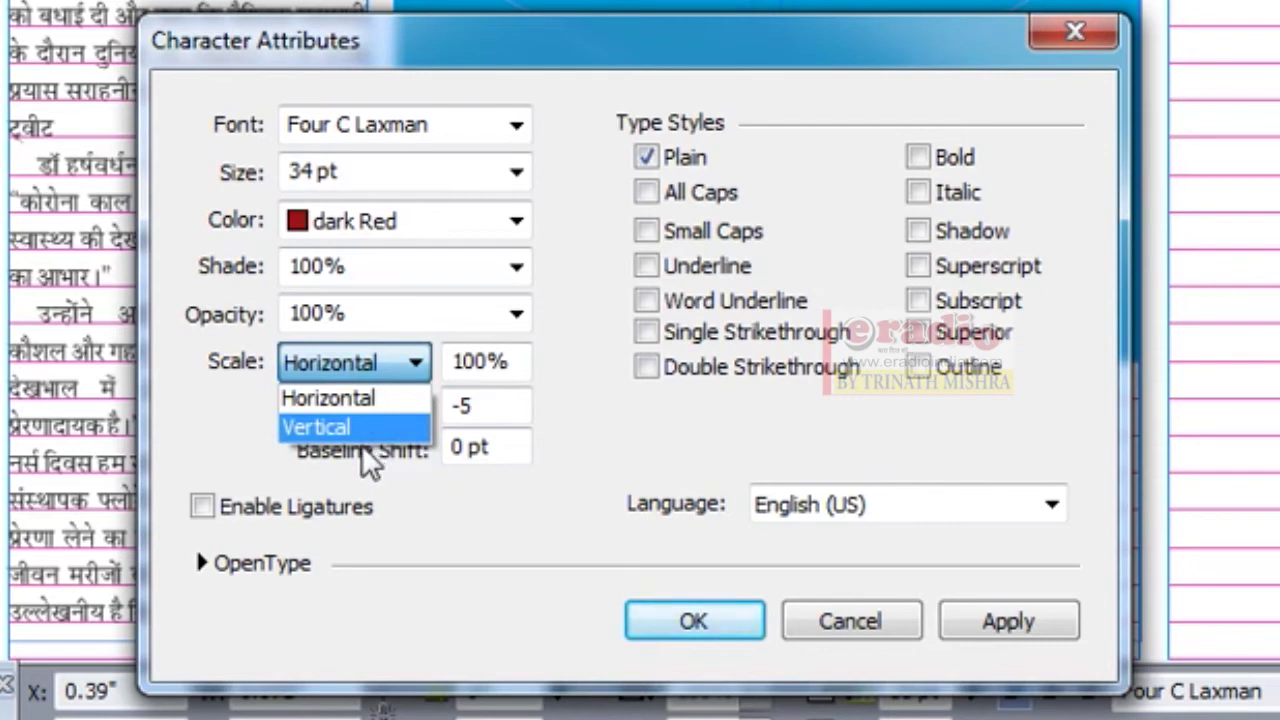
click(405, 365)
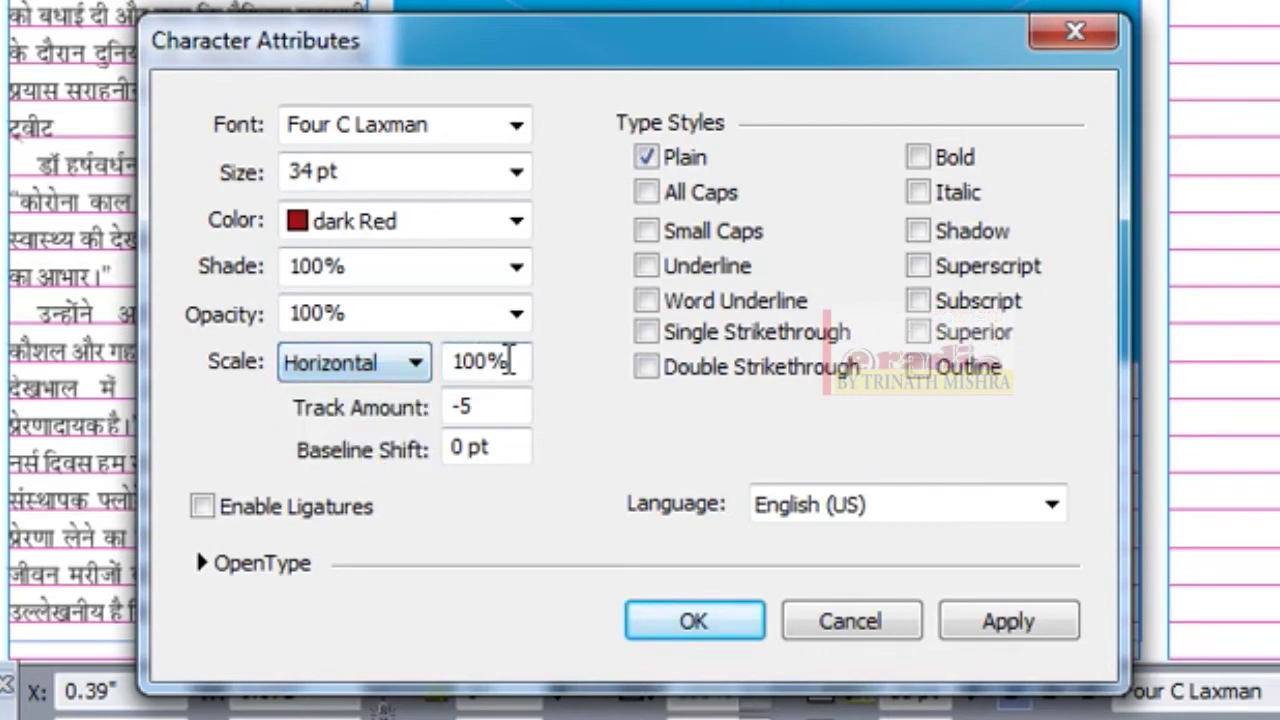
drag(514, 362, 440, 362)
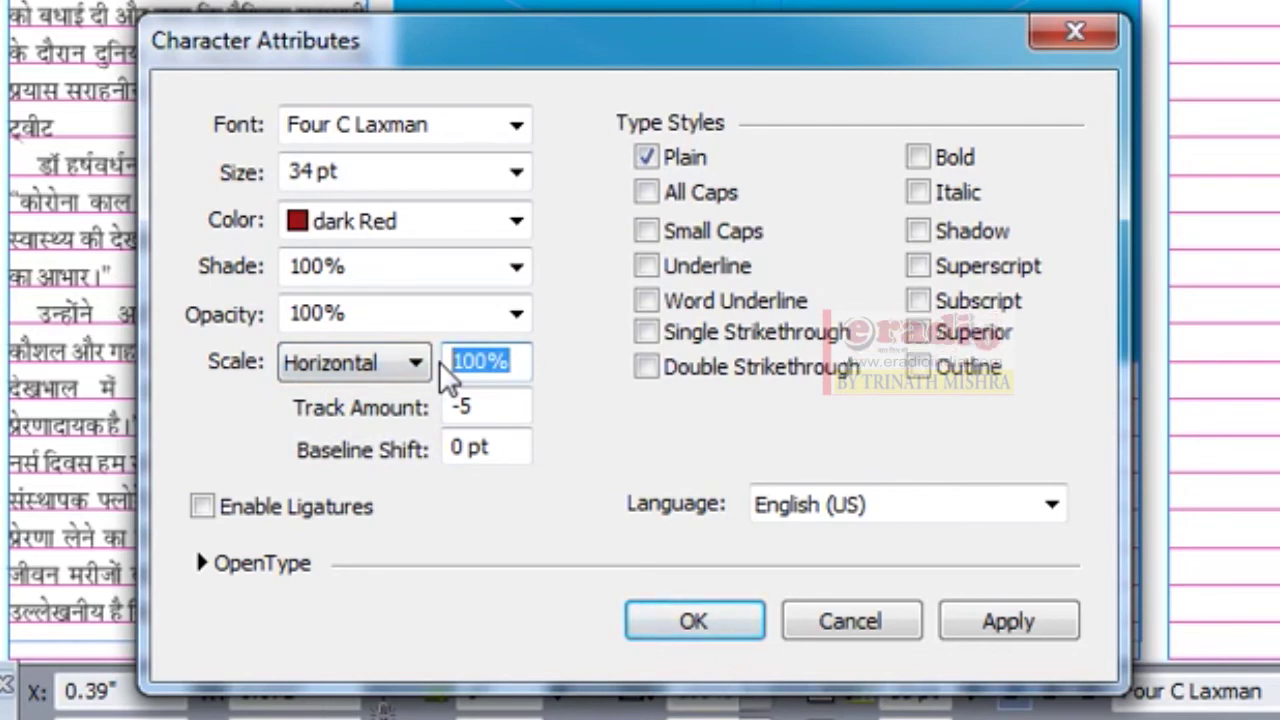
text(80)
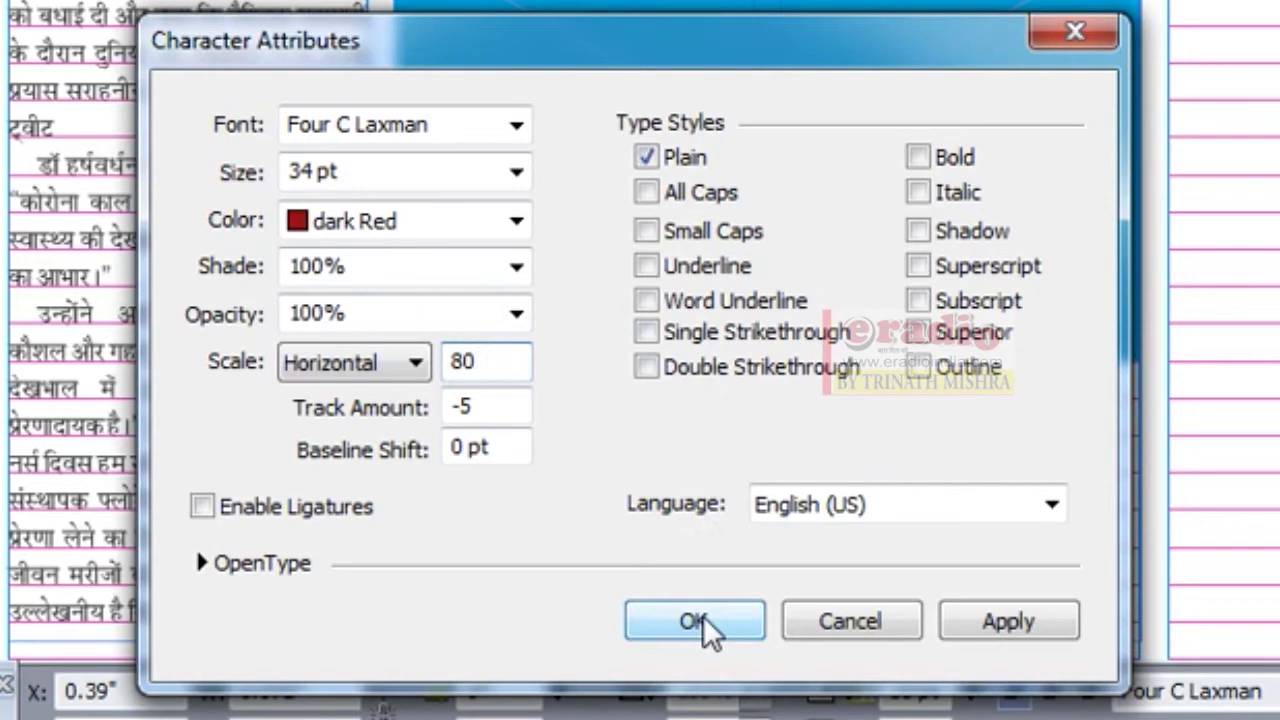
click(988, 618)
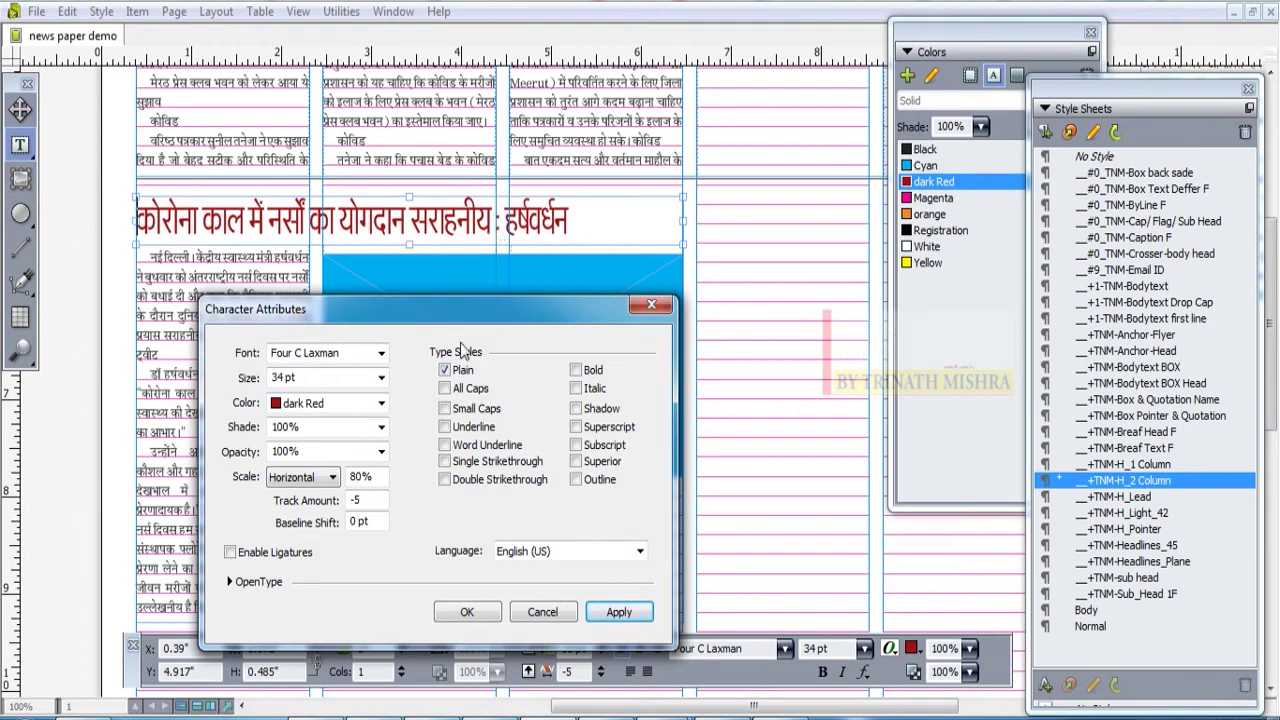
Step: Set the headline's horizontal scale back to 100% and apply it
drag(384, 477, 336, 480)
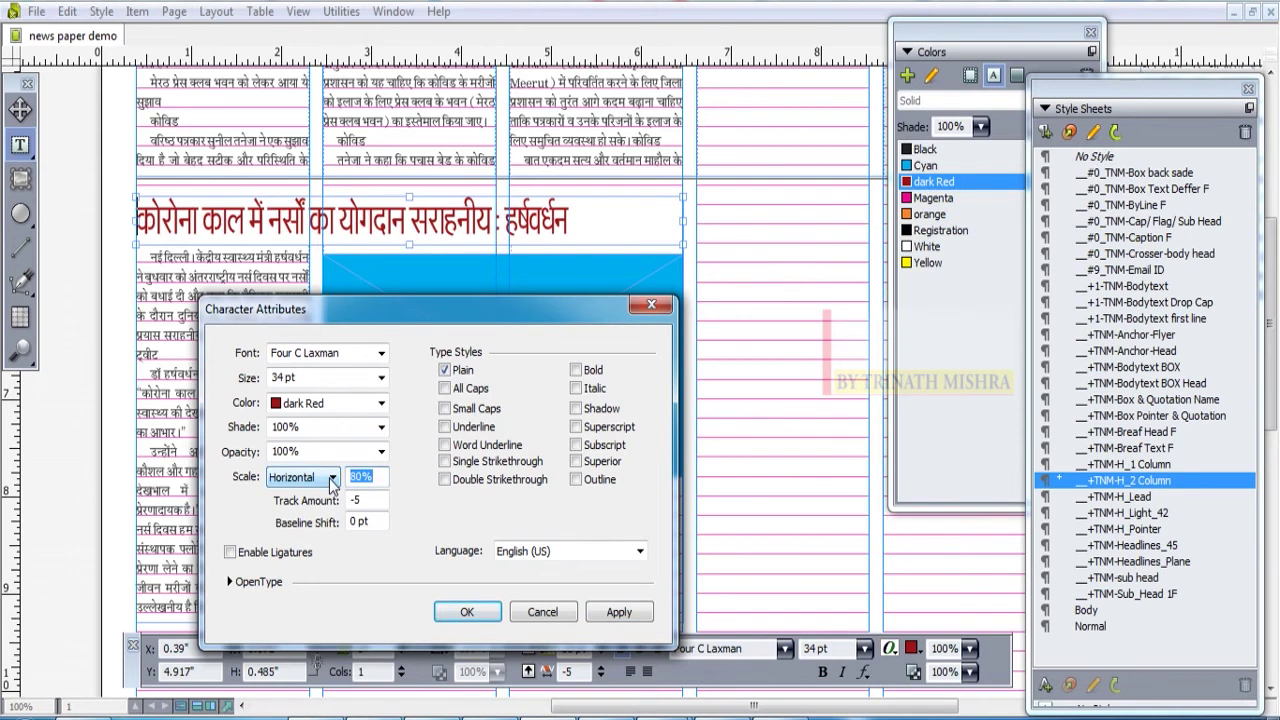
text(10)
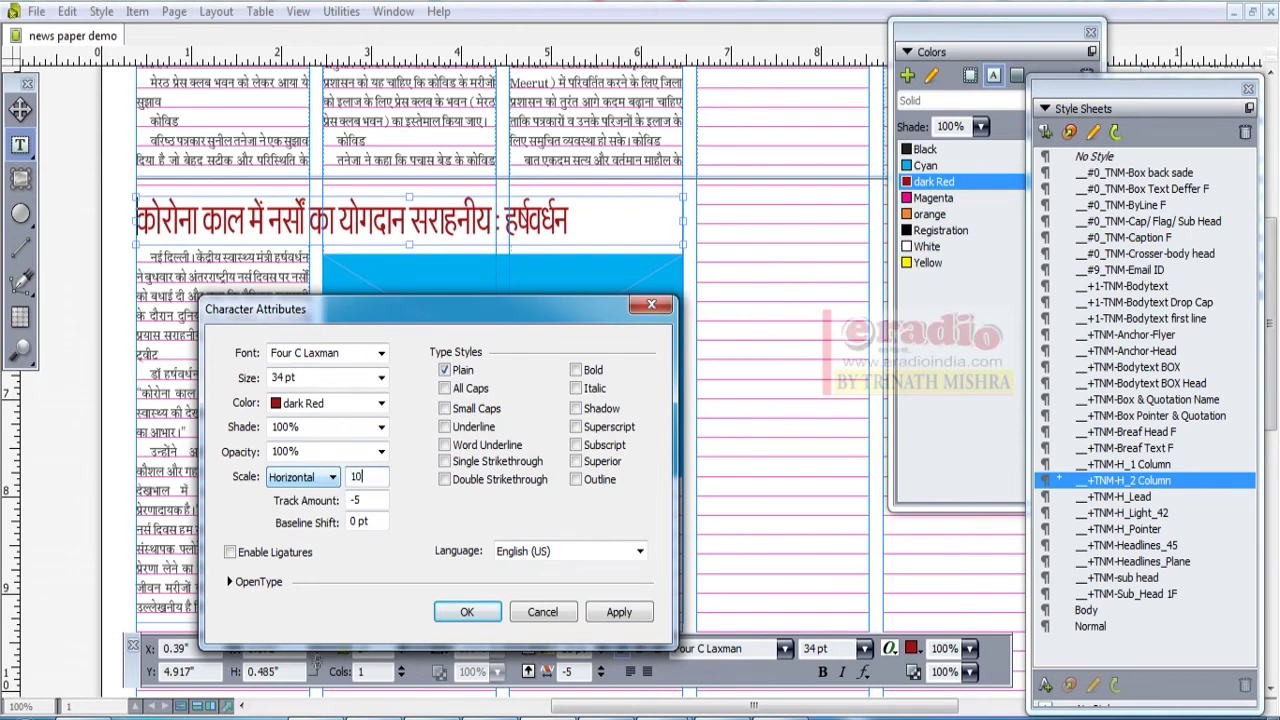
text(0)
click(615, 612)
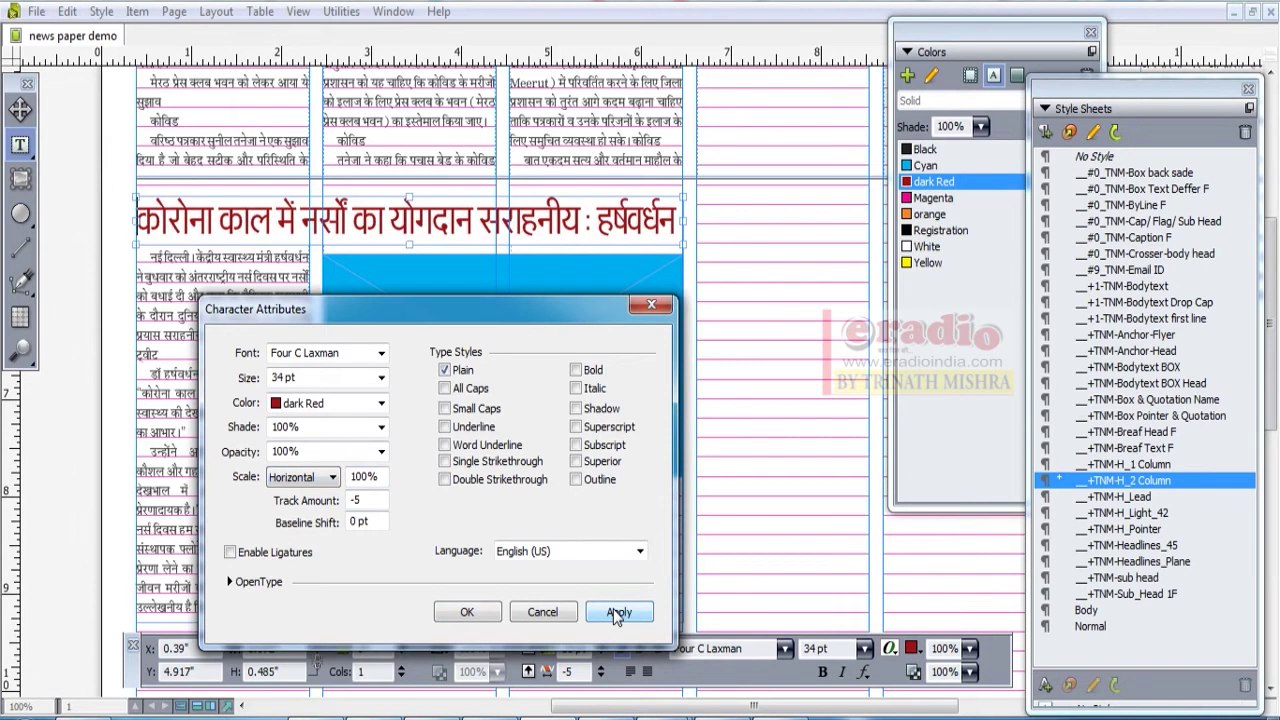
Step: Switch the headline's scaling direction to Vertical, set it to 80% and apply it
drag(580, 294, 540, 293)
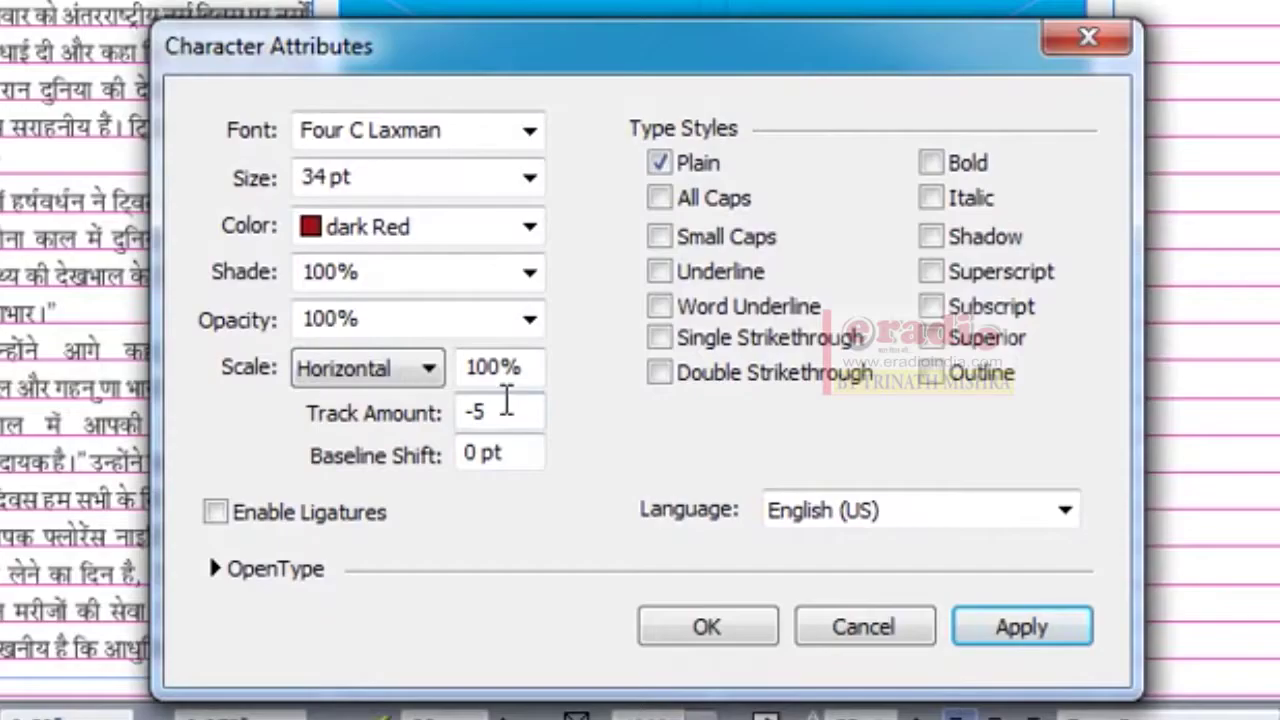
click(366, 460)
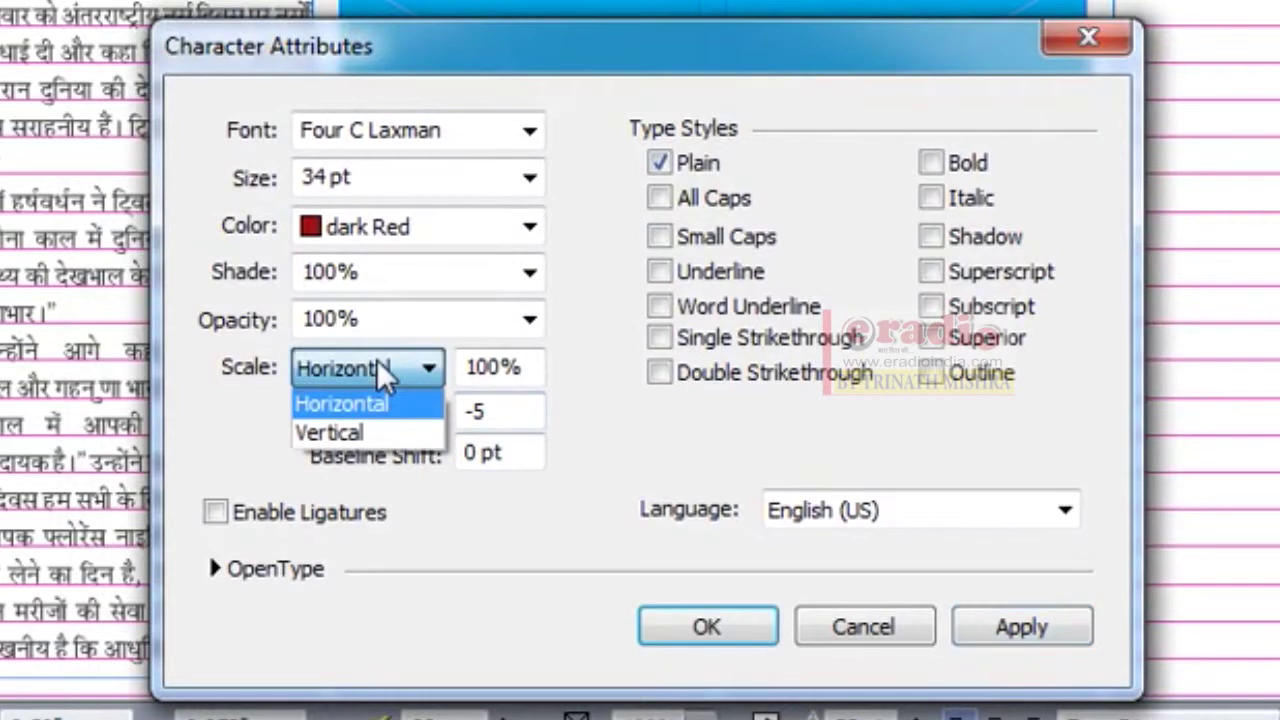
click(363, 434)
key(Tab)
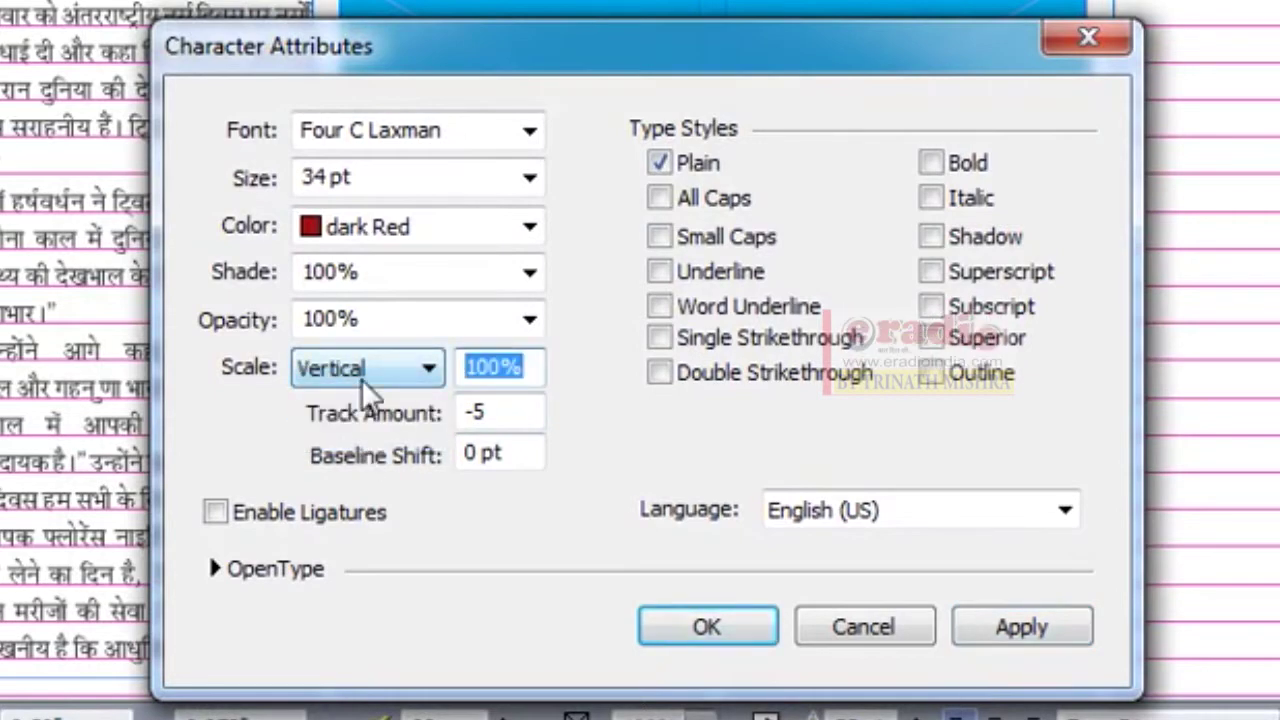
text(80)
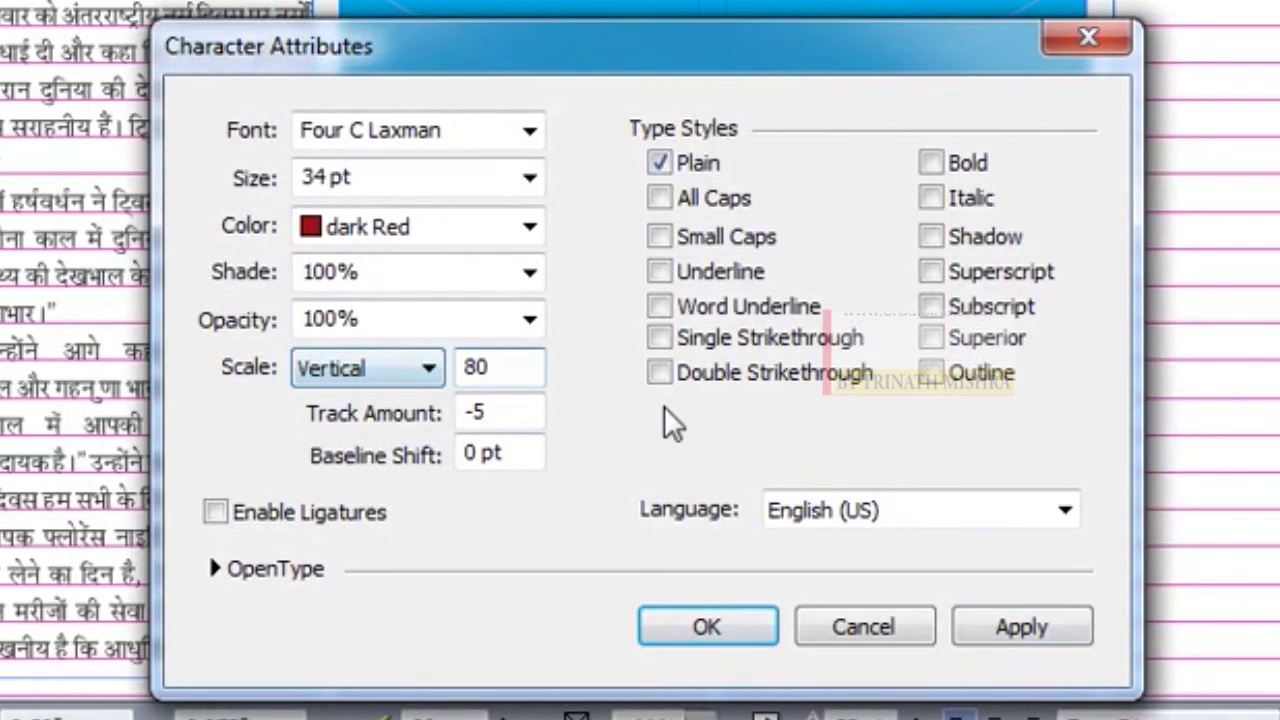
click(1032, 626)
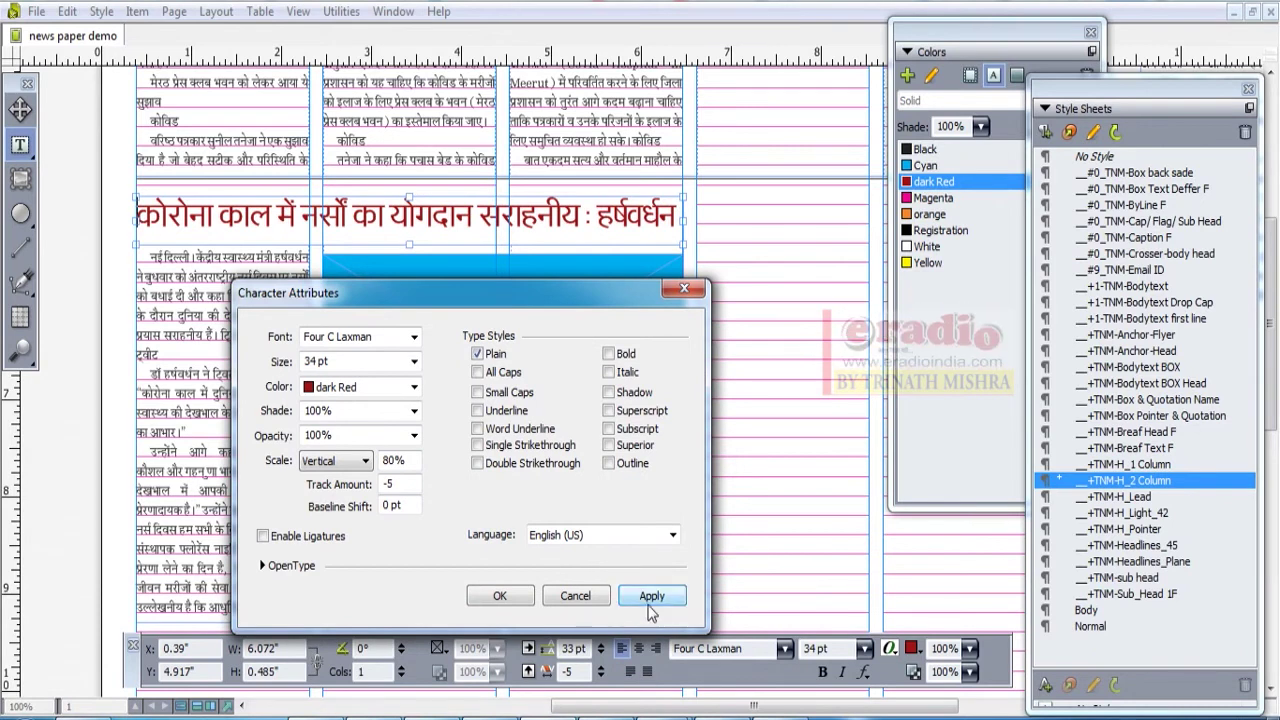
Step: Set the headline's vertical scale back to 100% and apply it
double_click(392, 460)
text(100)
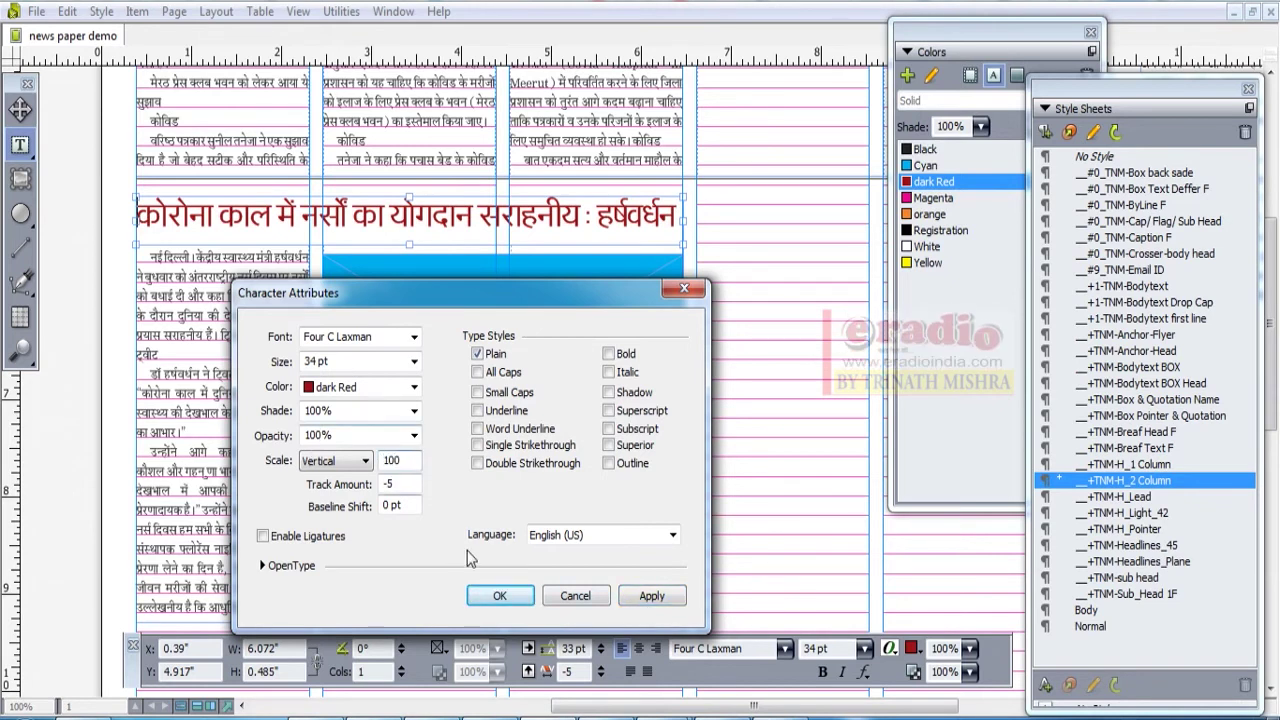
click(632, 596)
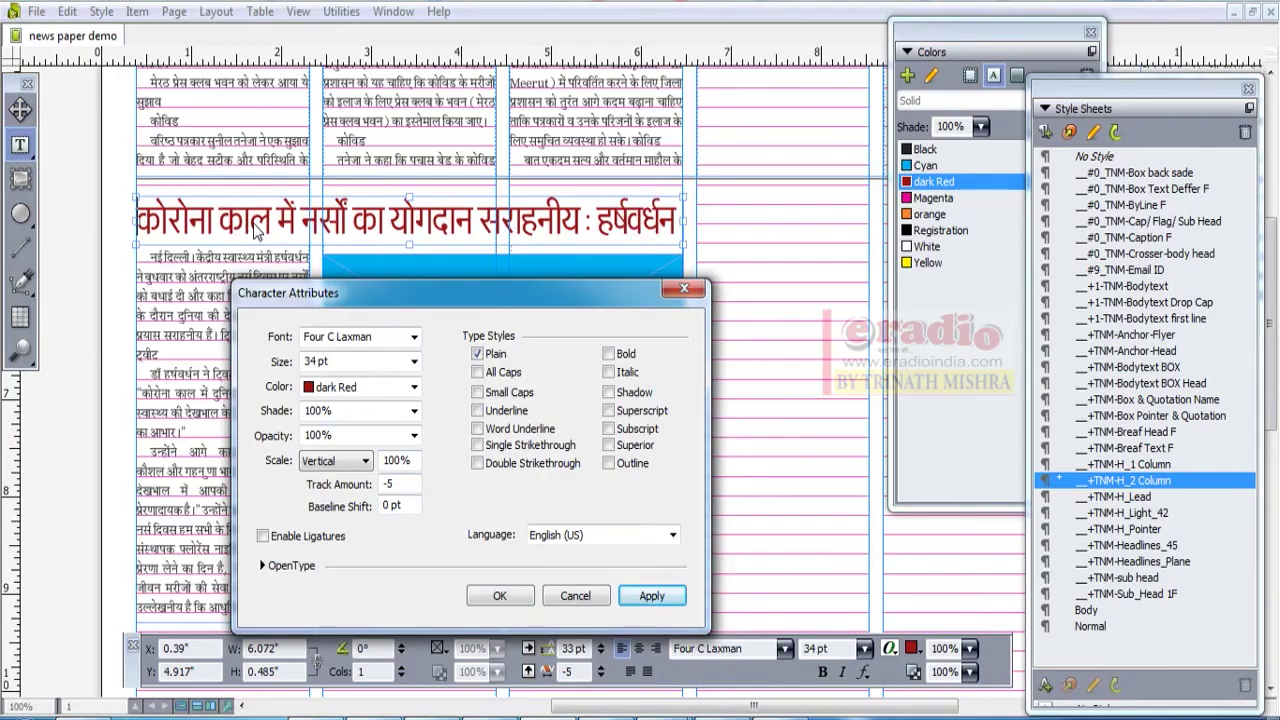
Step: Apply a track amount of -1 to the headline and set it back to -5
click(392, 484)
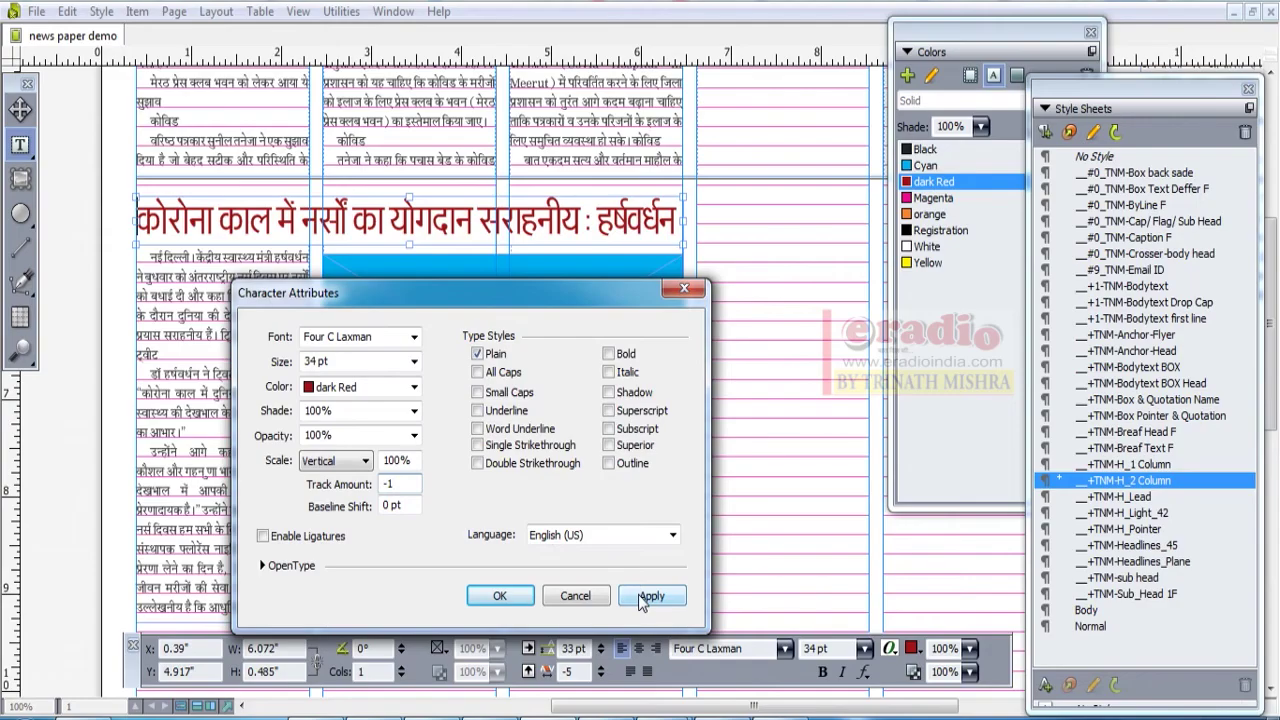
click(646, 598)
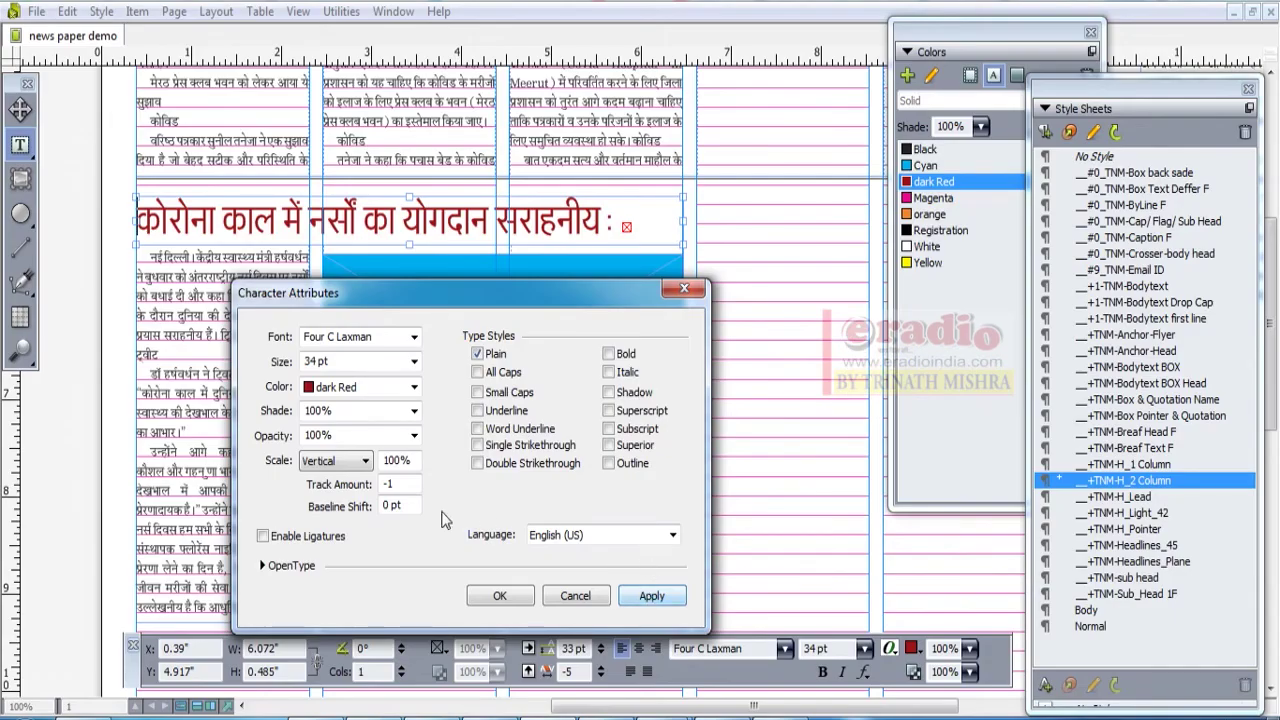
click(389, 484)
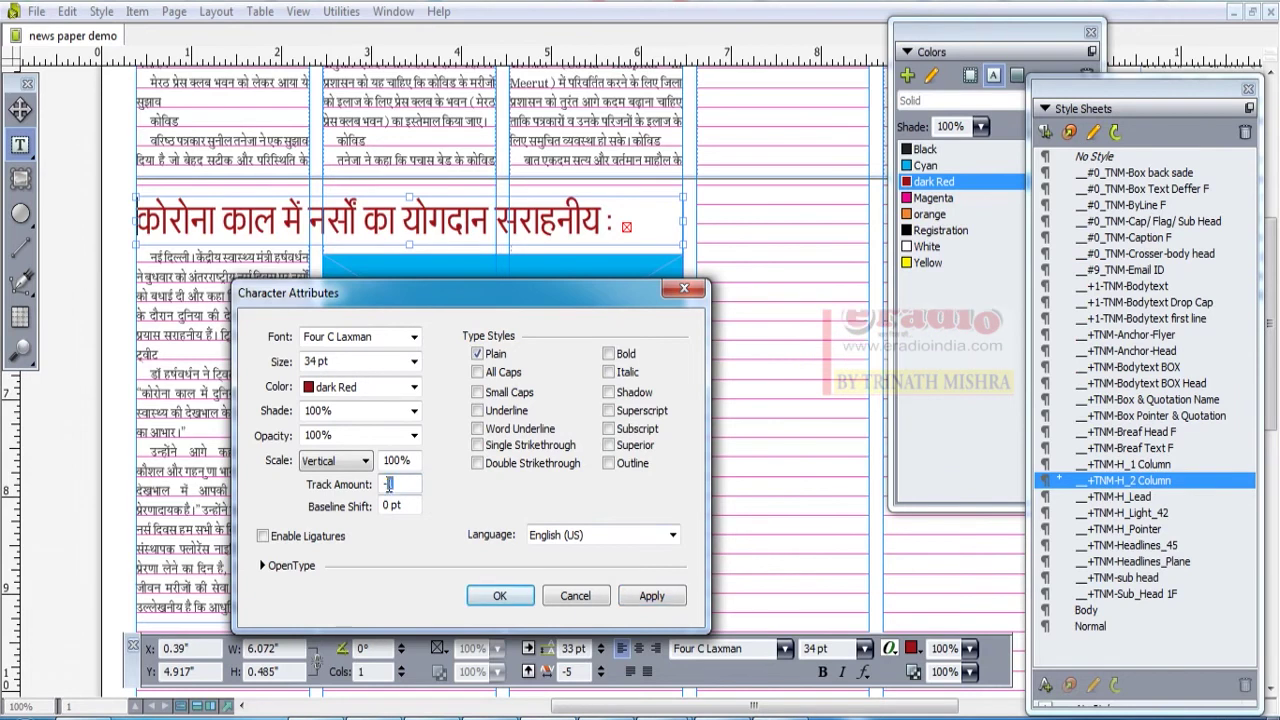
key(BackSpace)
text(5)
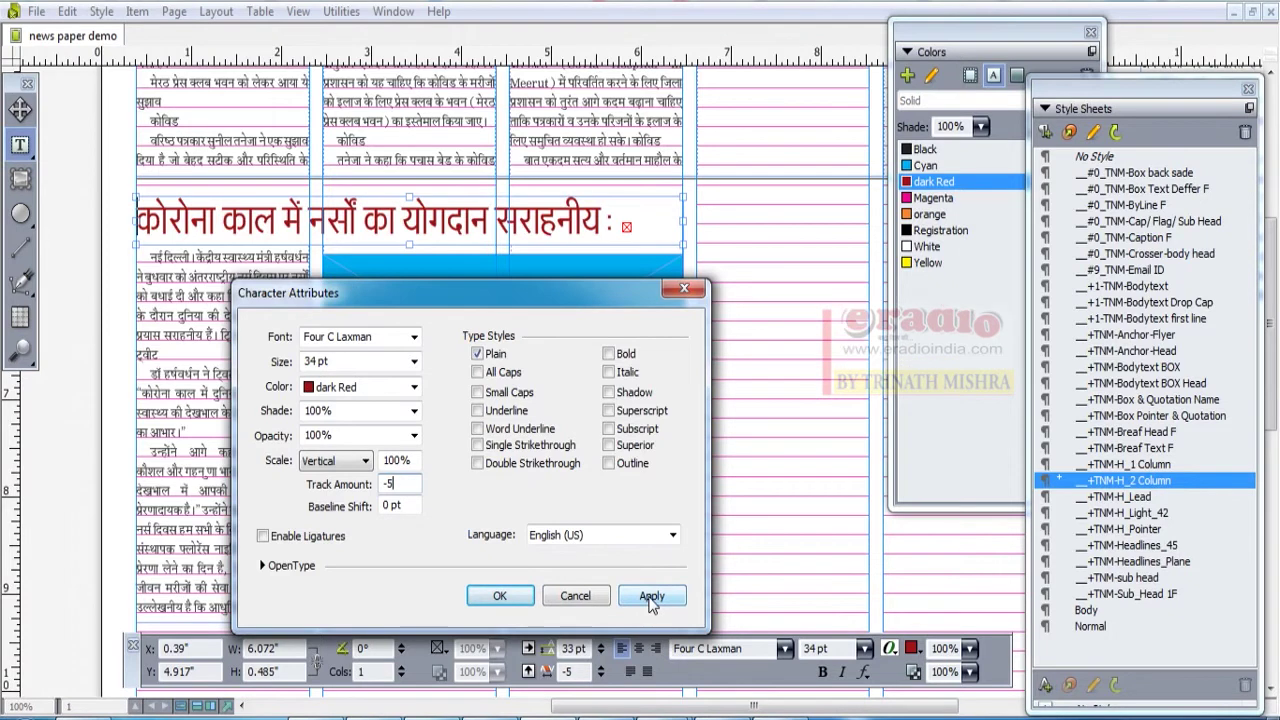
click(651, 597)
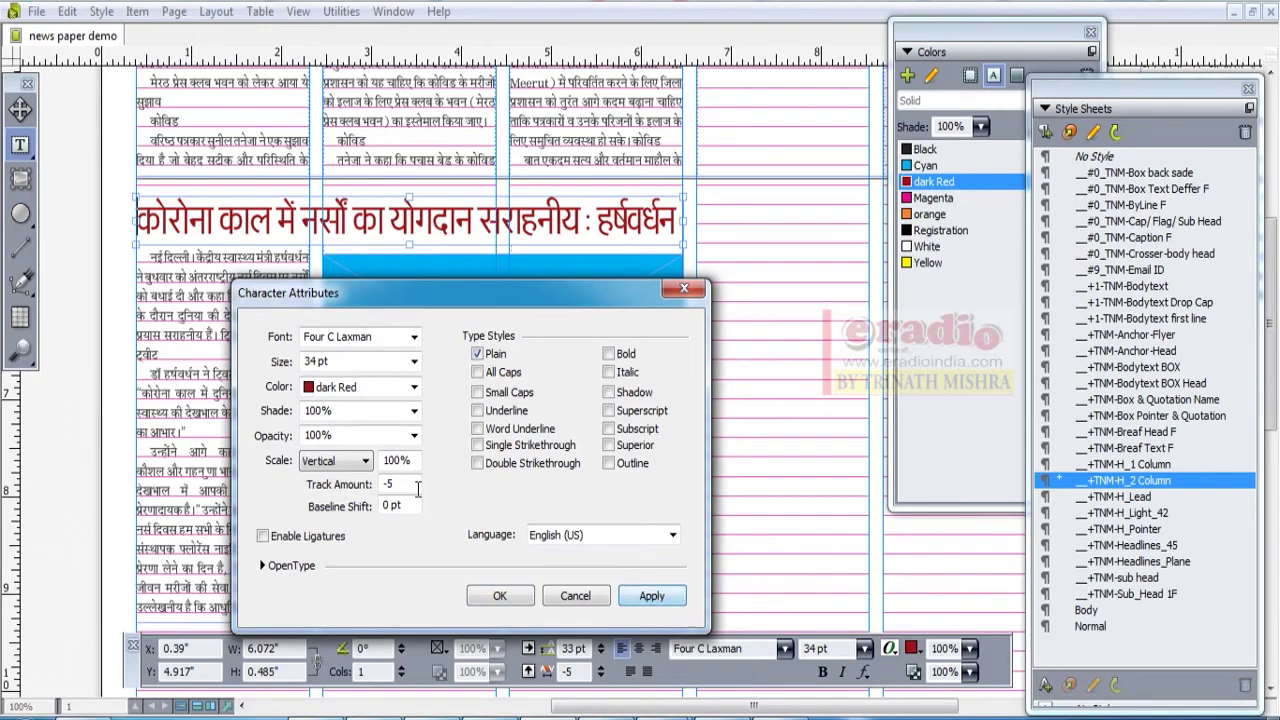
Step: Set the headline's baseline shift to 5 pt and apply it
drag(414, 485, 380, 484)
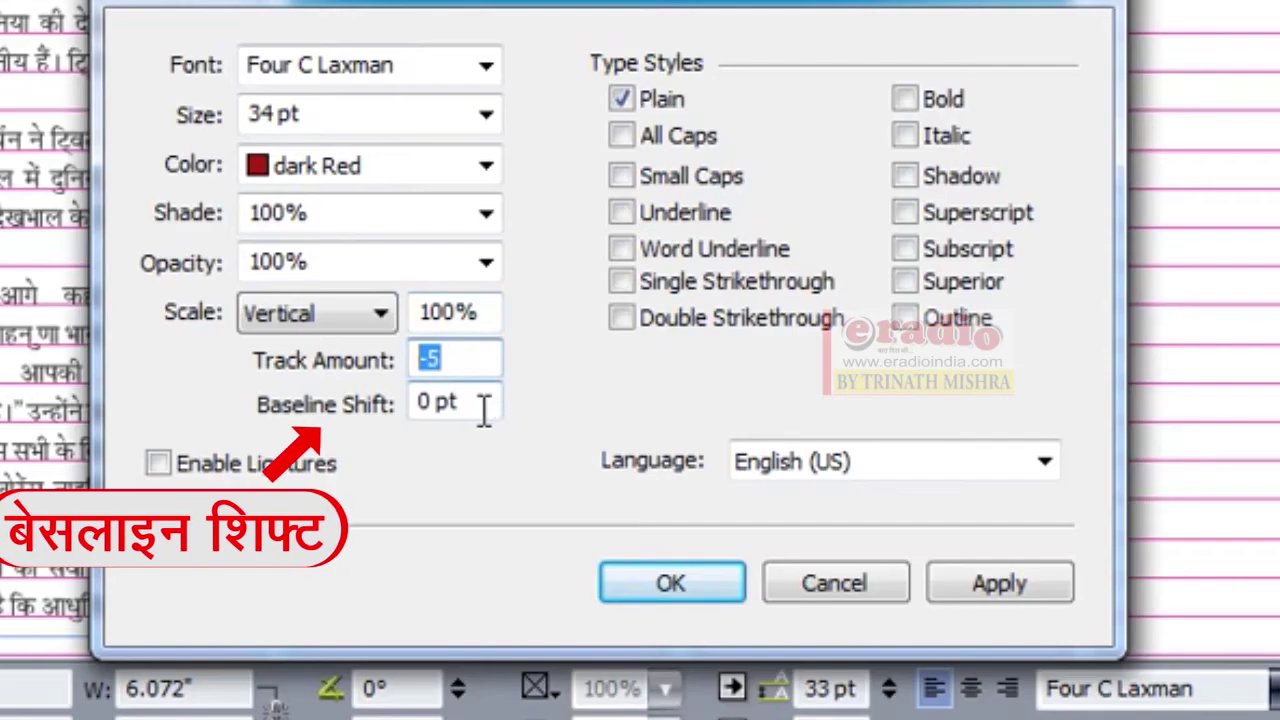
double_click(414, 508)
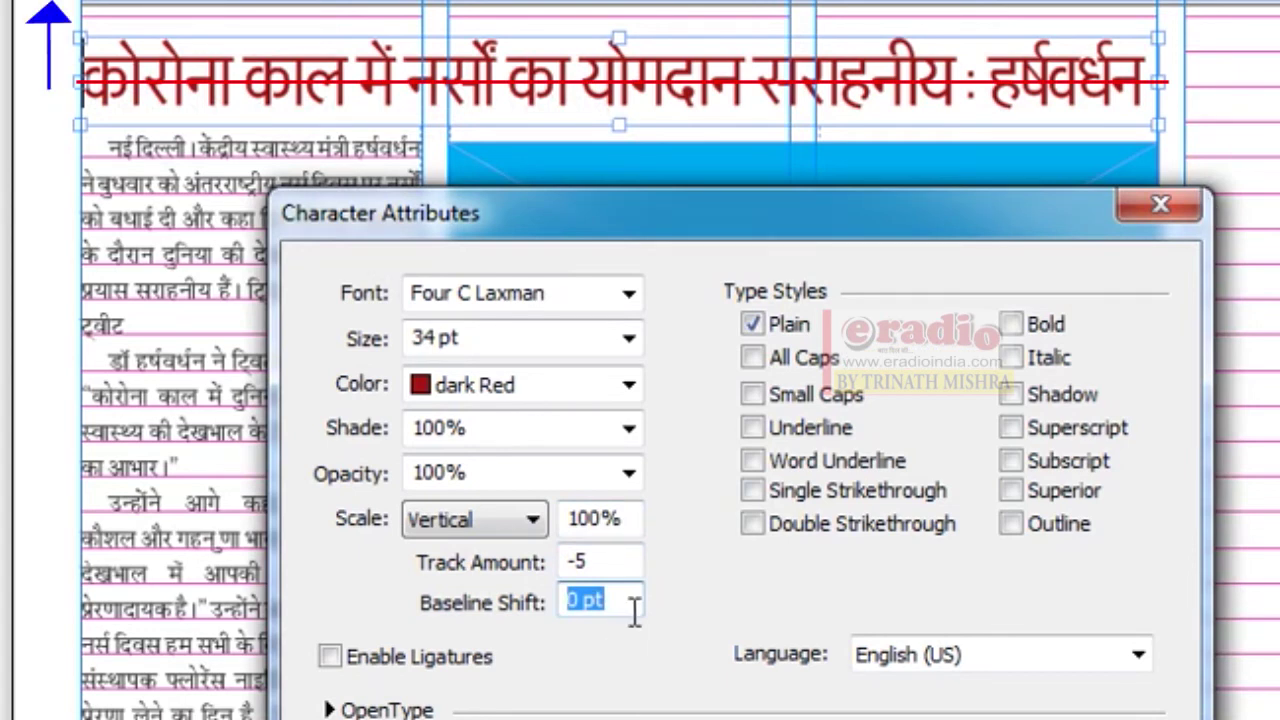
click(600, 600)
drag(600, 600, 421, 602)
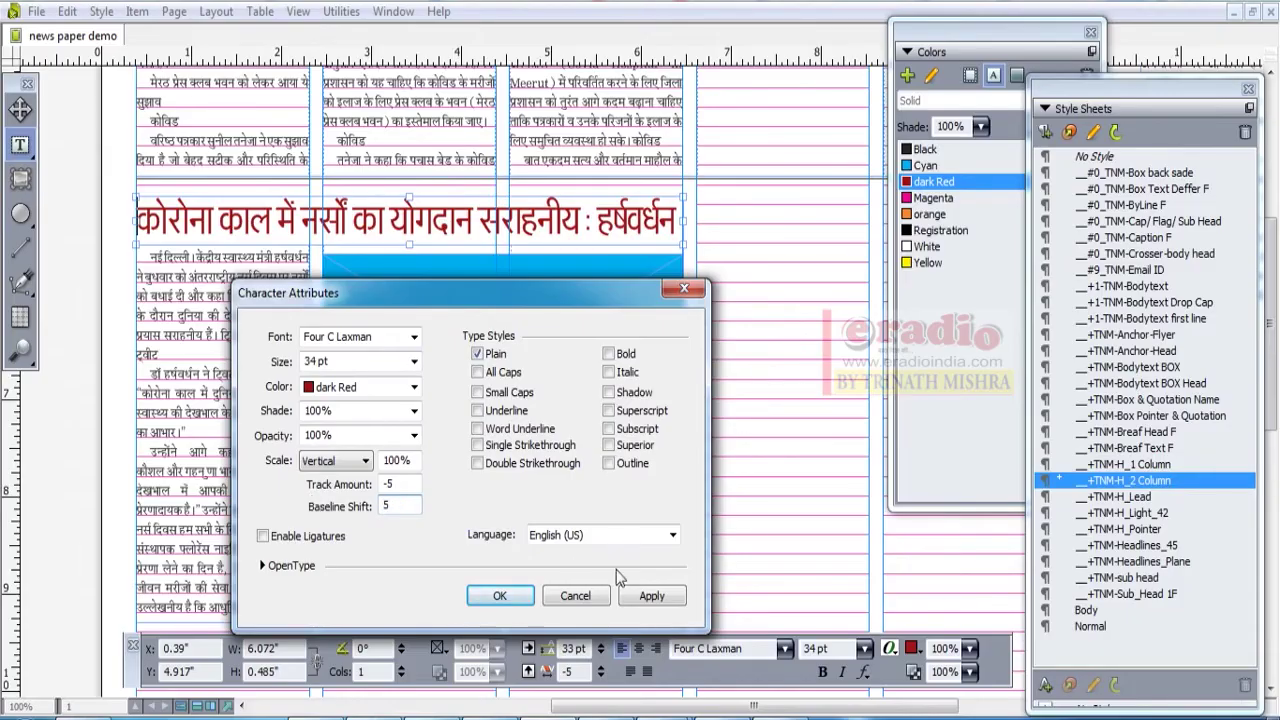
click(652, 597)
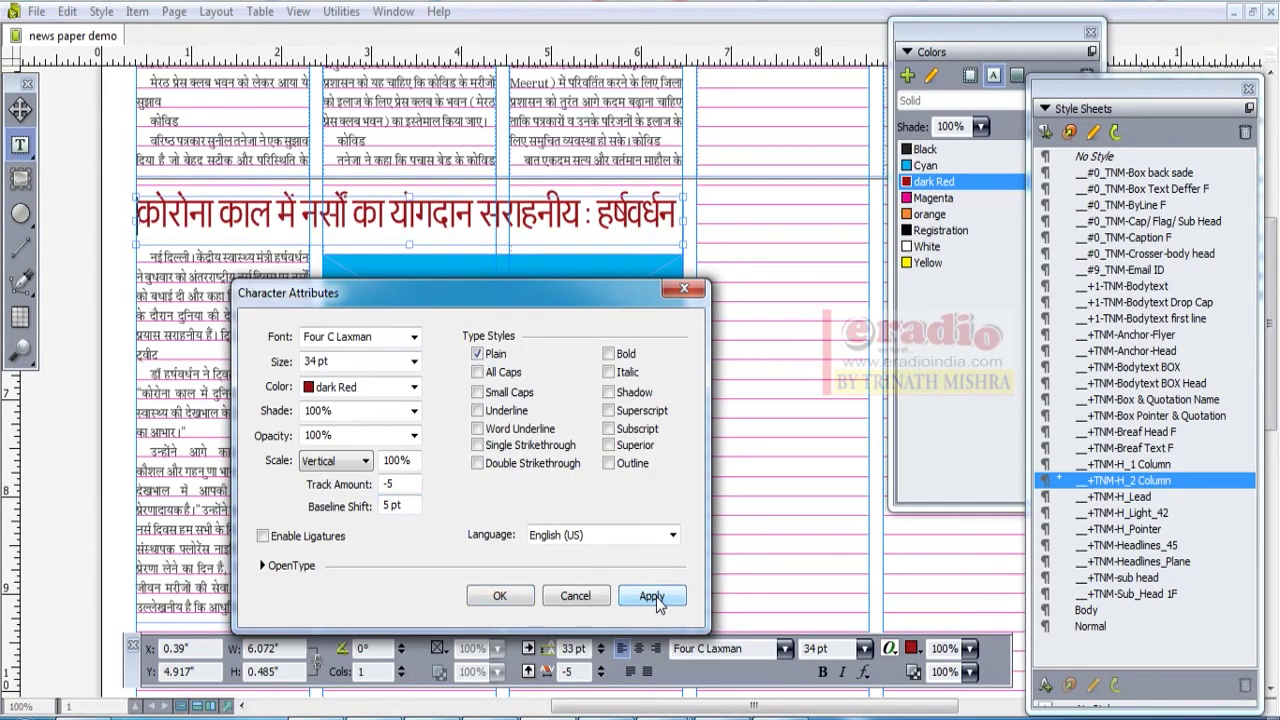
Step: Set the headline's baseline shift to -5 pt and apply it
drag(420, 506, 382, 506)
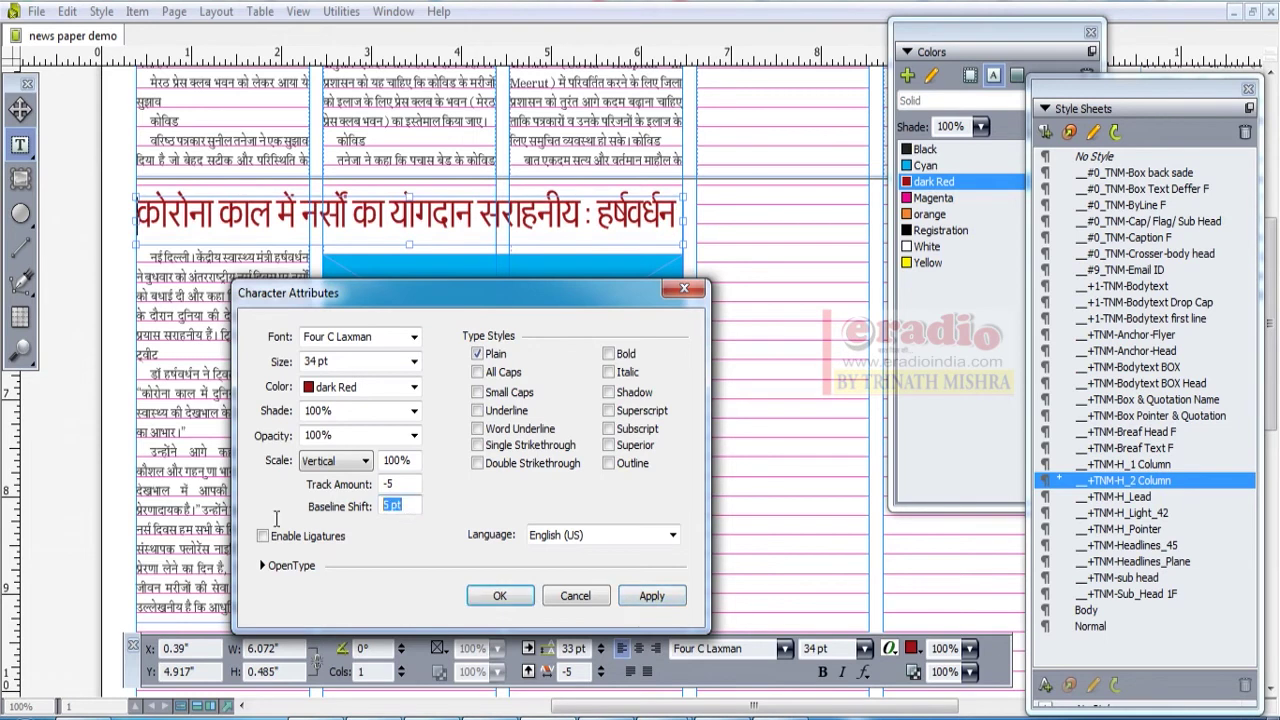
text(-5)
click(652, 597)
Step: Set the headline's baseline shift back to 0 pt and apply it
drag(420, 508, 259, 509)
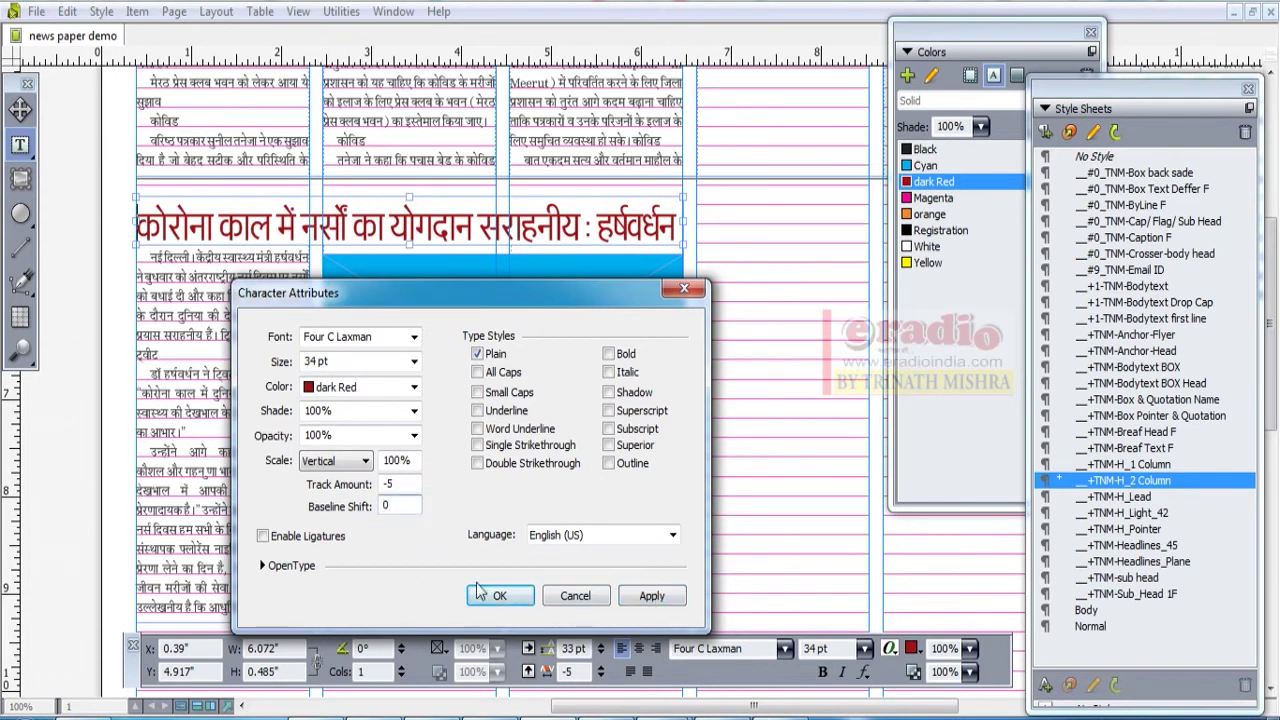
text(0)
click(652, 596)
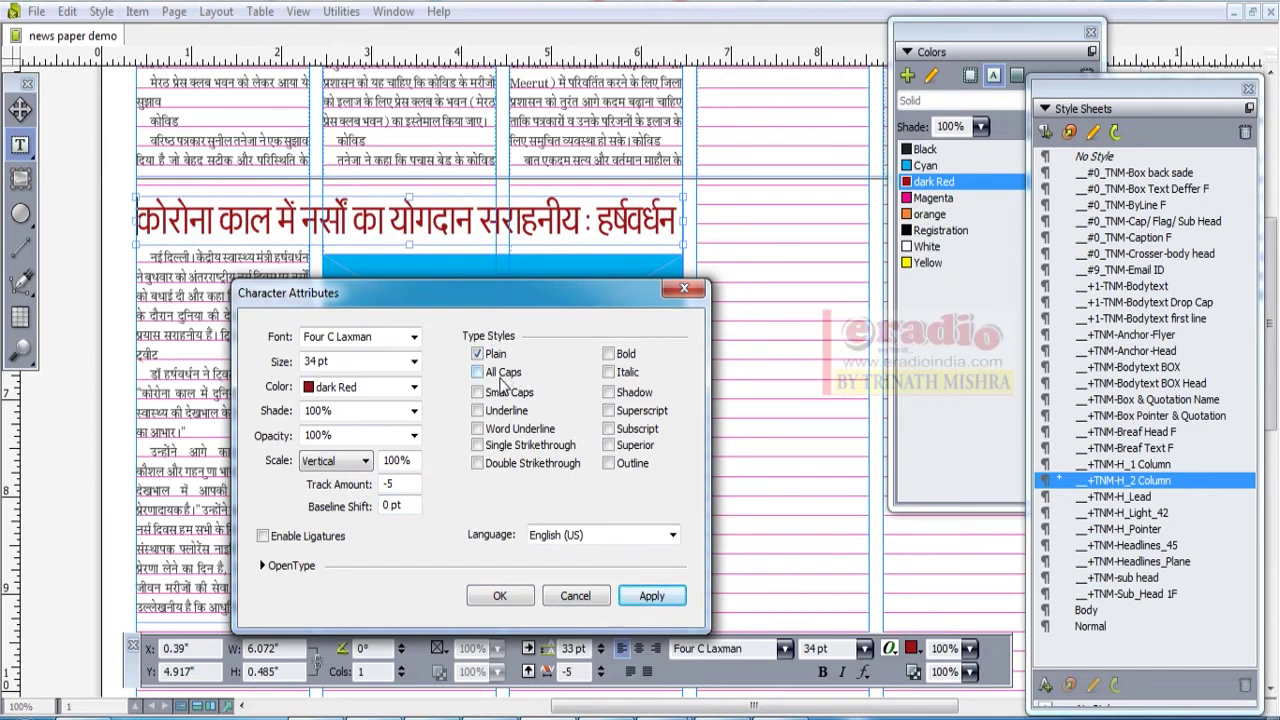
Step: Apply the Bold type style to the headline and add Italic to it
click(624, 356)
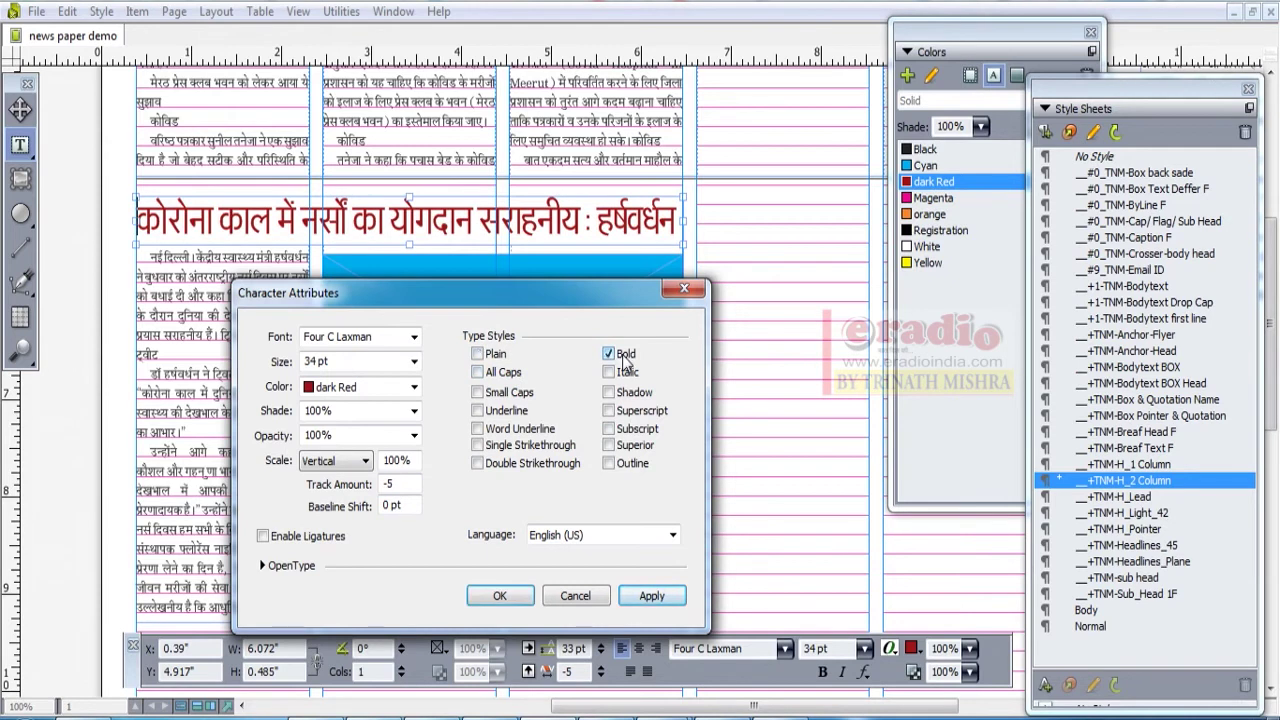
click(664, 596)
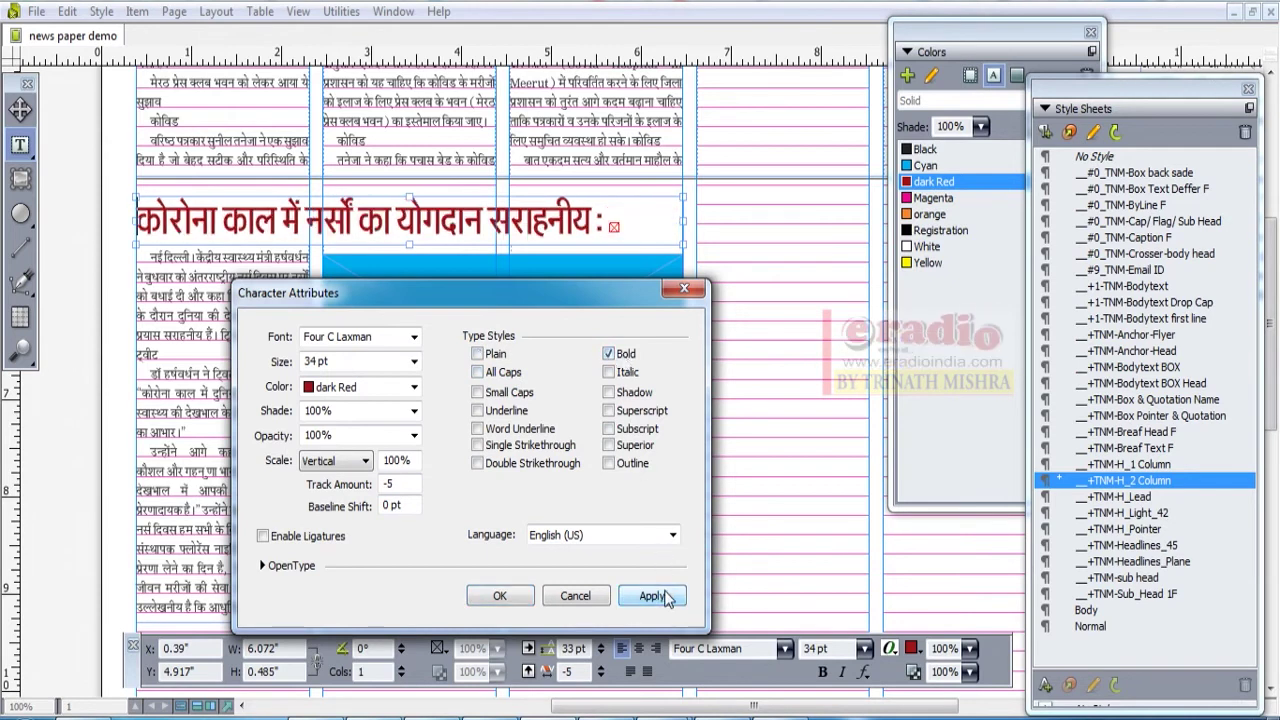
click(628, 373)
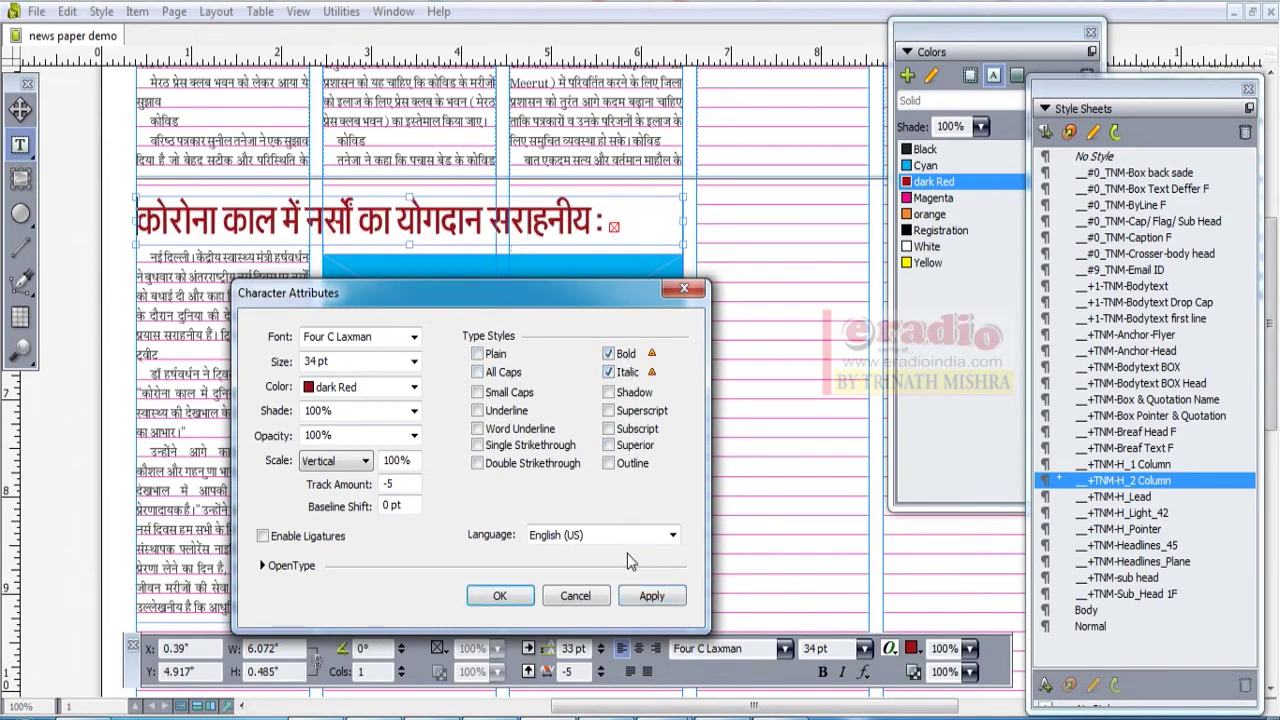
click(650, 597)
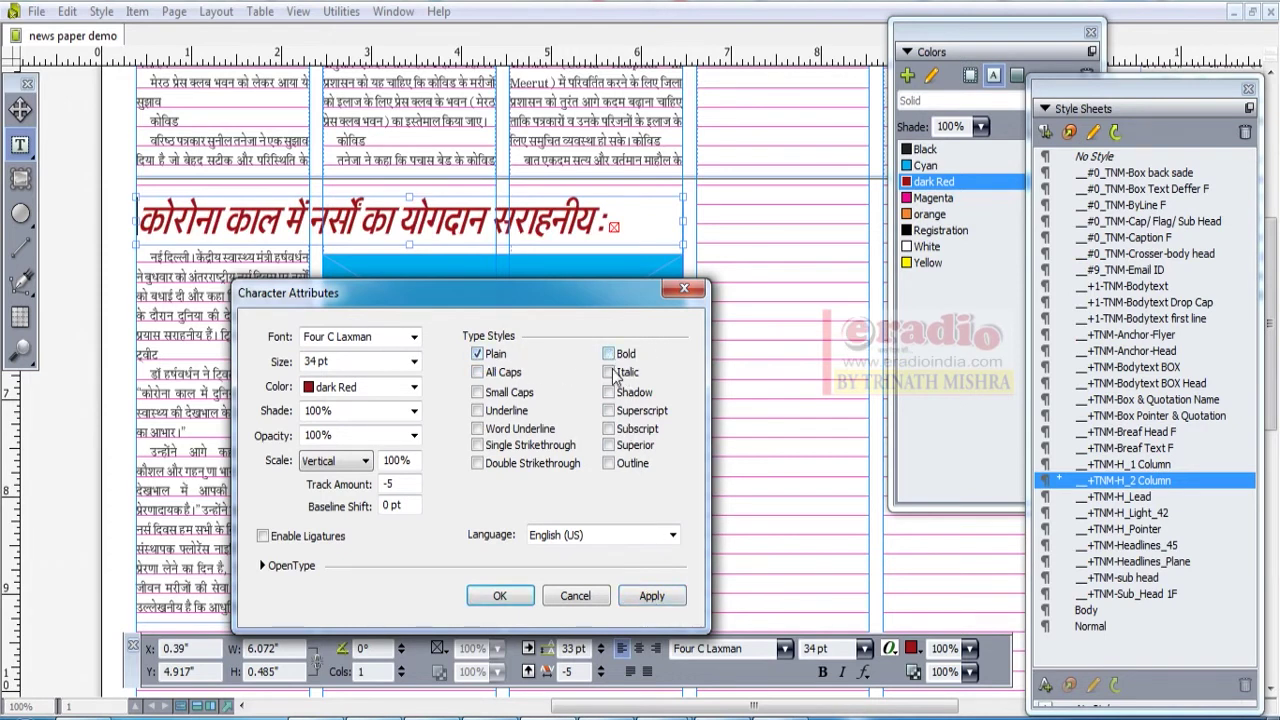
Step: Toggle the headline's Italic and Bold type styles and reapply both
click(612, 372)
click(648, 598)
click(609, 354)
click(657, 595)
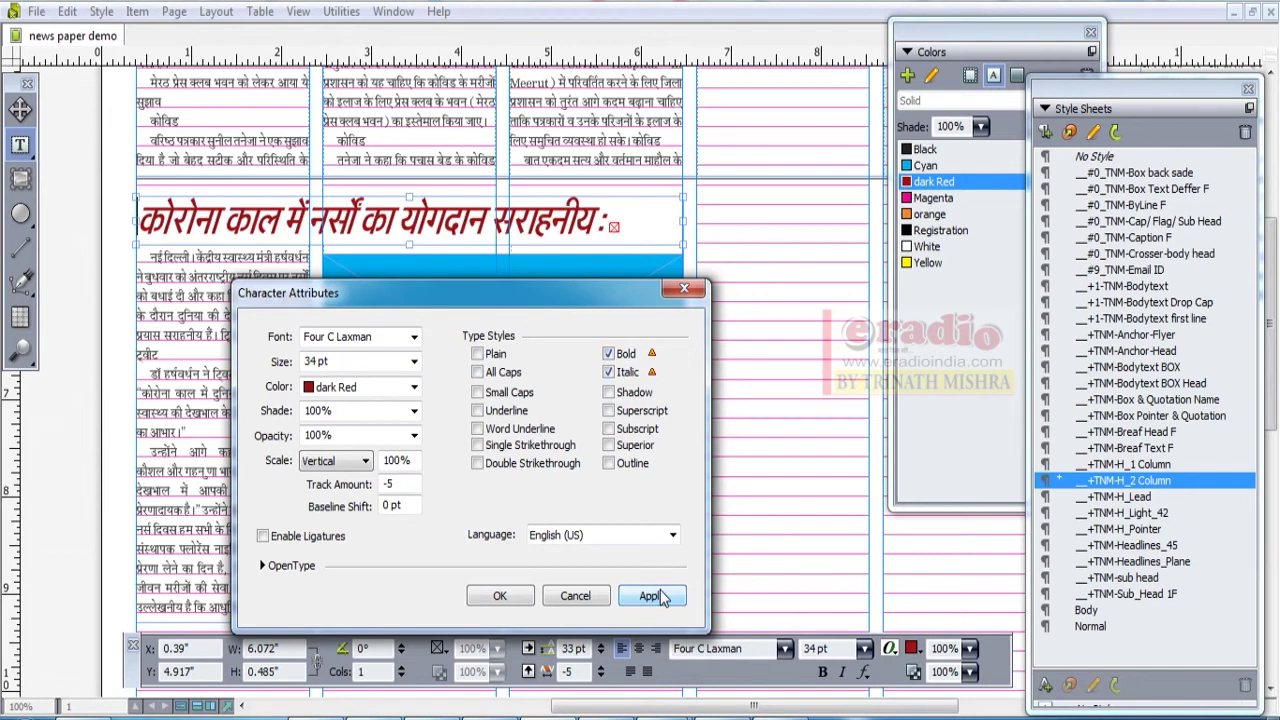
Step: Remove Italic and Bold from the headline, apply the Plain type style and accept the character attributes
click(609, 372)
click(609, 354)
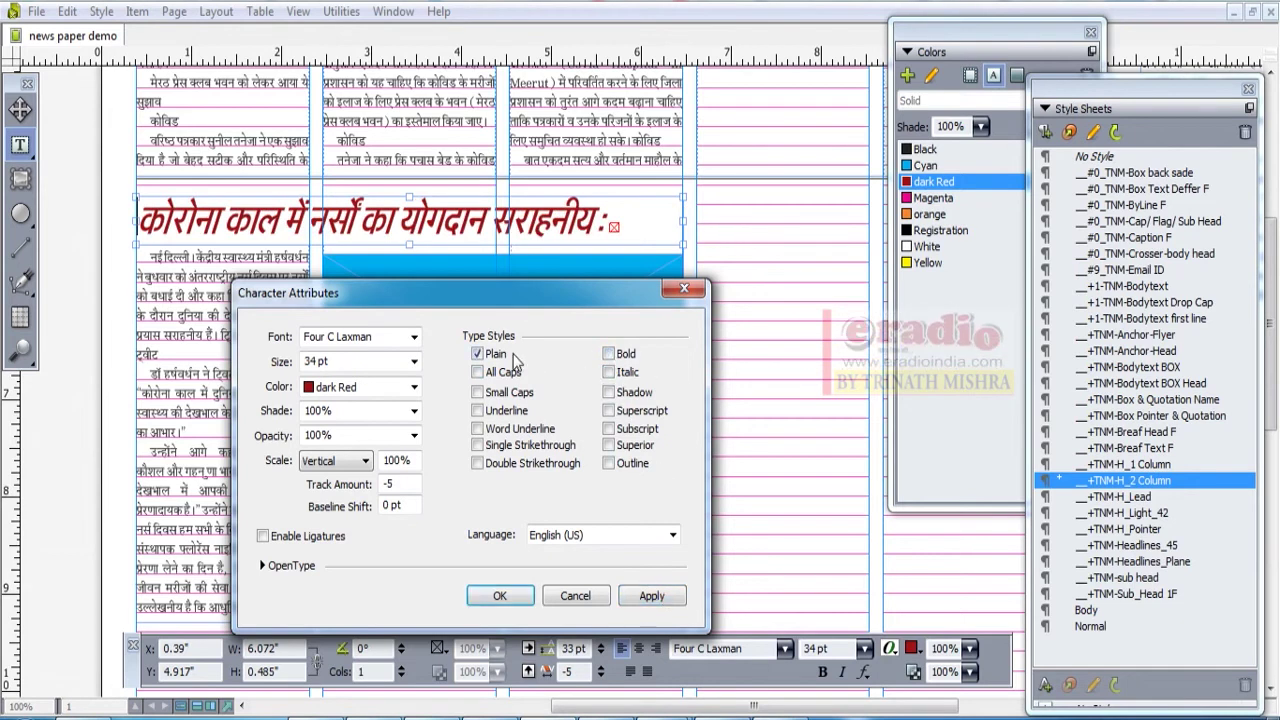
click(651, 595)
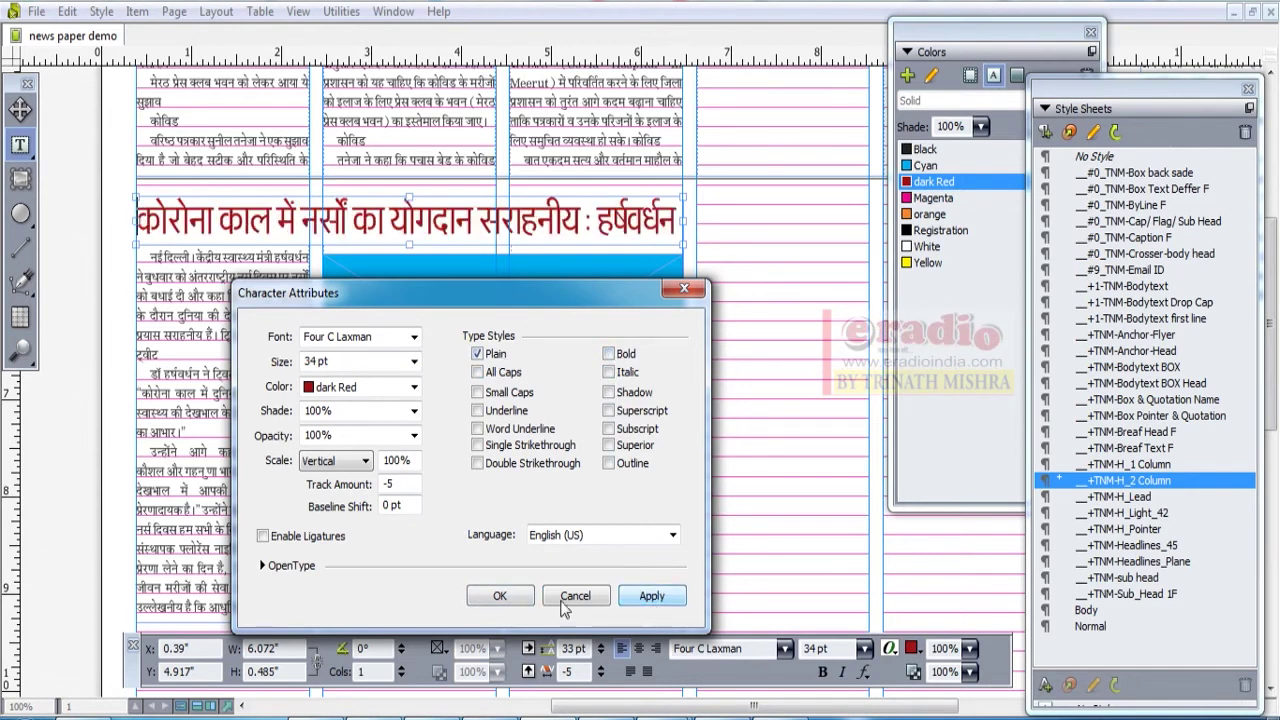
click(499, 595)
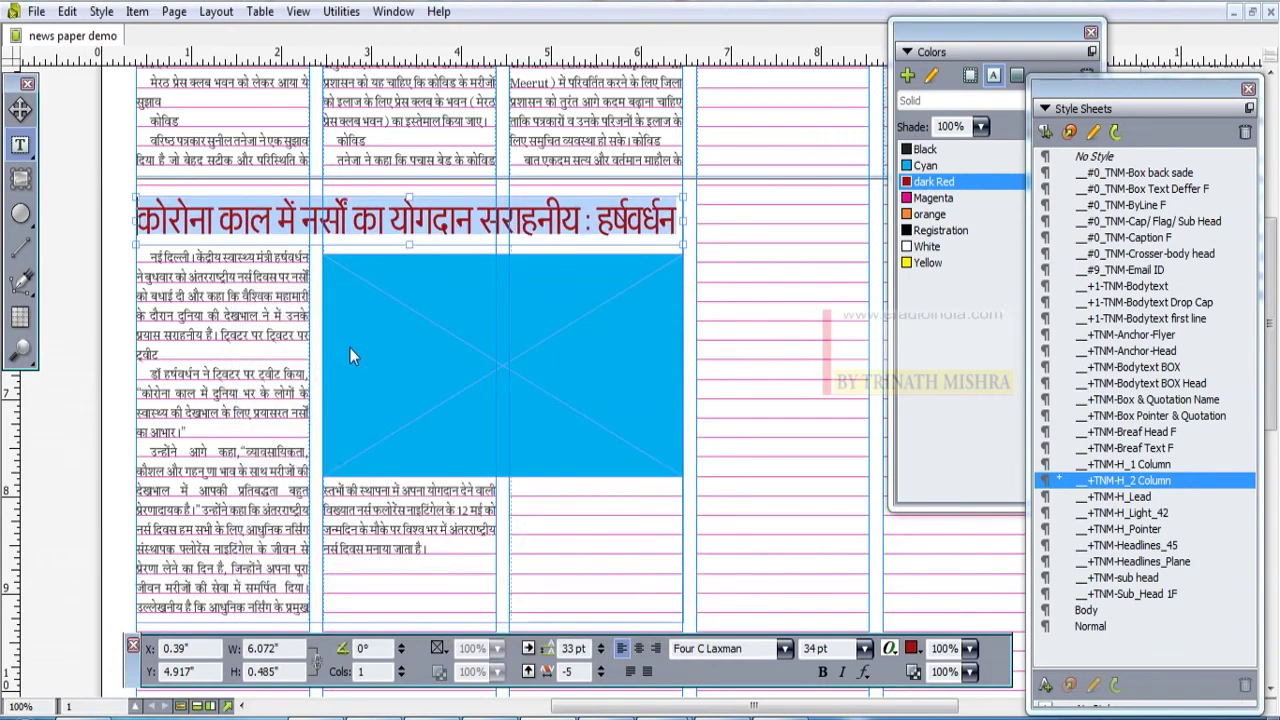
Step: Open the headline's tracking settings, reposition the dialog and accept the track amount of -5
click(101, 11)
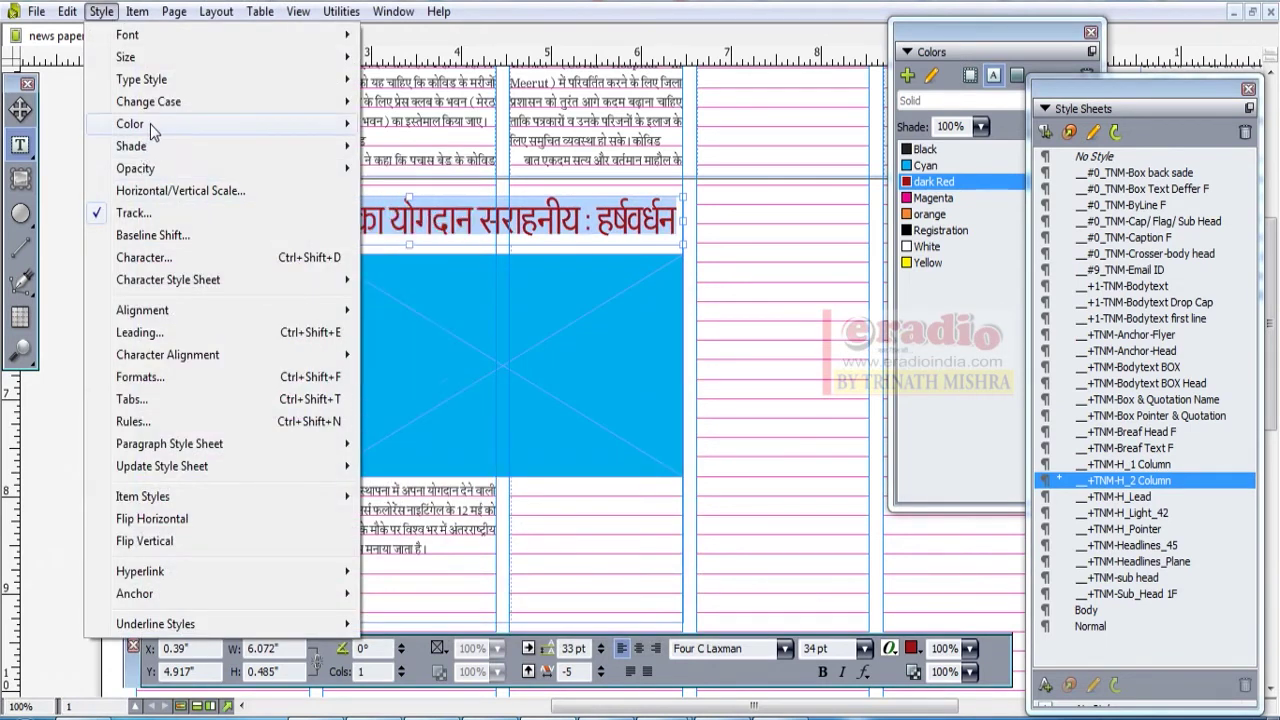
click(143, 213)
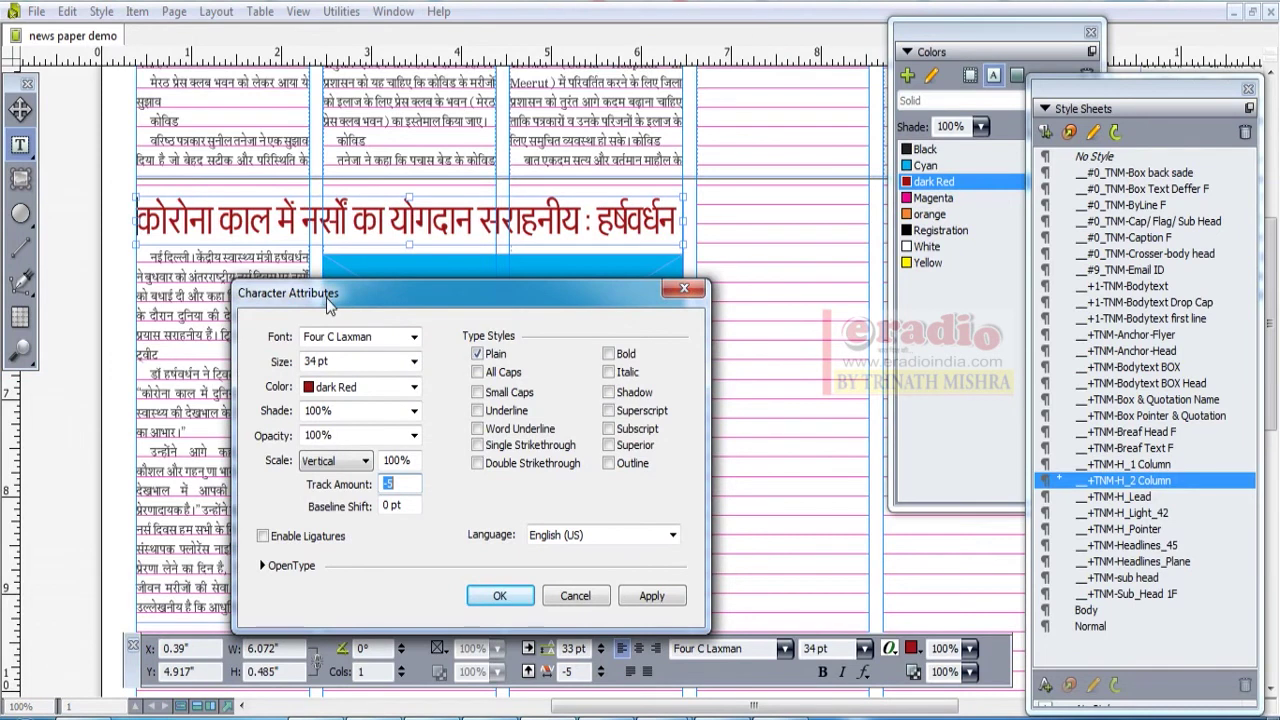
drag(330, 305, 340, 205)
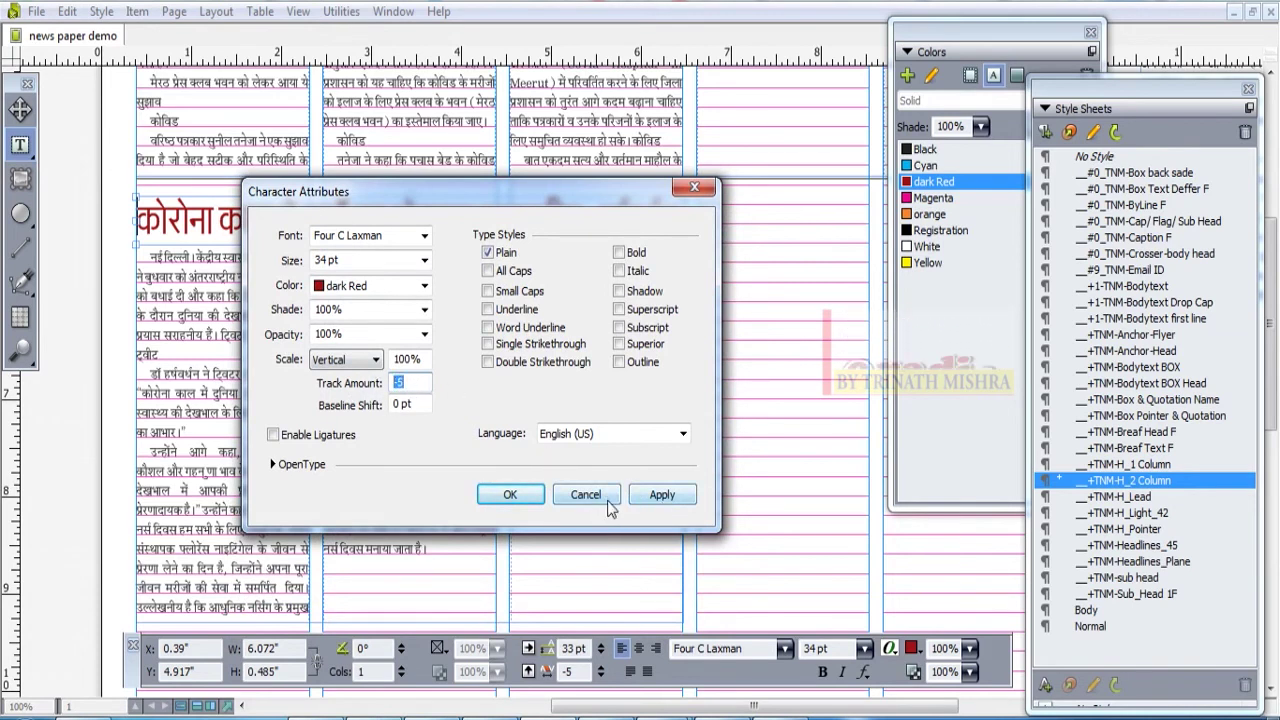
click(656, 502)
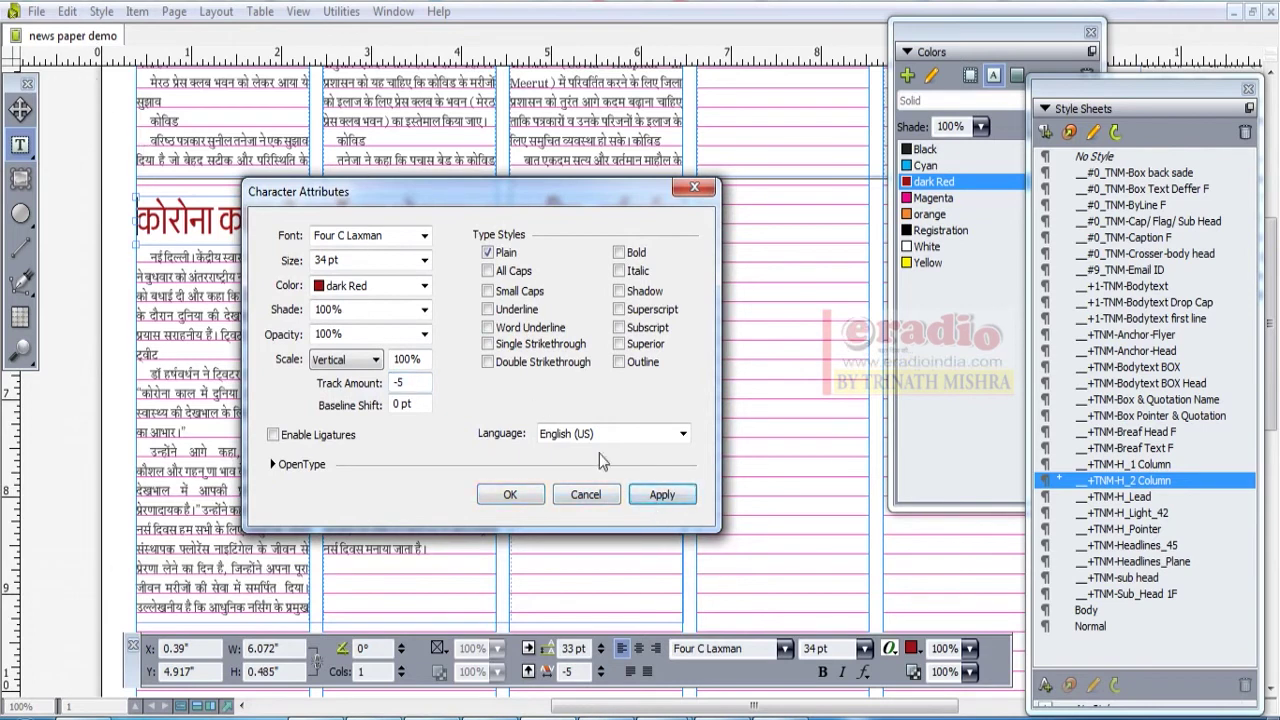
click(510, 494)
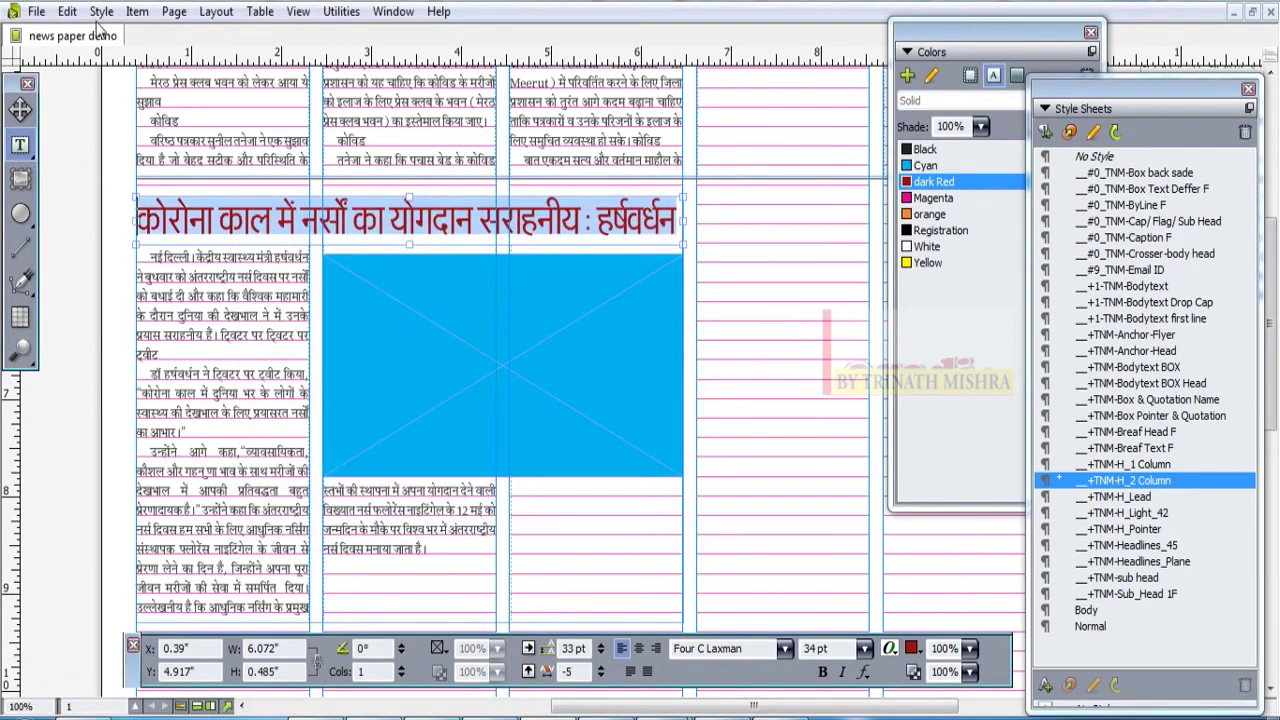
Step: Open the headline's character attributes, examine the available fonts and cancel the dialog
click(99, 13)
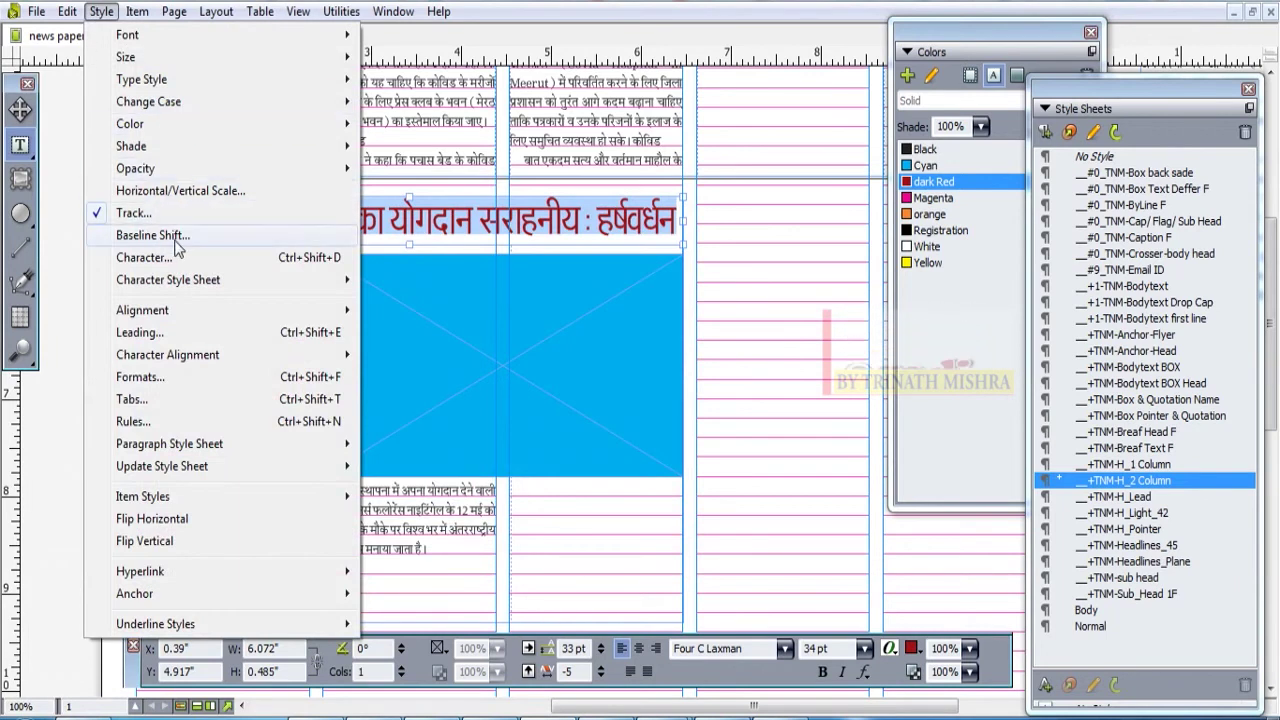
click(166, 266)
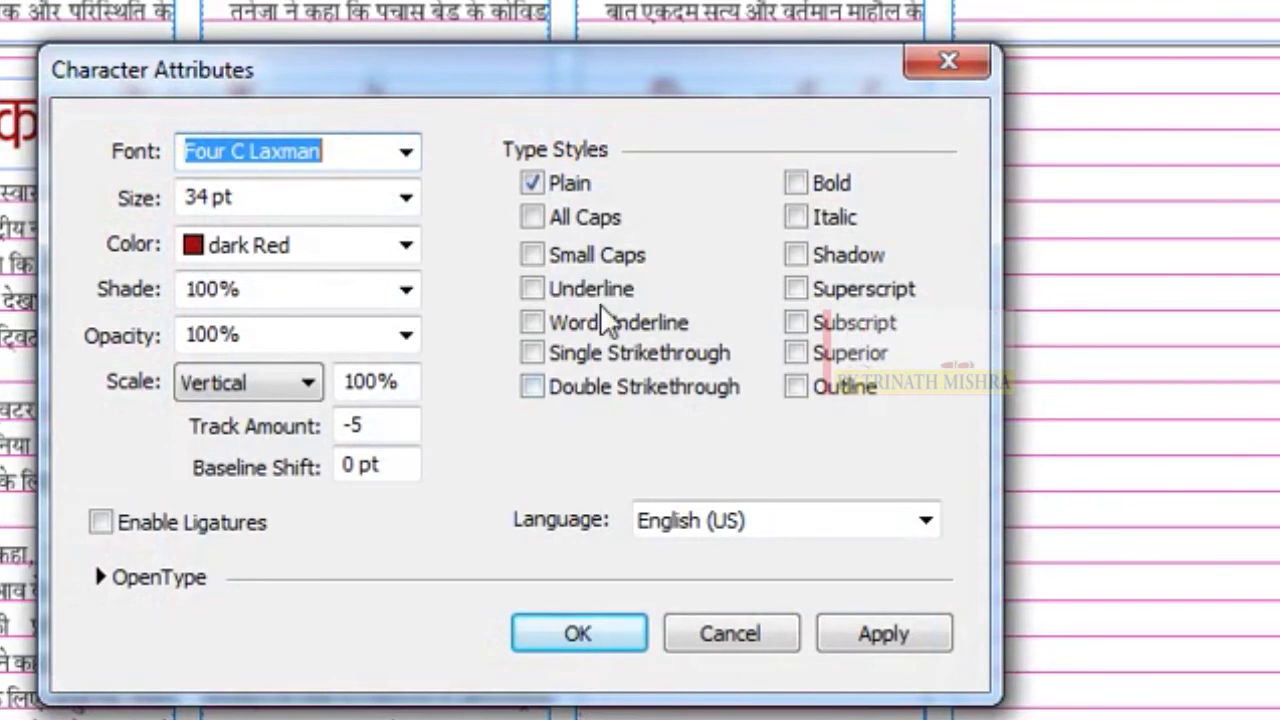
drag(306, 83, 357, 68)
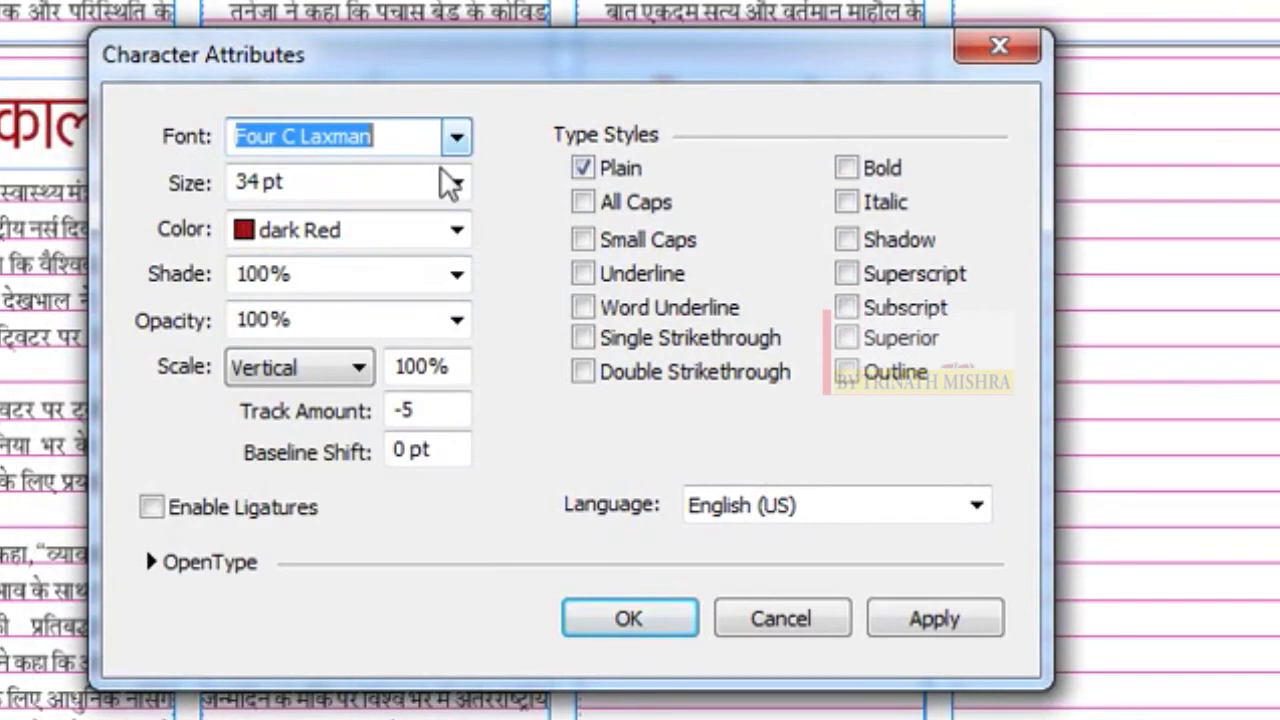
click(450, 141)
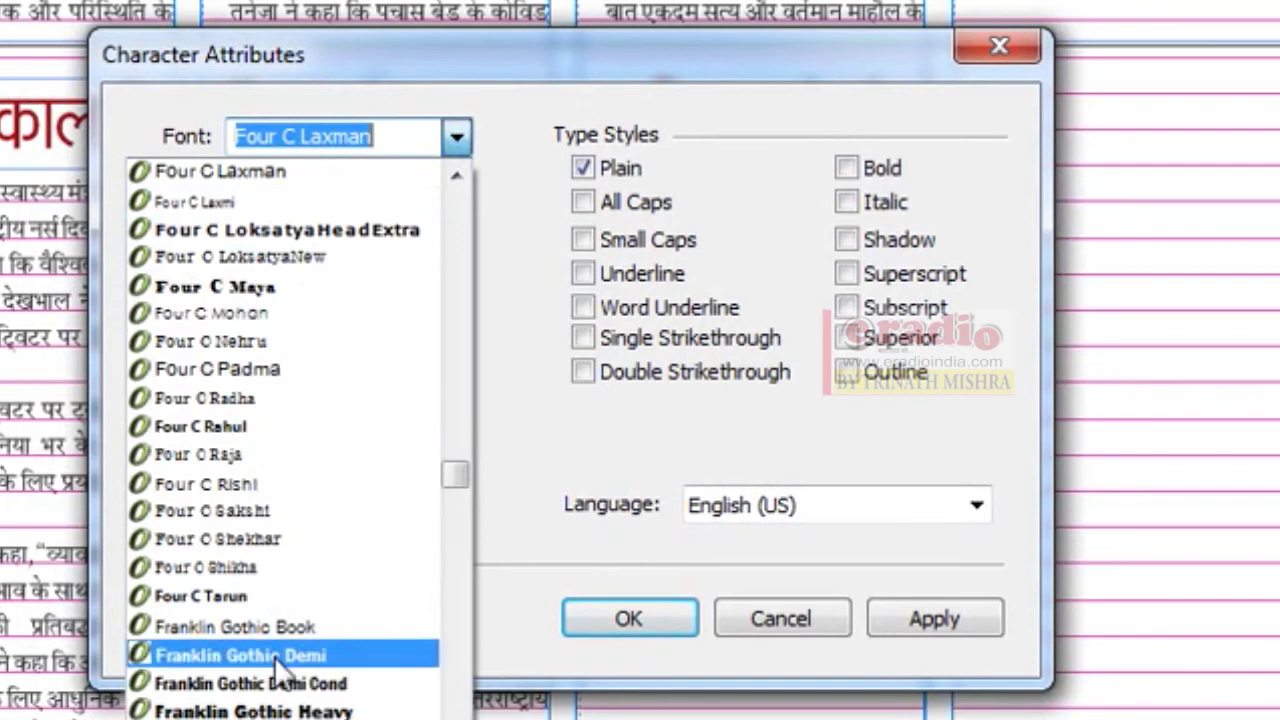
scroll(270, 540, down, 3)
click(528, 243)
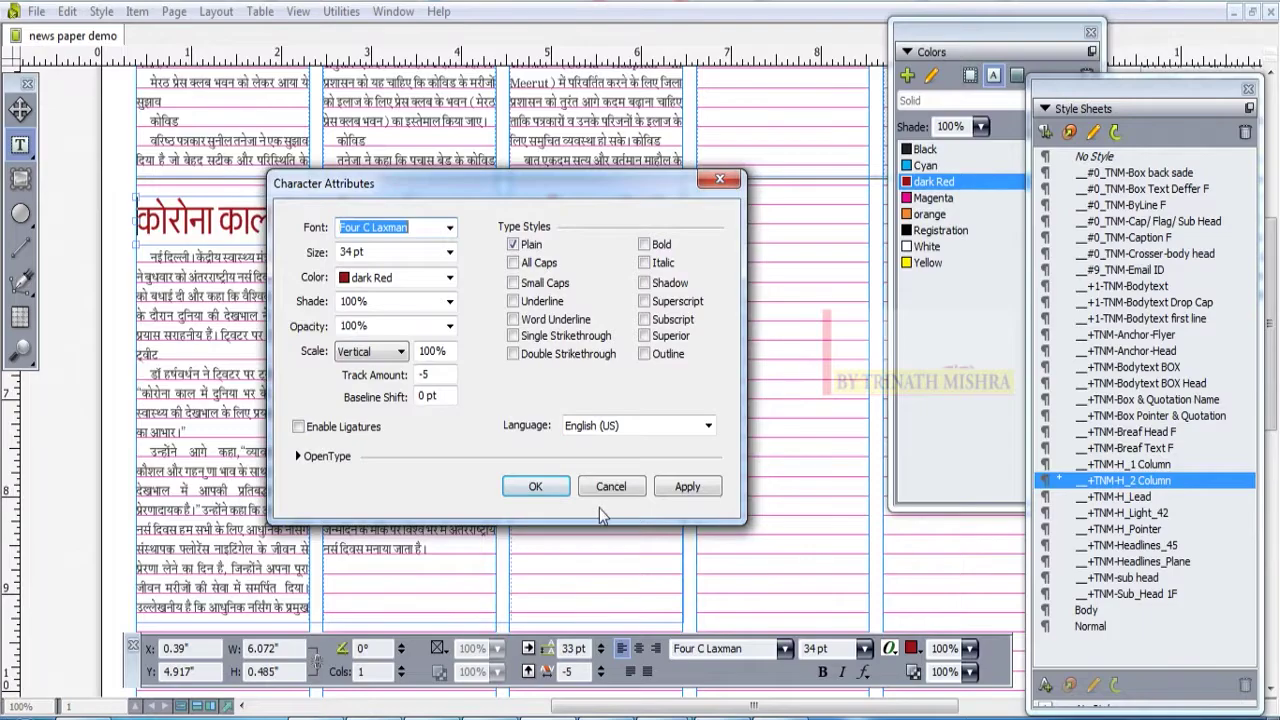
click(612, 487)
Step: Display the alignment options available for the selected headline
click(101, 11)
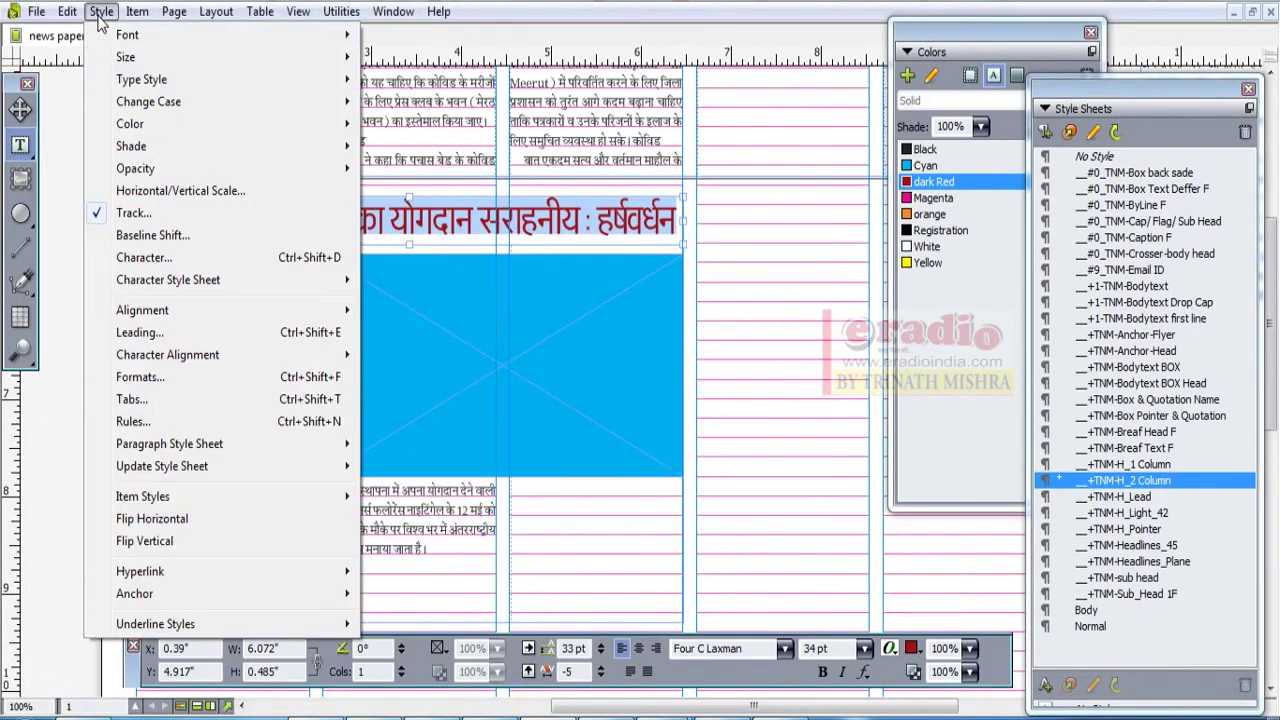
mouse_move(176, 311)
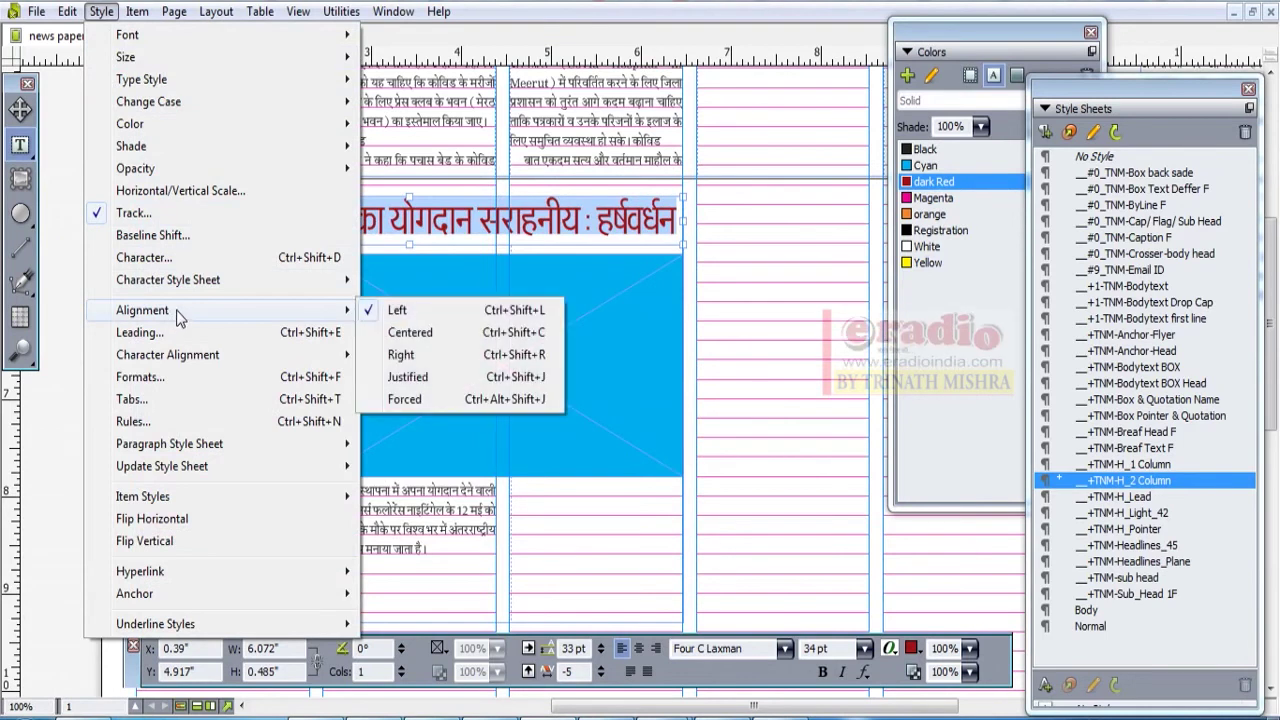
Step: Select all the body text of the article under the dark red headline and set its alignment to Left
click(403, 540)
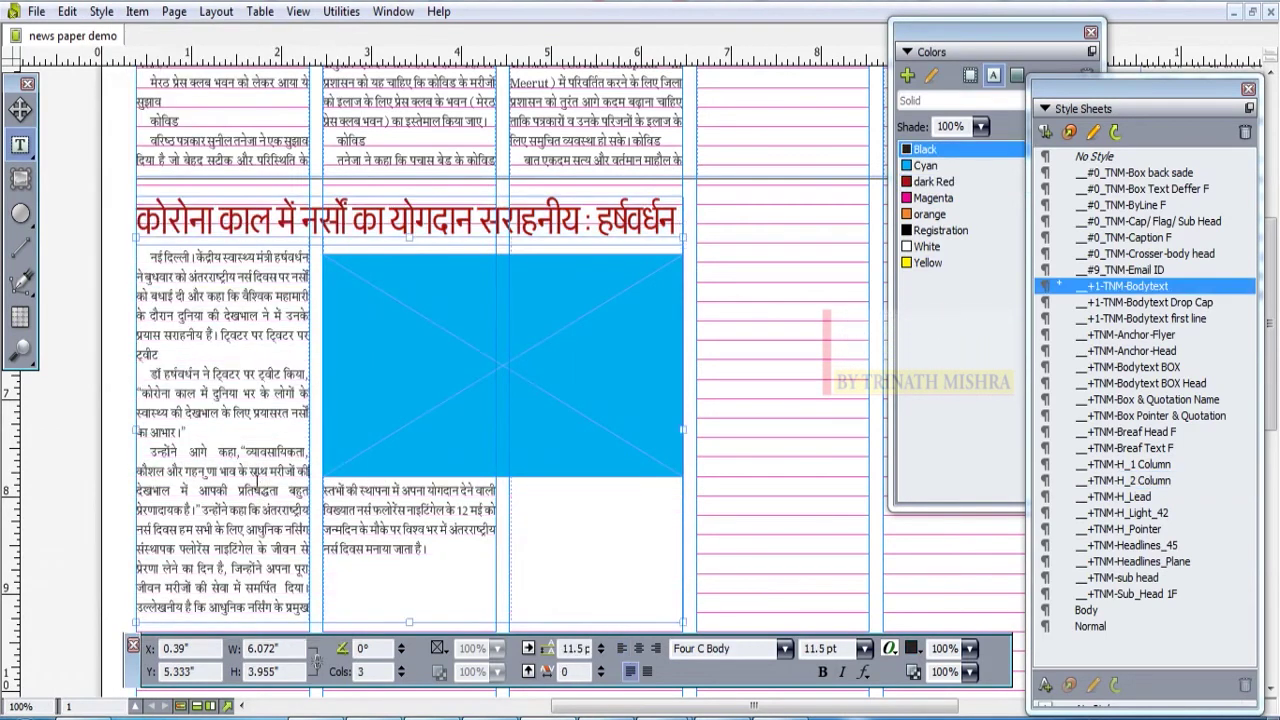
key(ctrl+a)
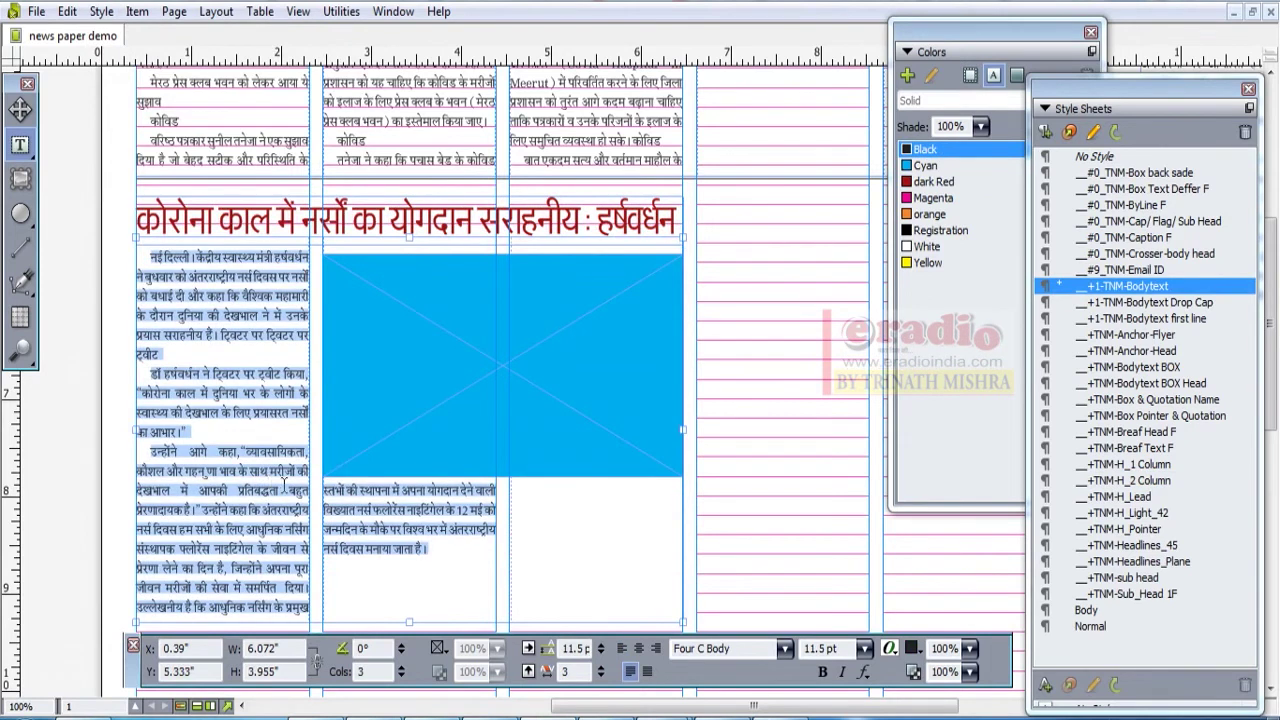
click(103, 12)
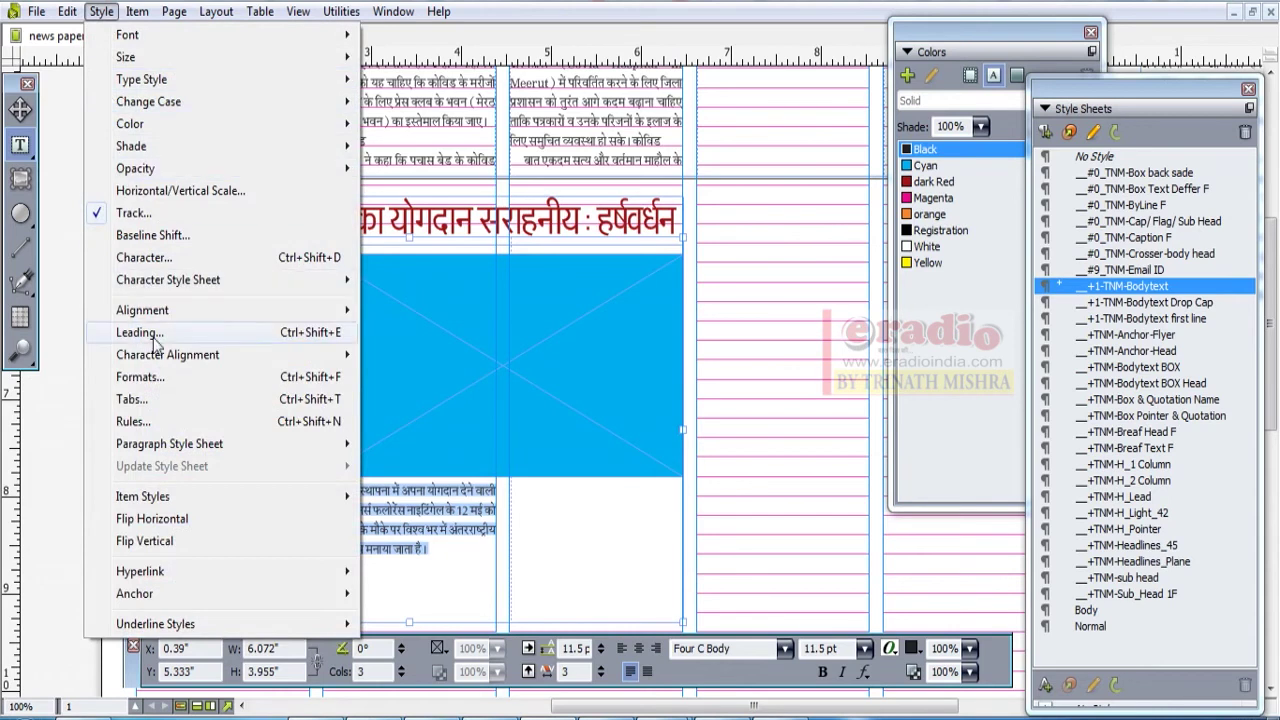
mouse_move(160, 310)
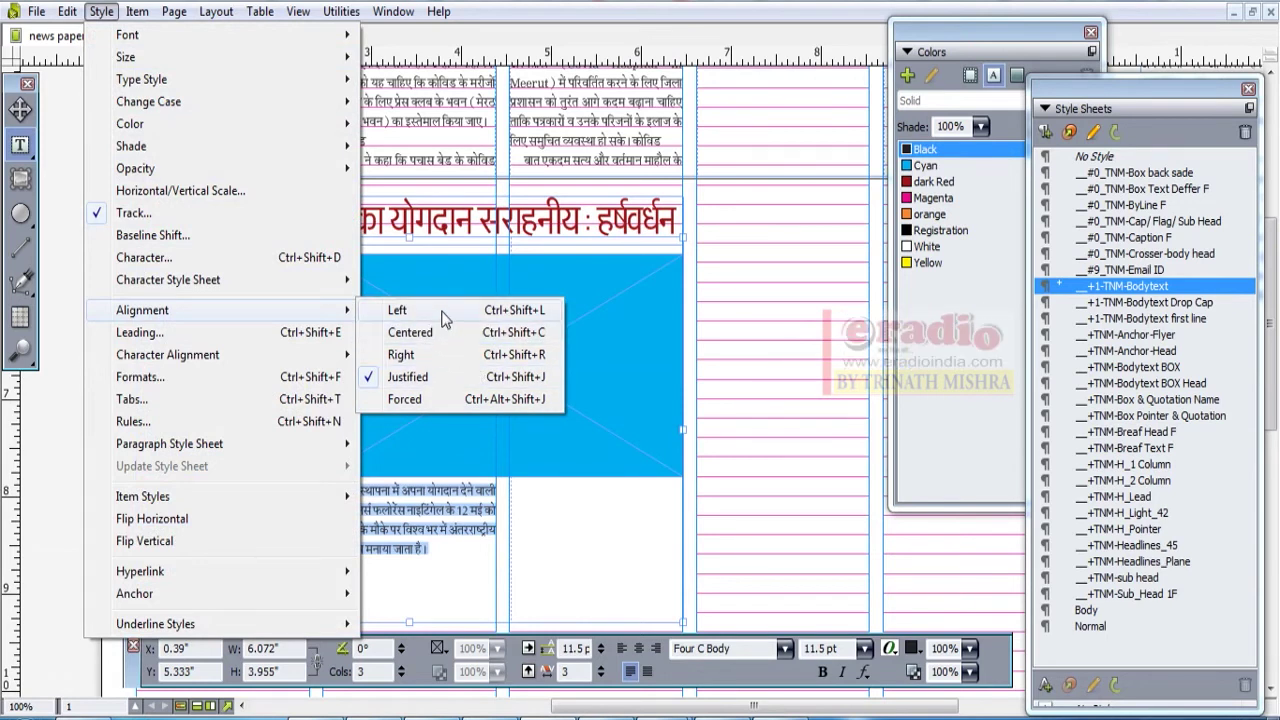
click(510, 318)
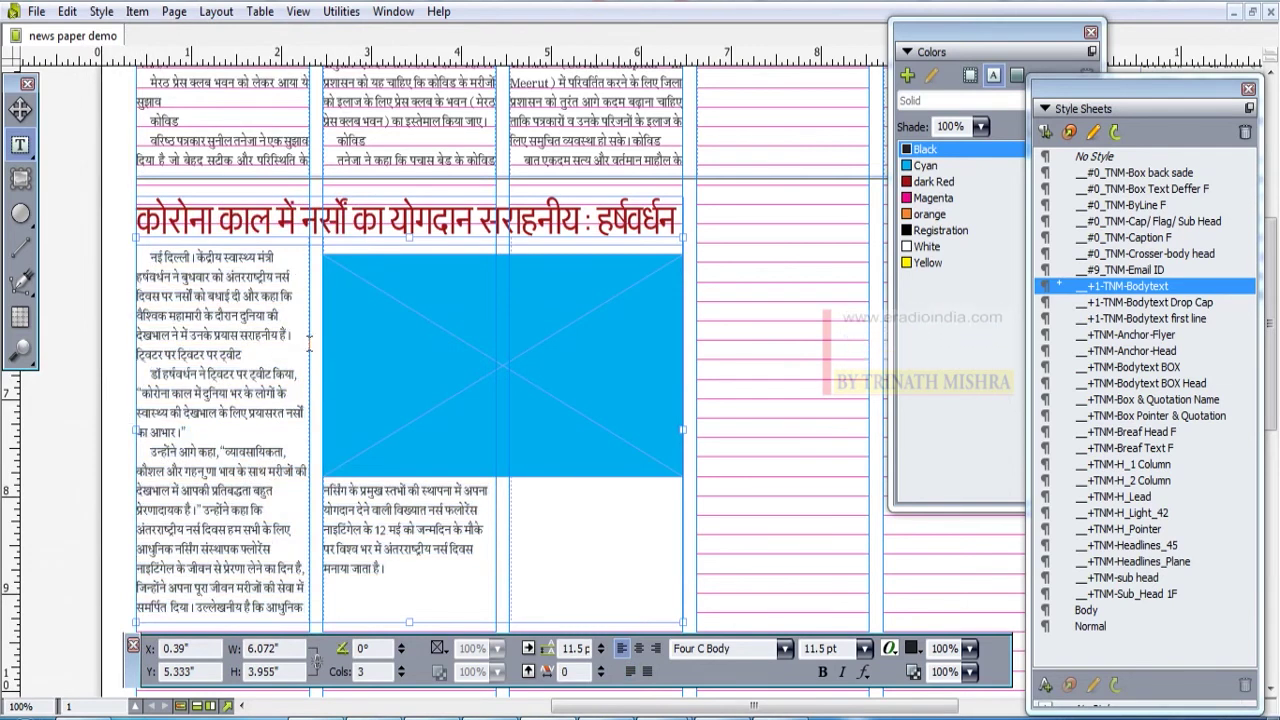
Step: Reselect the article's body text beside the cyan picture box and change its alignment to Centered
drag(137, 262, 405, 620)
key(ctrl+alt+shift+bracketright)
key(ctrl+alt+shift+bracketright)
key(ctrl+alt+shift+bracketright)
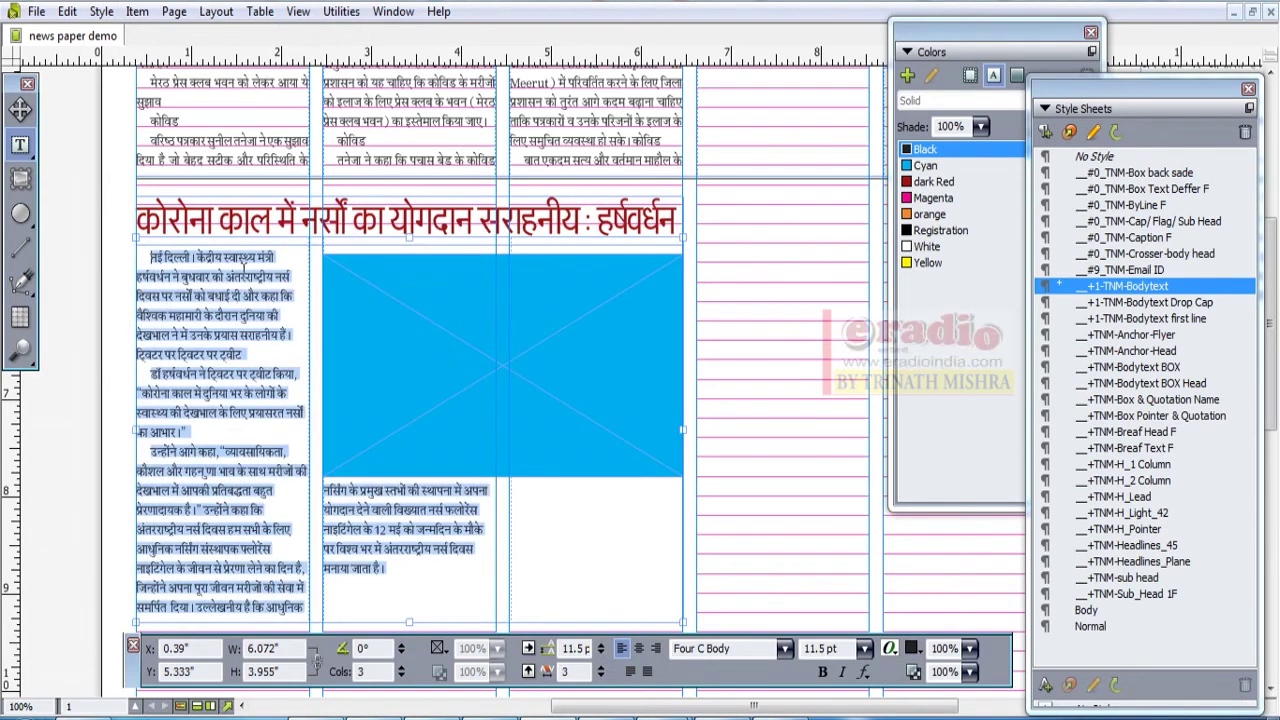
click(101, 11)
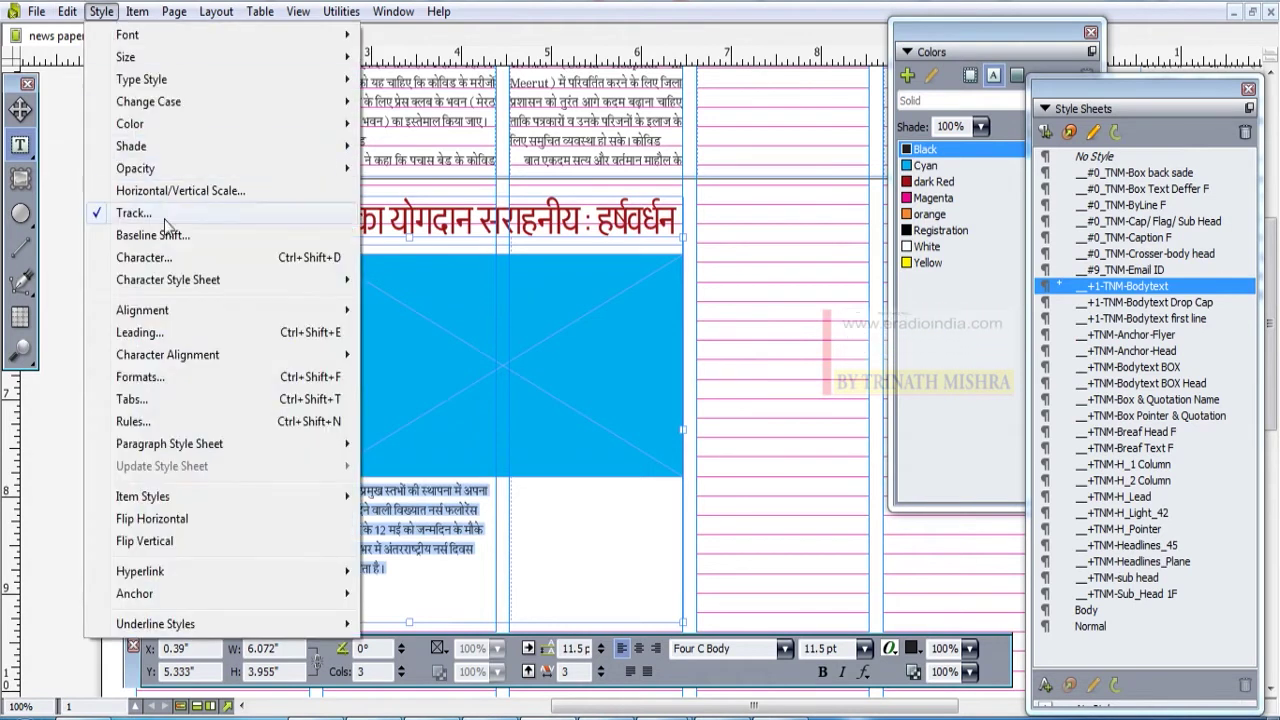
mouse_move(192, 313)
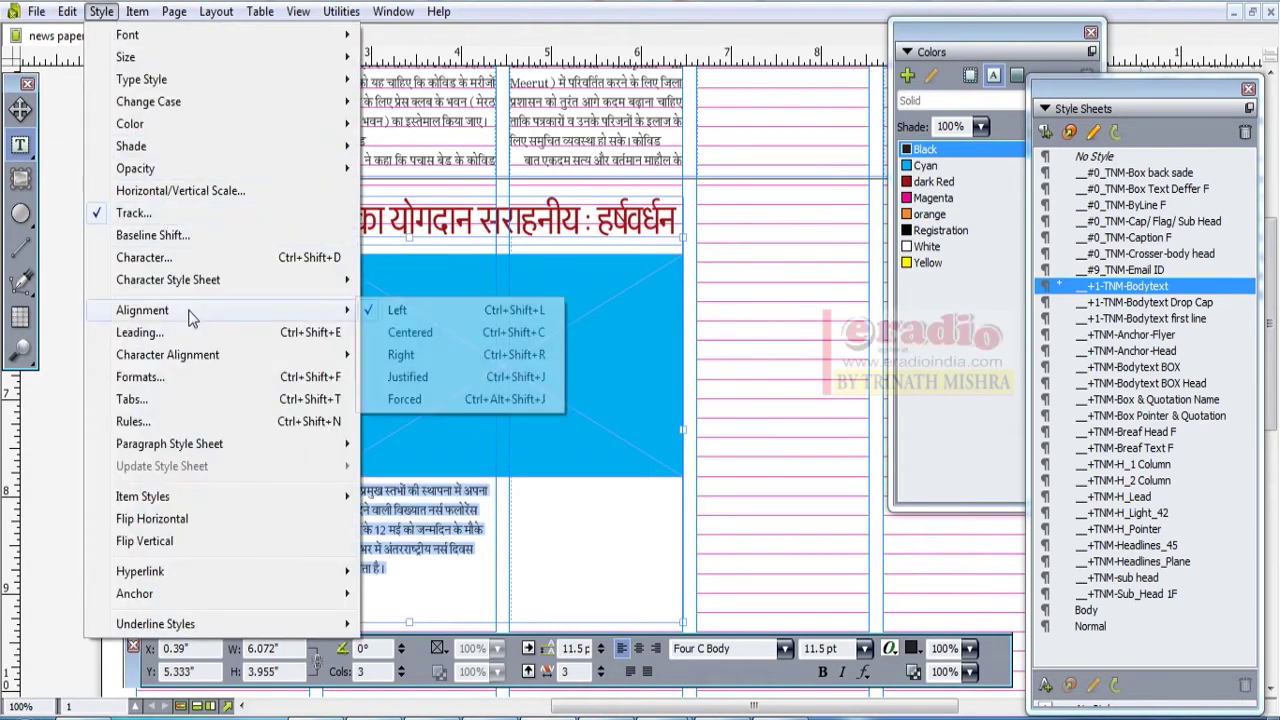
click(401, 334)
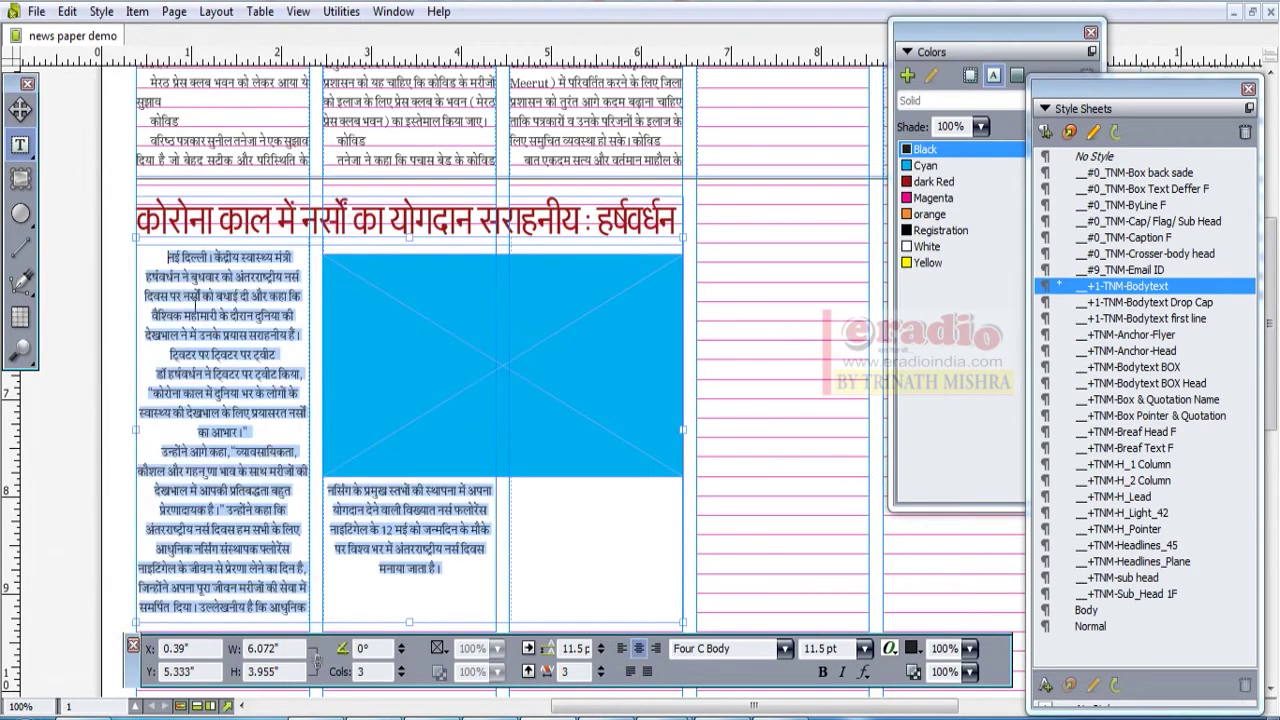
Step: Select the whole body text of the article again and set its alignment to Right
click(163, 257)
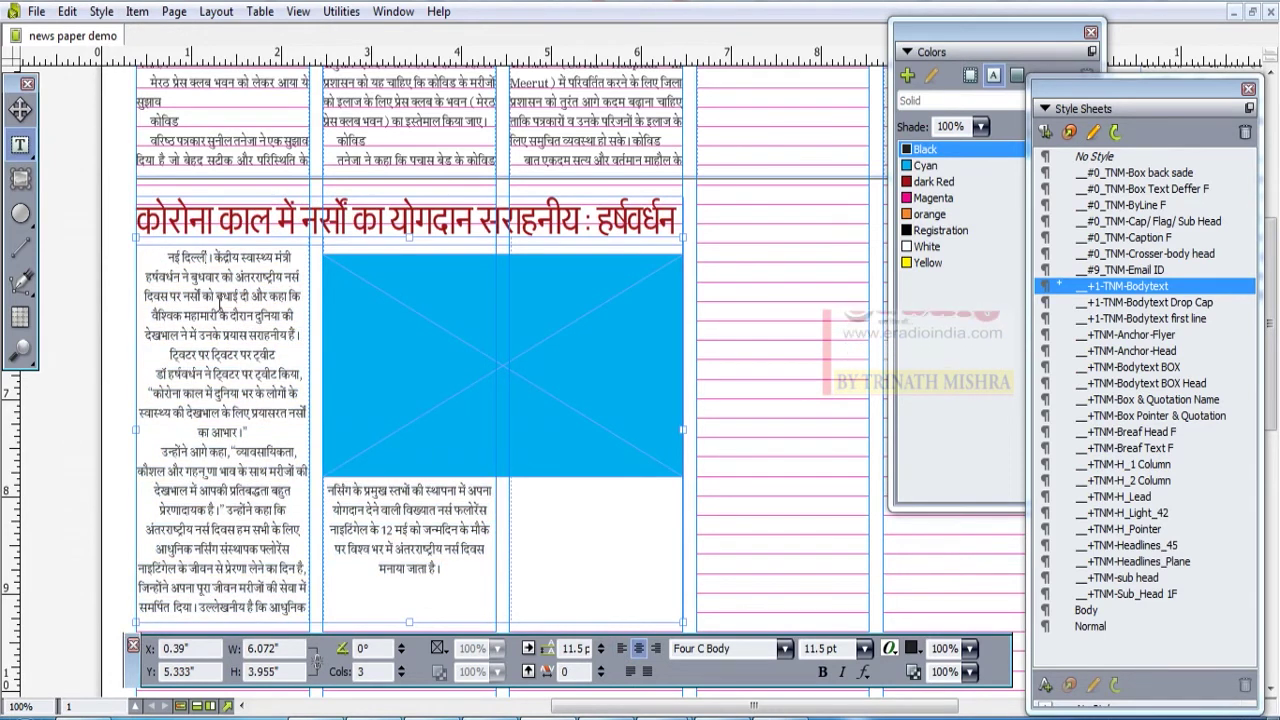
triple_click(152, 262)
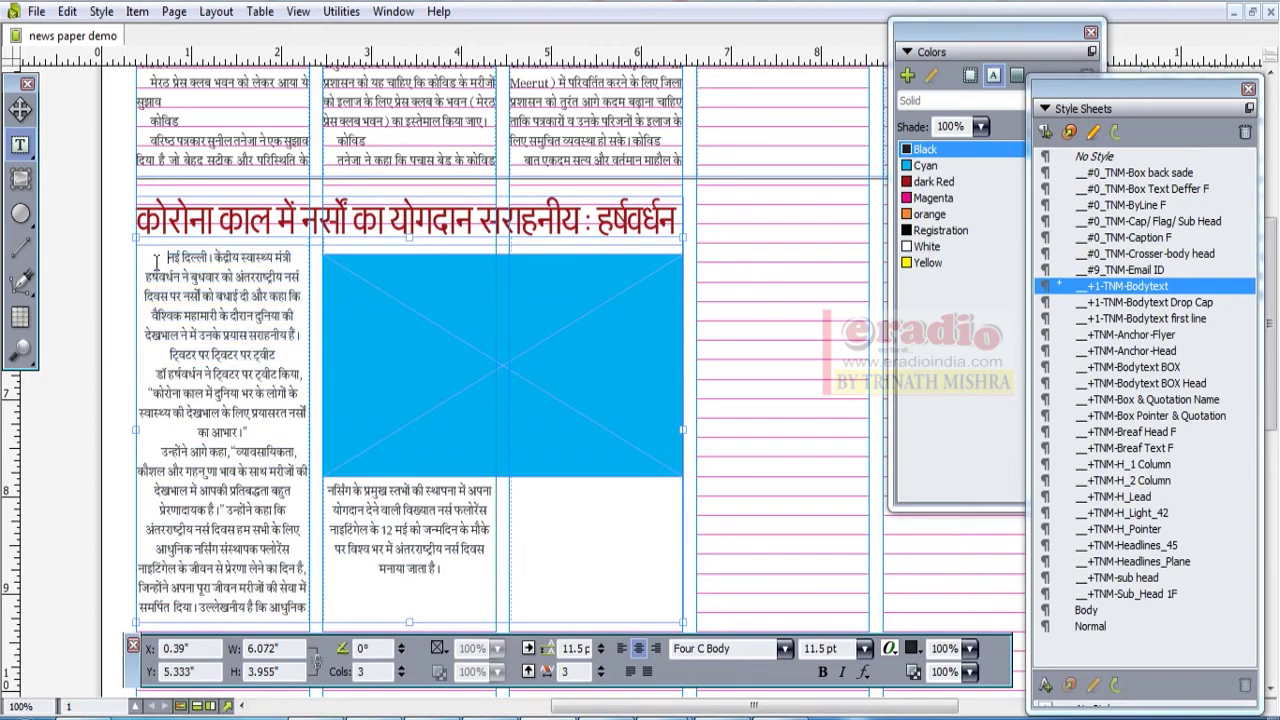
double_click(172, 257)
key(ctrl+a)
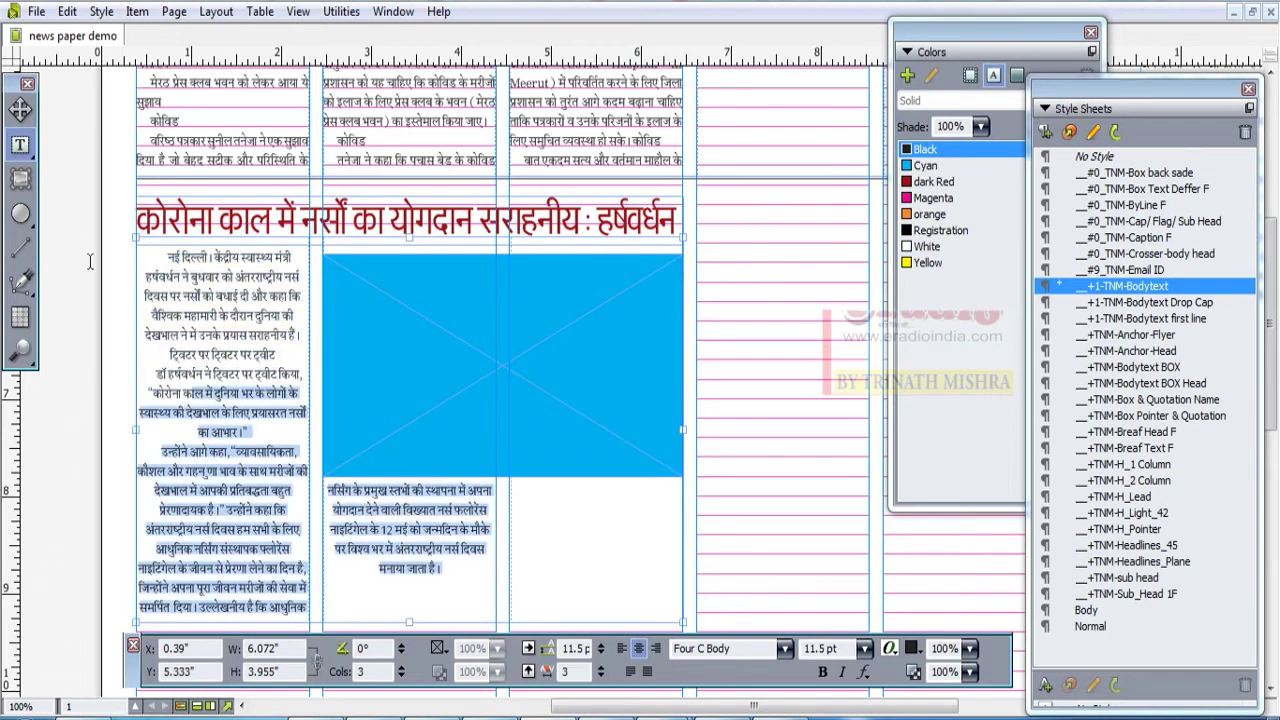
click(101, 12)
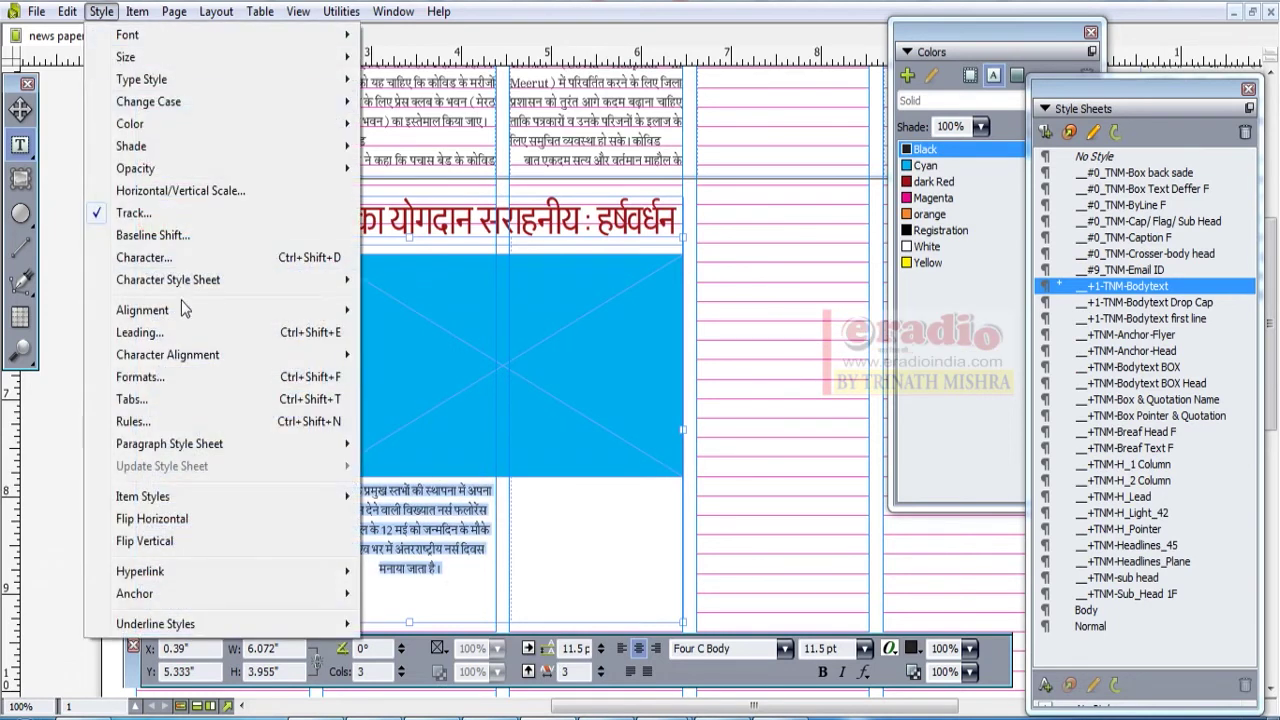
mouse_move(183, 316)
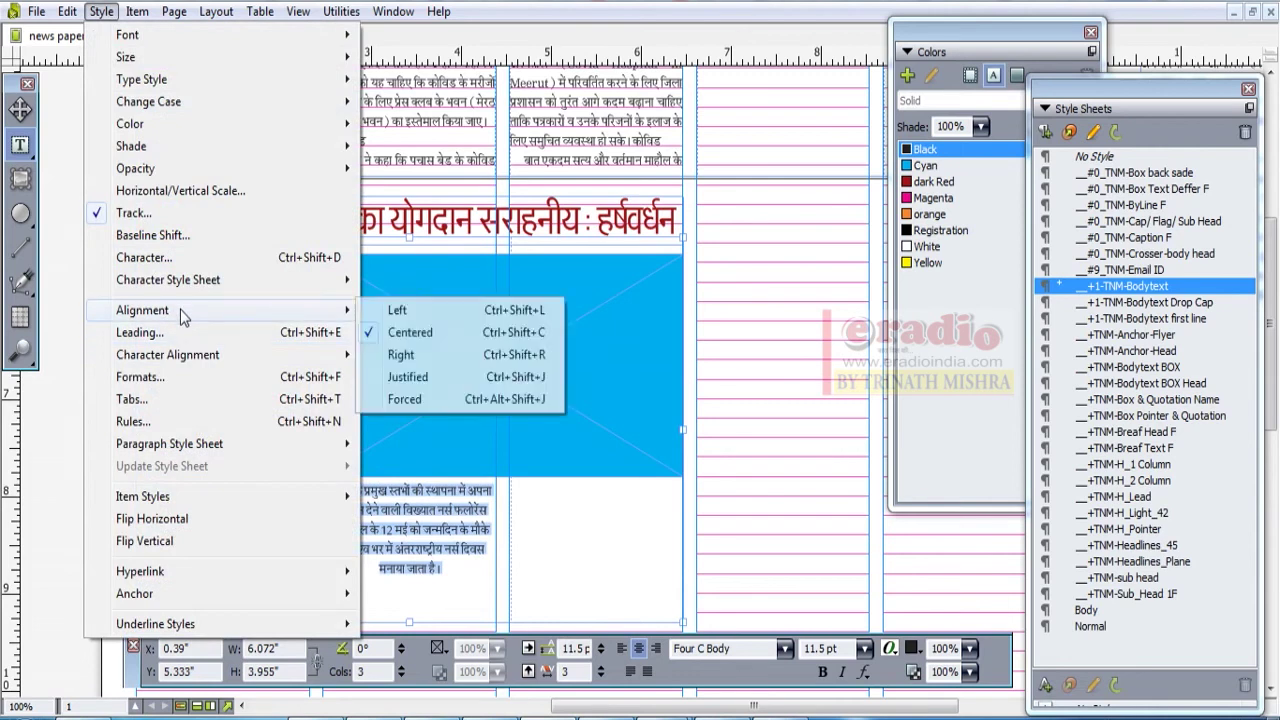
click(420, 354)
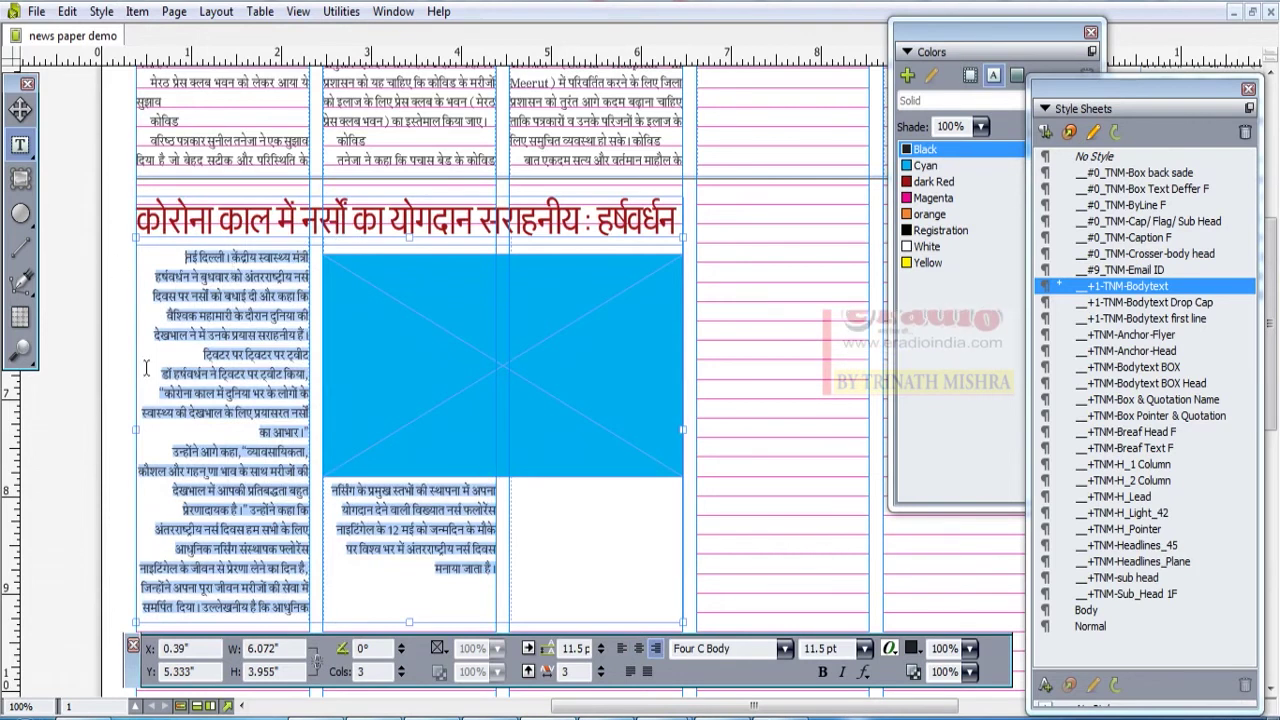
Step: Set the selected body text to Justified alignment and highlight its second paragraph
click(137, 11)
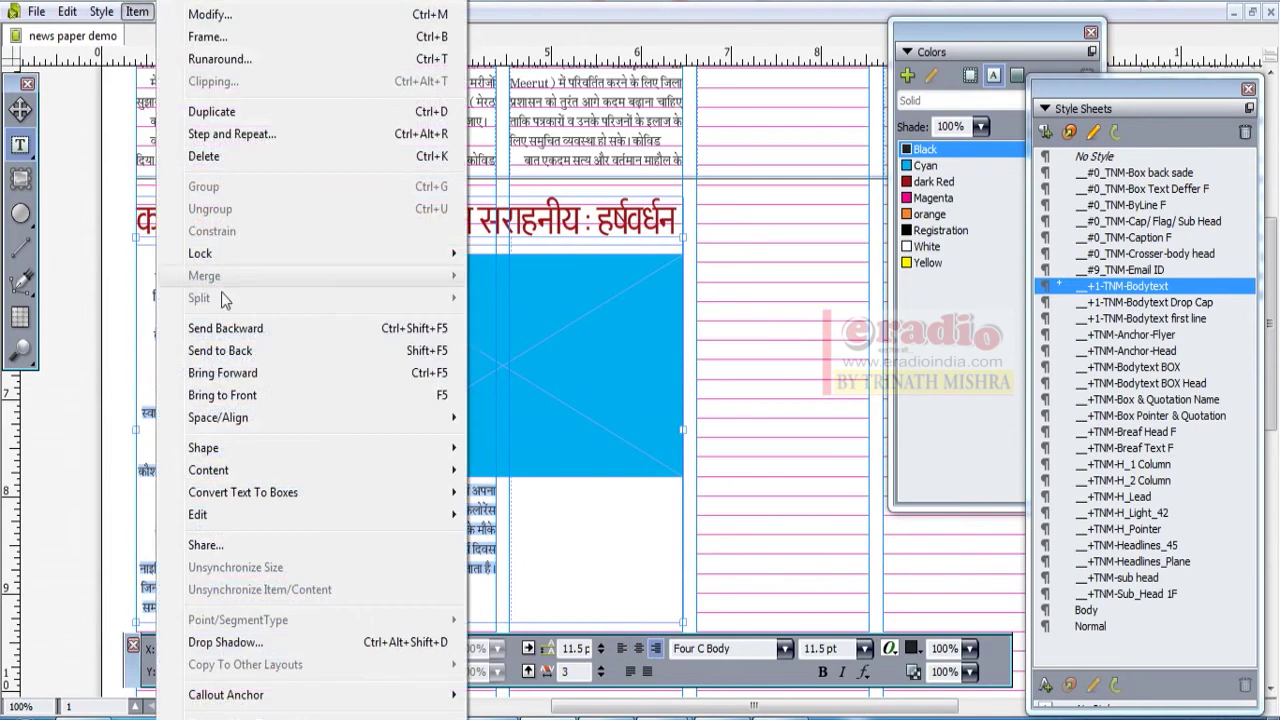
mouse_move(100, 15)
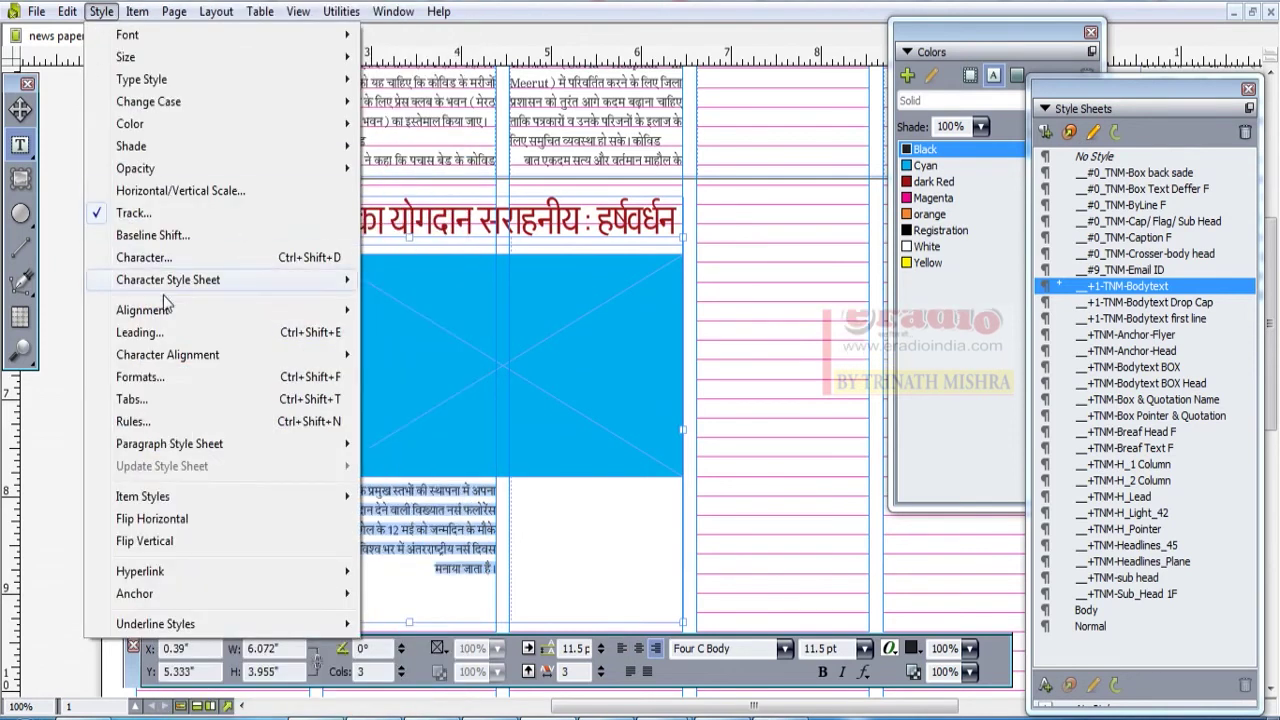
mouse_move(285, 312)
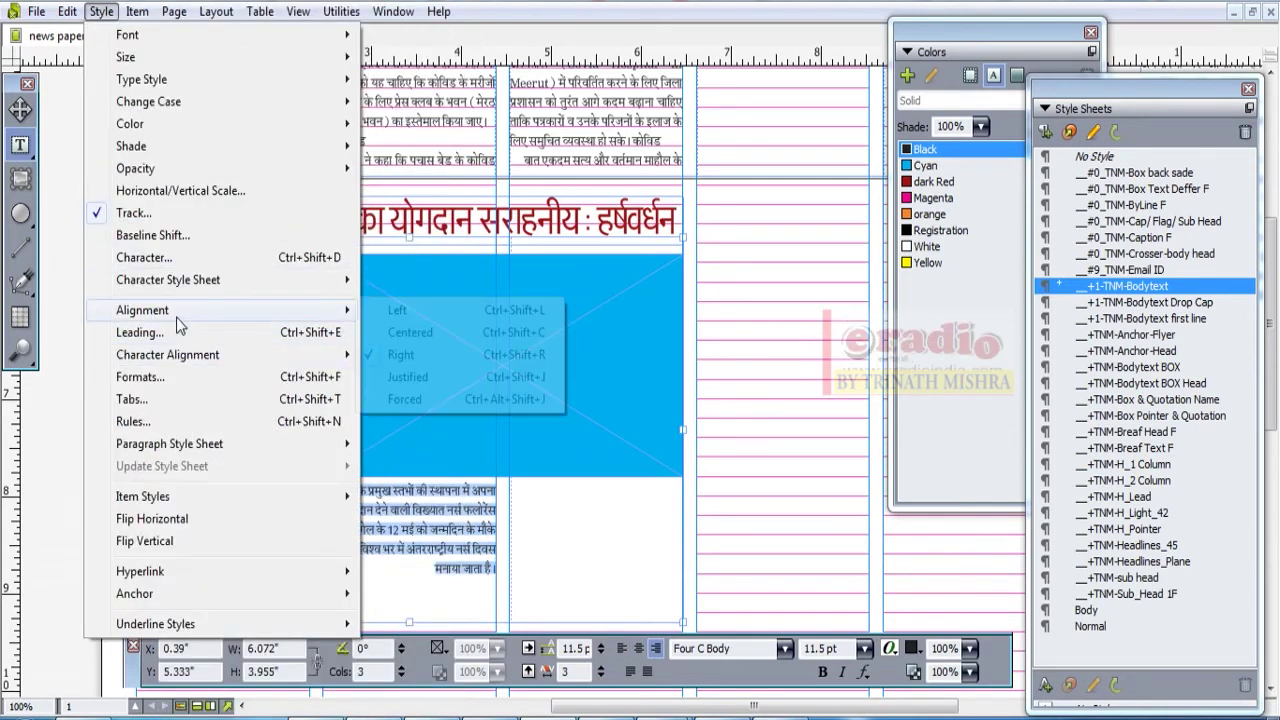
click(408, 377)
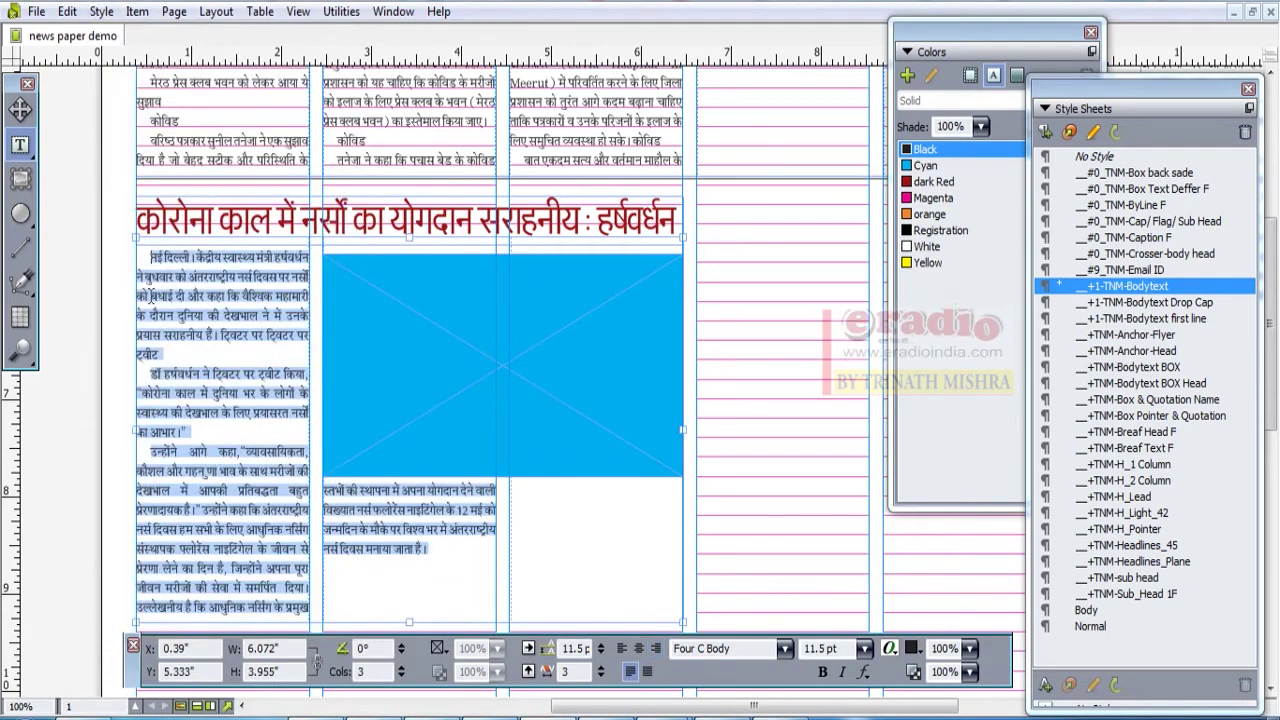
click(171, 355)
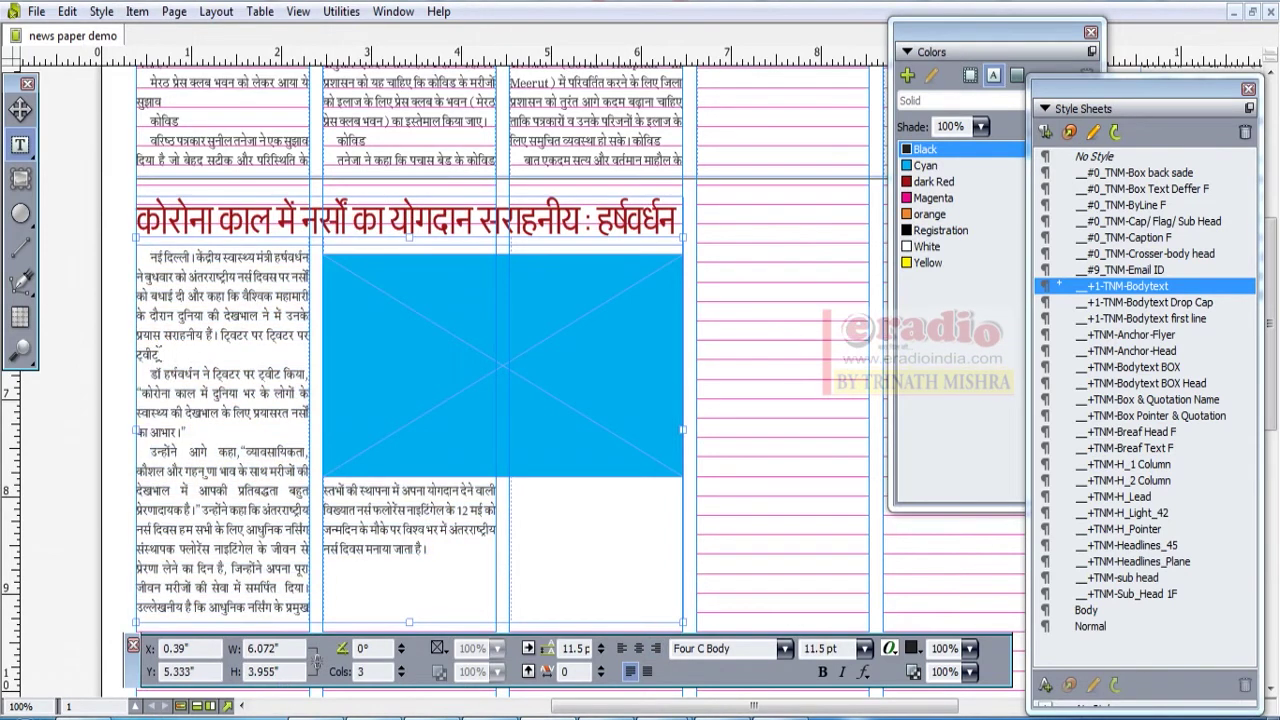
drag(145, 373, 184, 430)
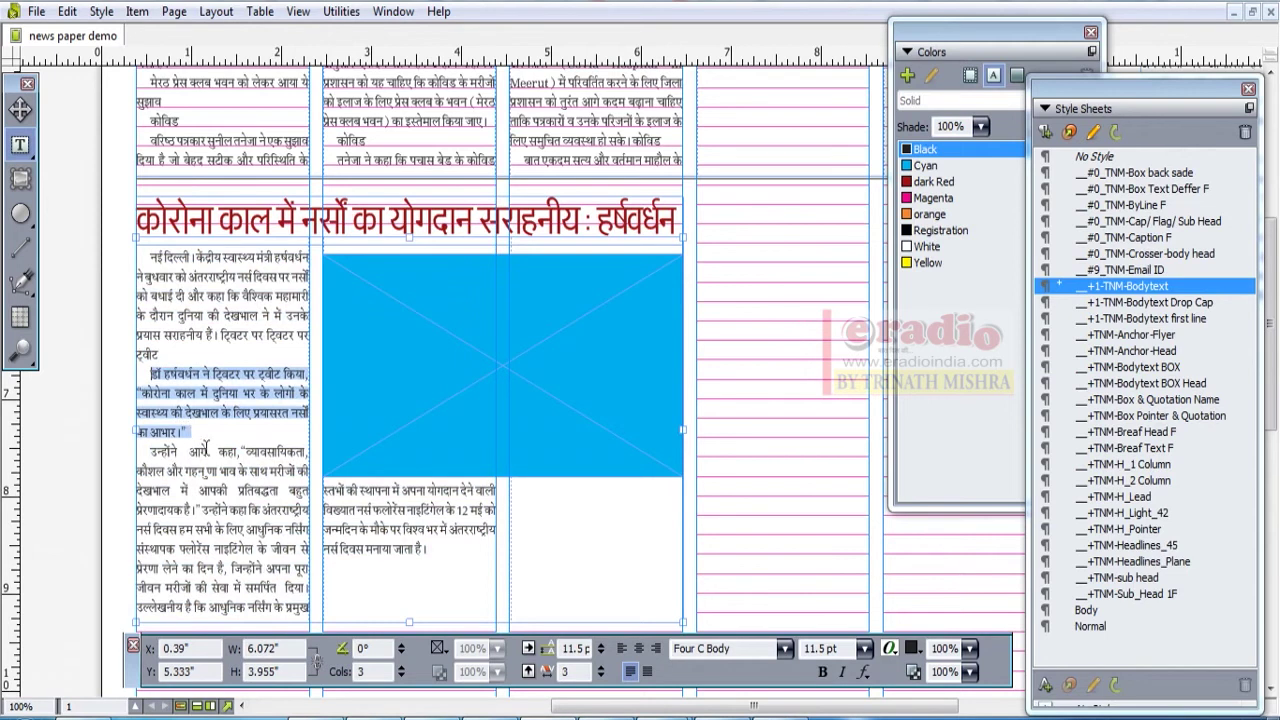
Step: Select the article's entire body text and apply Forced alignment
click(206, 304)
click(146, 258)
key(ctrl+a)
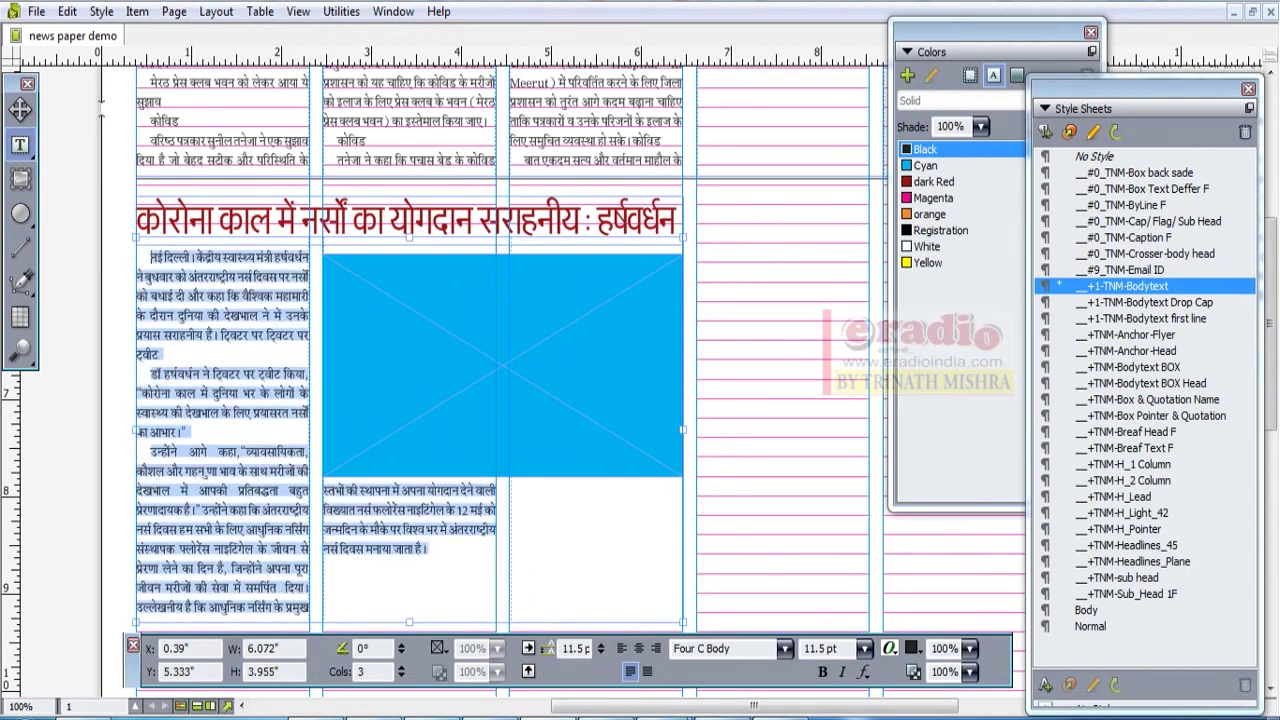
click(101, 11)
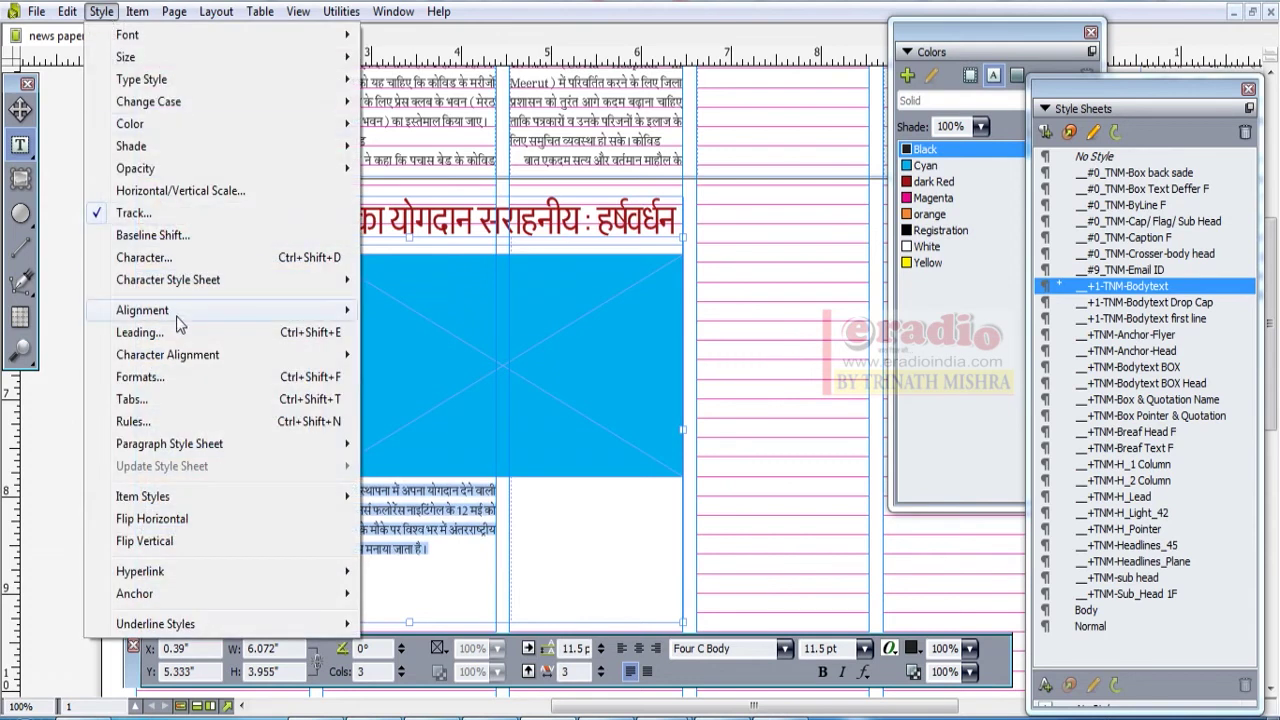
mouse_move(310, 312)
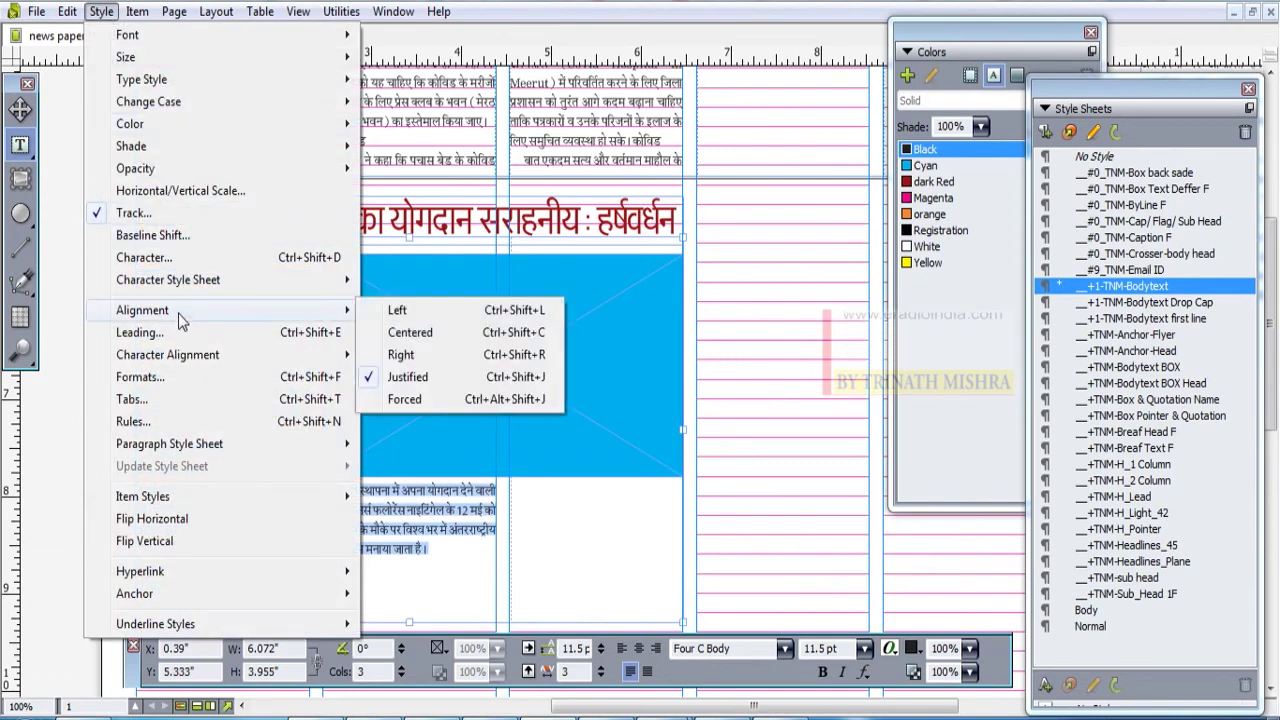
click(405, 399)
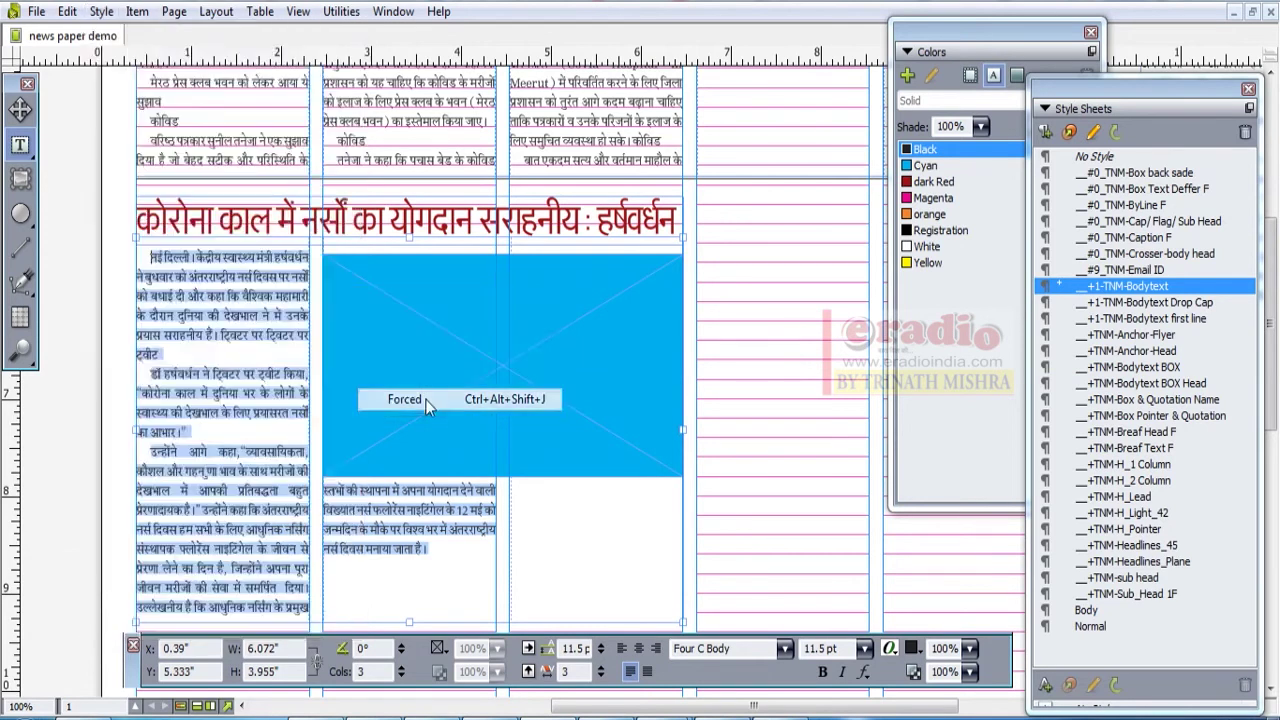
Step: Examine how Forced alignment spaces the short last line of the first body paragraph, highlighting that line
click(143, 432)
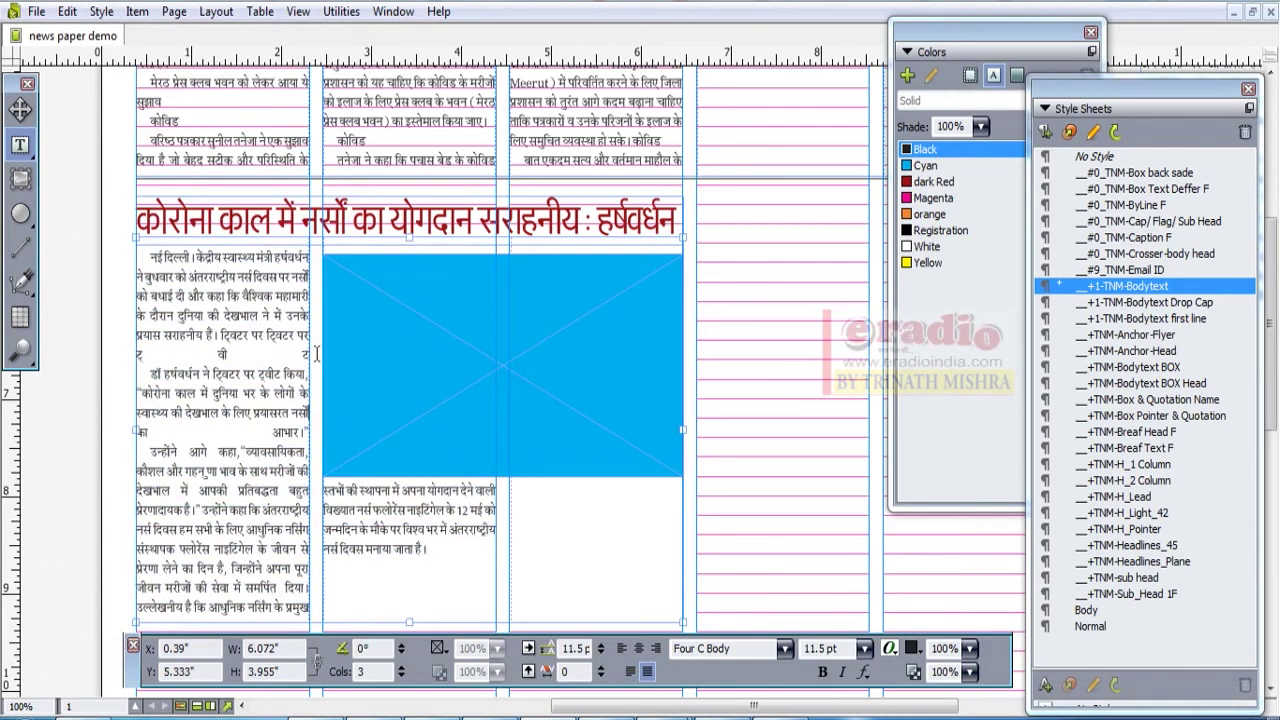
triple_click(190, 356)
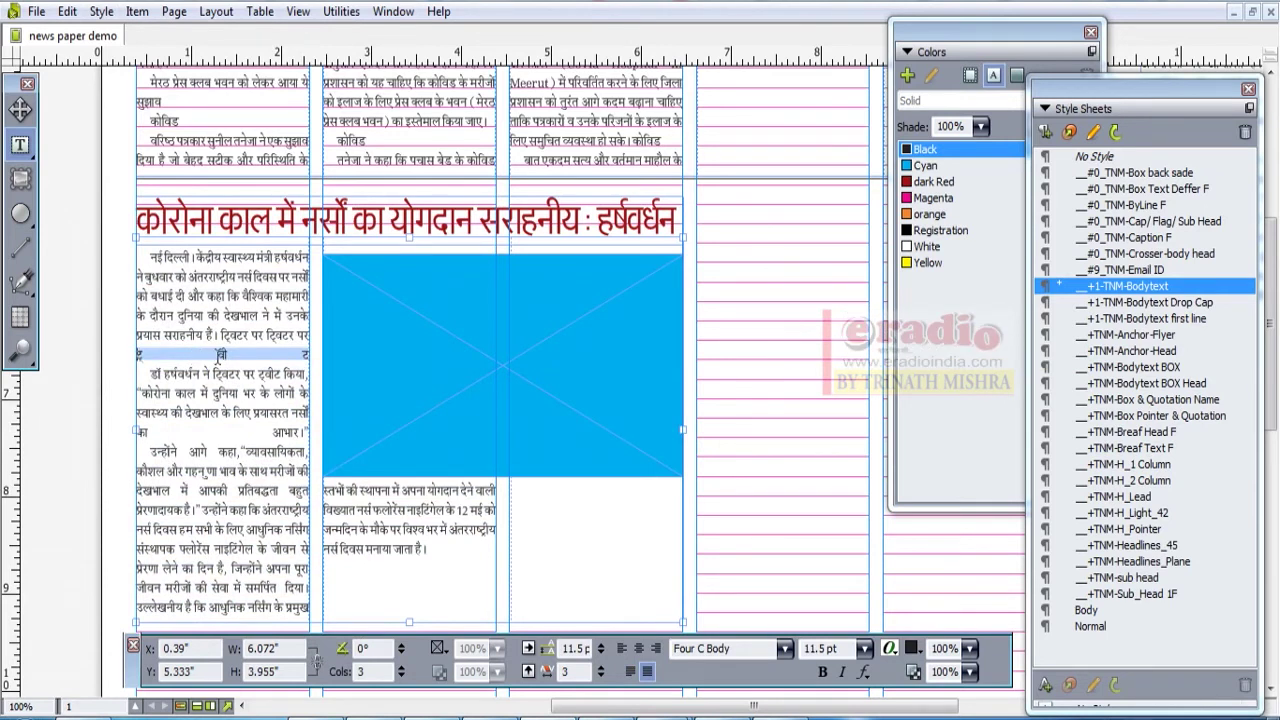
click(170, 356)
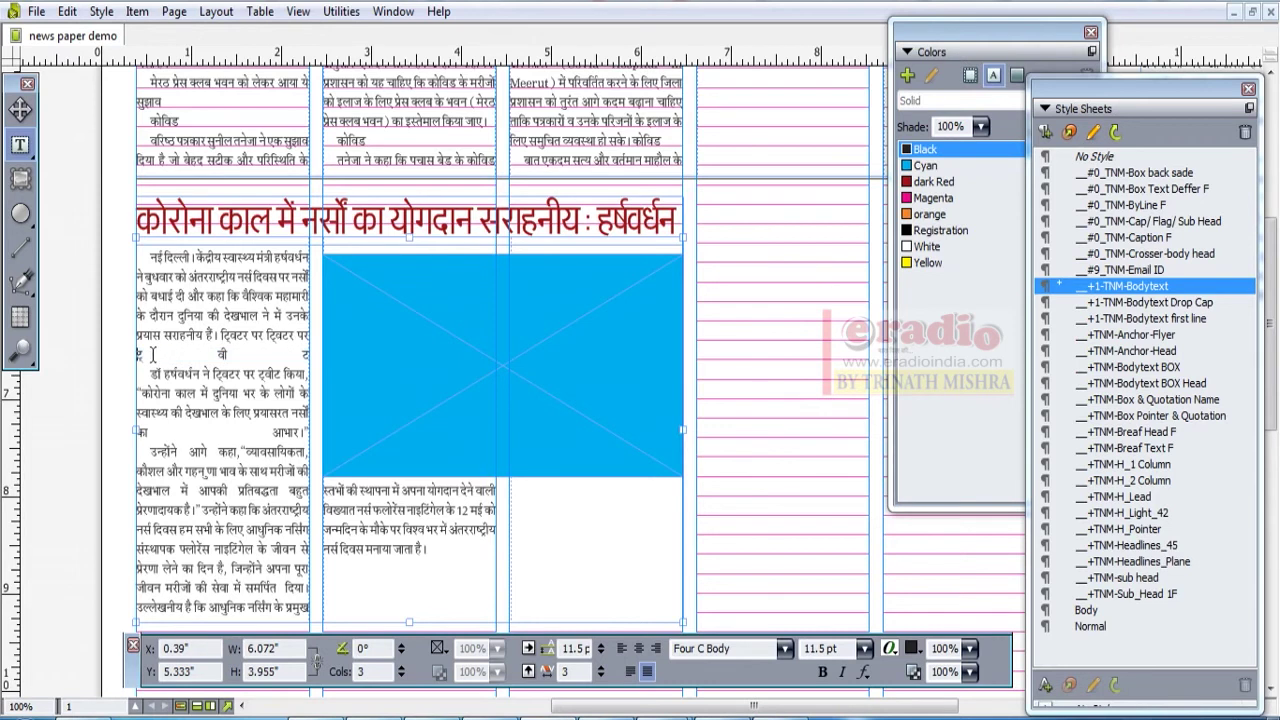
key(shift+Right)
key(shift+Right)
click(161, 355)
triple_click(163, 355)
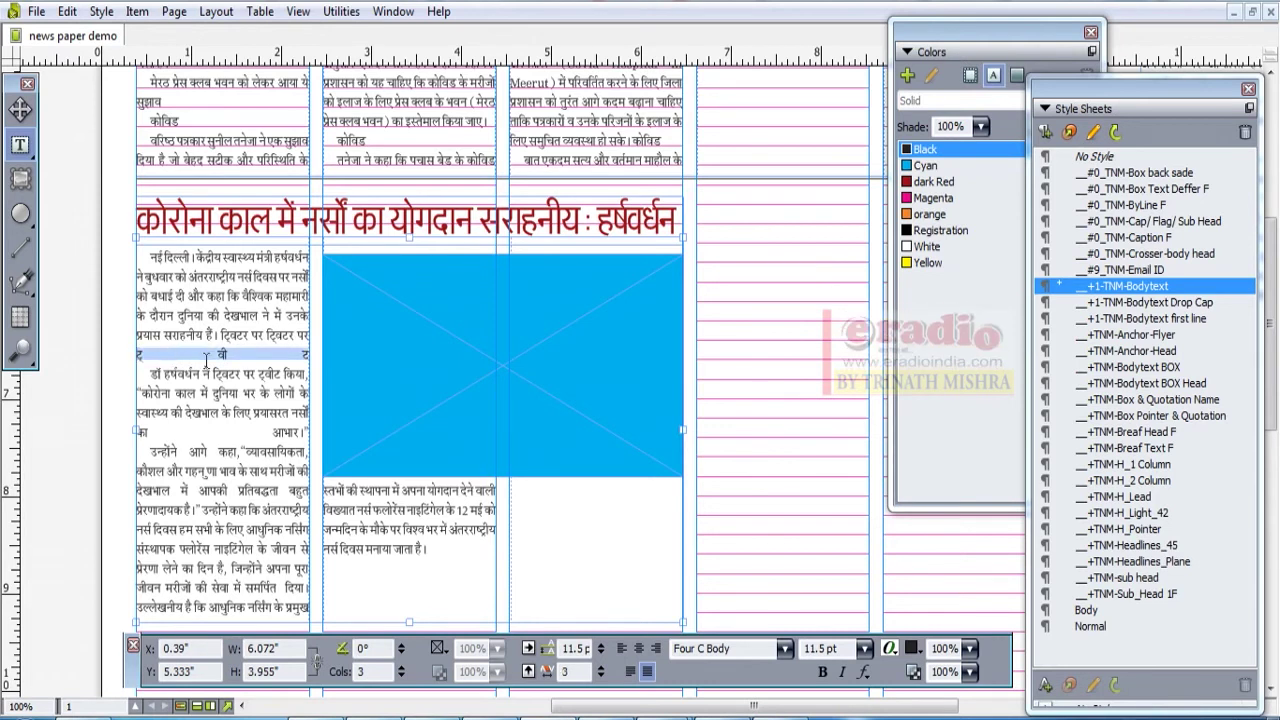
Step: Select all the body text and change its alignment from Forced to Justified
click(142, 433)
key(ctrl+a)
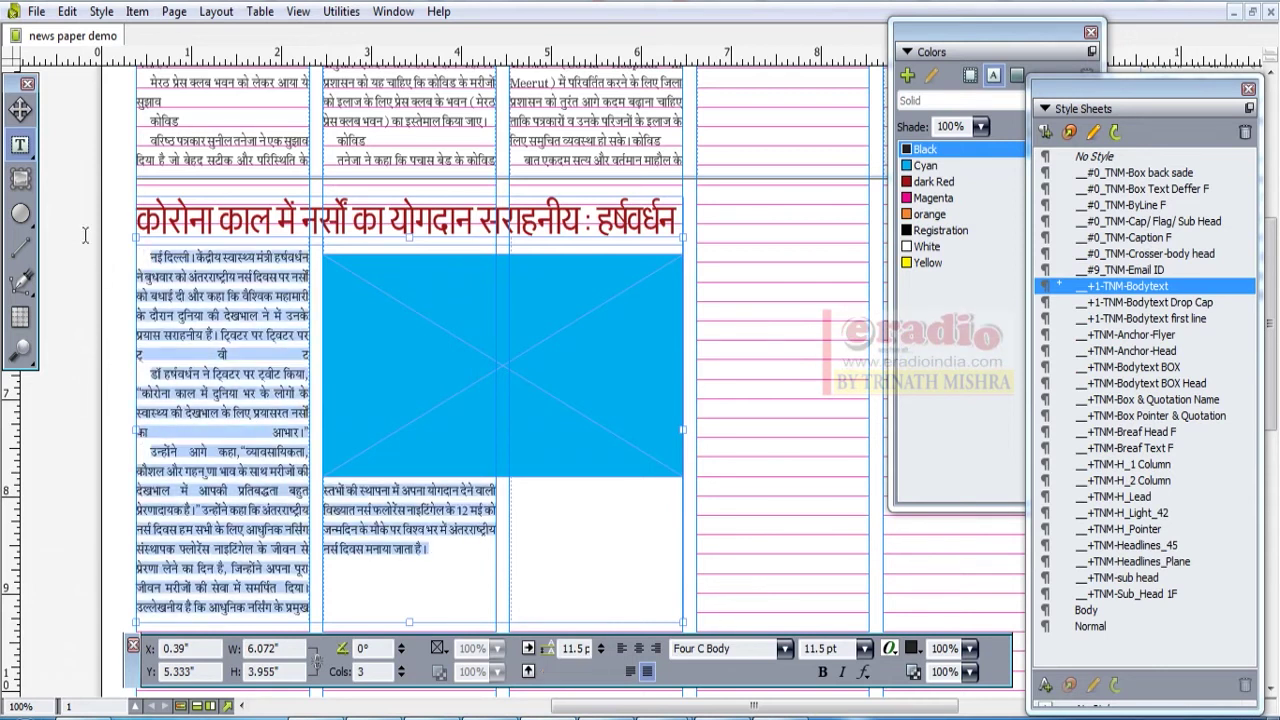
click(101, 11)
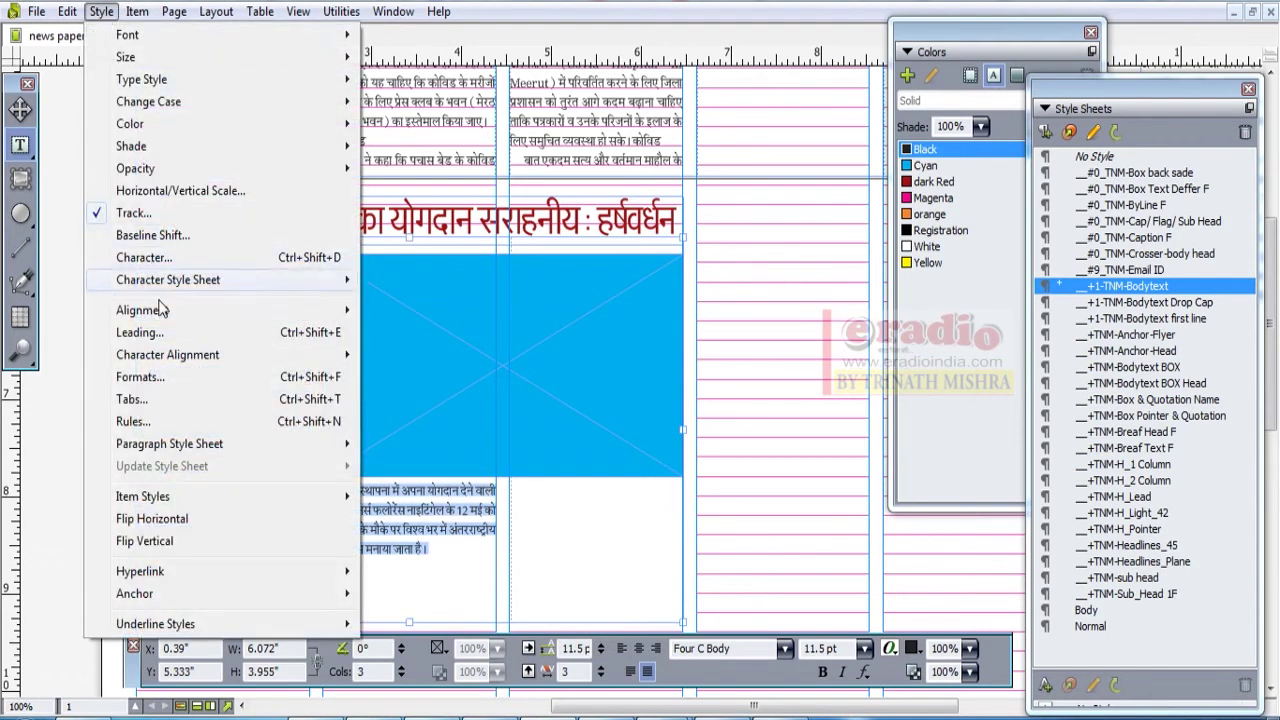
mouse_move(252, 316)
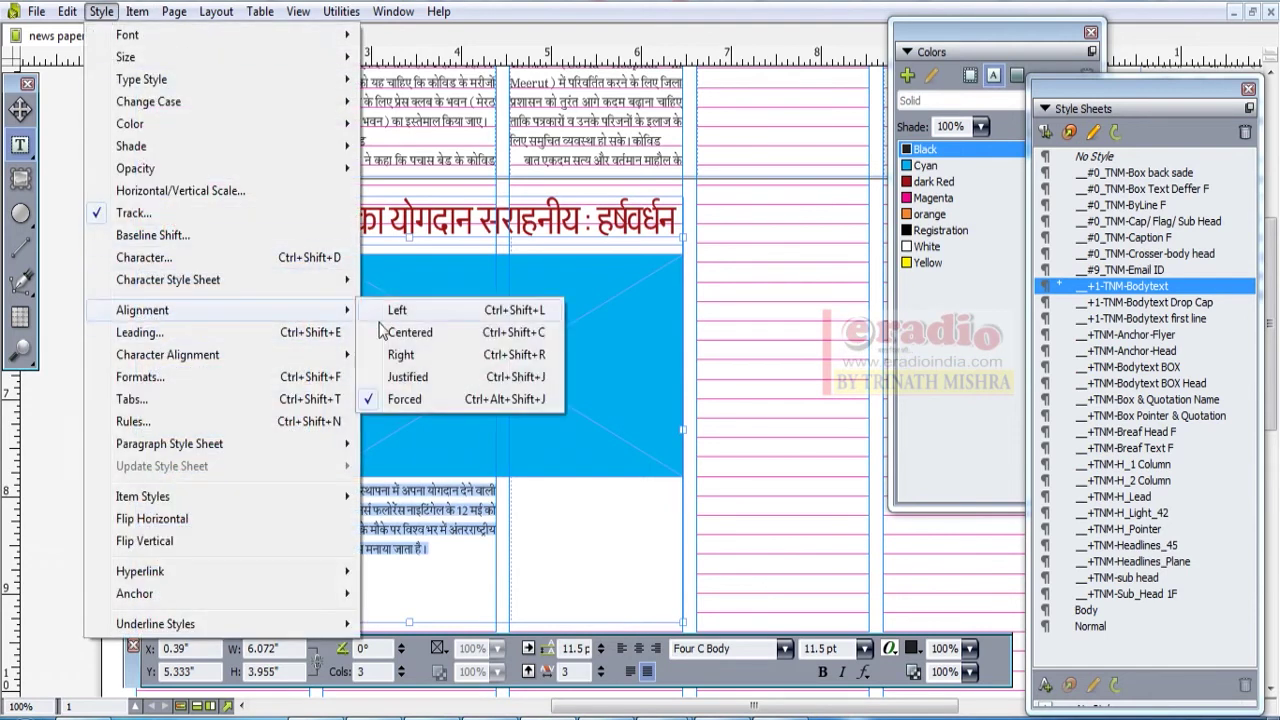
click(417, 386)
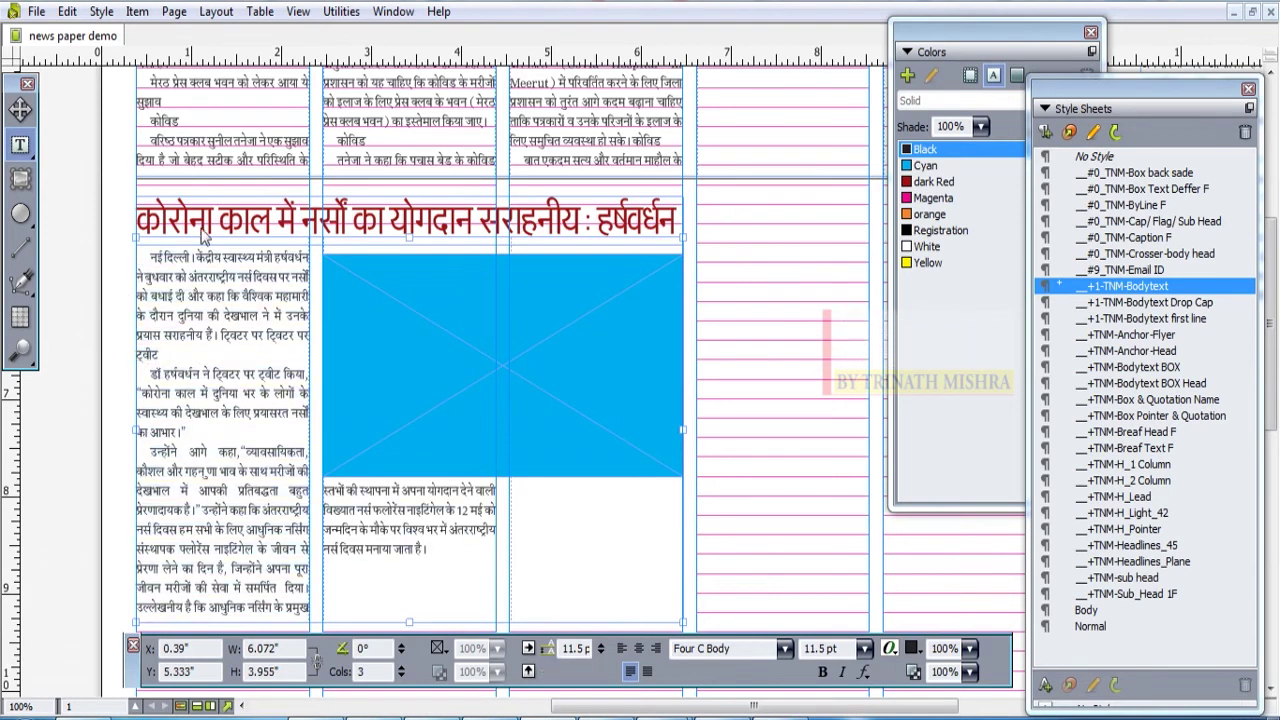
Step: Set all the body text's character alignment to Top and lower the text box's upper edge to a box height of 3.851 in
drag(145, 258, 480, 557)
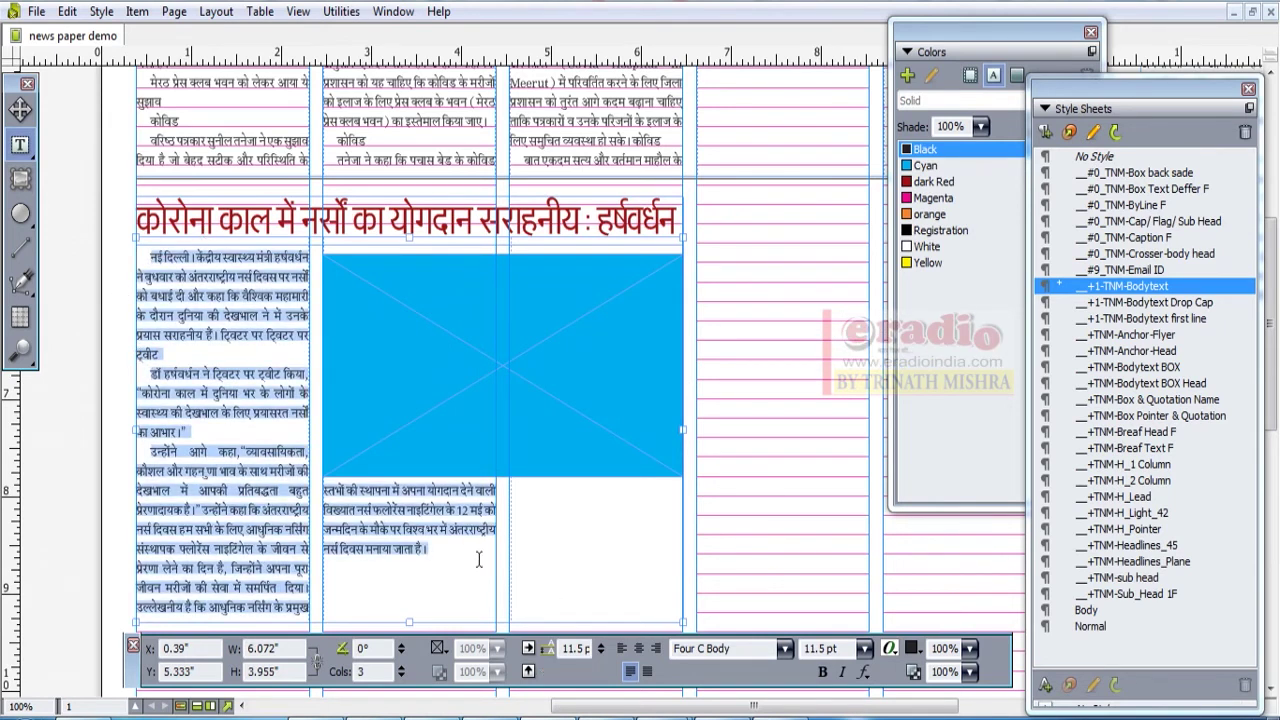
click(102, 13)
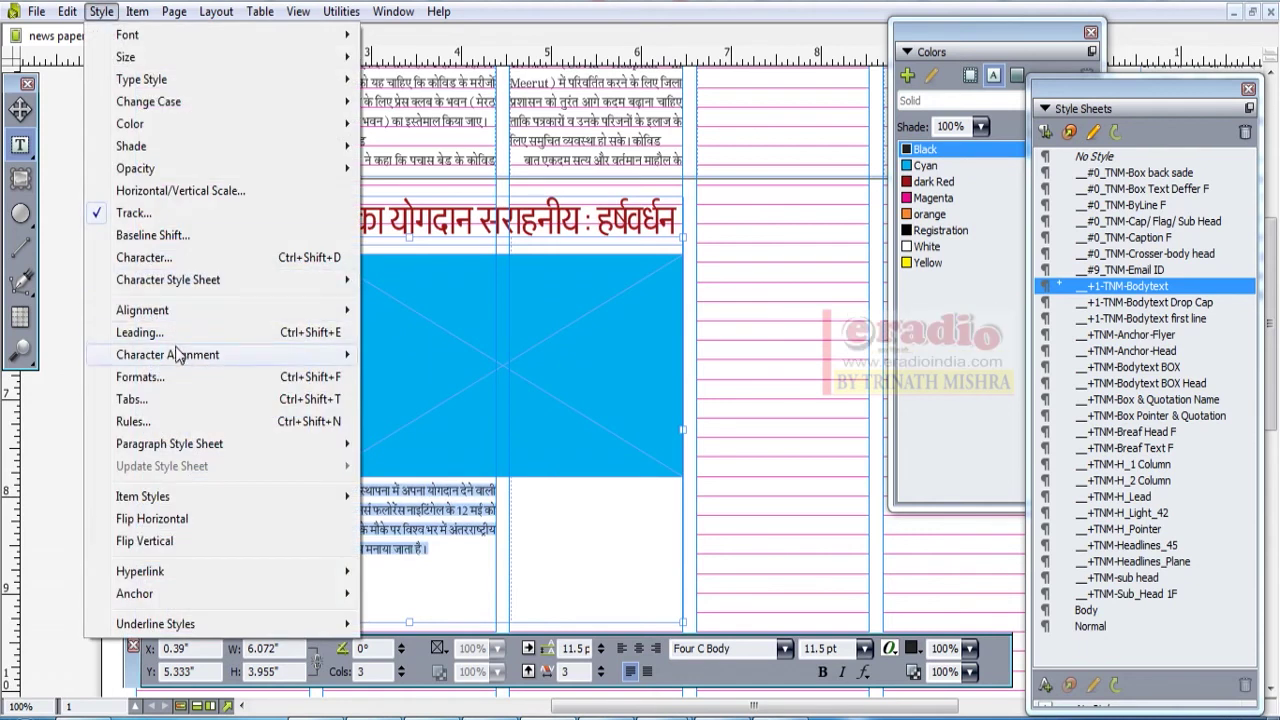
mouse_move(184, 364)
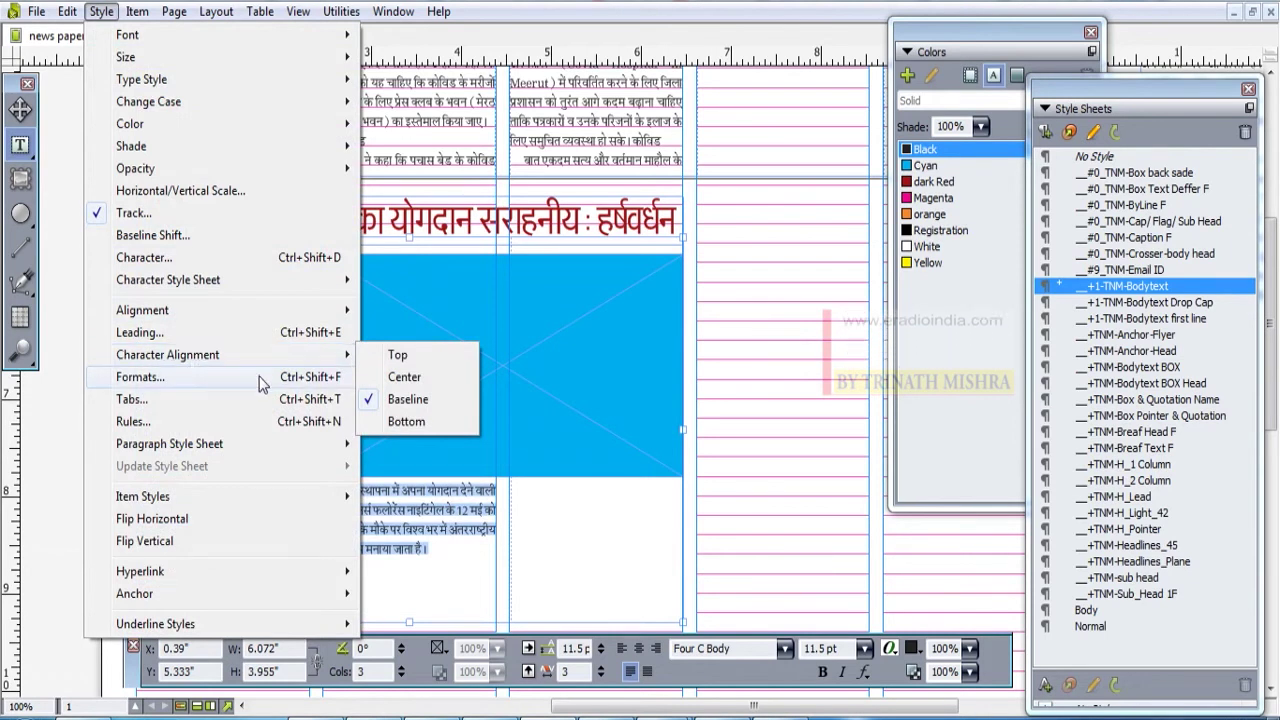
click(397, 355)
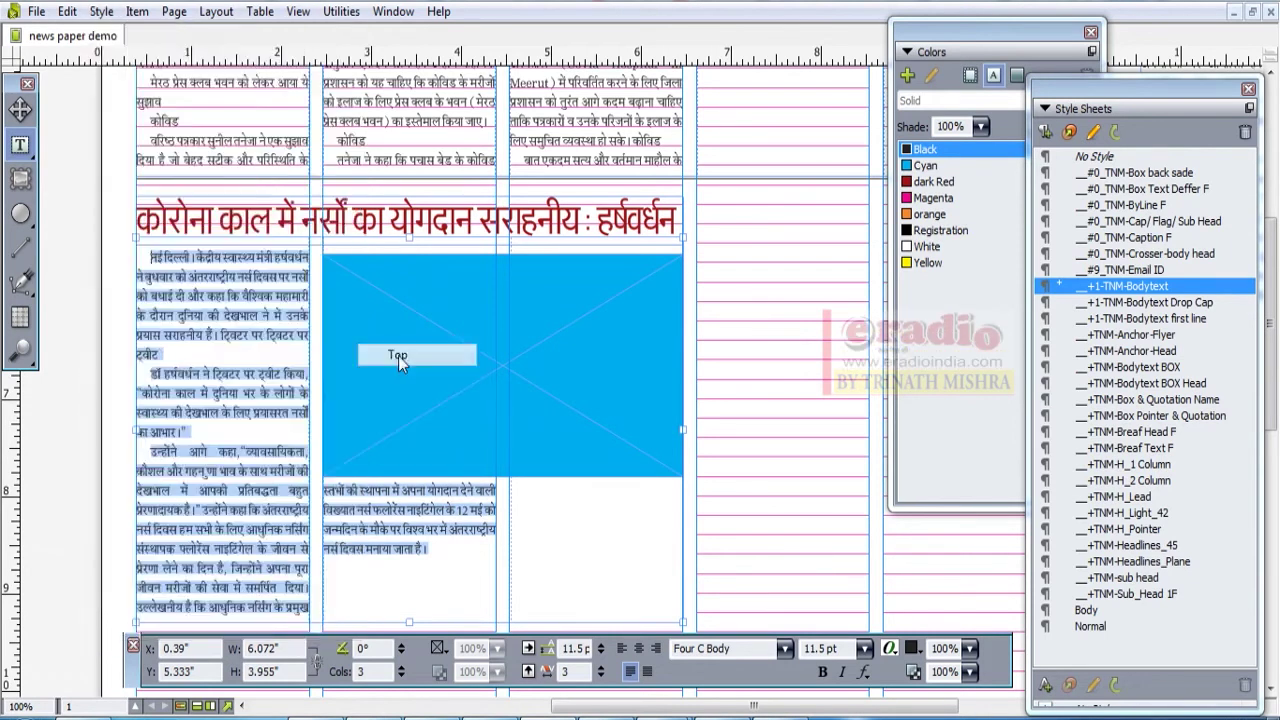
click(168, 268)
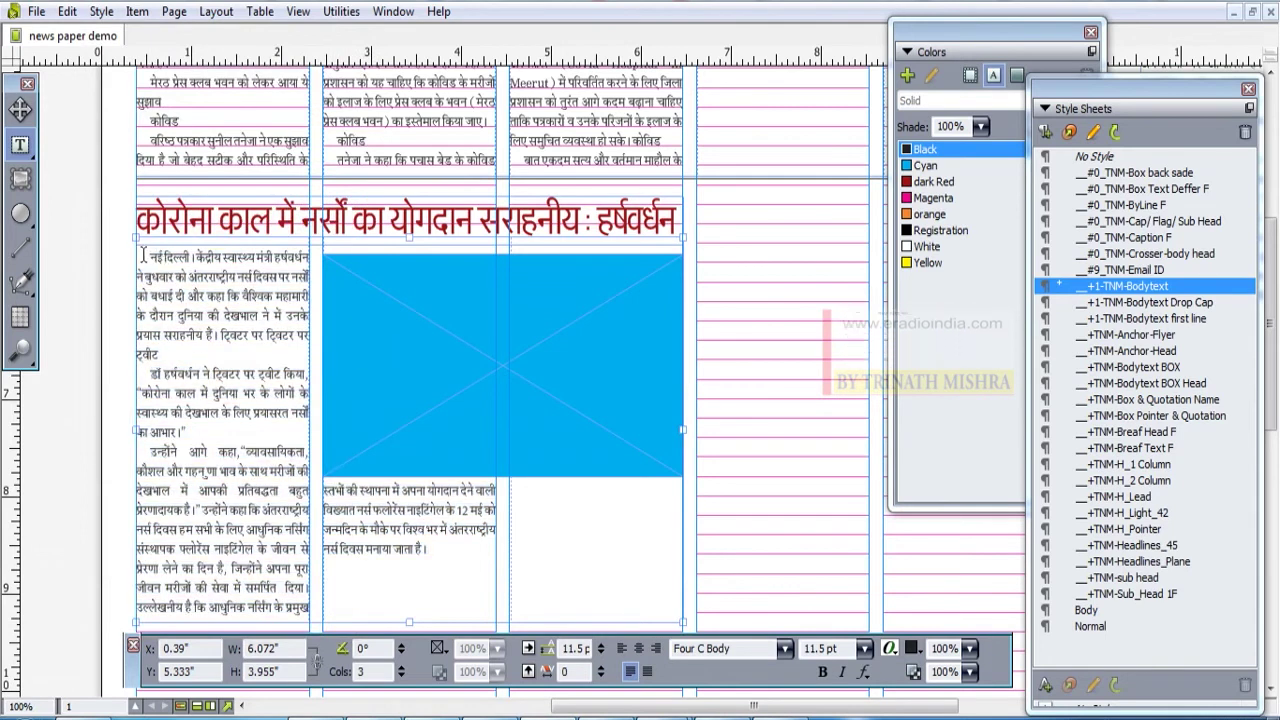
mouse_move(410, 232)
mouse_down()
mouse_move(409, 262)
mouse_move(418, 245)
mouse_up()
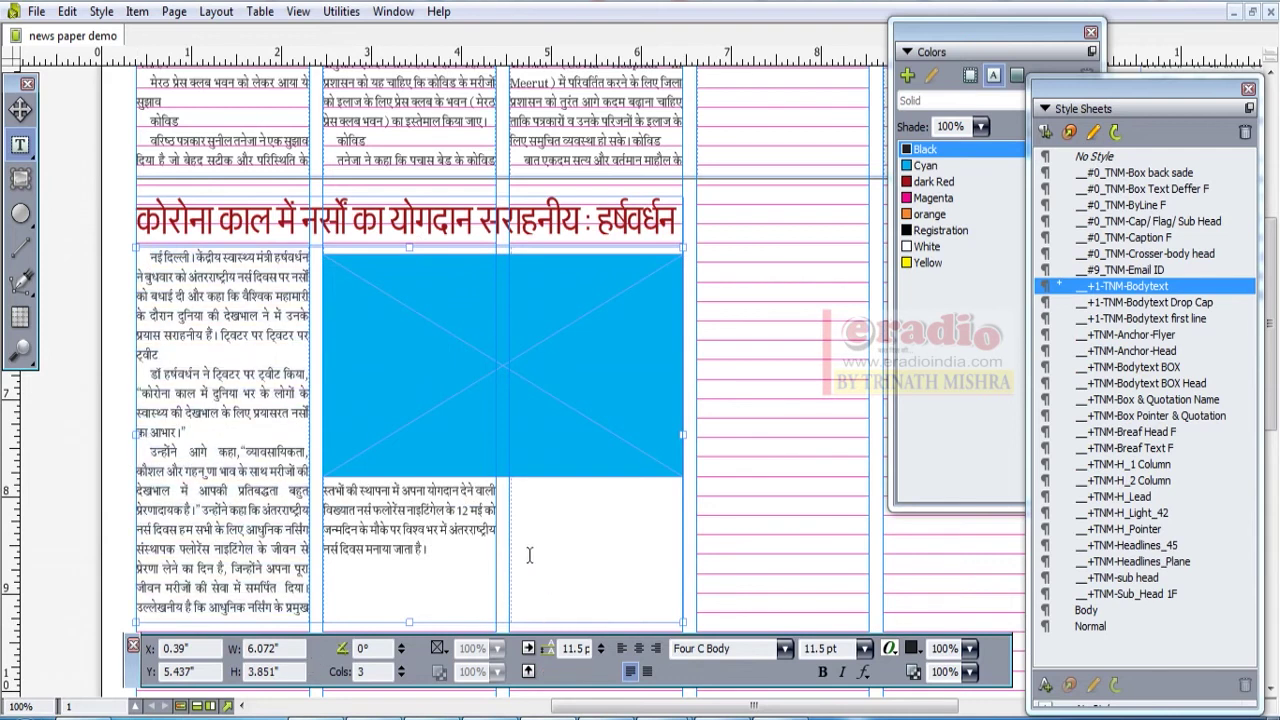
Step: Open the paragraph formats for all the body text and apply a left indent of 0.5 in
key(ctrl+a)
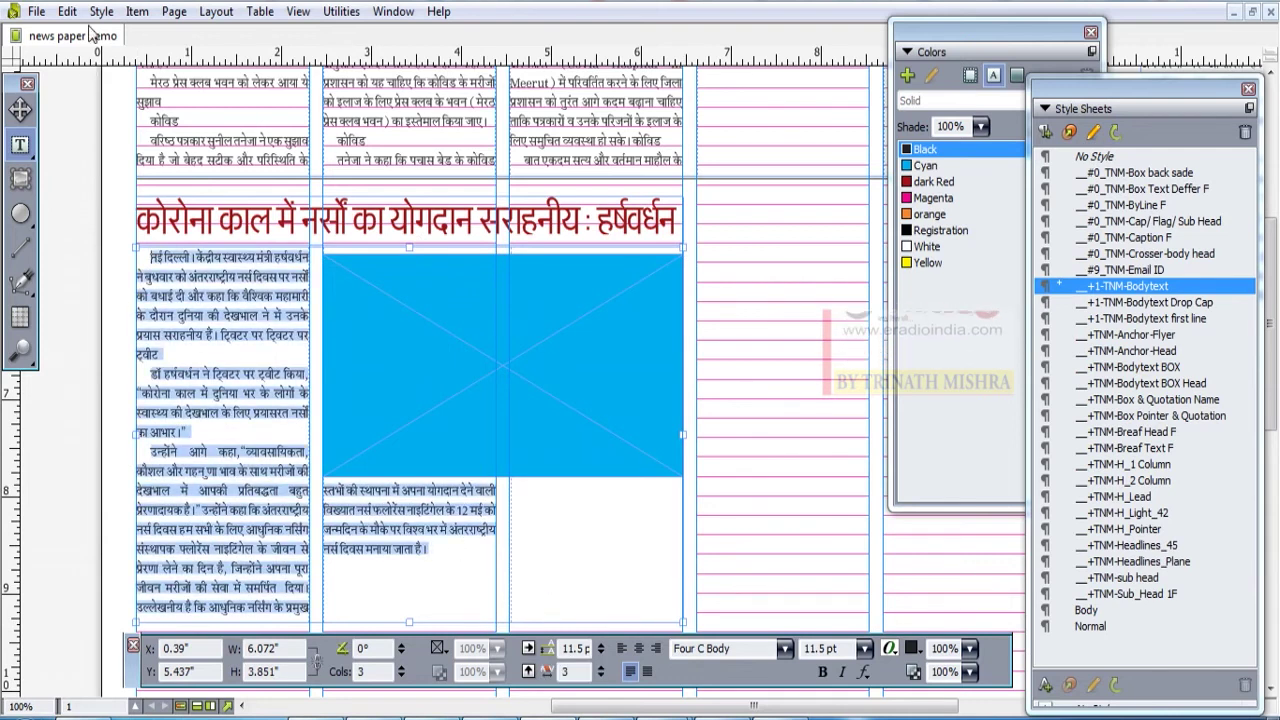
click(101, 11)
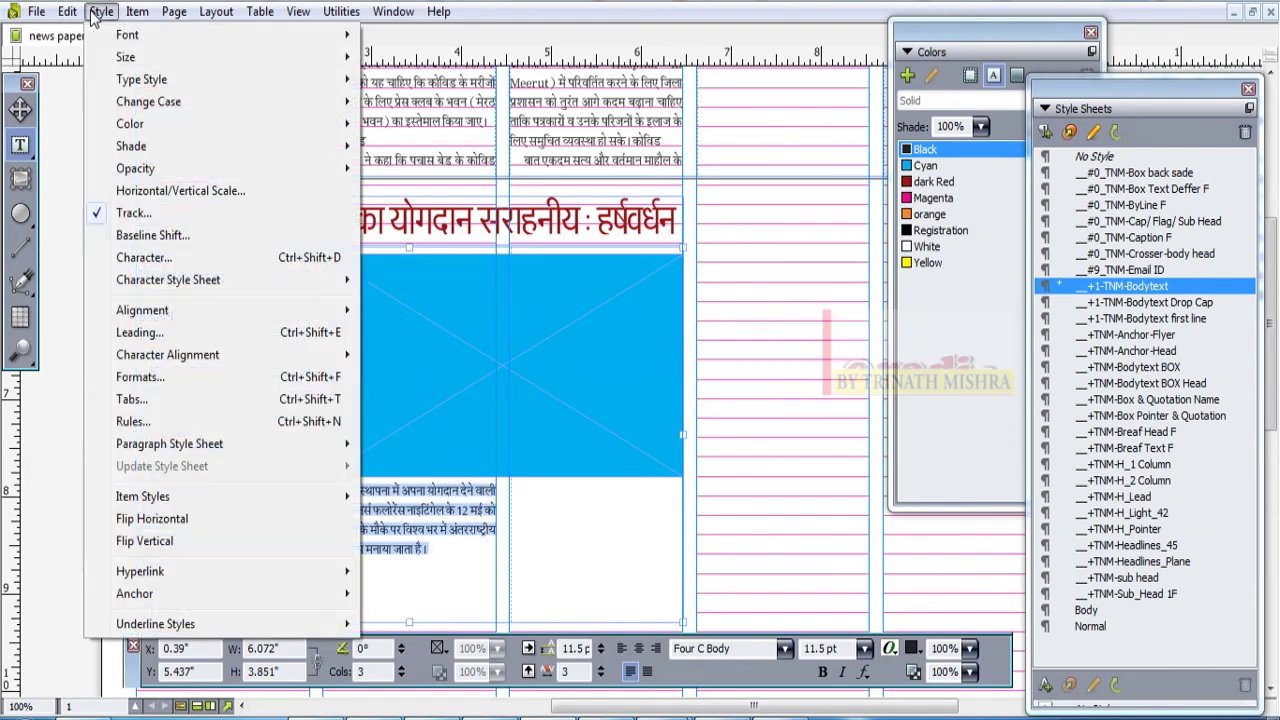
click(183, 381)
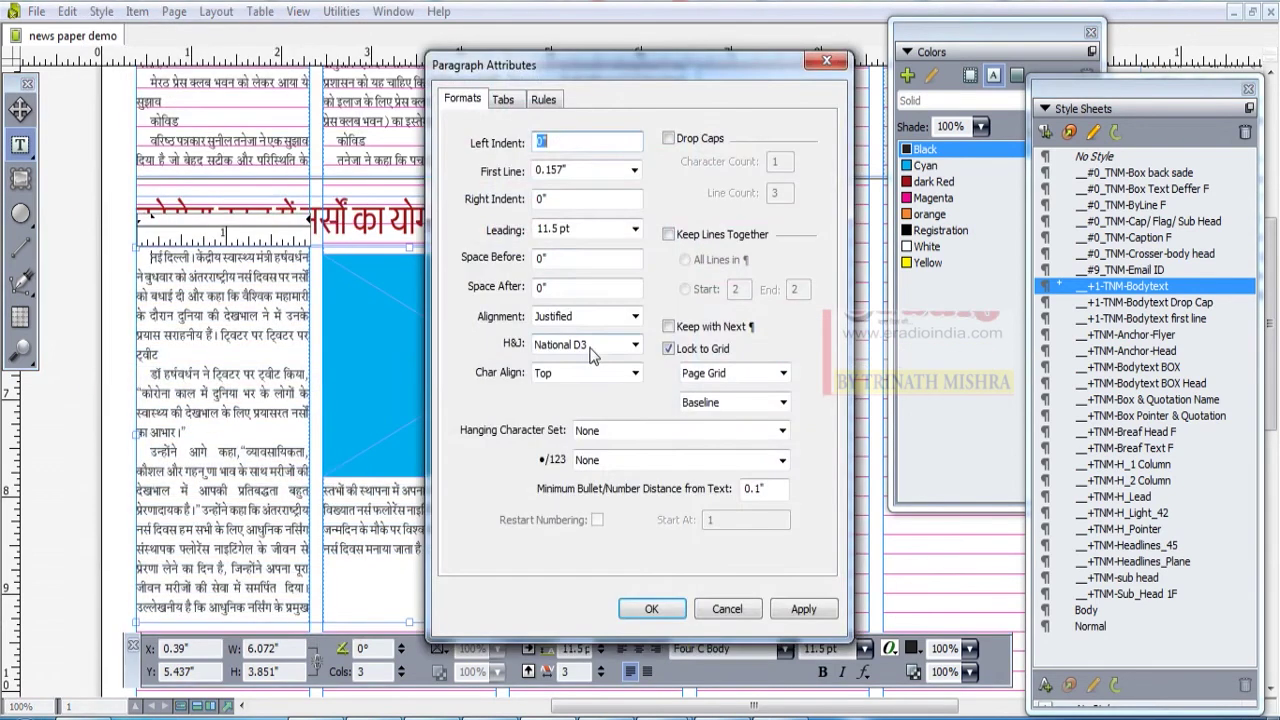
drag(532, 62, 635, 51)
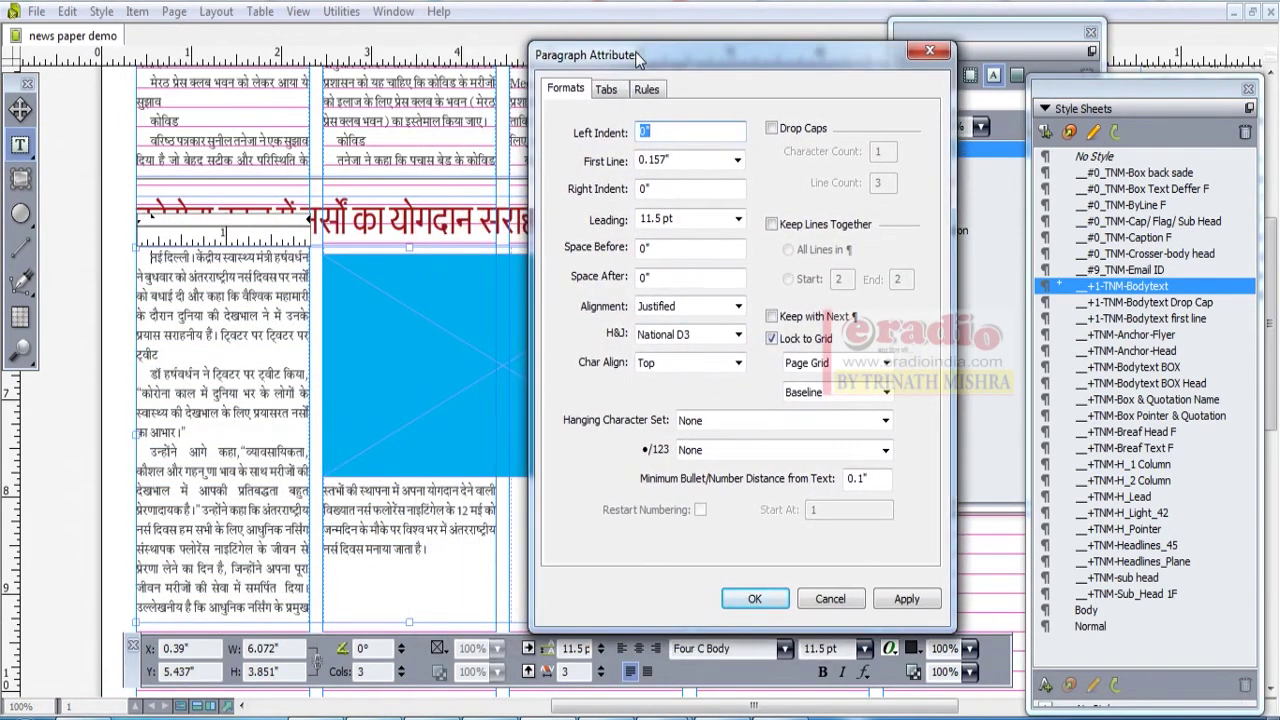
click(180, 296)
text(.5)
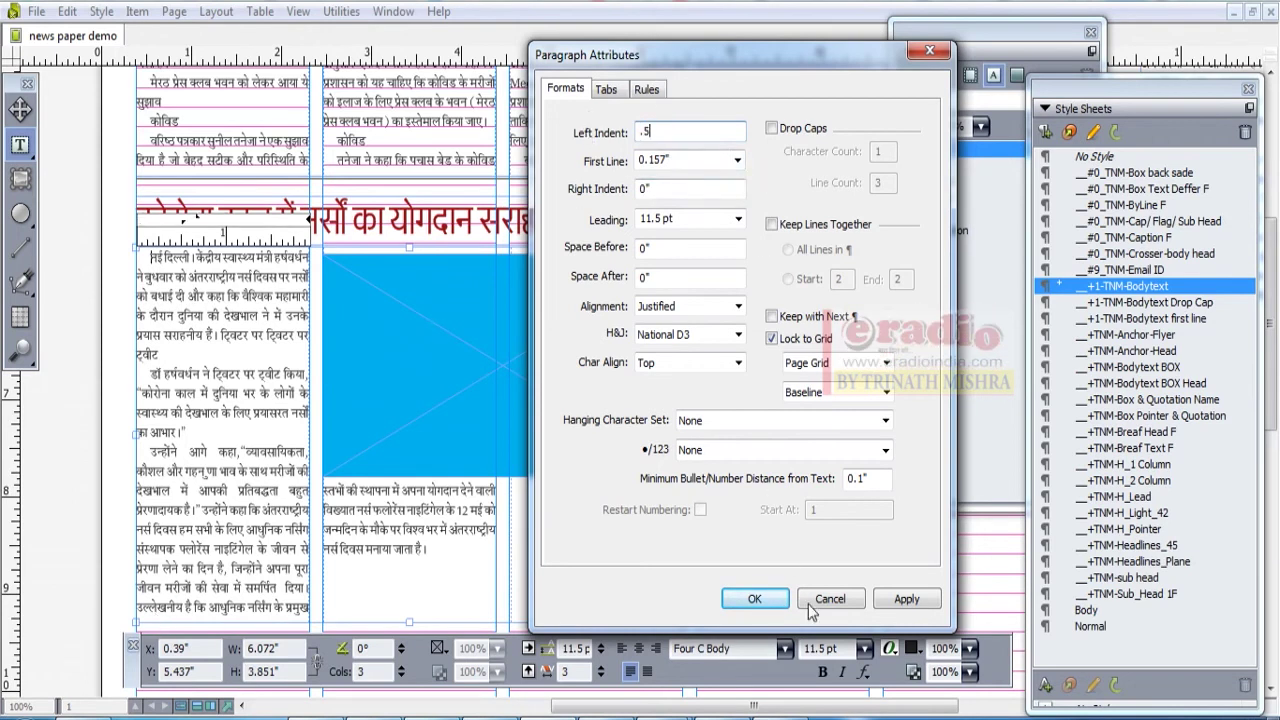
click(905, 599)
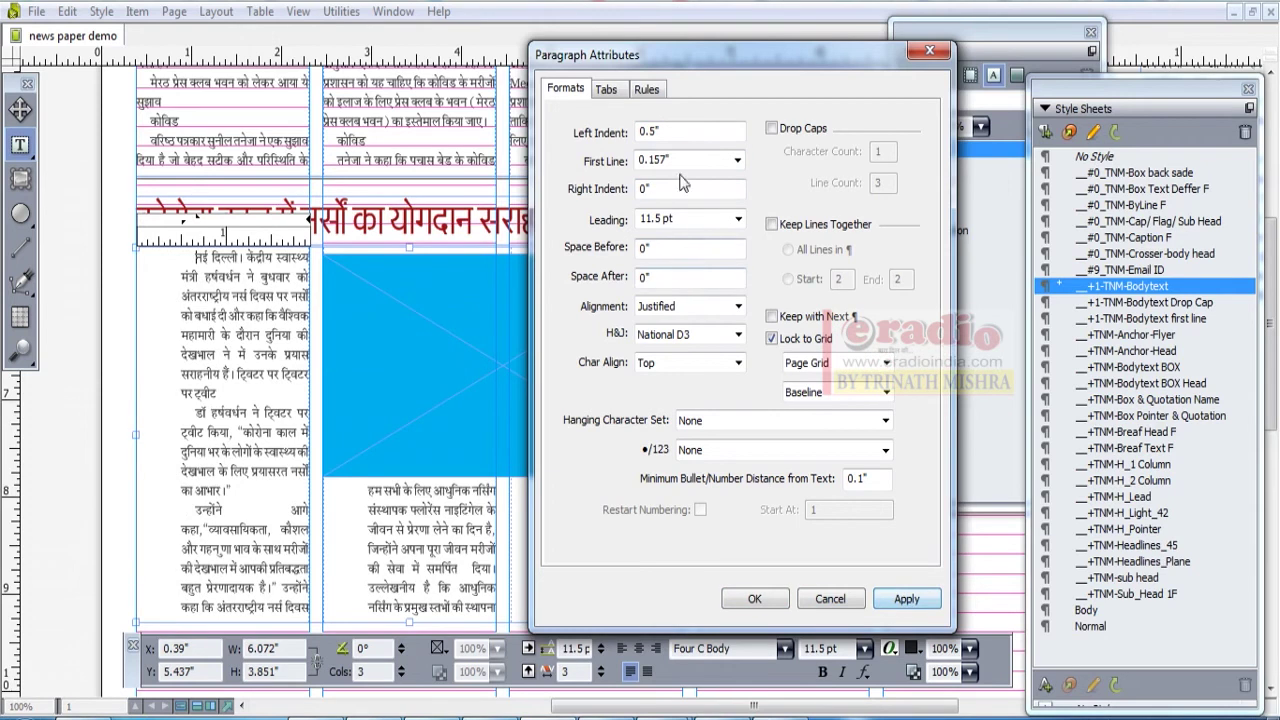
Step: Reduce the body text's left indent to 0.05 in and apply it
double_click(651, 132)
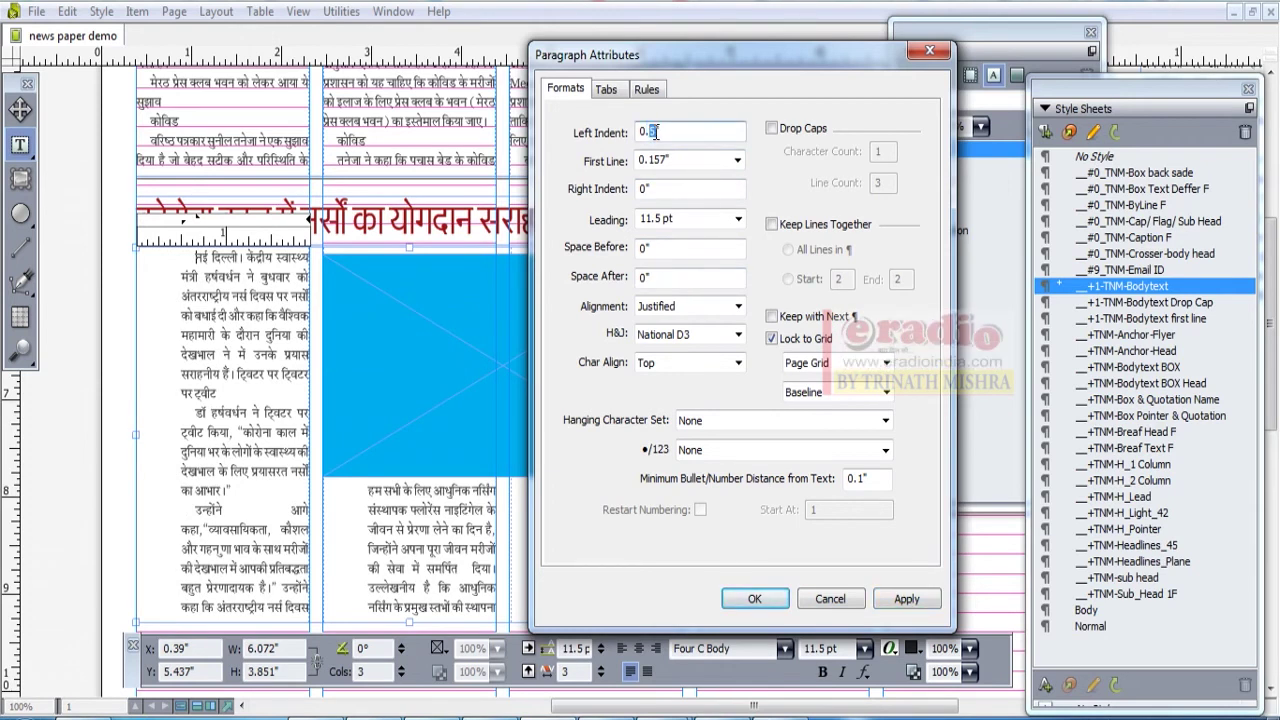
text(0)
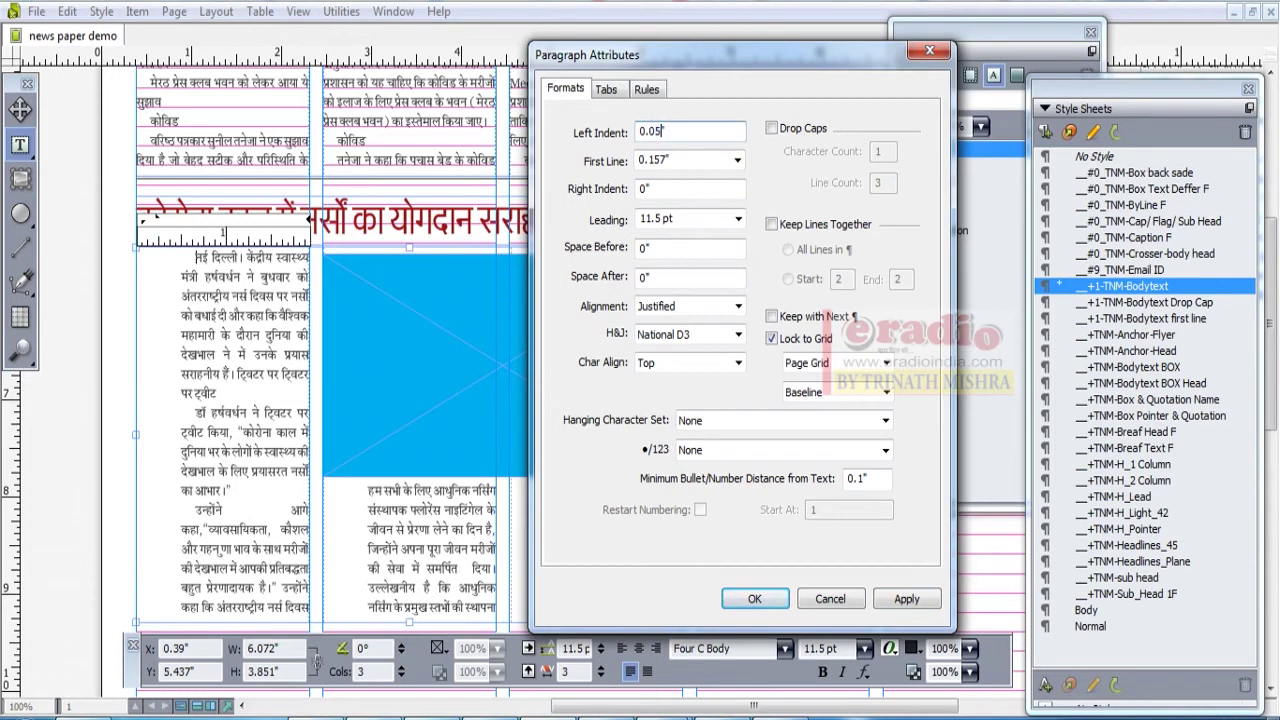
text(5)
click(905, 598)
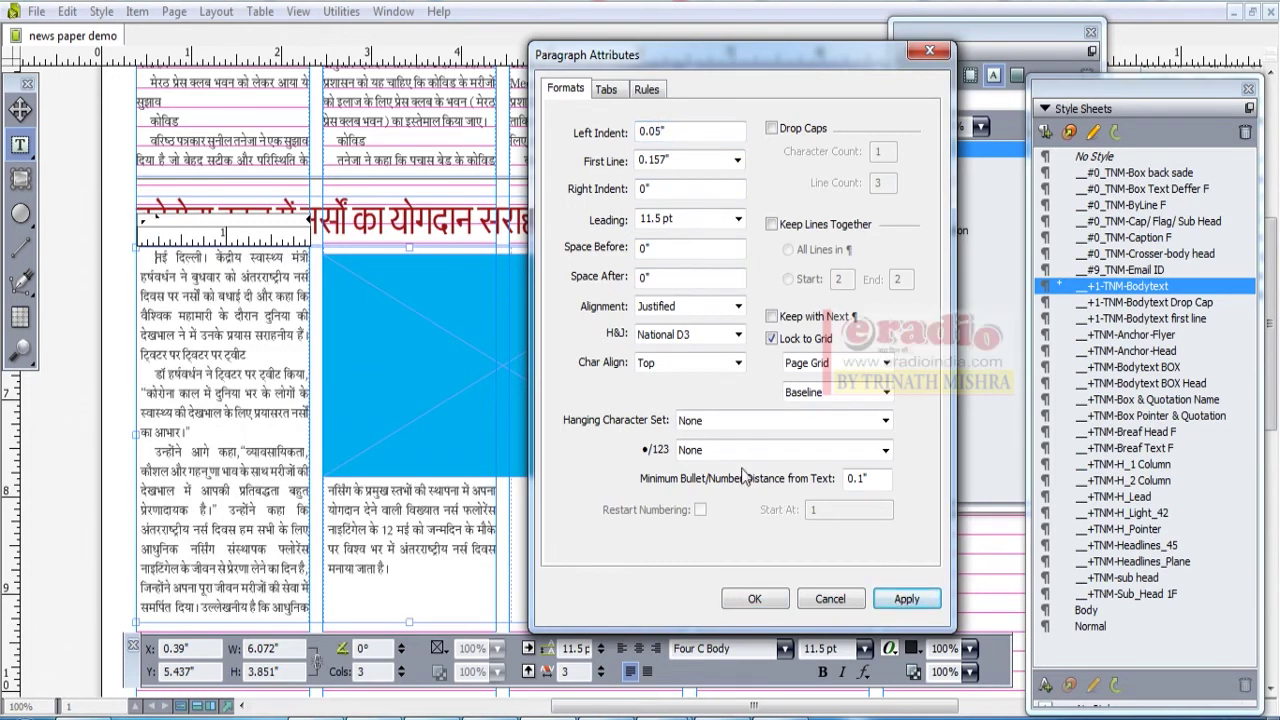
Step: Set the body text's left indent to 0 and apply it
drag(687, 125, 572, 113)
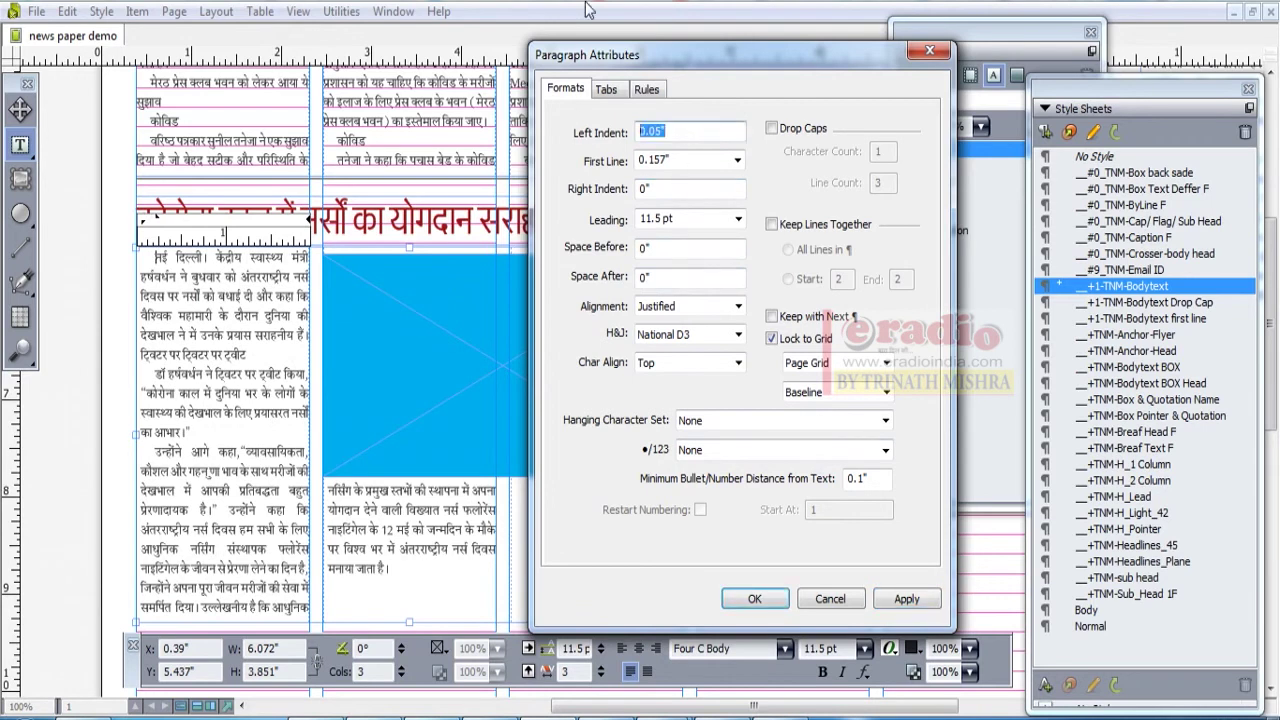
text(0)
click(903, 598)
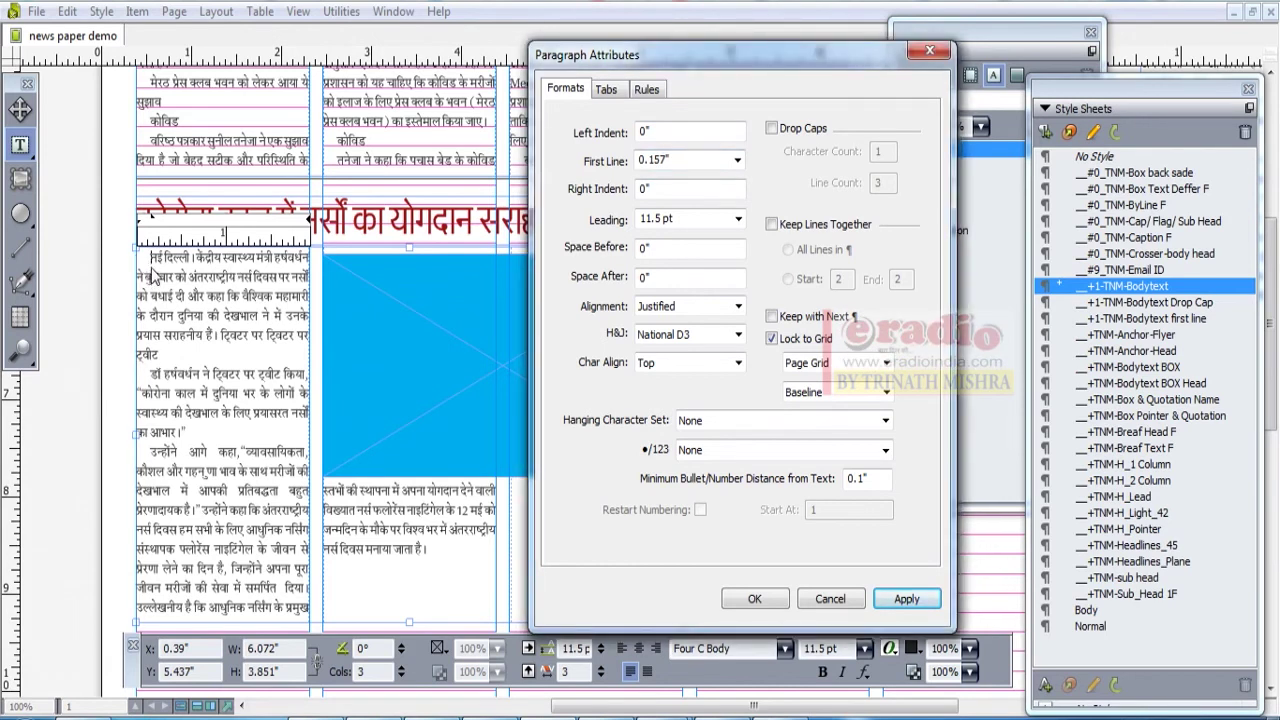
Step: Set the first line indent of the body paragraphs to 0.2 in and apply it
double_click(676, 160)
click(676, 160)
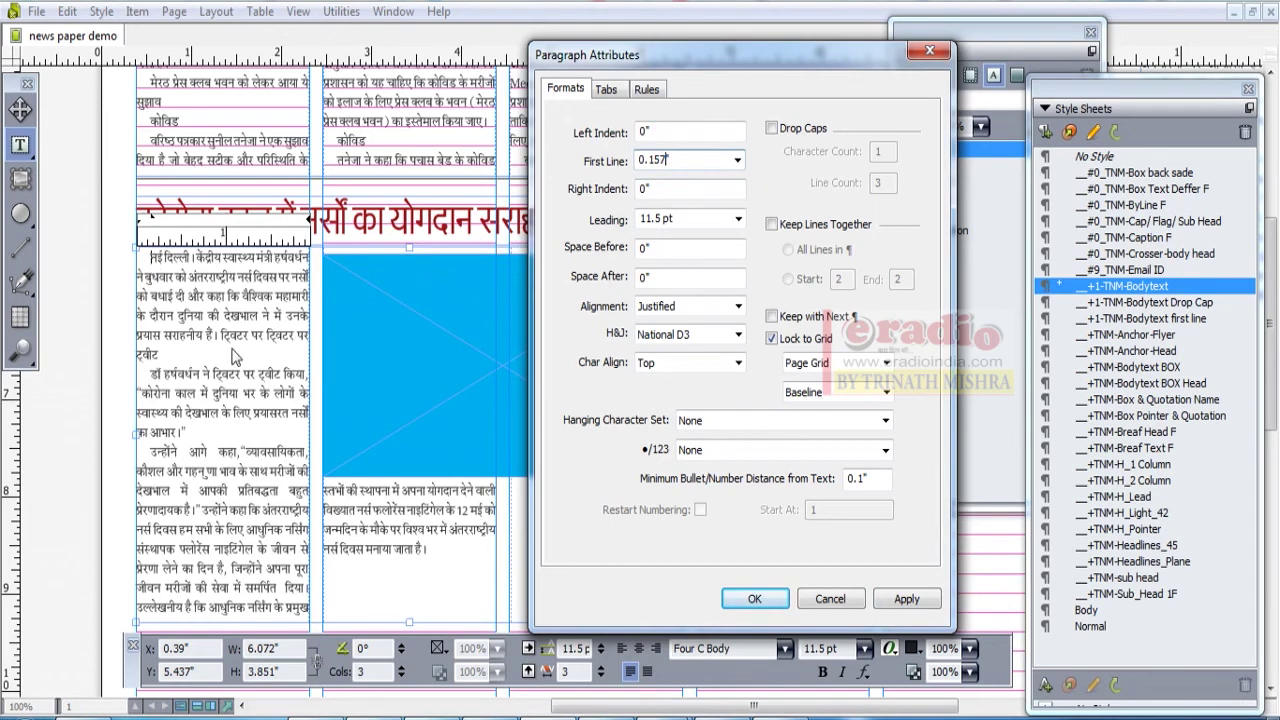
text(")
key(BackSpace)
text(")
drag(678, 162, 662, 162)
text(2)
click(906, 600)
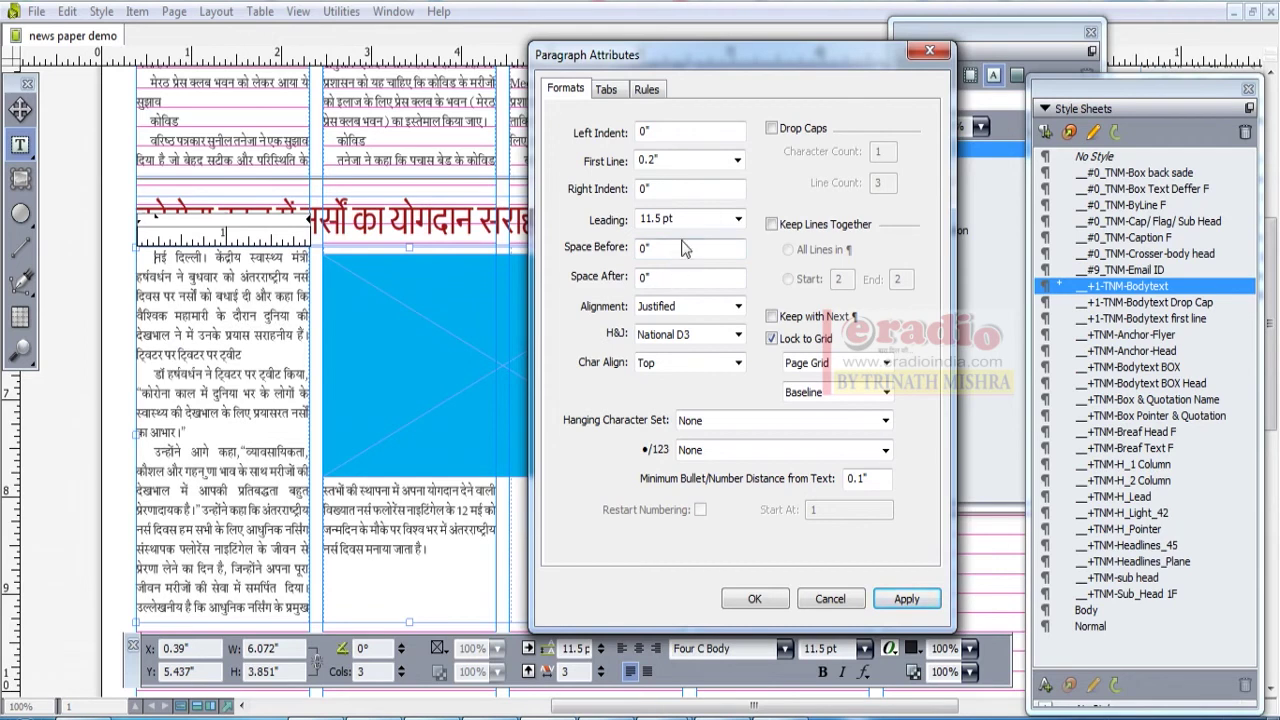
Step: Apply a right indent of 0.2 in to the body text
click(678, 190)
double_click(678, 190)
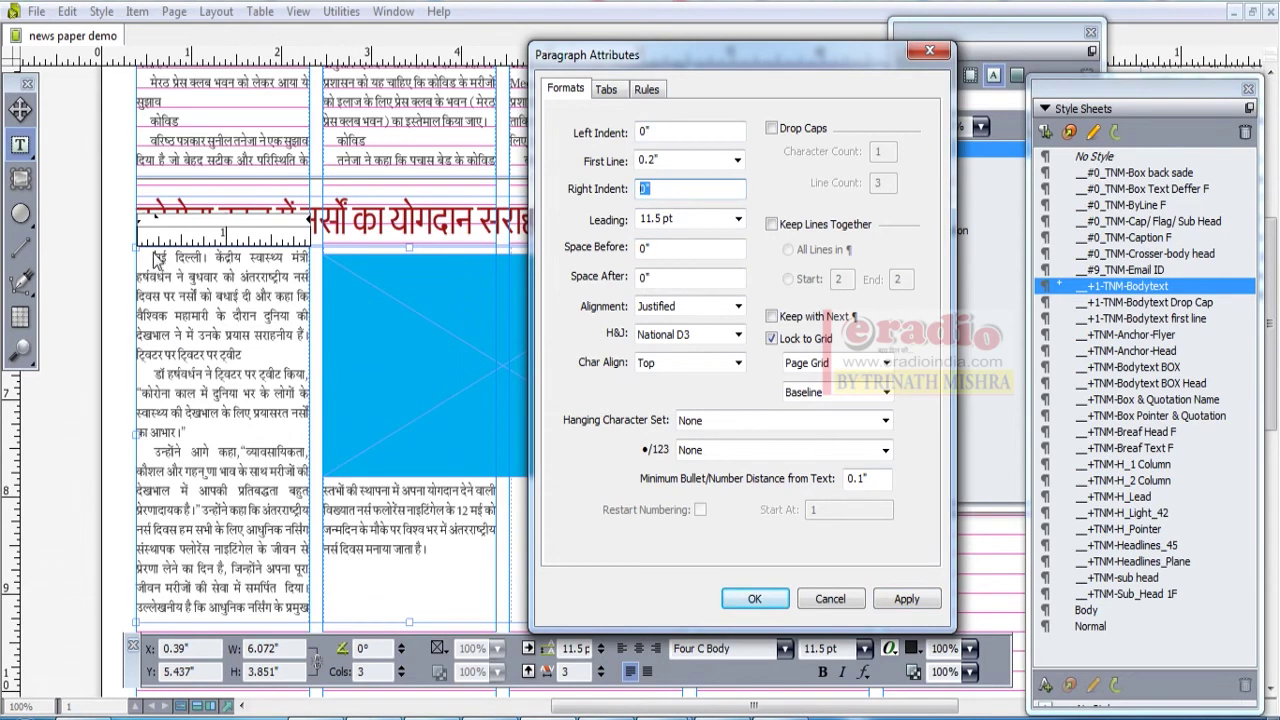
click(665, 132)
double_click(665, 132)
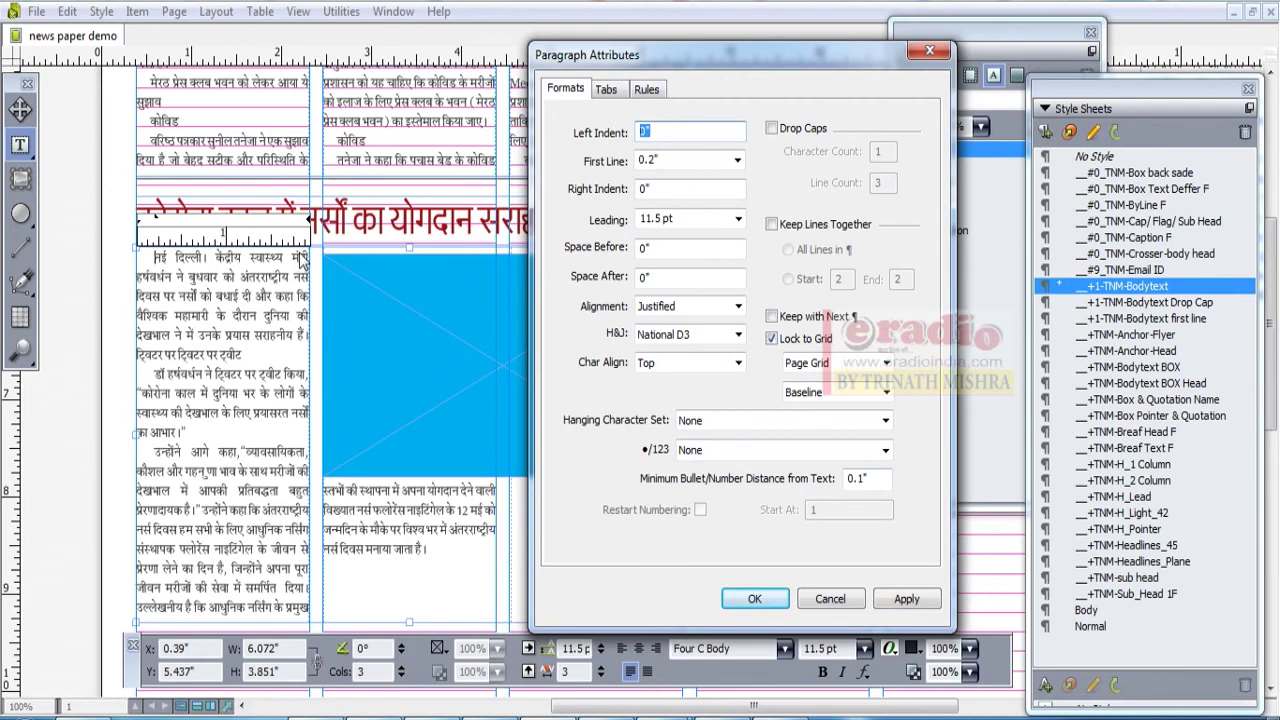
click(672, 189)
text(.)
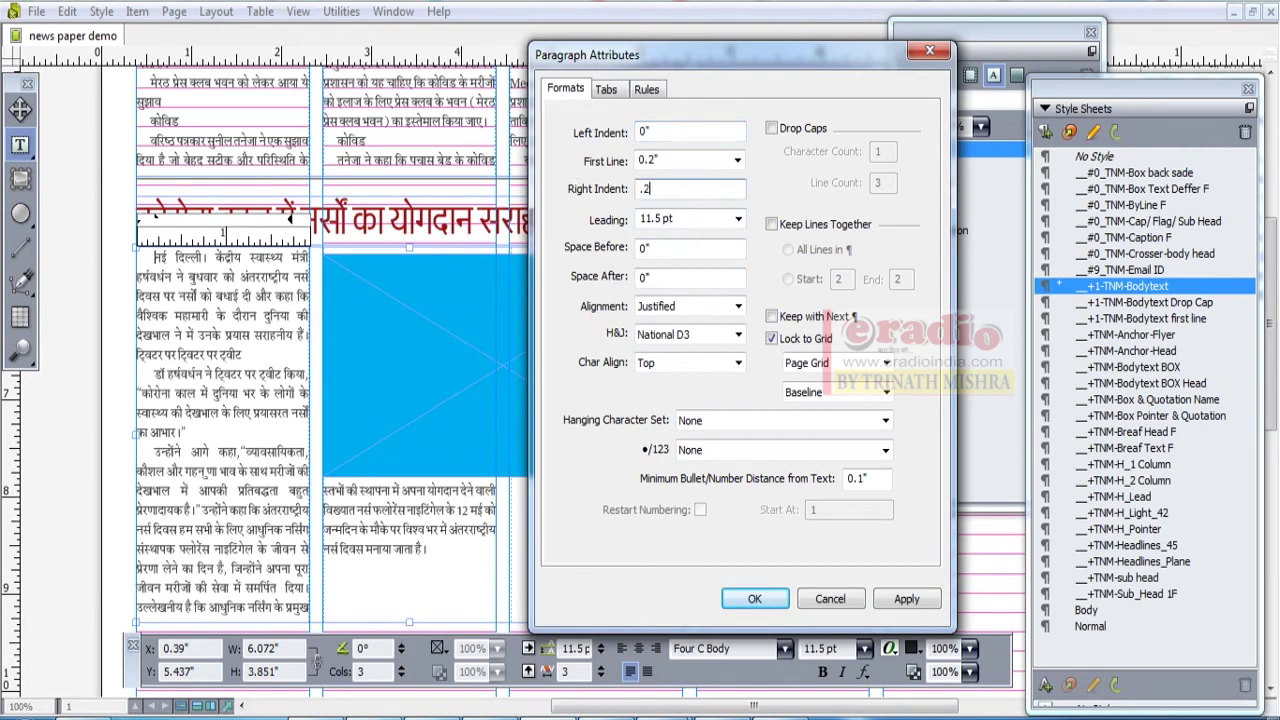
text(2)
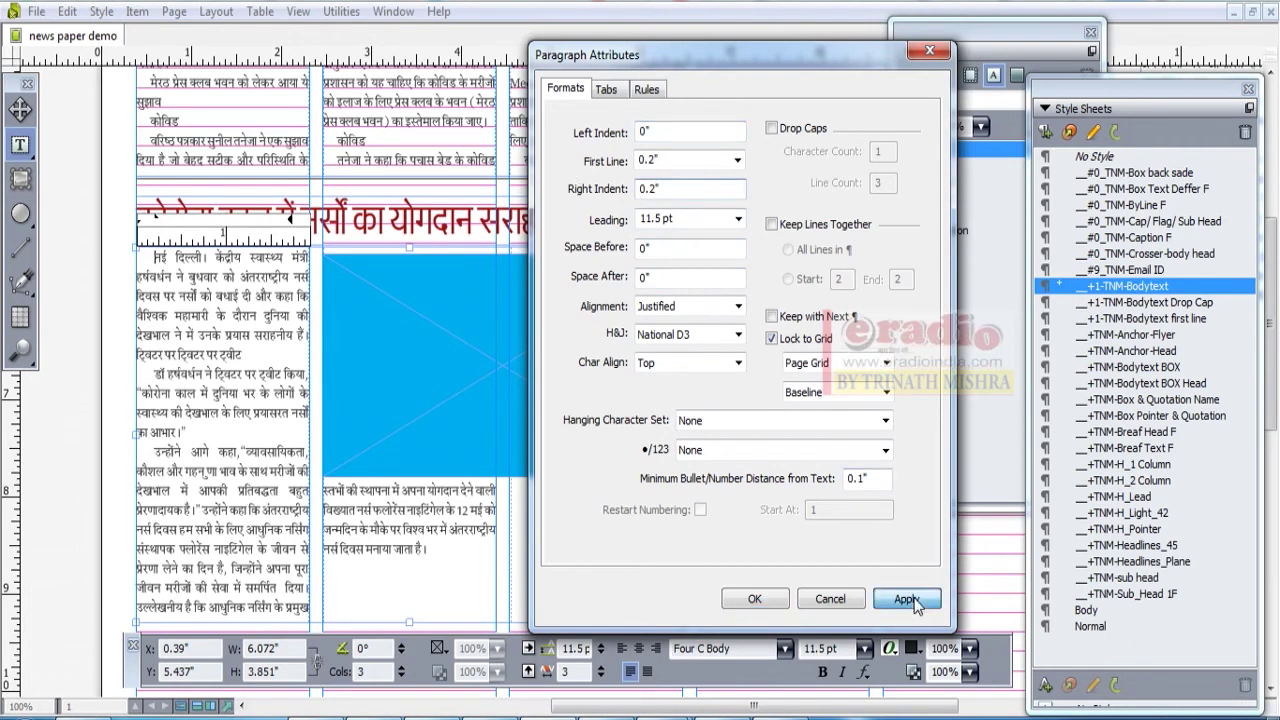
click(906, 599)
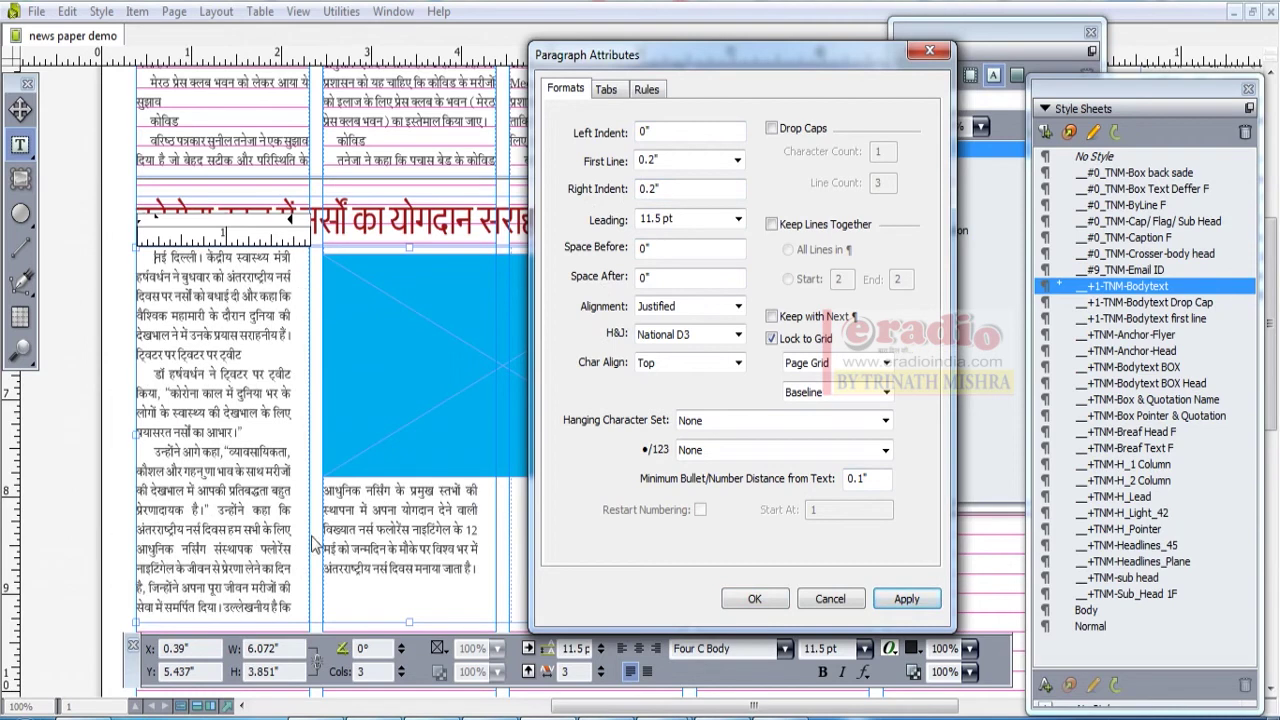
Step: Set the body text's right indent back to 0 and apply it
triple_click(698, 181)
text(0)
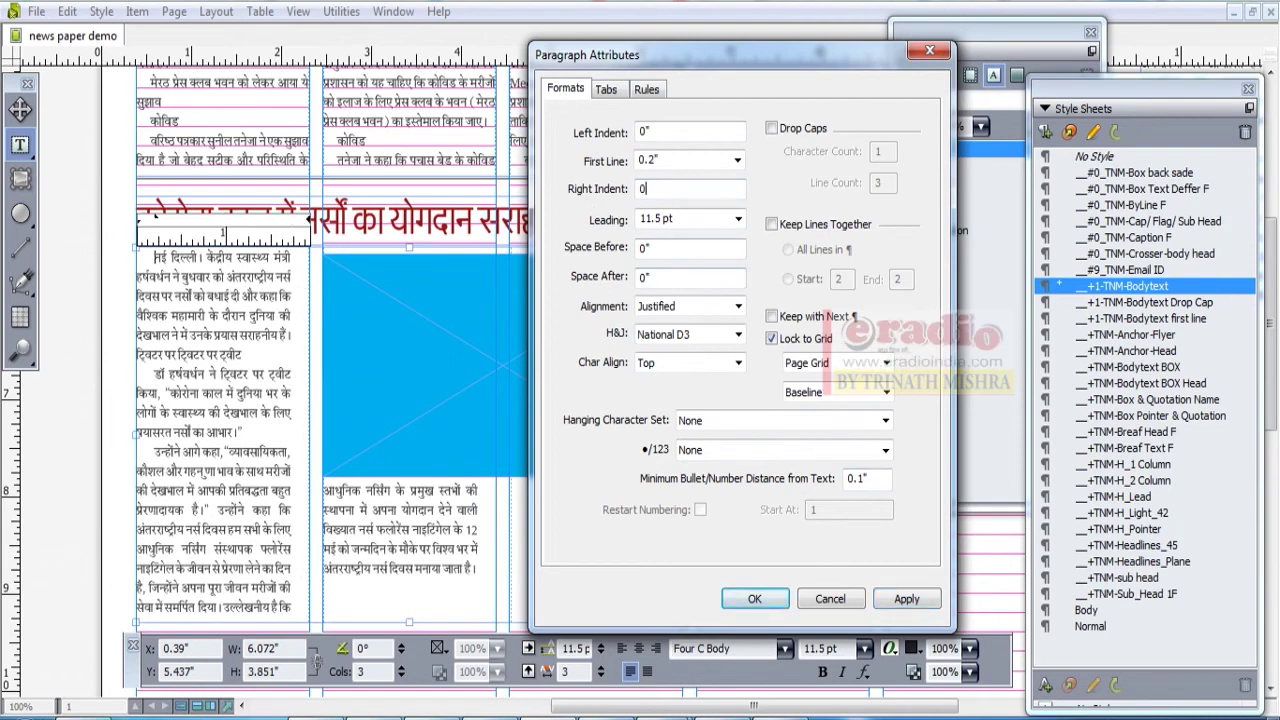
click(905, 598)
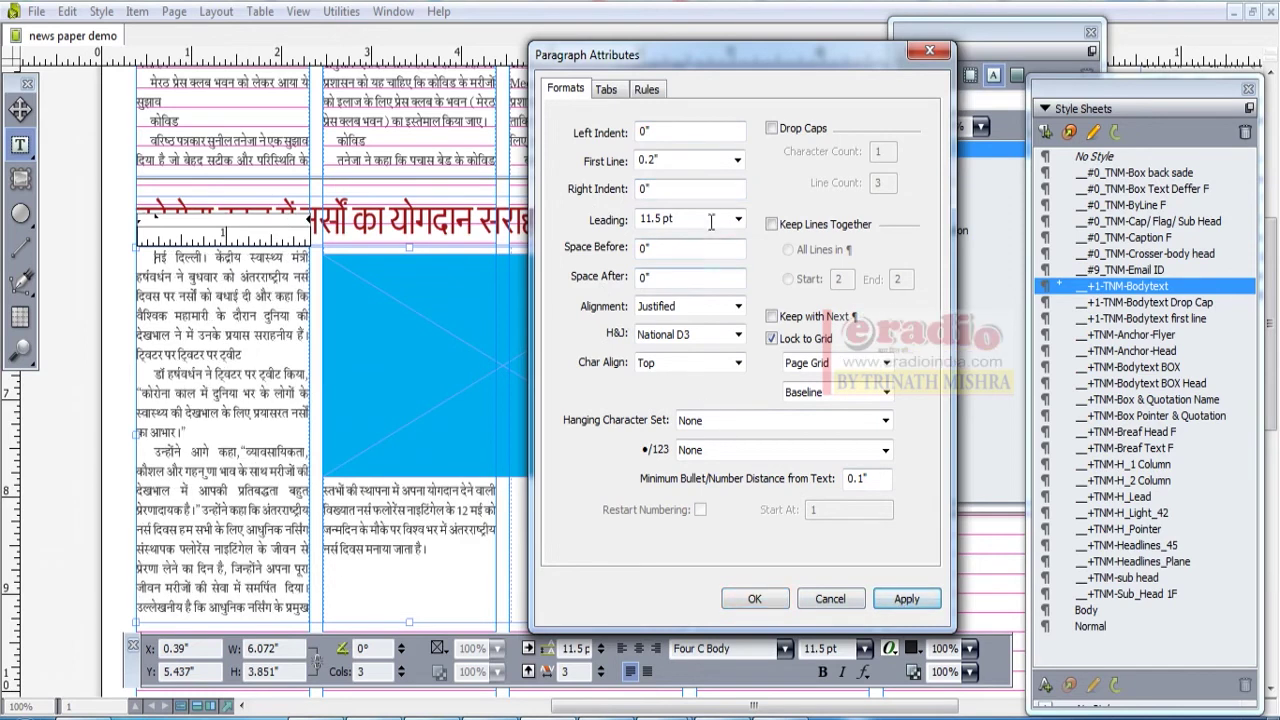
Step: Point out the leading value and apply 0.5 in of space before each body paragraph
triple_click(665, 218)
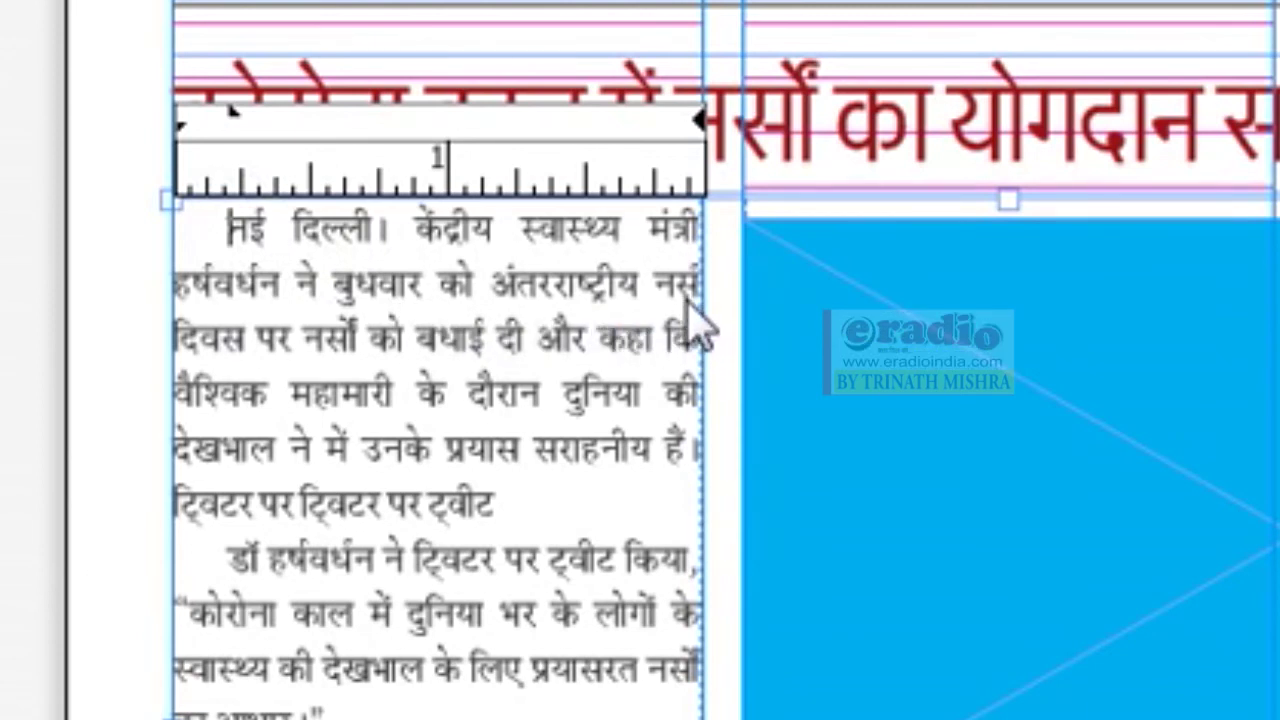
key(ctrl+shift+e)
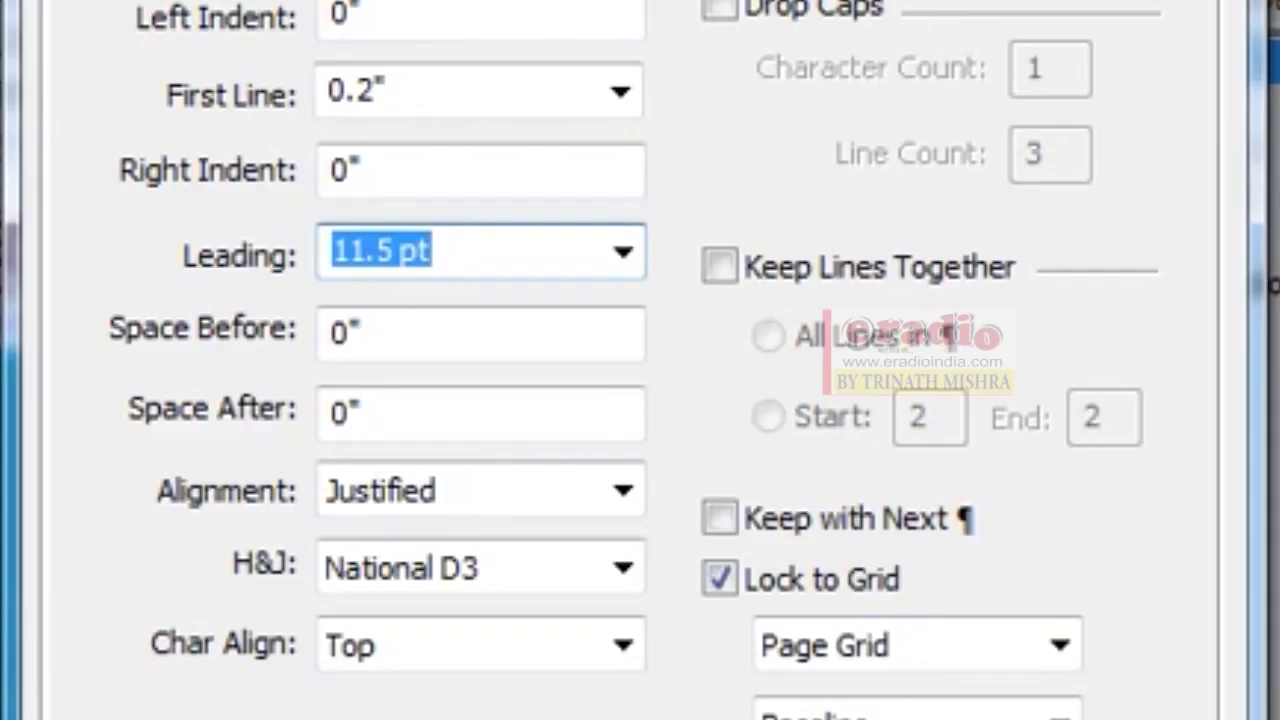
click(524, 256)
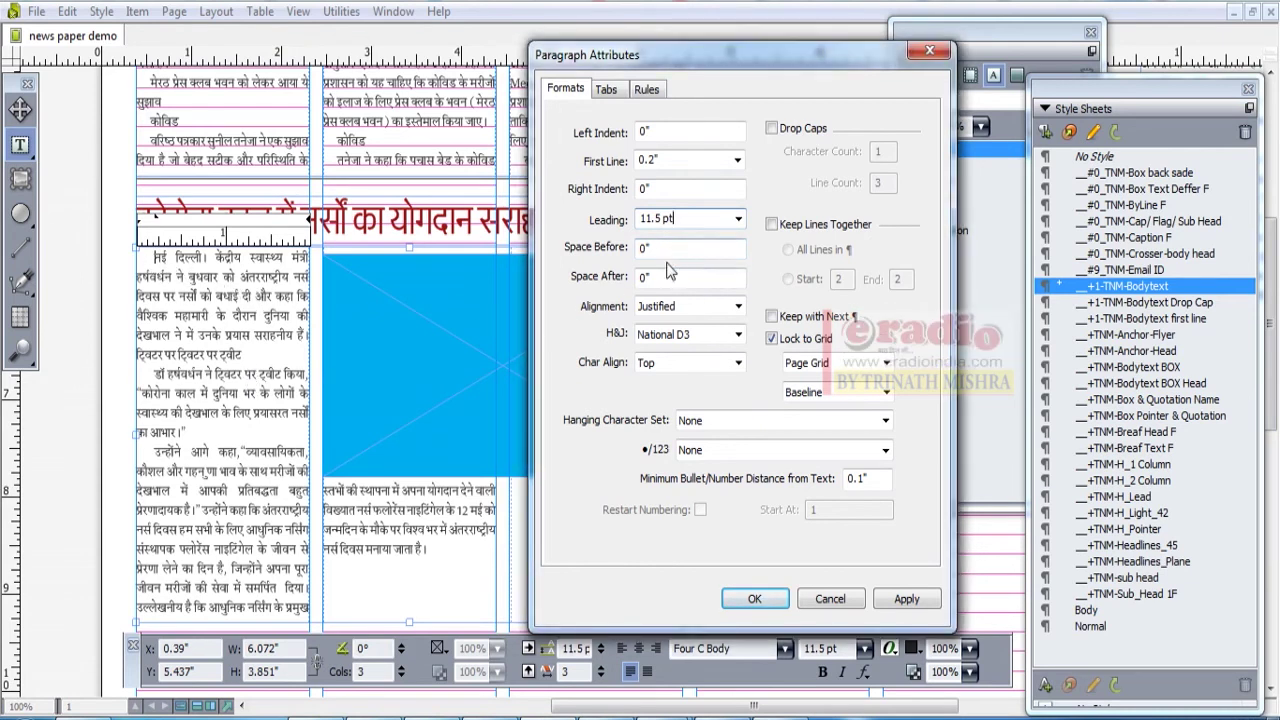
key(Tab)
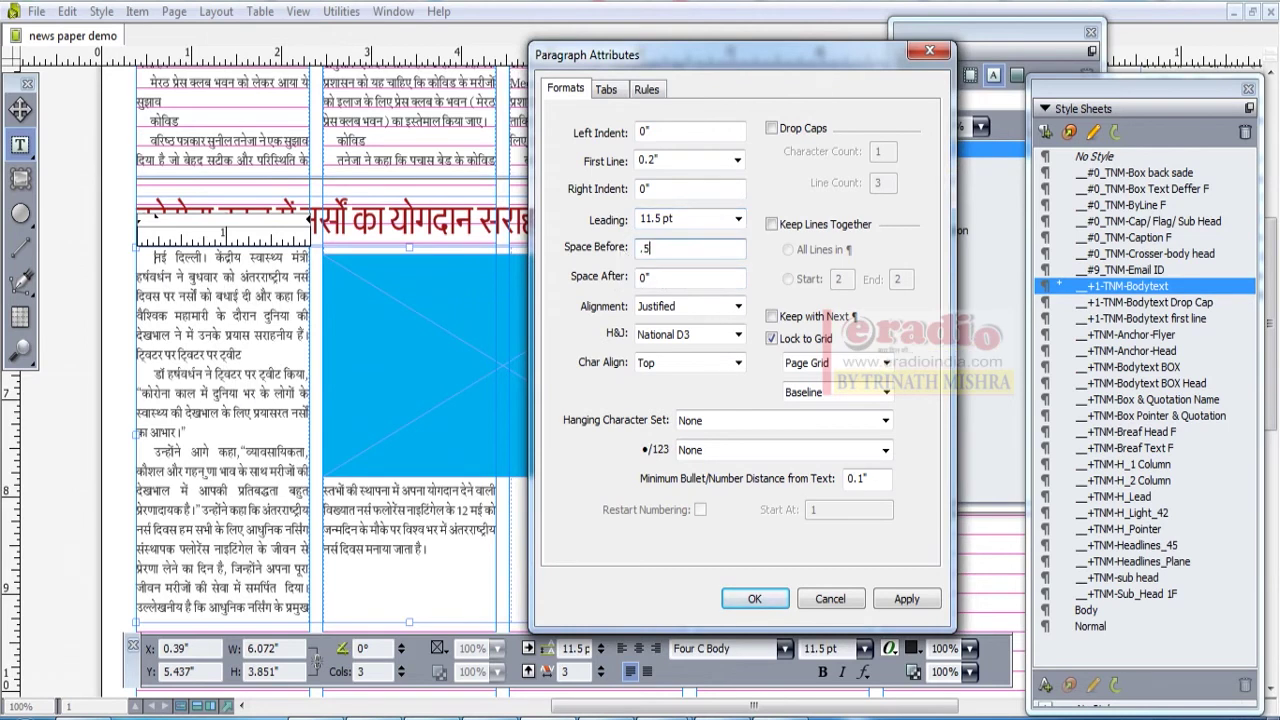
click(906, 598)
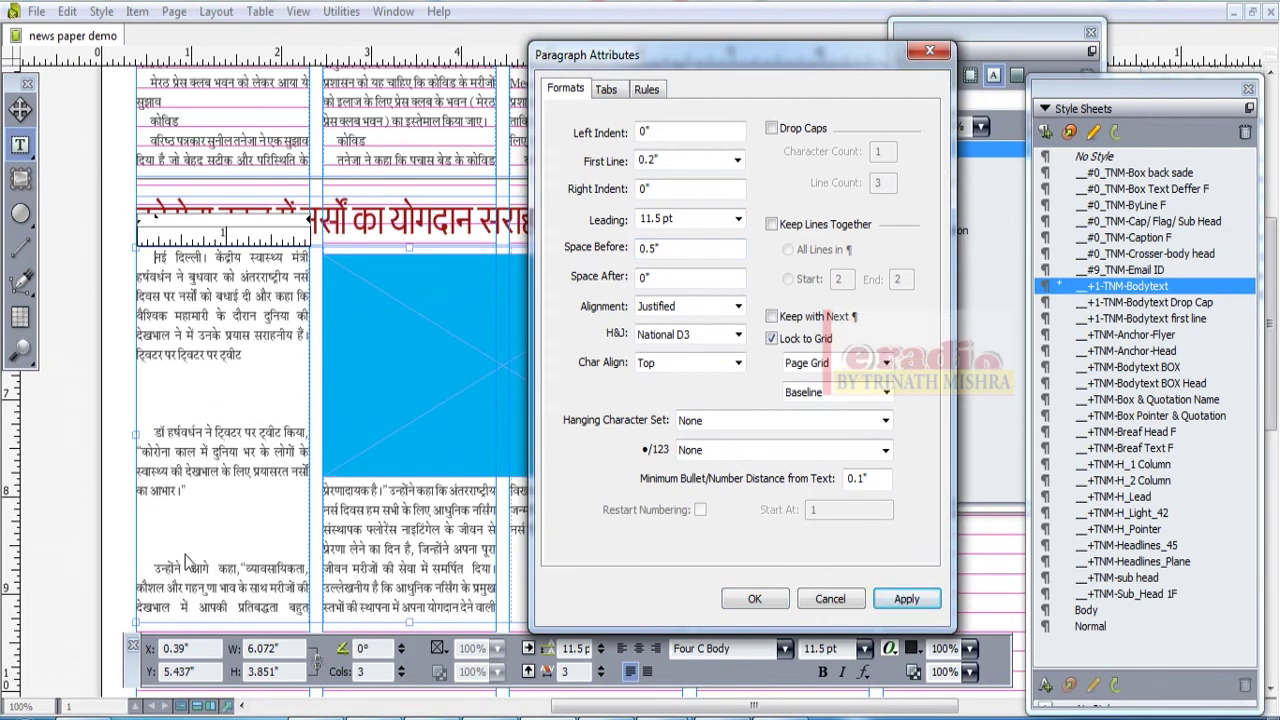
Step: Reduce the space before each body paragraph to 0.01 in and apply it
drag(650, 248, 676, 258)
text(01)
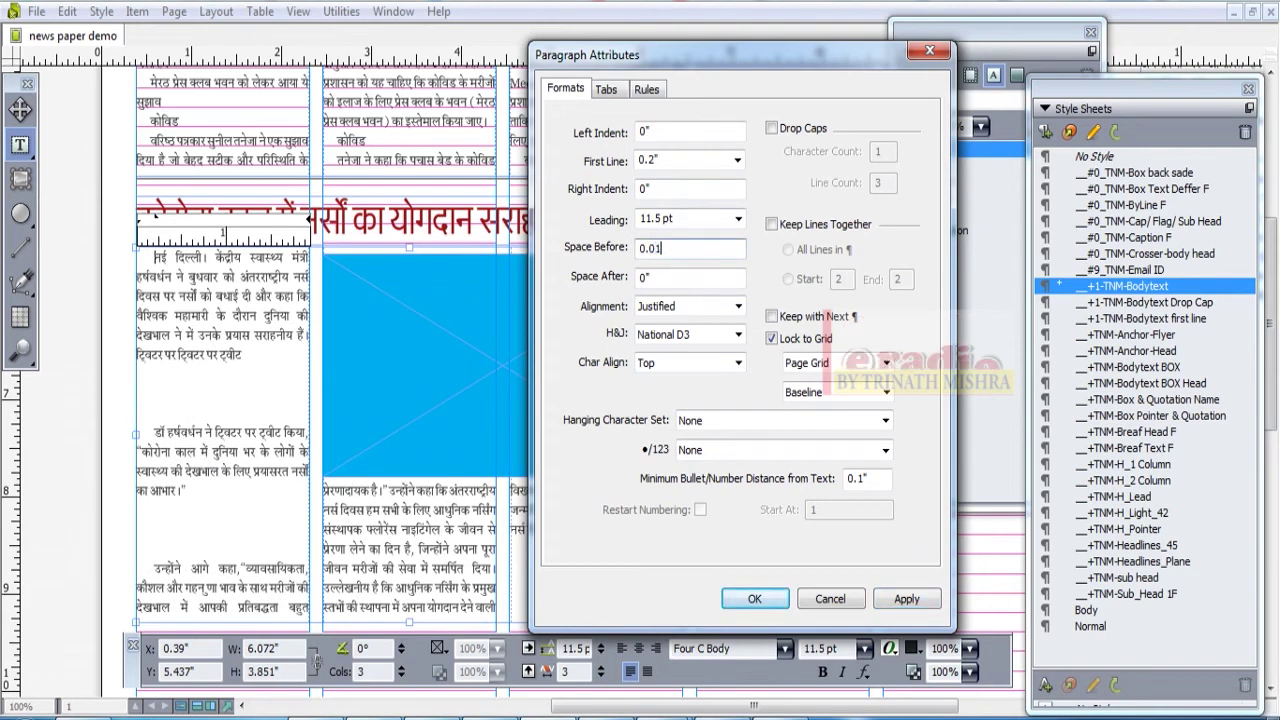
click(912, 596)
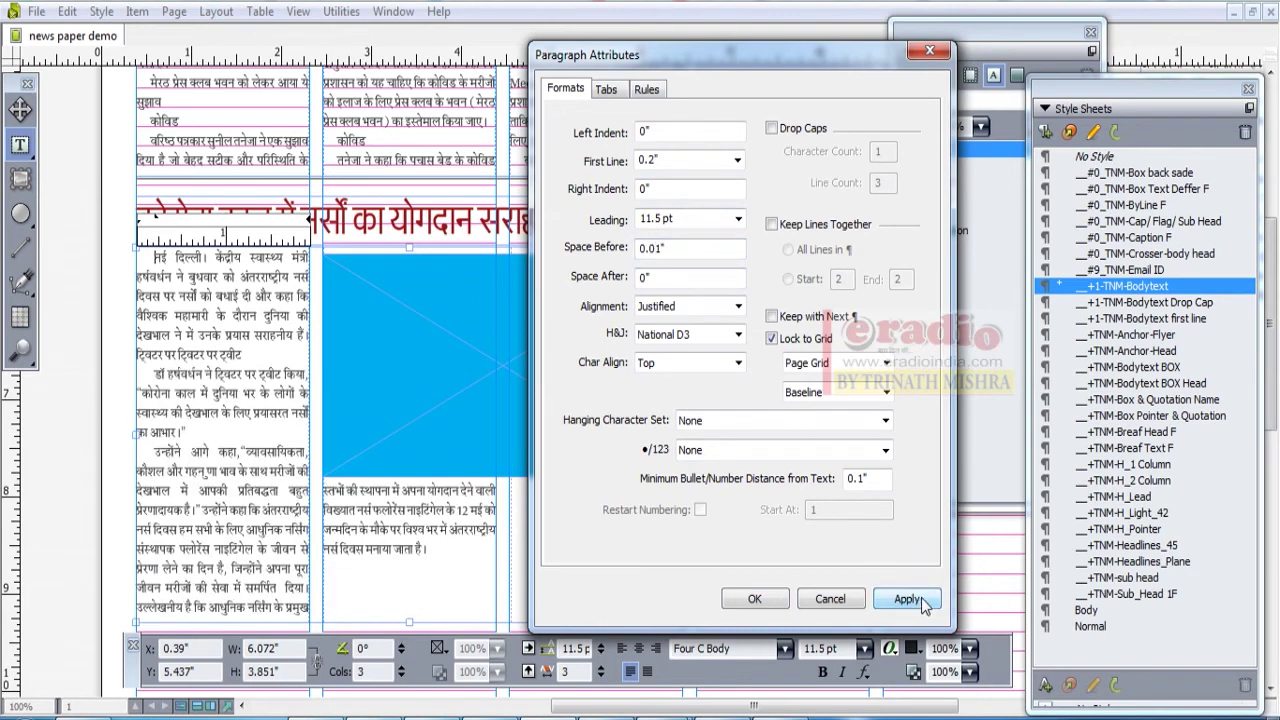
Step: Set the body text's space before to 0 and review the alignment options, keeping Justified
drag(695, 247, 640, 248)
text(0)
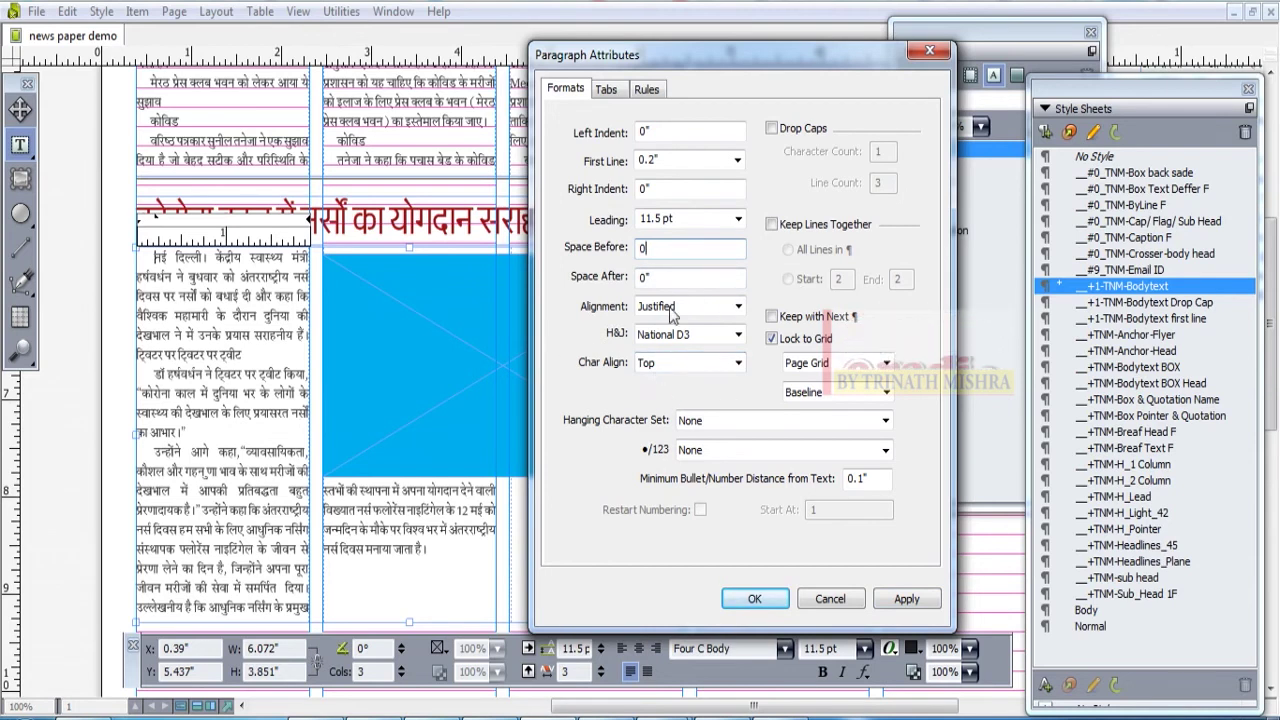
click(701, 309)
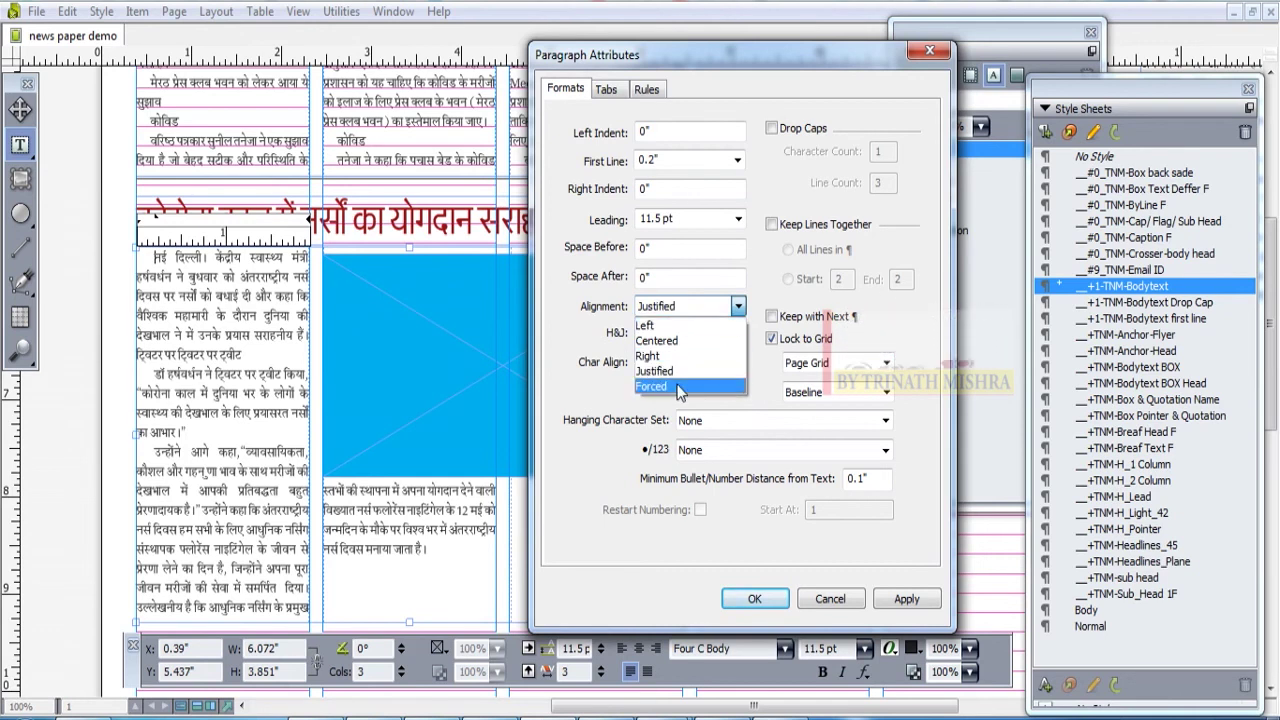
click(732, 370)
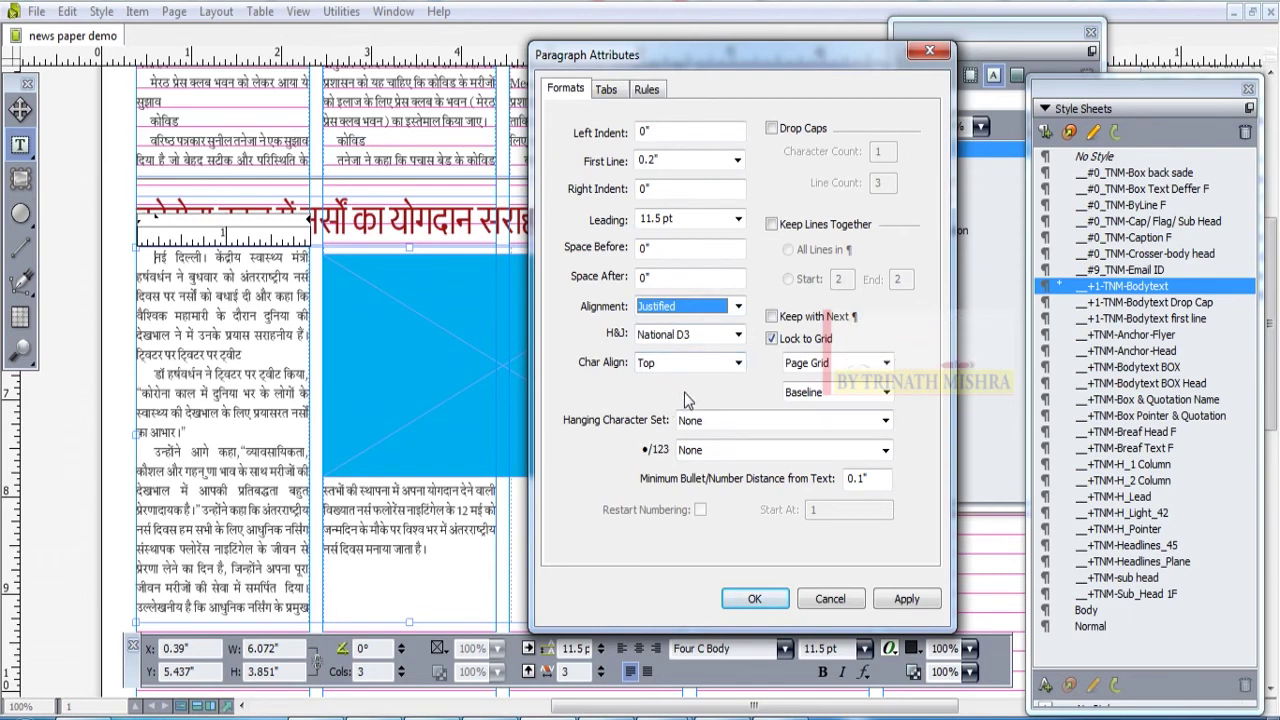
Step: Apply drop caps of 3 characters over 2 lines to the body paragraphs
click(771, 129)
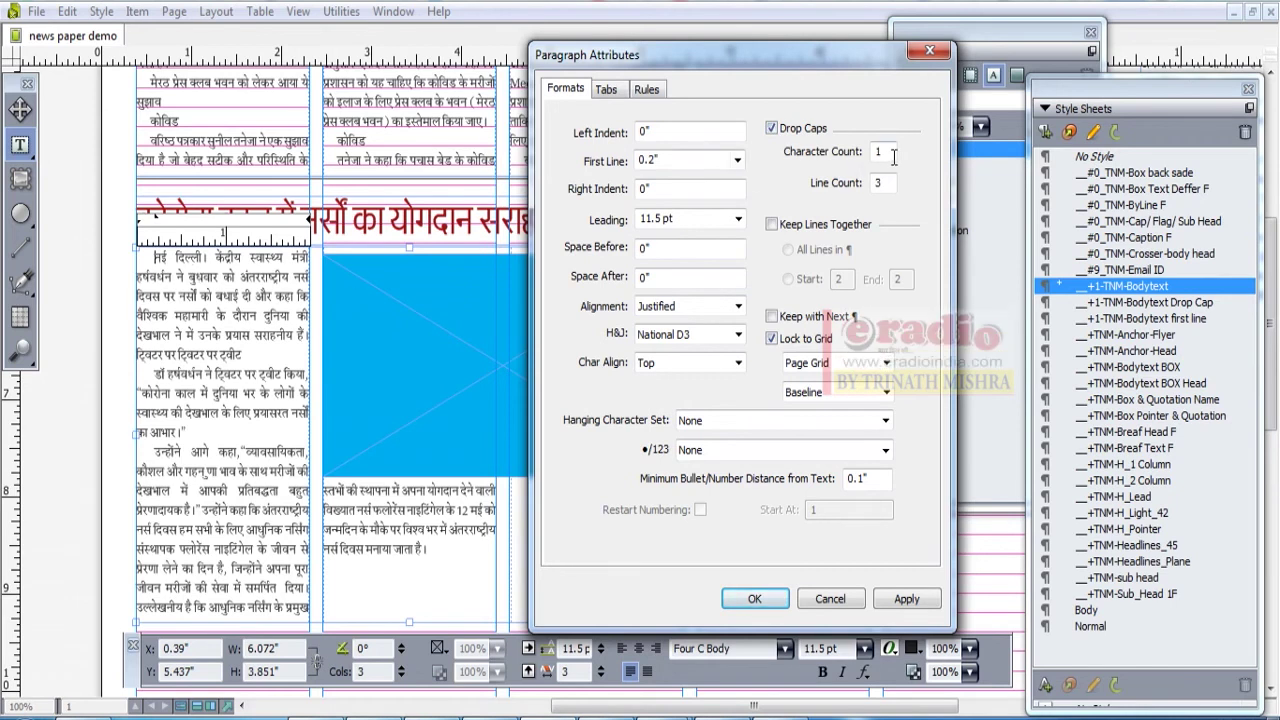
text(3)
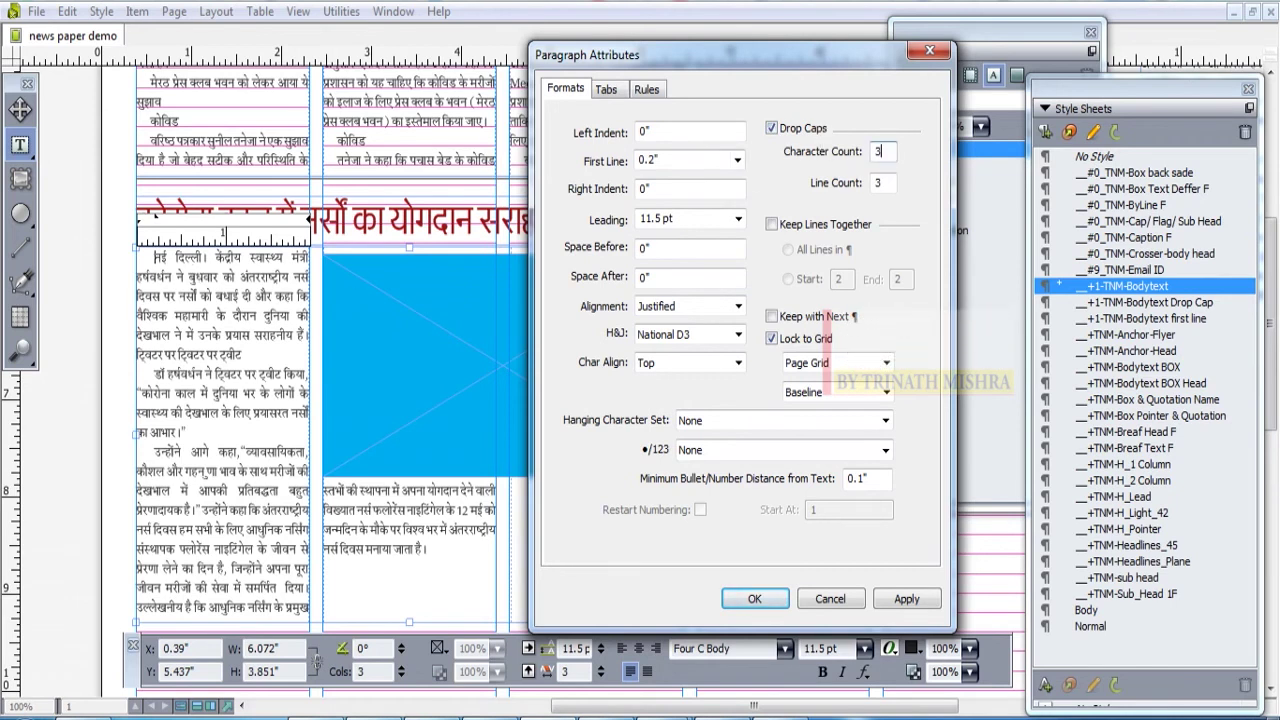
double_click(886, 180)
click(908, 600)
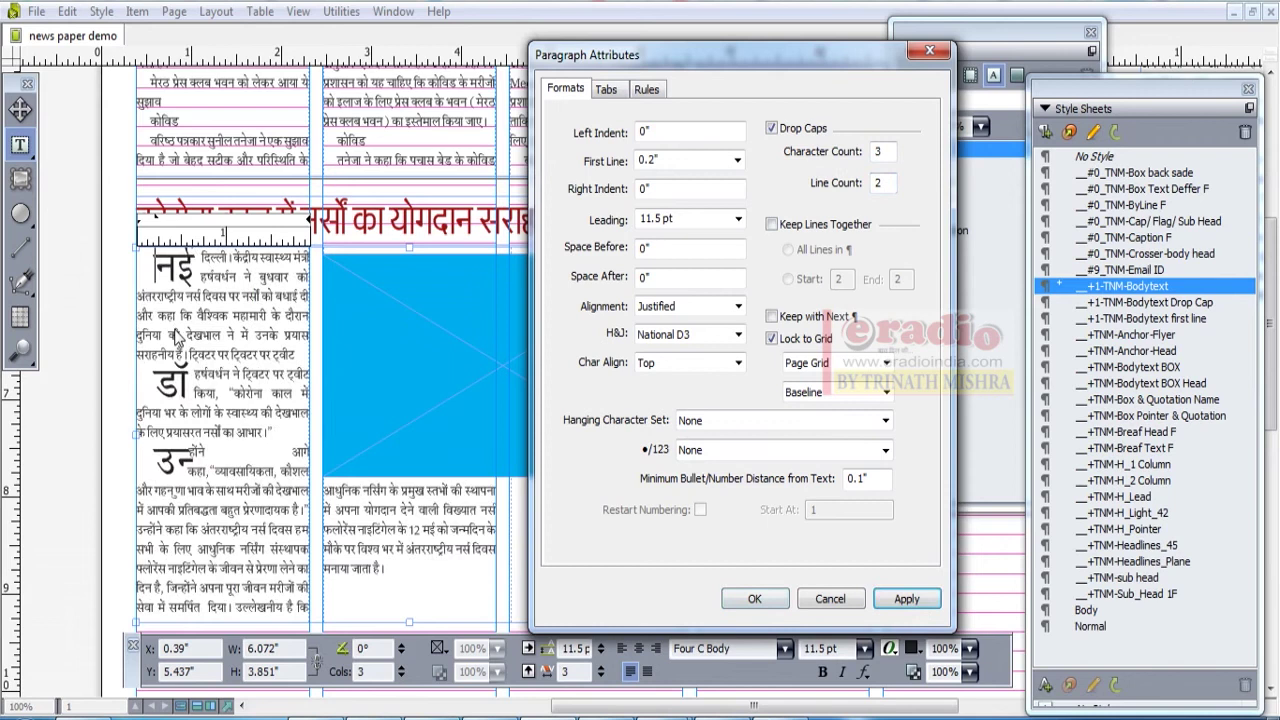
click(176, 276)
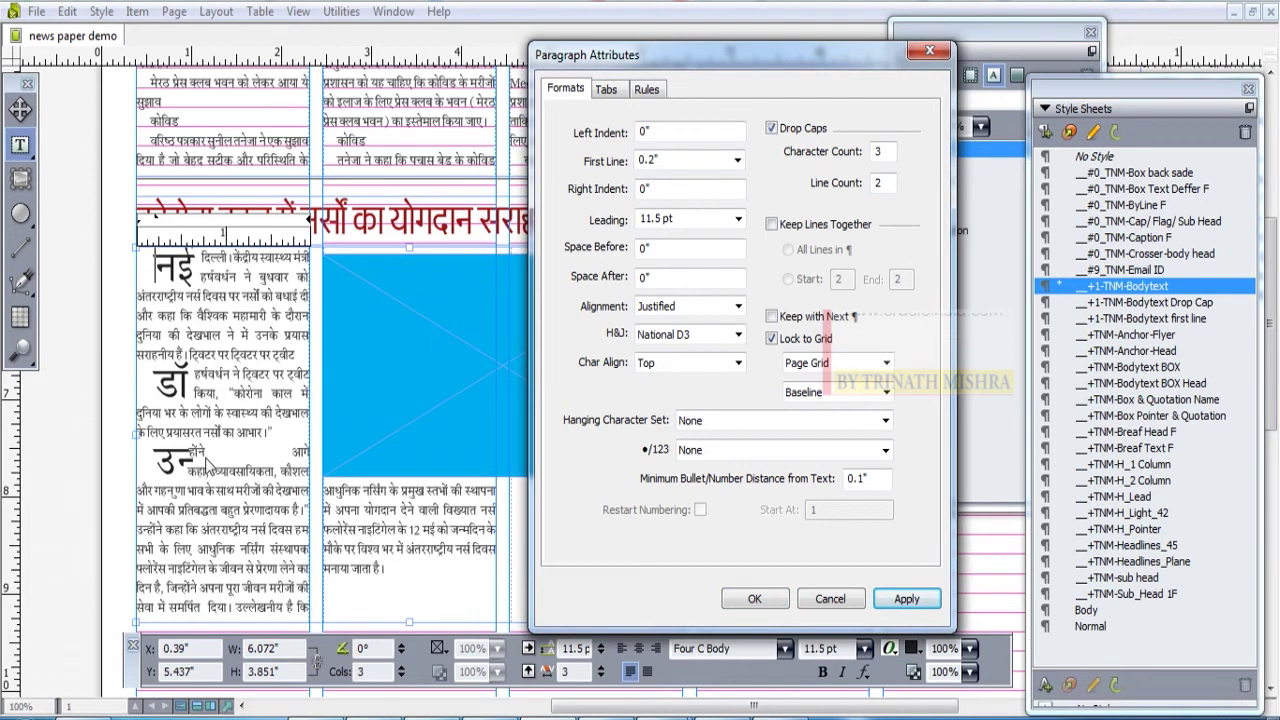
Step: Turn off drop caps for the body paragraphs, apply the change and close the paragraph settings
click(806, 129)
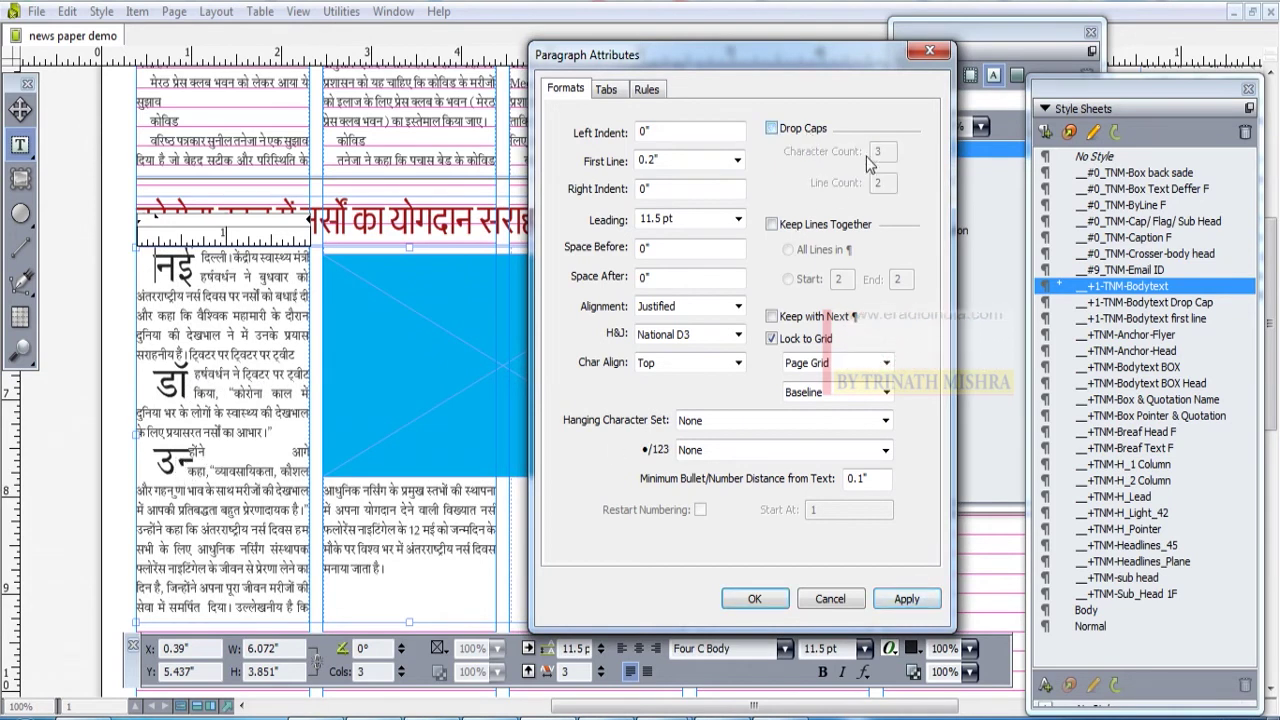
click(906, 599)
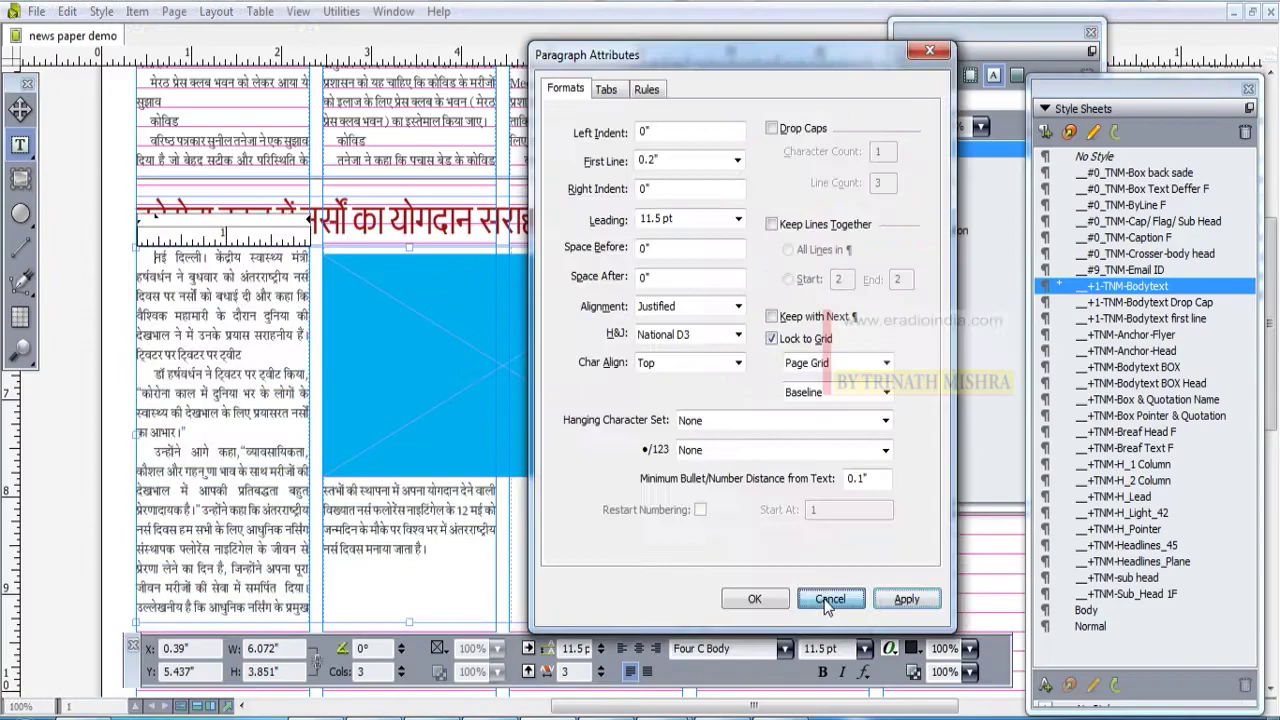
click(831, 597)
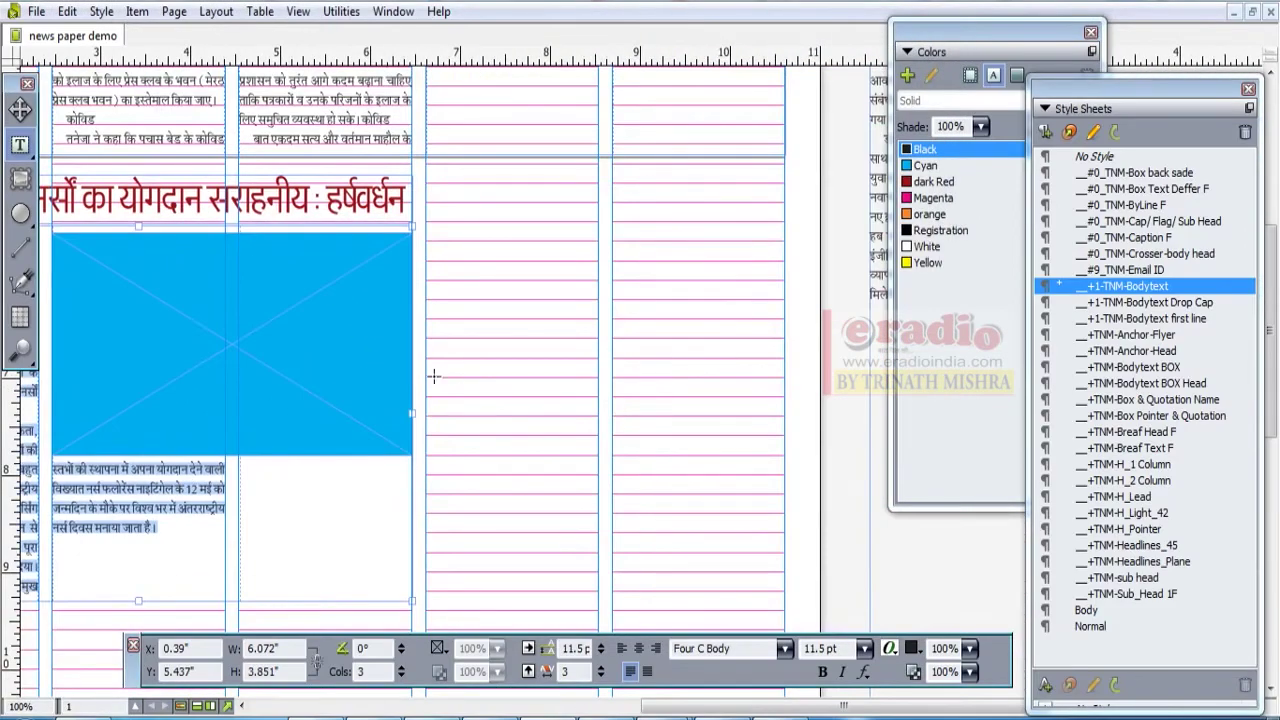
drag(427, 378, 662, 380)
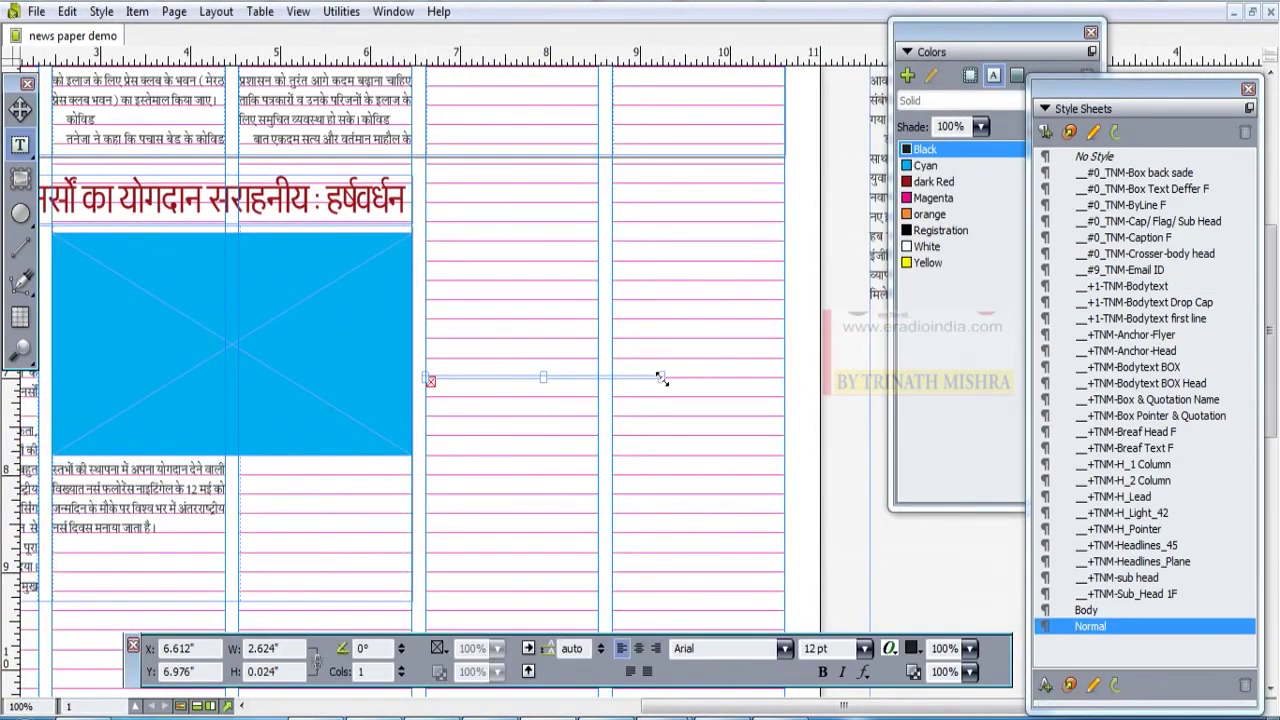
click(651, 535)
drag(332, 358, 172, 355)
click(143, 291)
key(ctrl+a)
click(143, 291)
scroll(154, 291, left, 4)
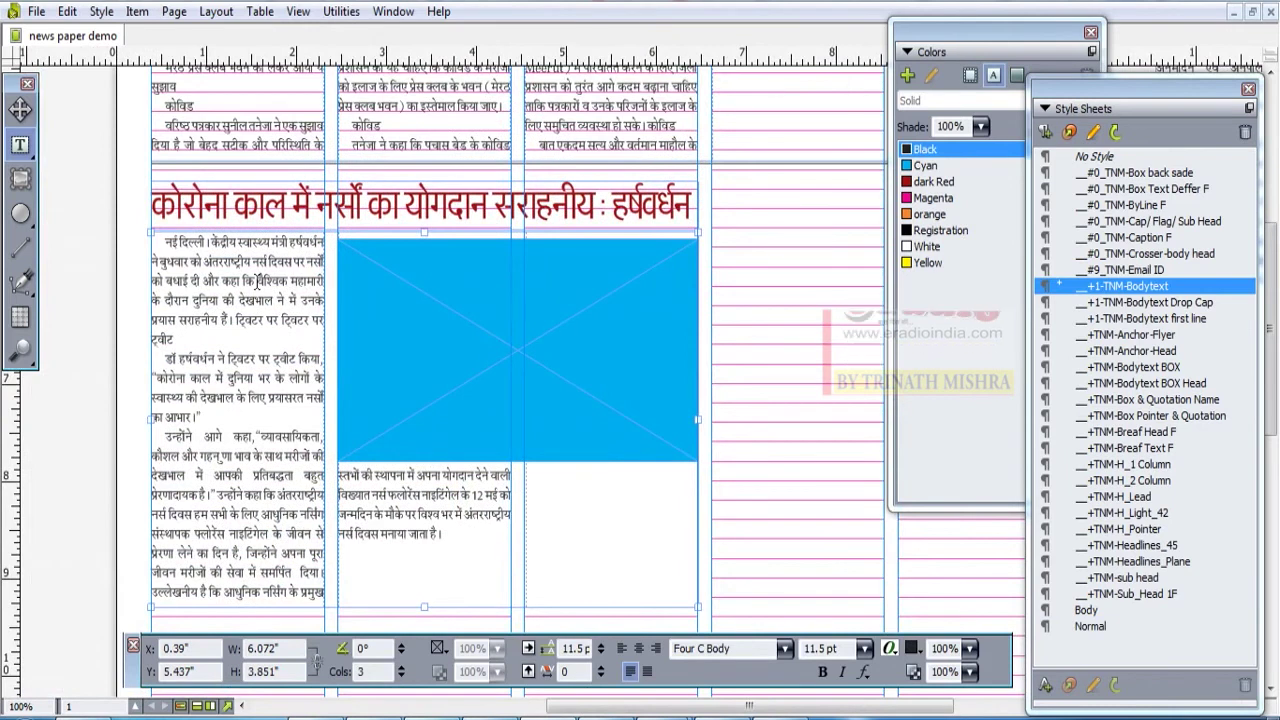
Step: Select the nurses article's body text and turn off Lock to Grid in its paragraph formats, applying the change
scroll(226, 380, up, 5)
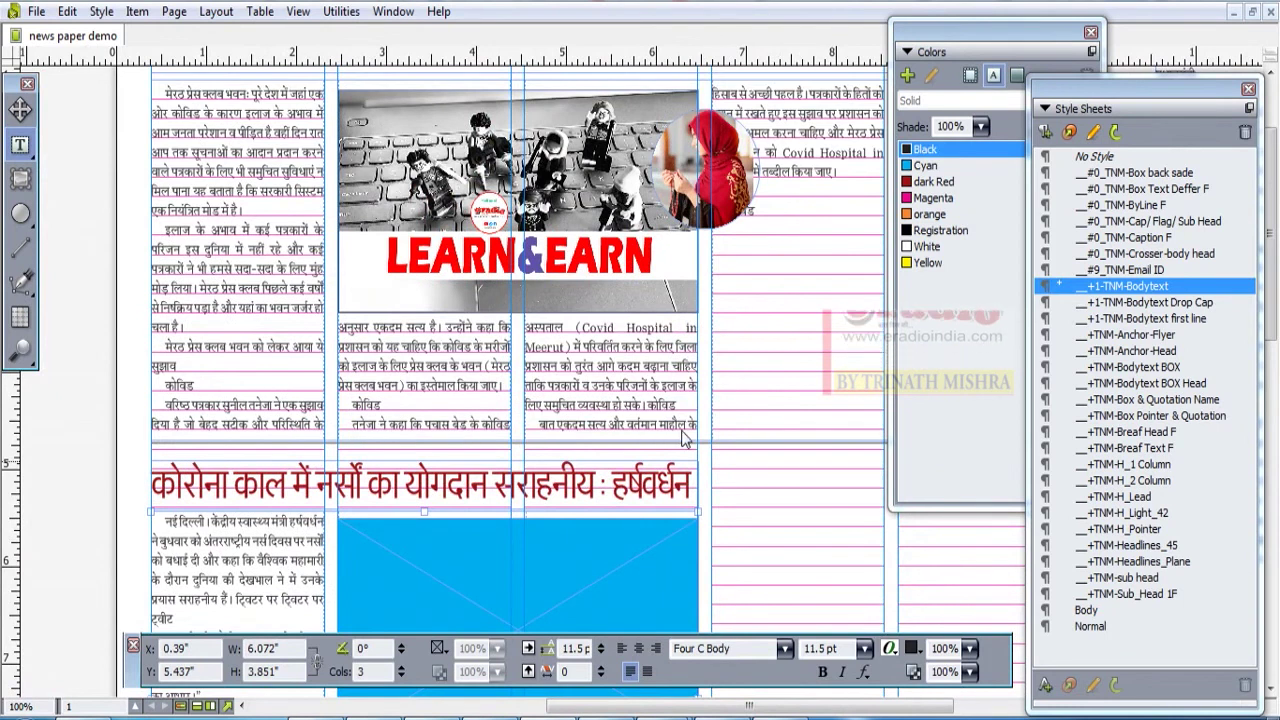
drag(789, 424, 737, 225)
click(359, 366)
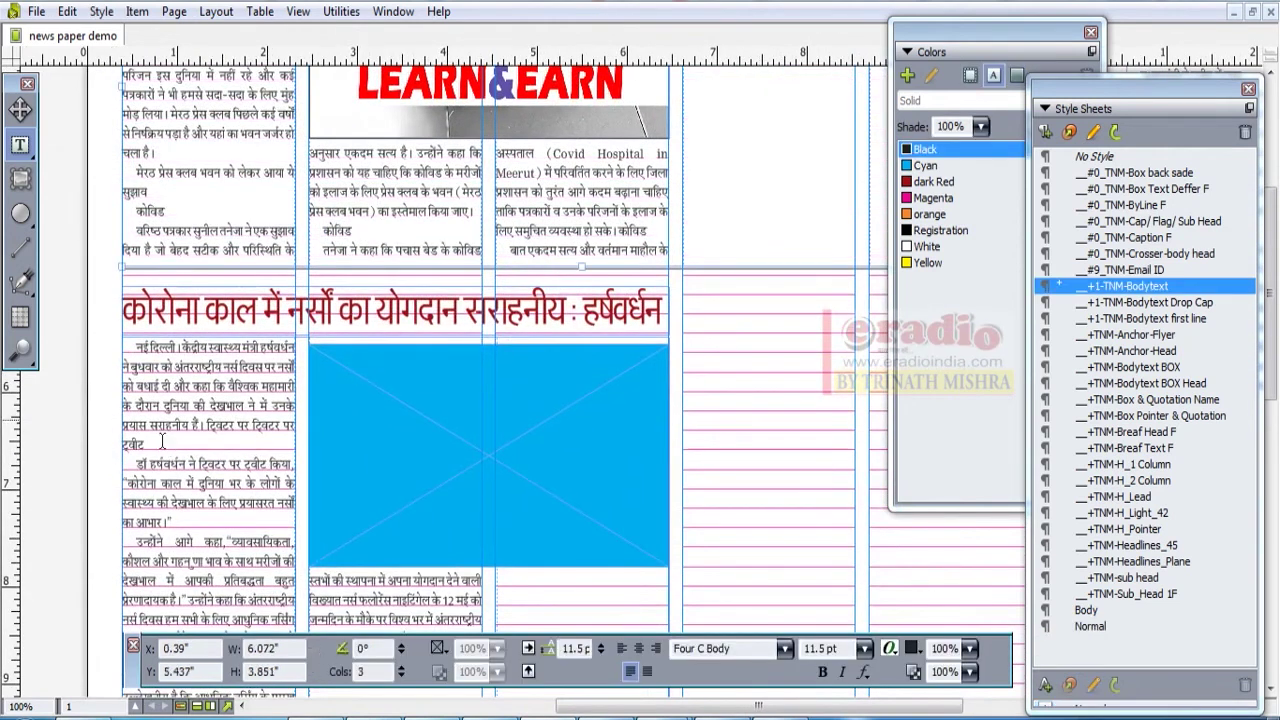
drag(135, 347, 408, 518)
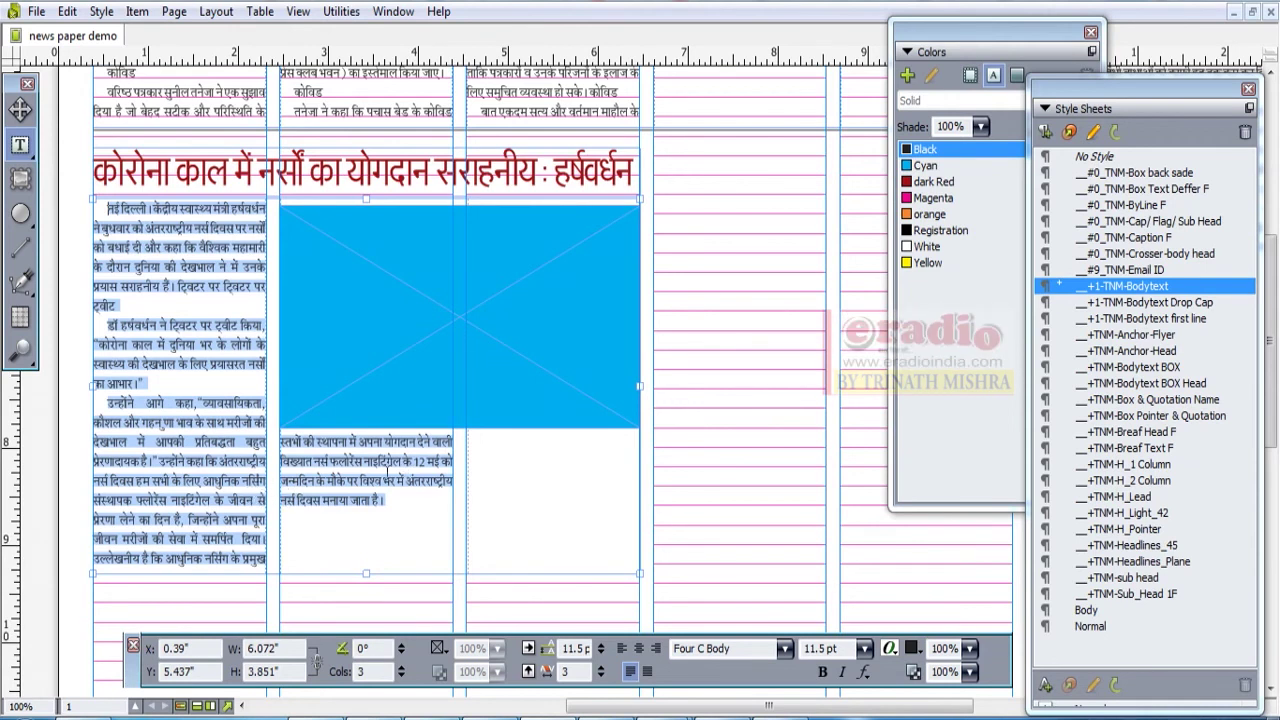
click(100, 11)
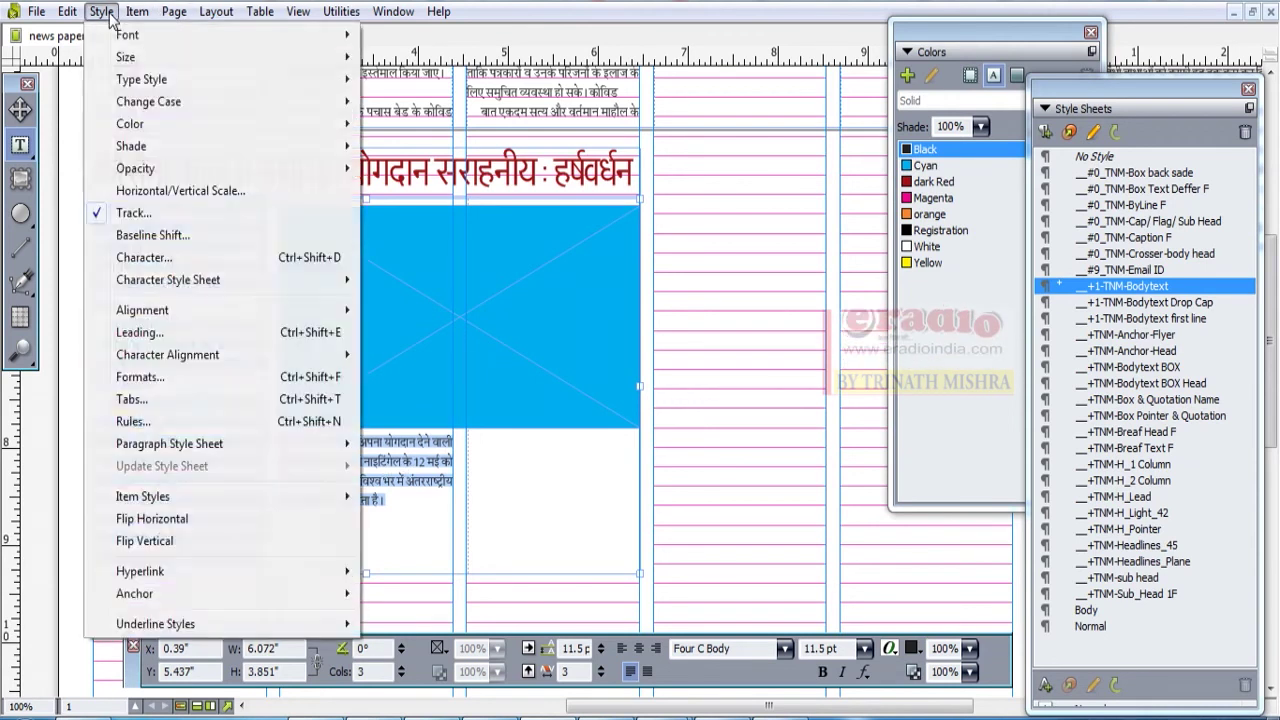
mouse_move(210, 362)
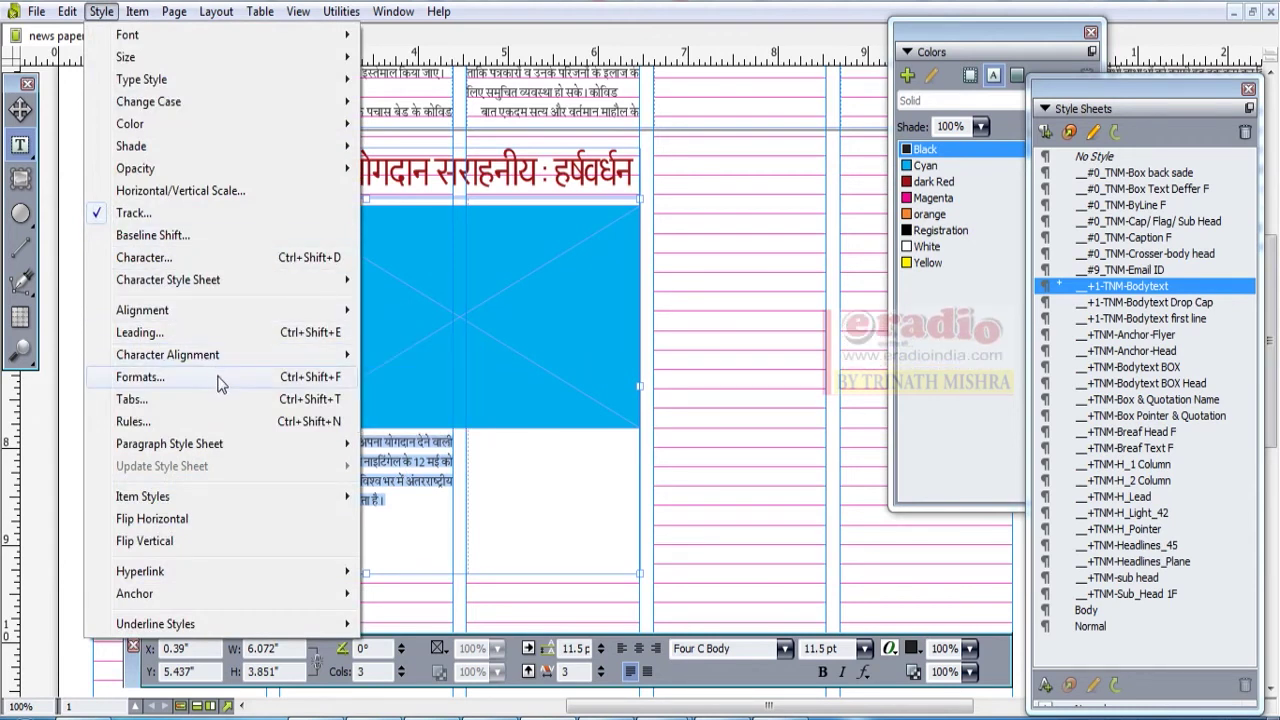
click(214, 376)
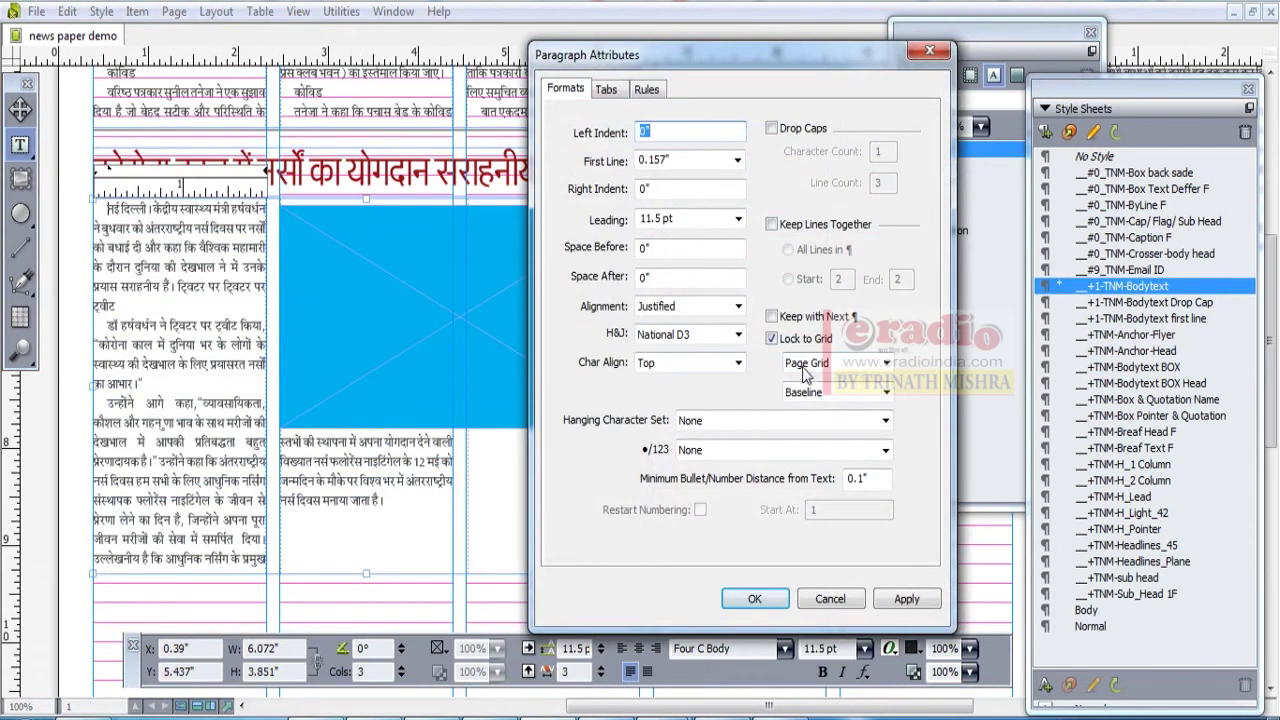
click(799, 342)
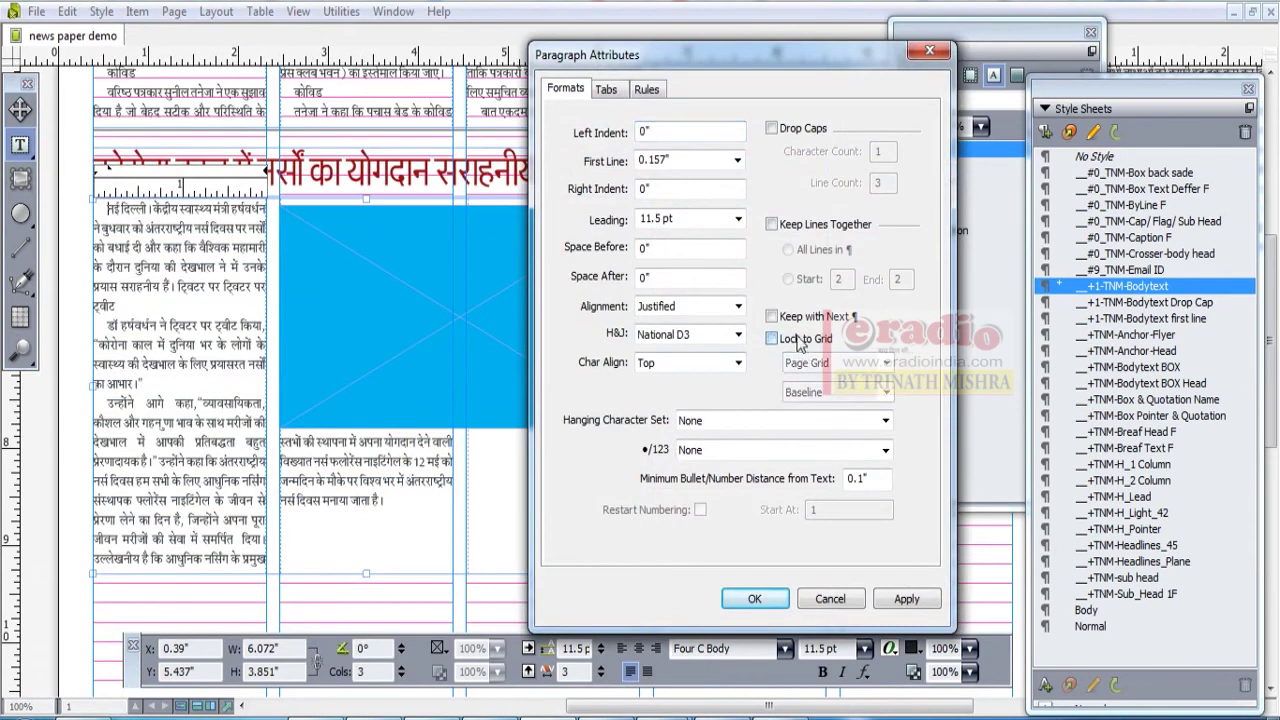
click(907, 598)
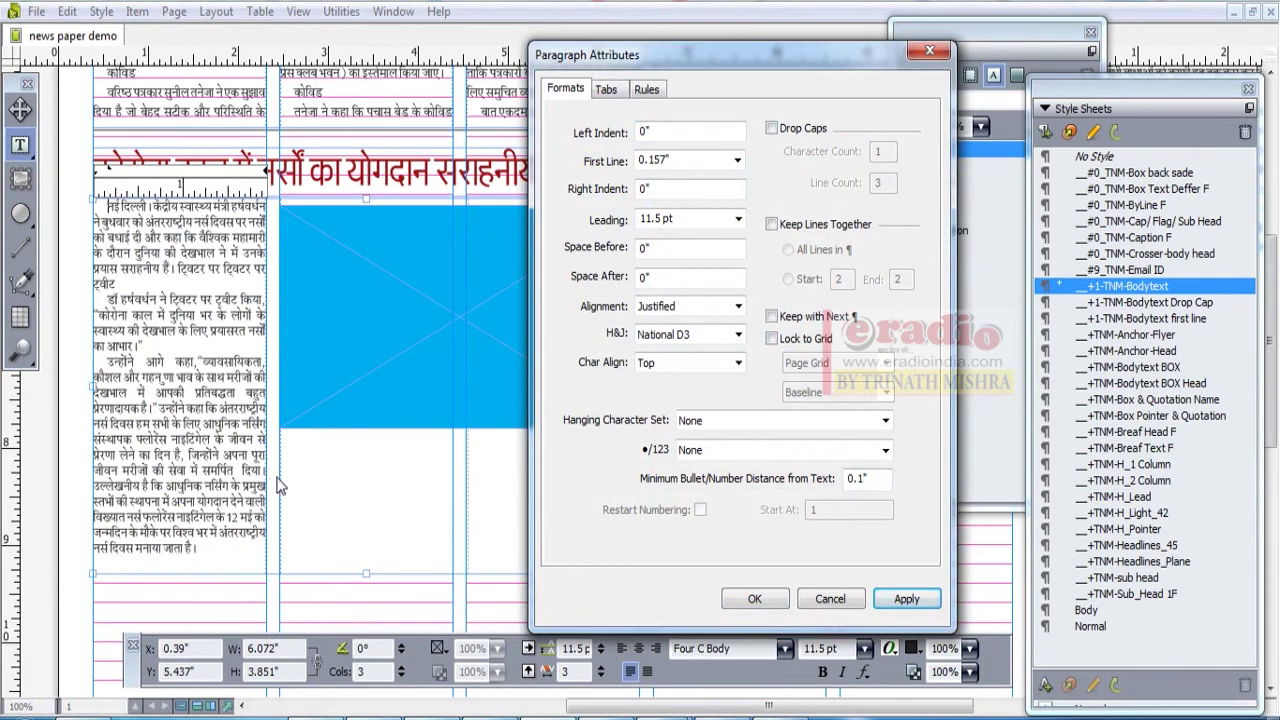
Step: Set the body text's leading to 13 pt and apply it
double_click(685, 222)
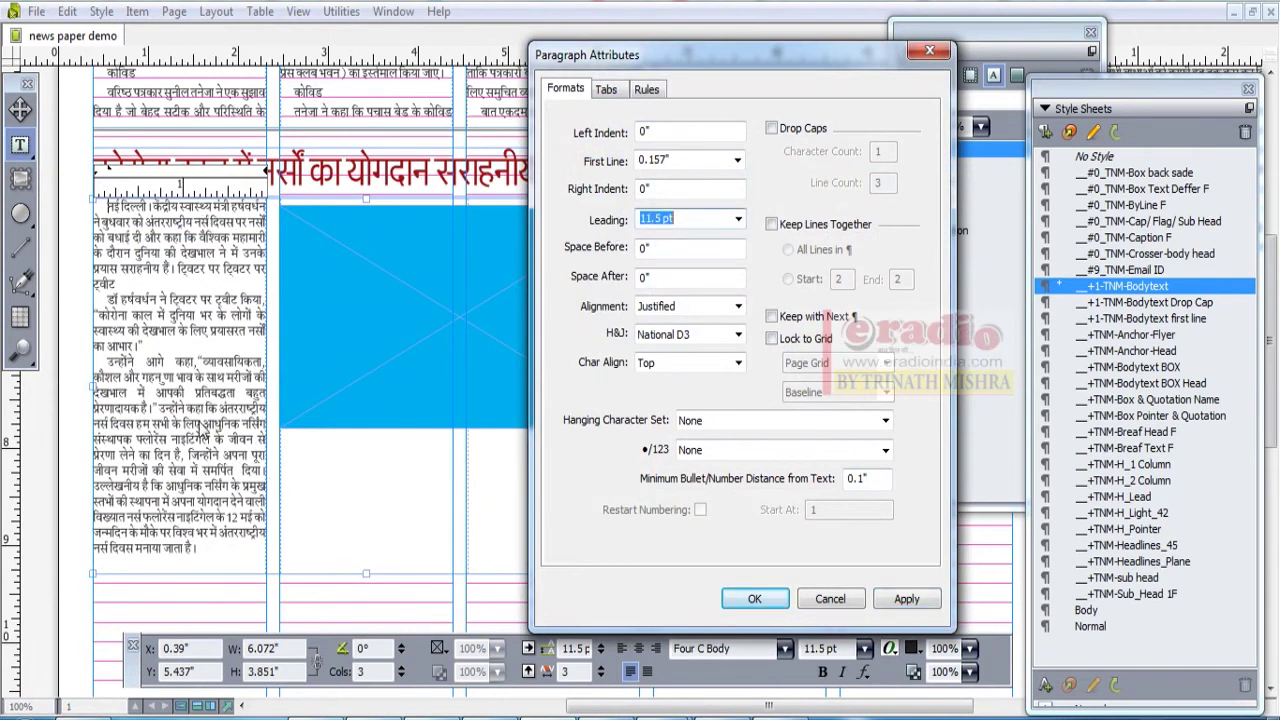
text(13)
click(906, 598)
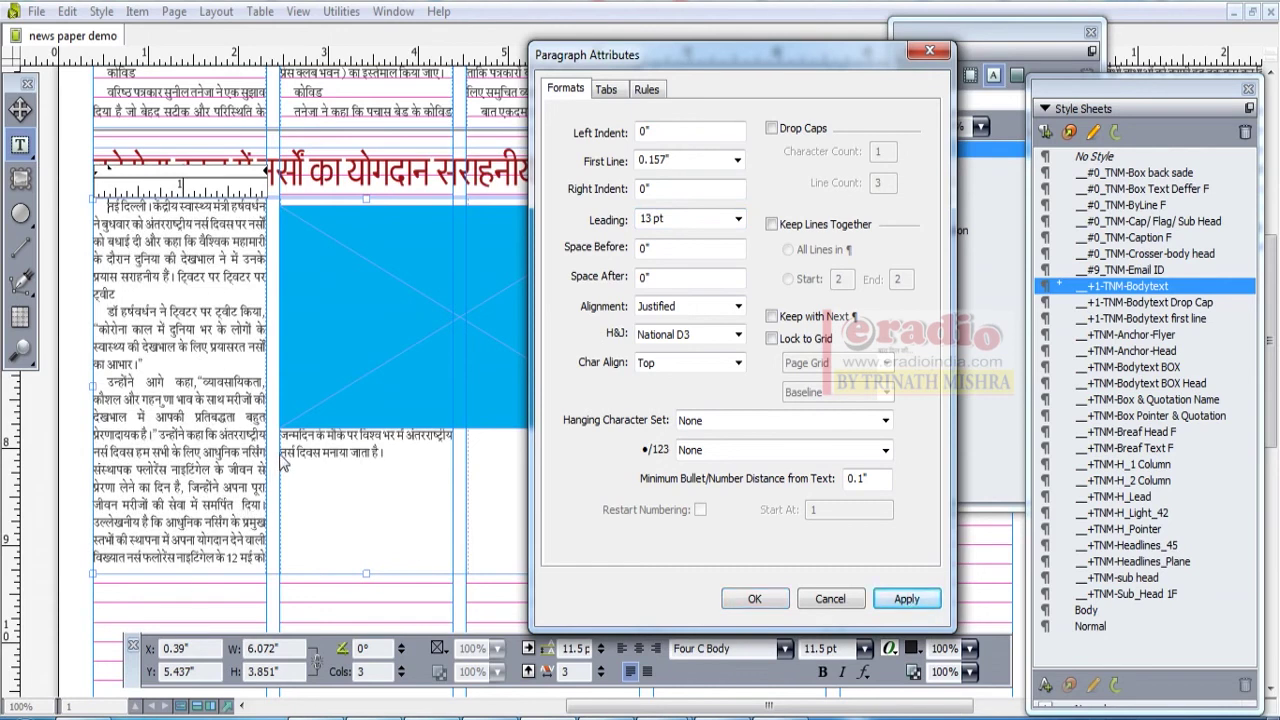
Step: Increase the body text's leading to 15 pt and apply it
drag(669, 221, 555, 127)
text(15)
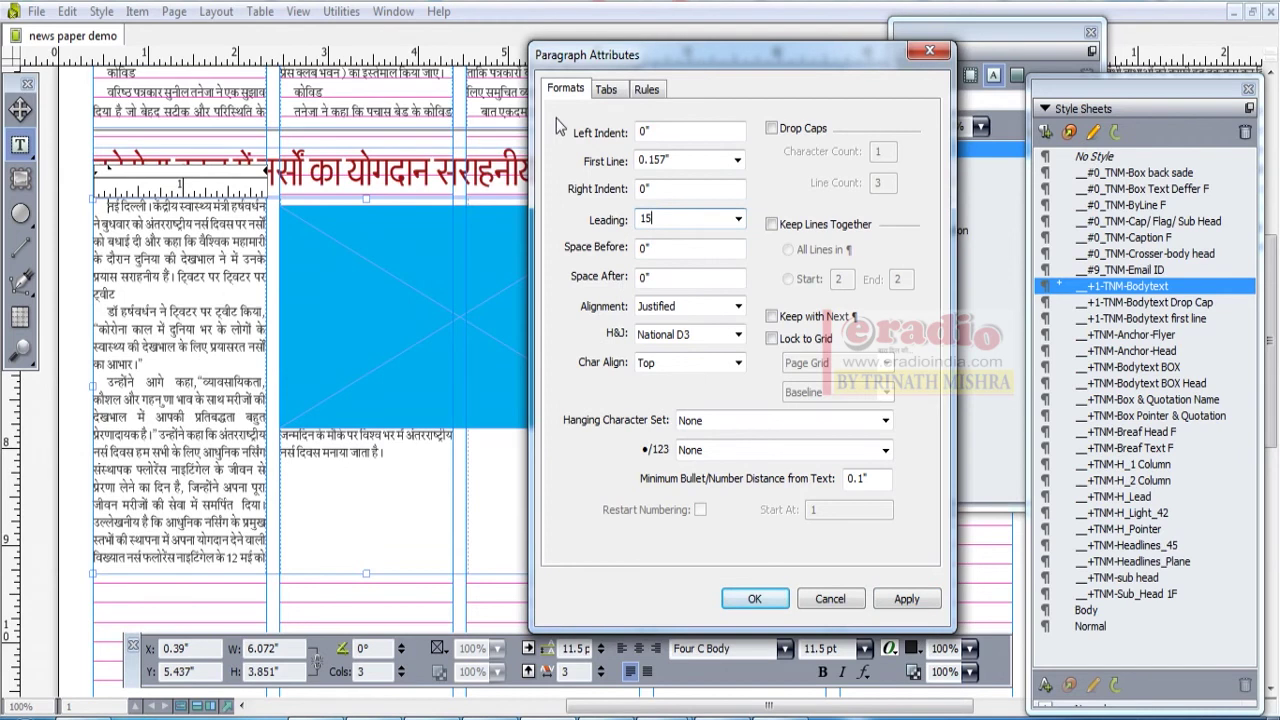
click(906, 599)
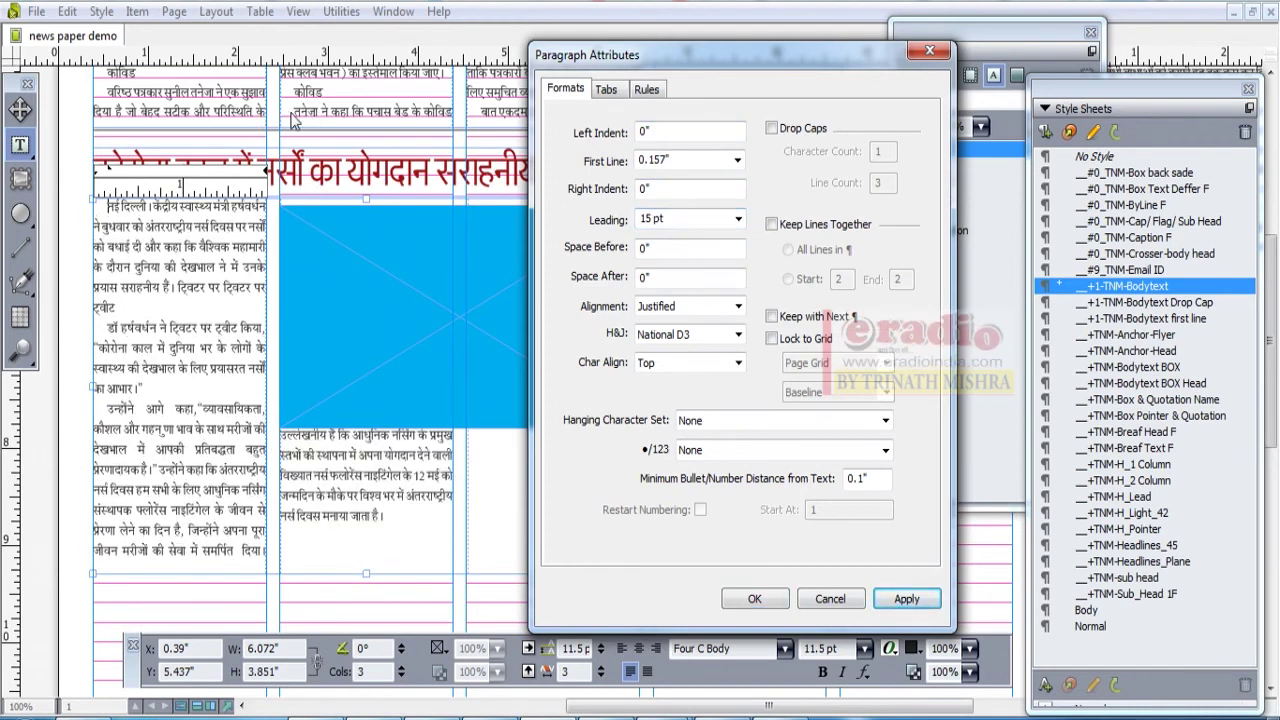
Step: Move the paragraph settings clear of the article and reapply Lock to Grid to the body text
drag(565, 56, 782, 56)
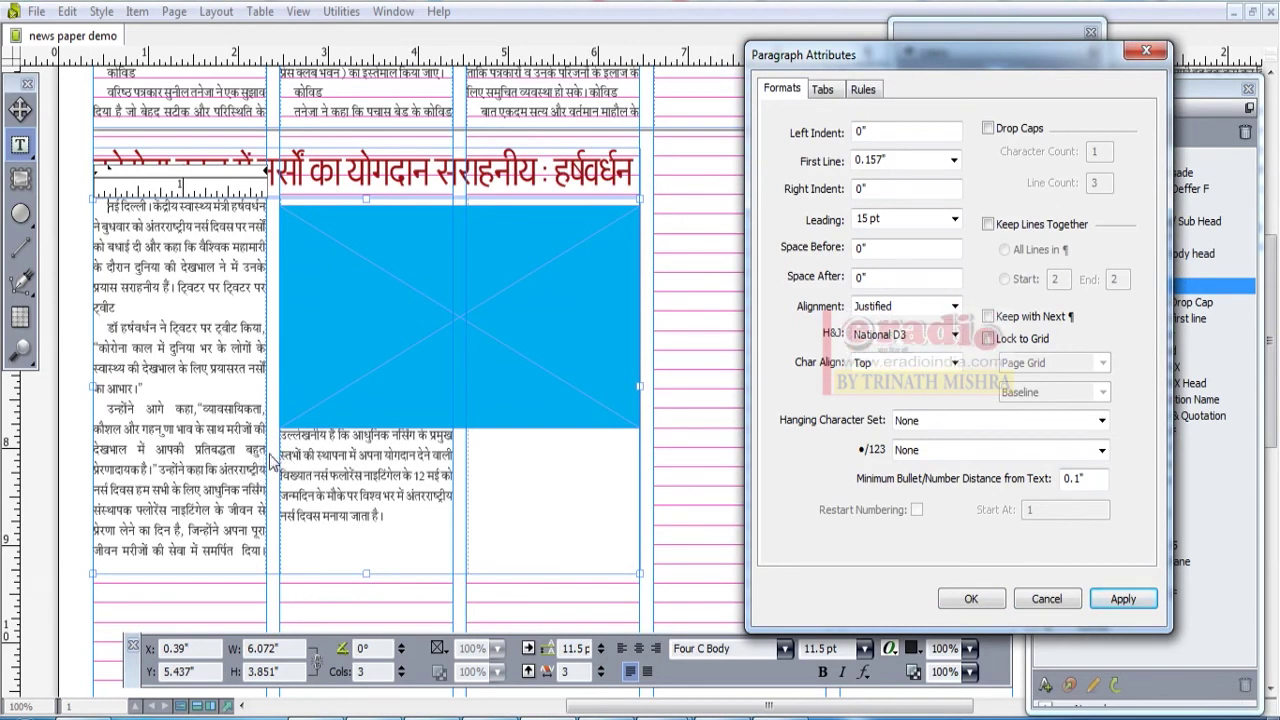
click(992, 340)
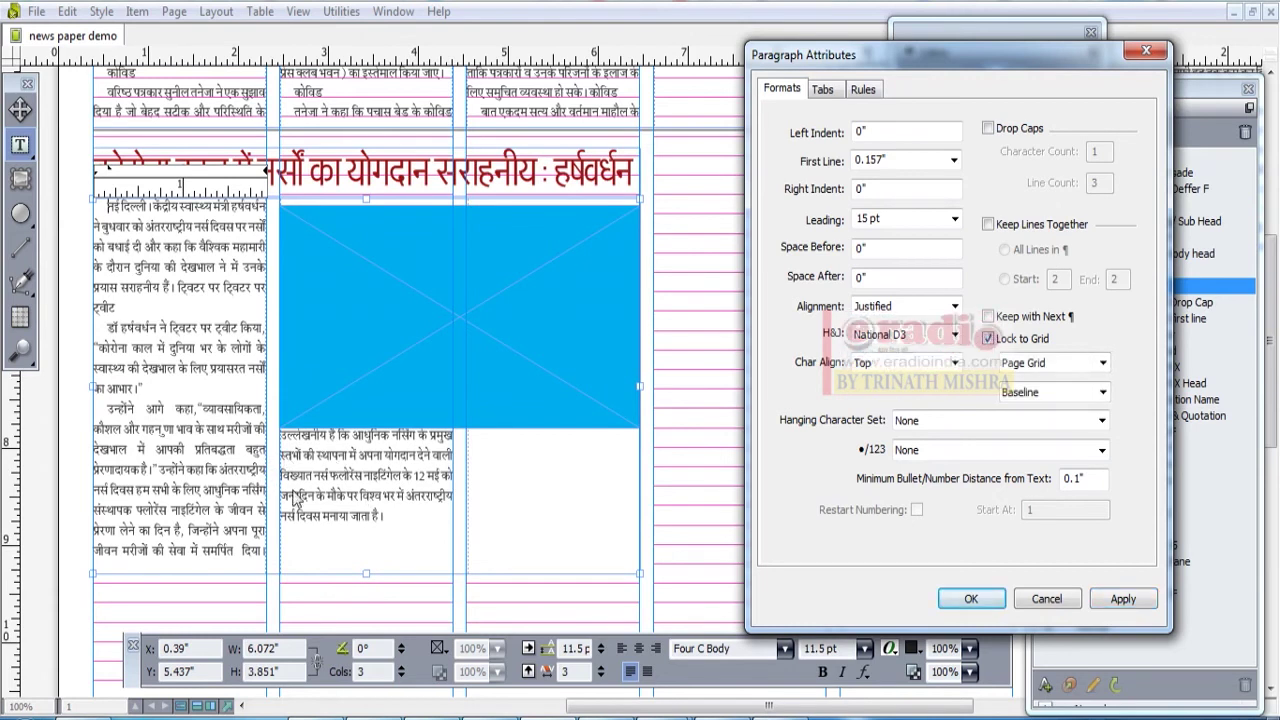
click(1123, 600)
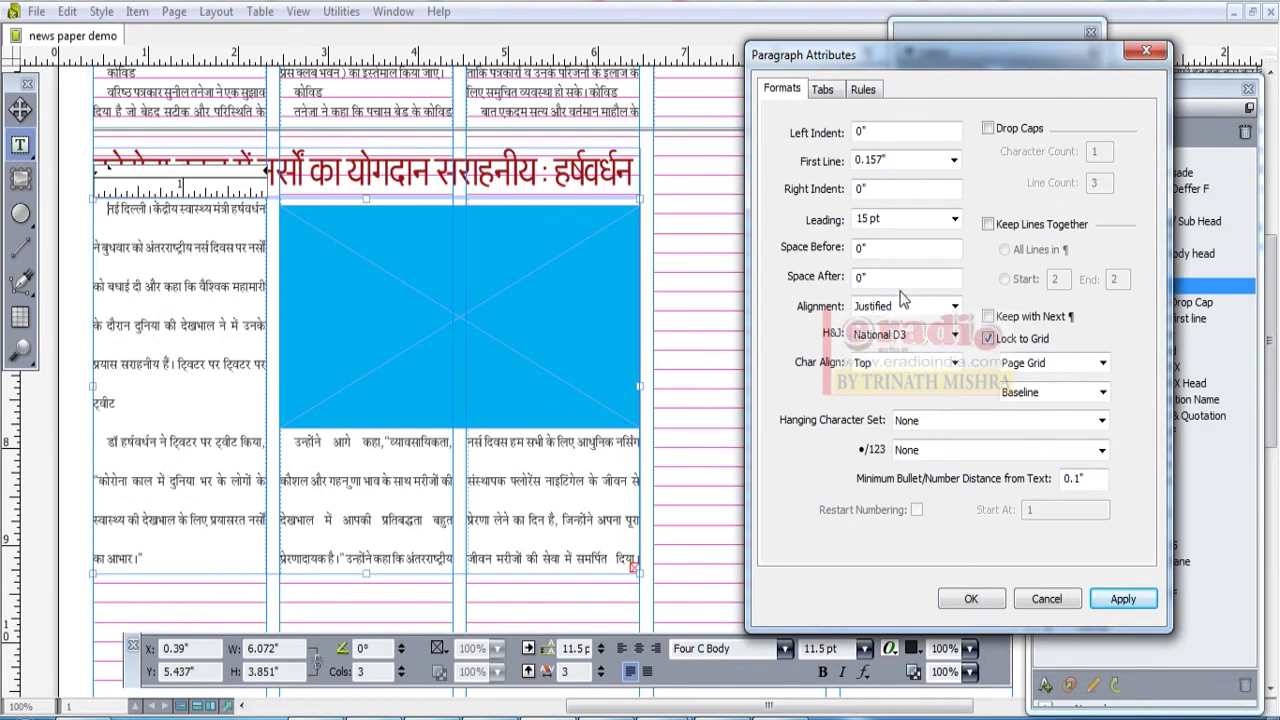
Step: Set the grid-locked body text's leading to 11 pt and apply it
double_click(890, 219)
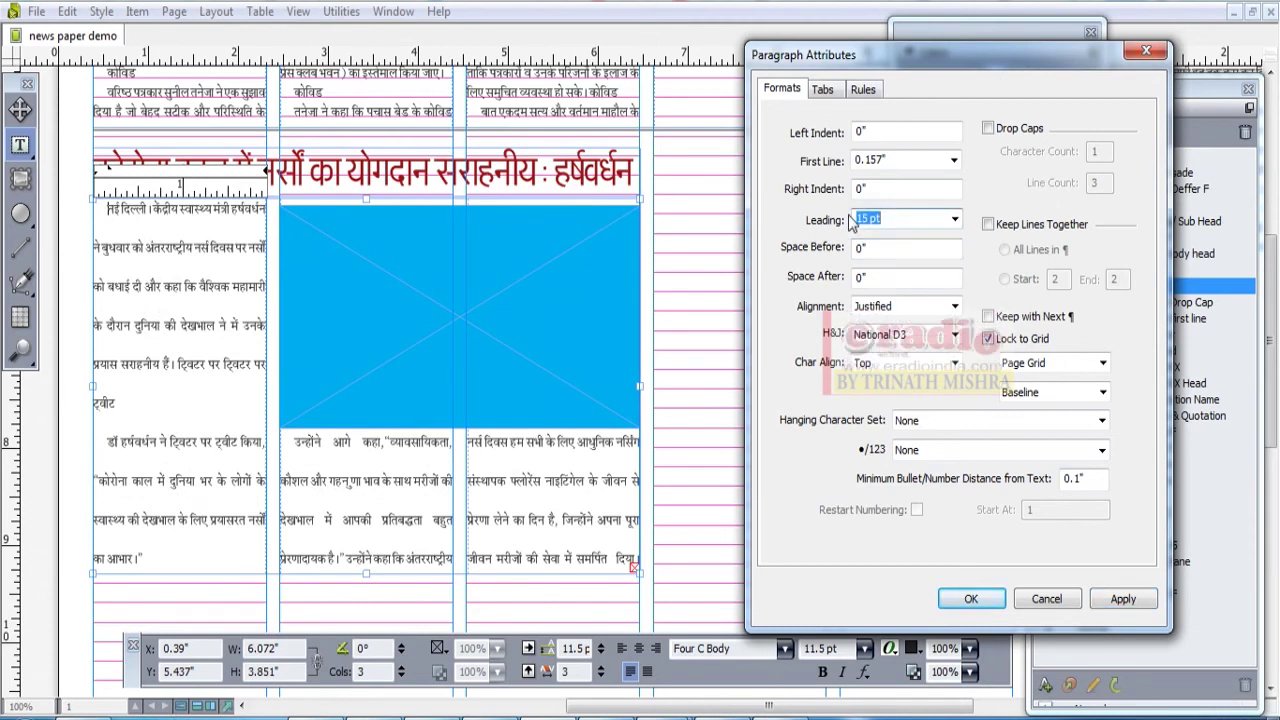
text(11)
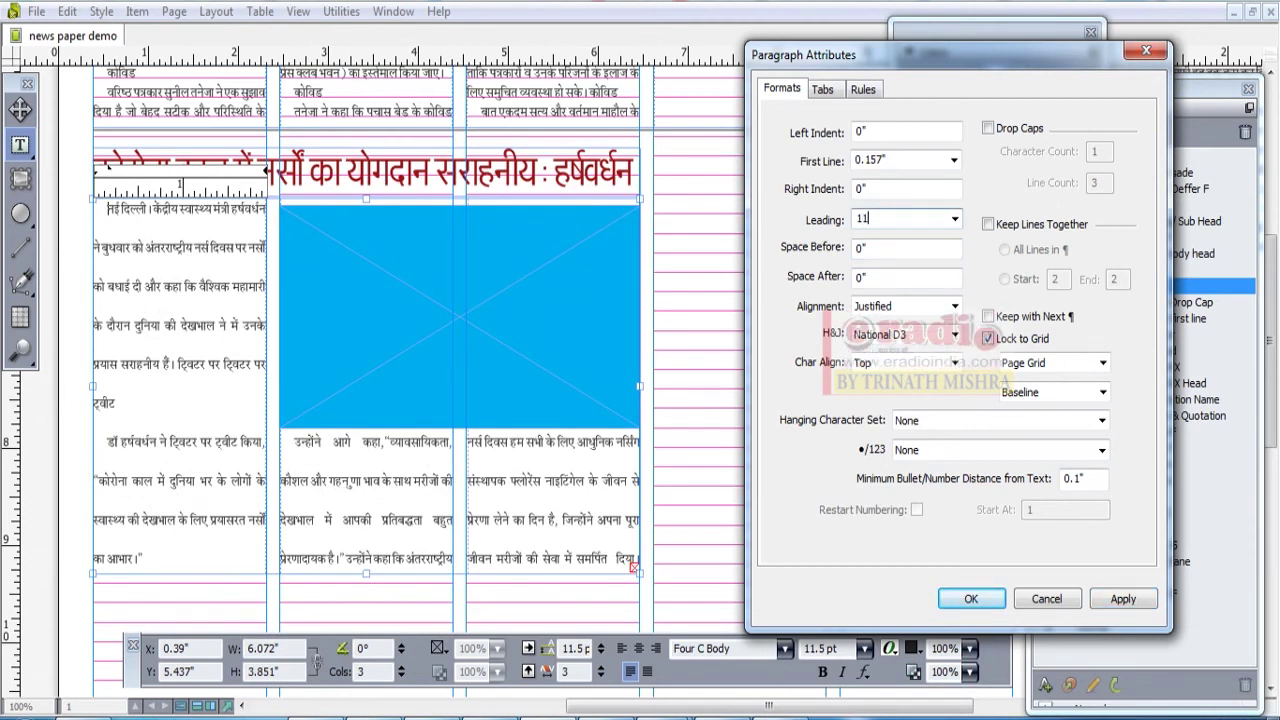
click(1123, 600)
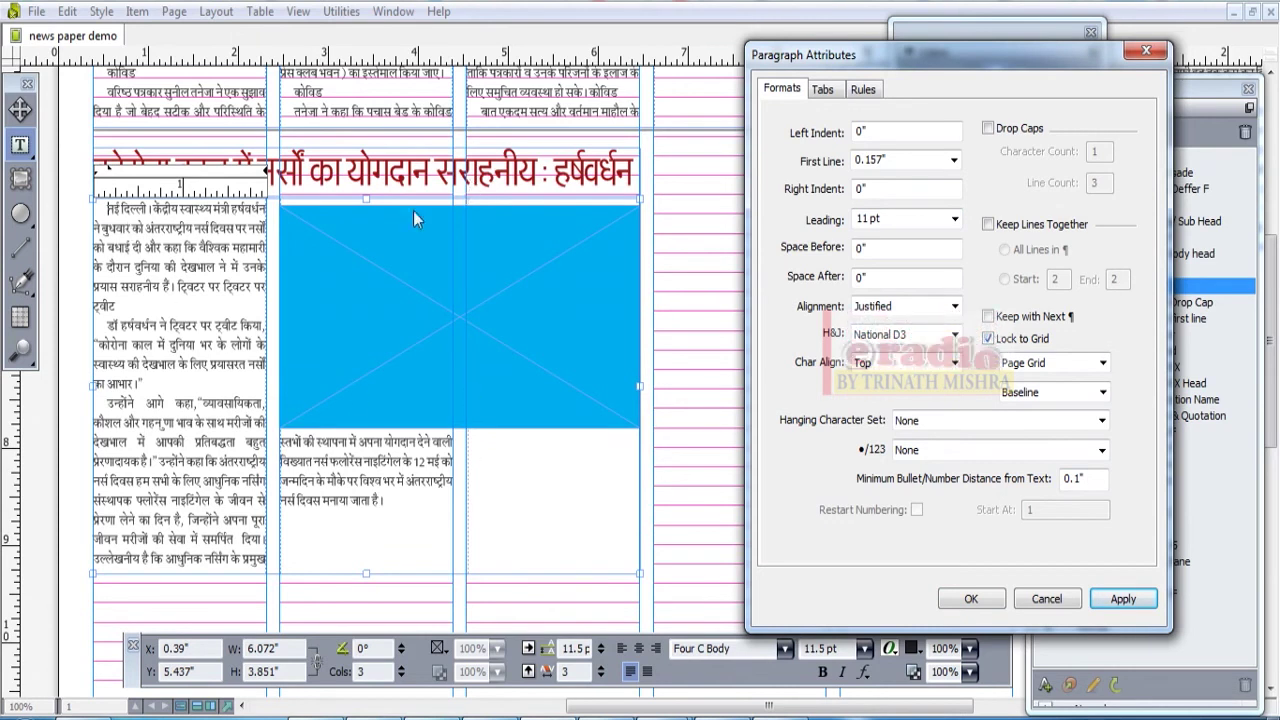
click(203, 382)
Step: Examine the tab stop settings available for the body paragraphs
click(823, 91)
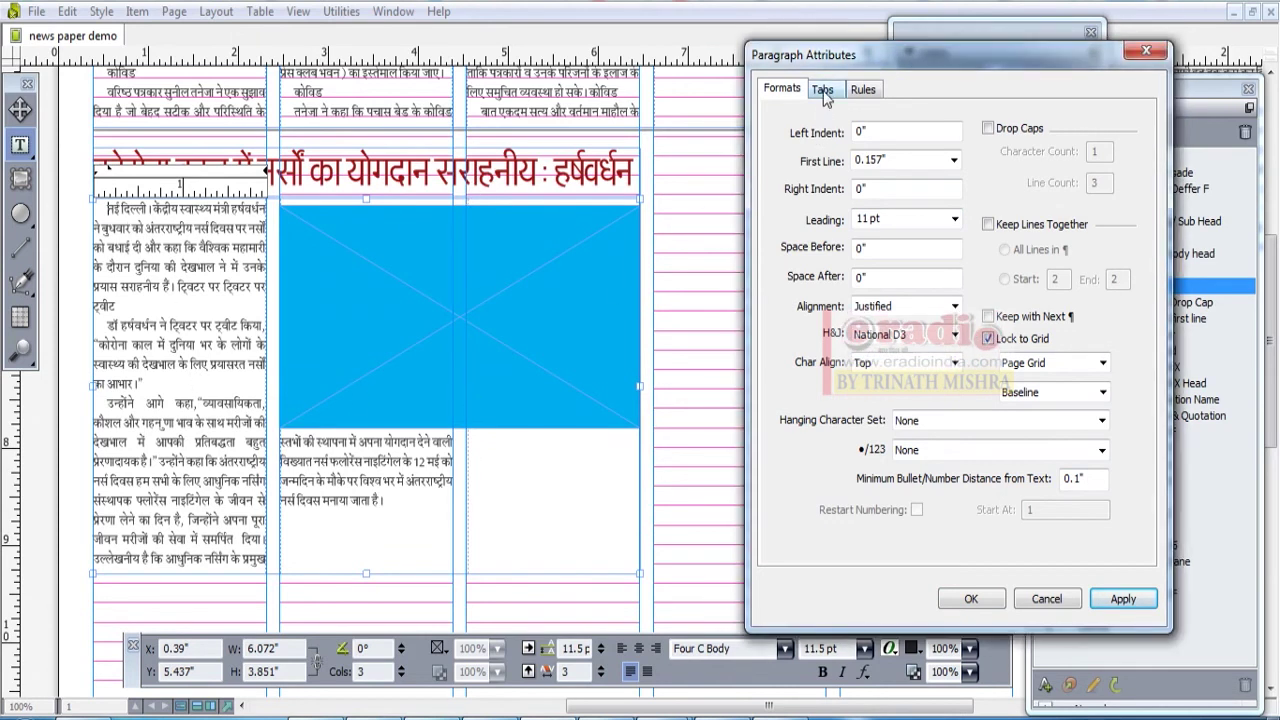
click(824, 91)
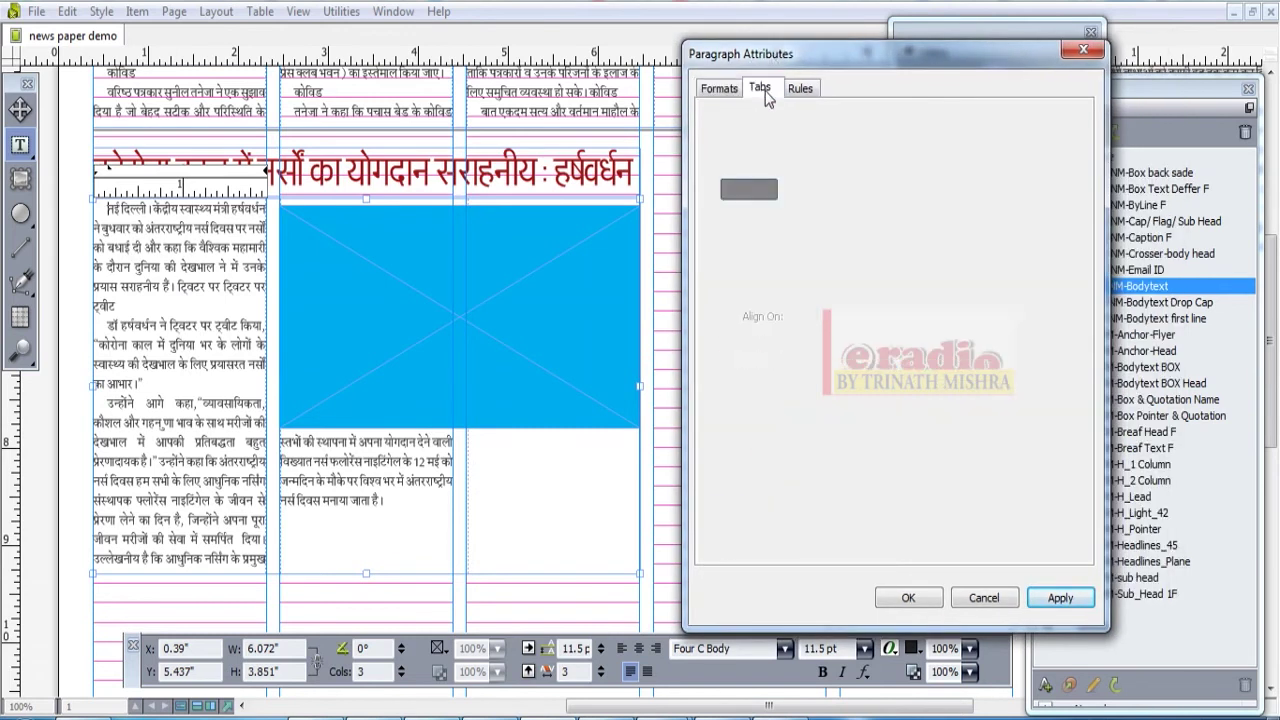
click(112, 333)
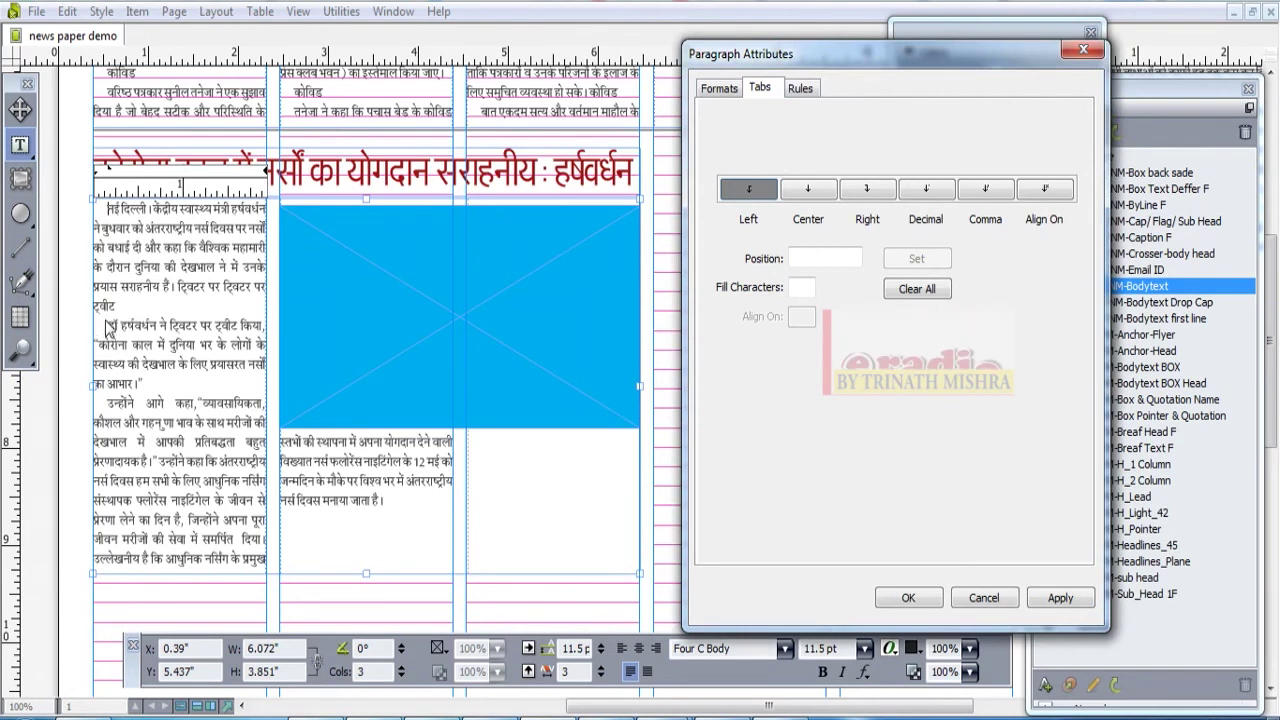
Step: Add a Rule Below to the body paragraphs, with Indents length, 1 pt width and black color, and apply it
click(802, 88)
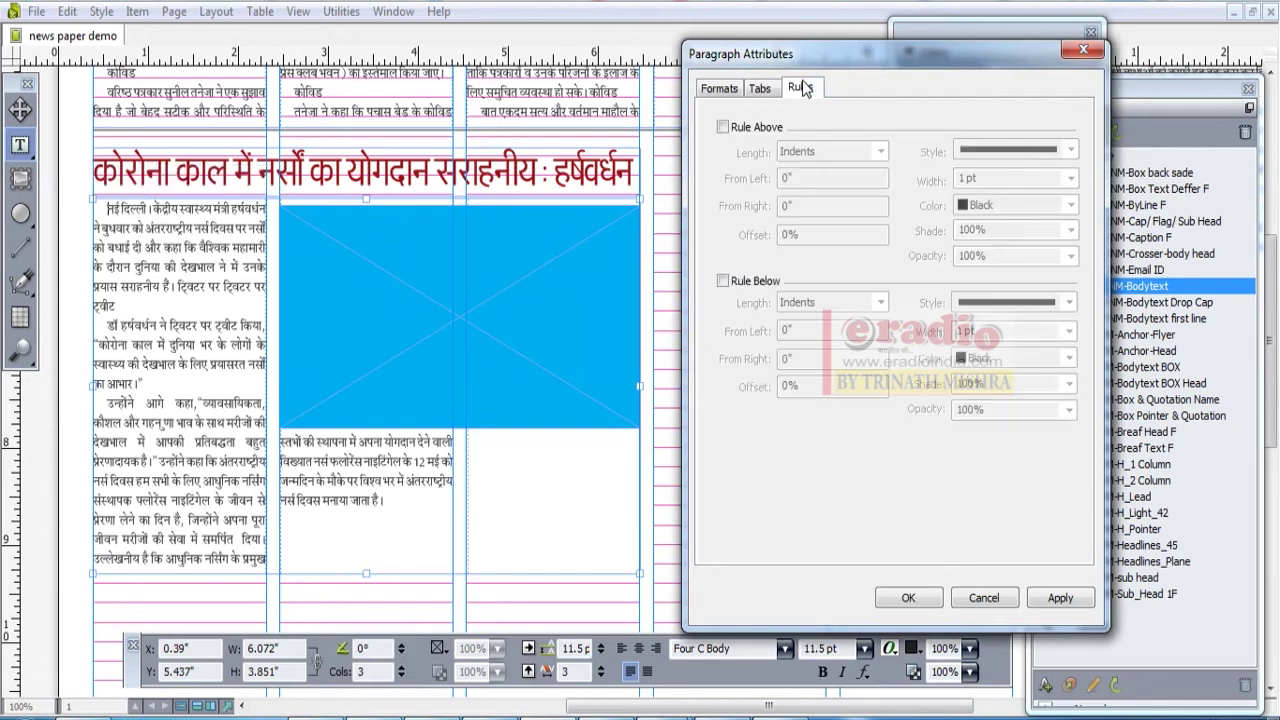
click(757, 286)
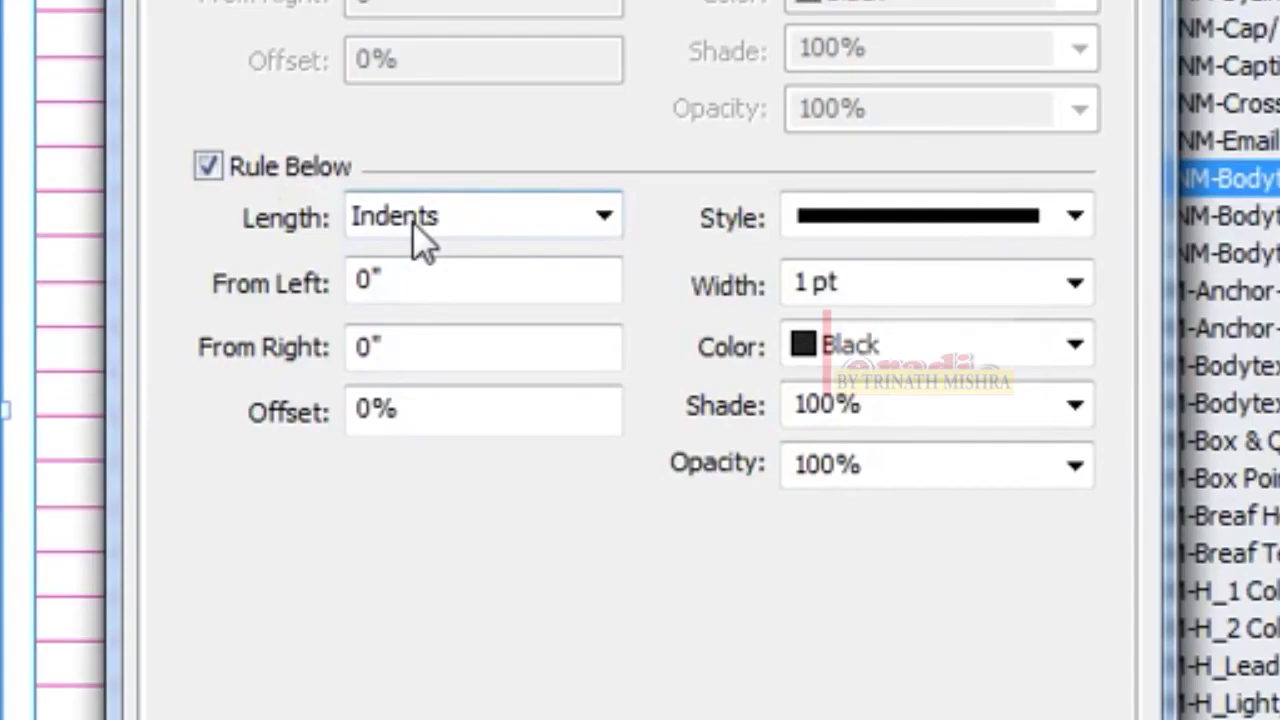
click(281, 170)
click(251, 91)
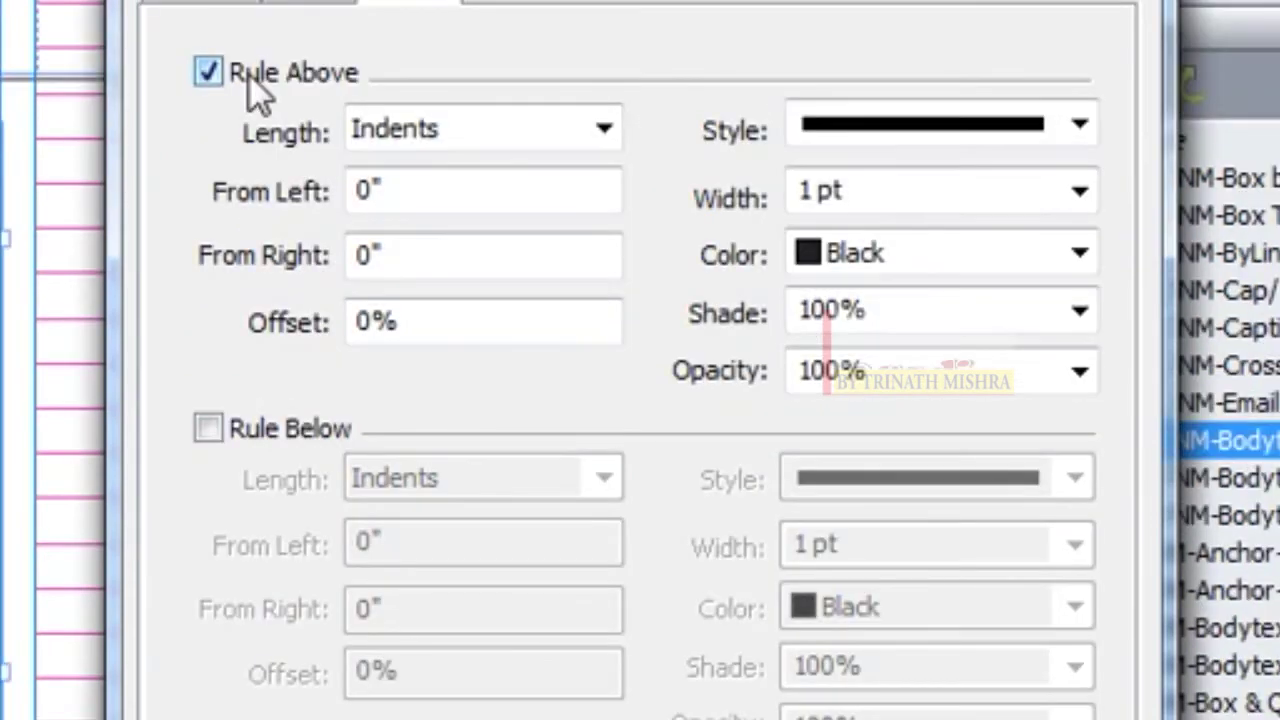
click(251, 91)
click(244, 432)
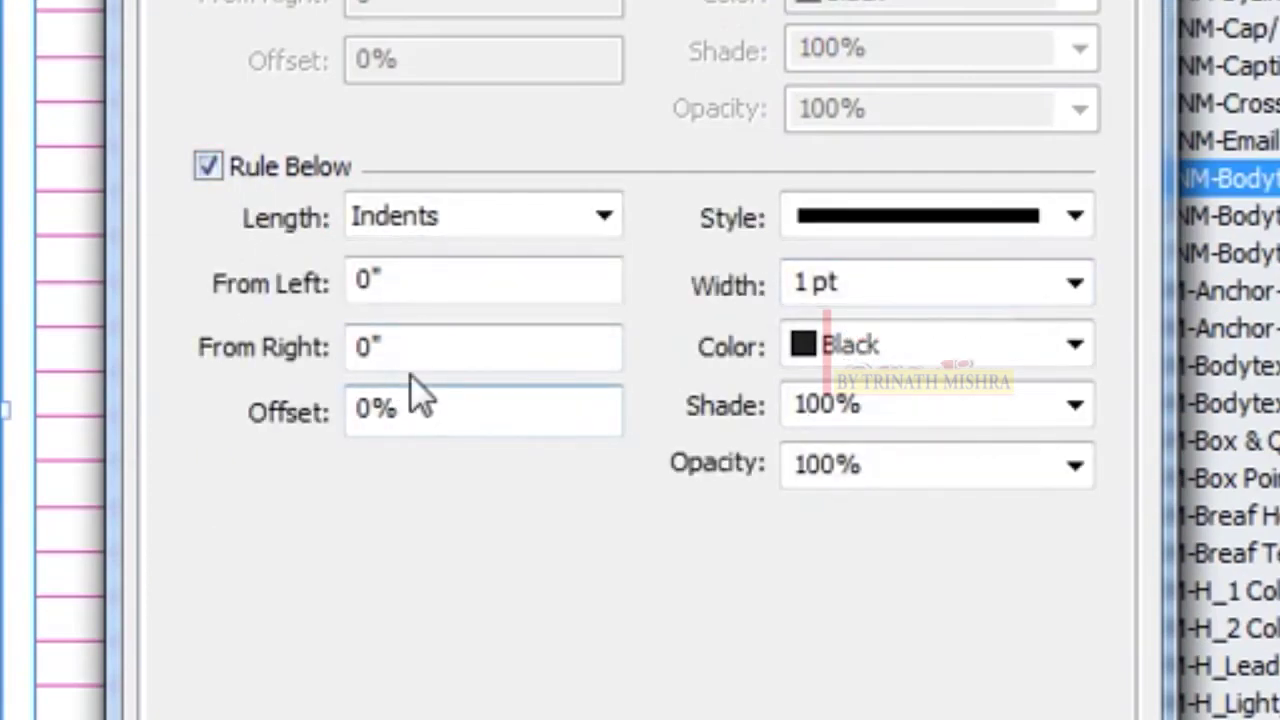
click(436, 216)
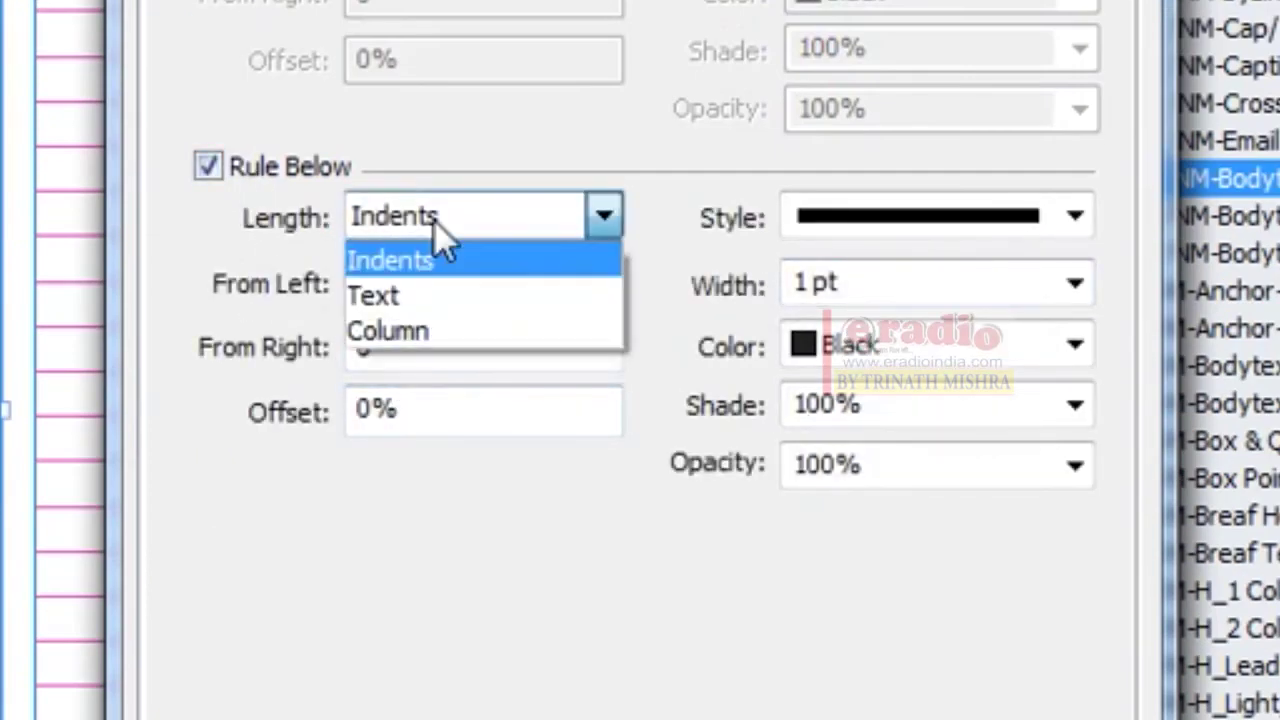
click(437, 222)
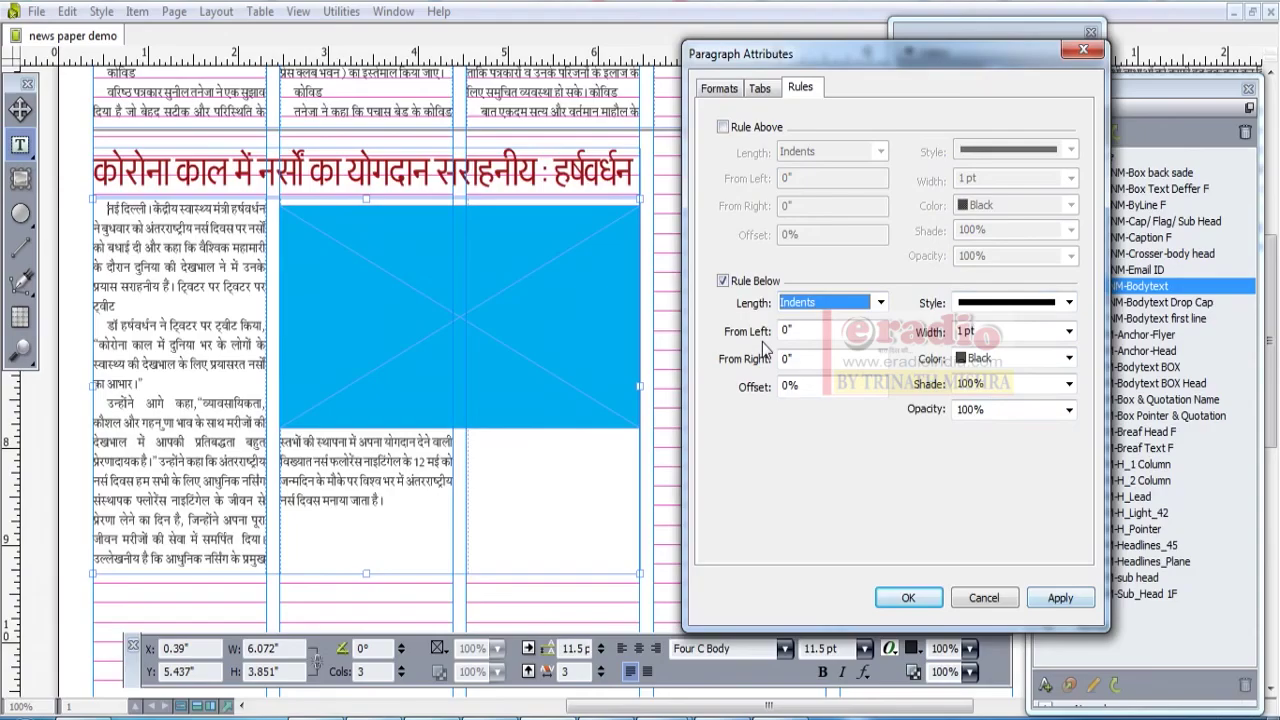
click(1056, 599)
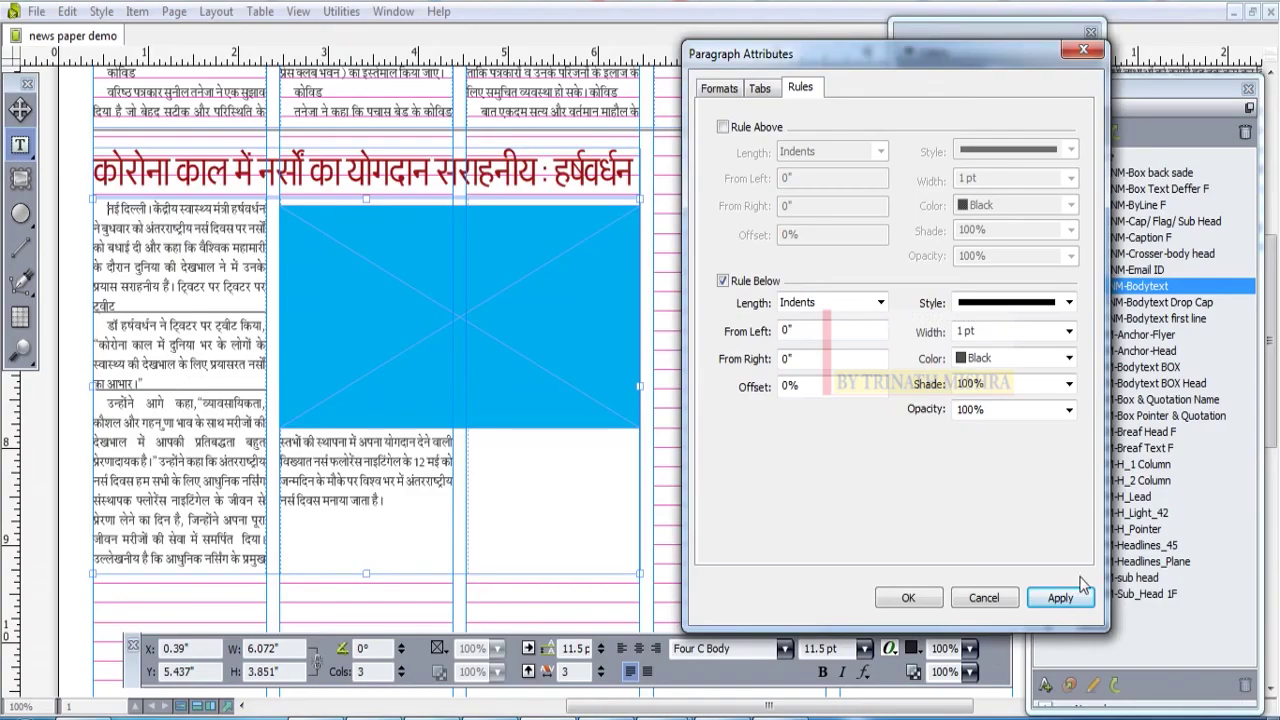
Step: Remove the Rule Below from the body paragraphs, apply the change and accept the paragraph settings
click(722, 128)
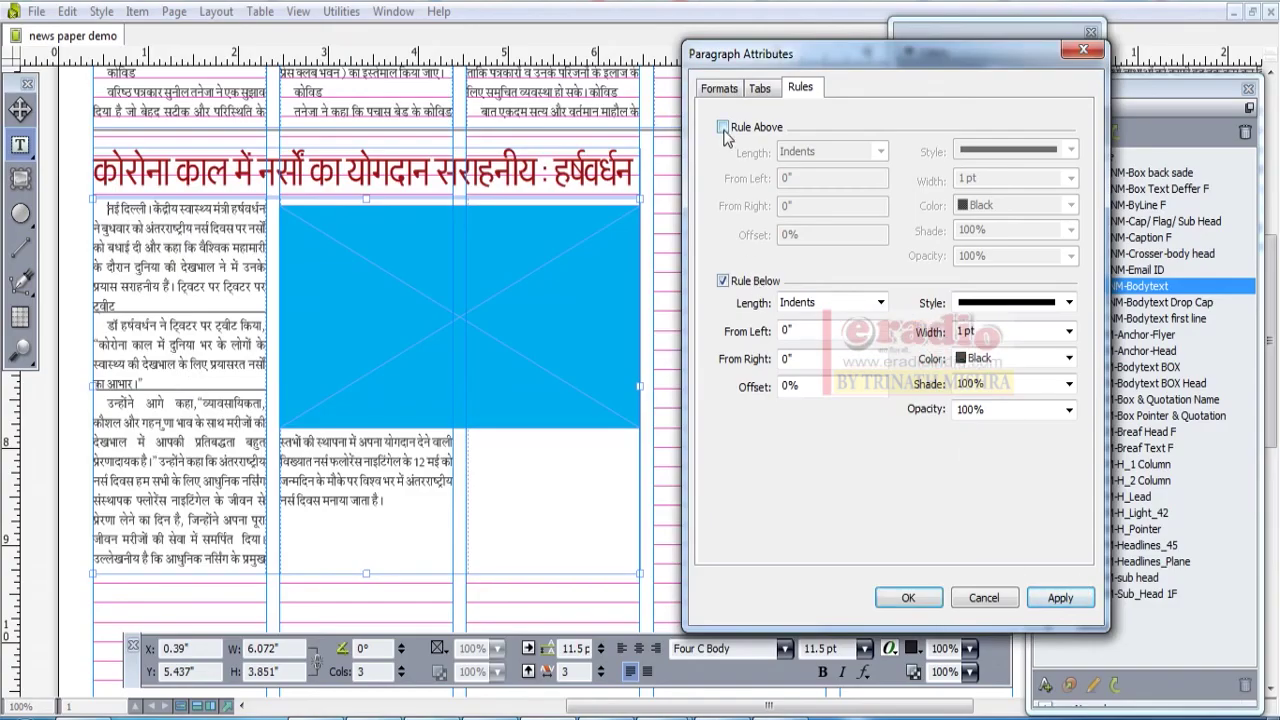
click(1057, 600)
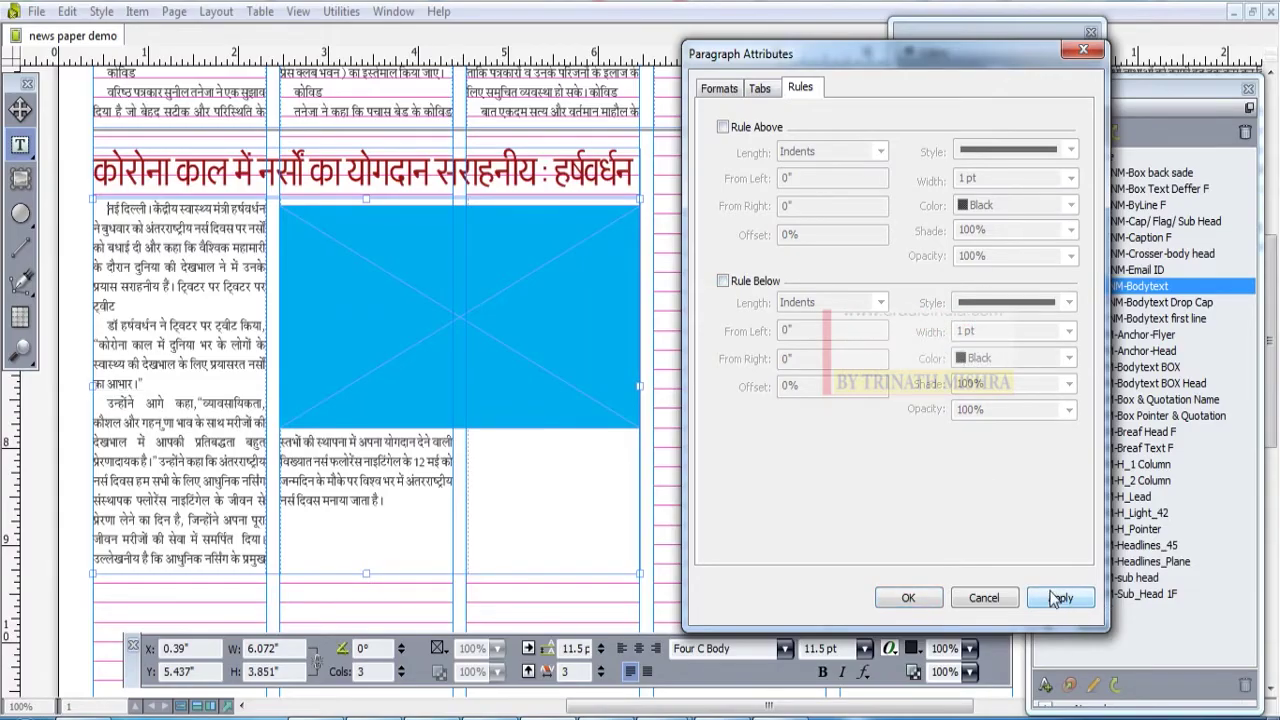
click(908, 598)
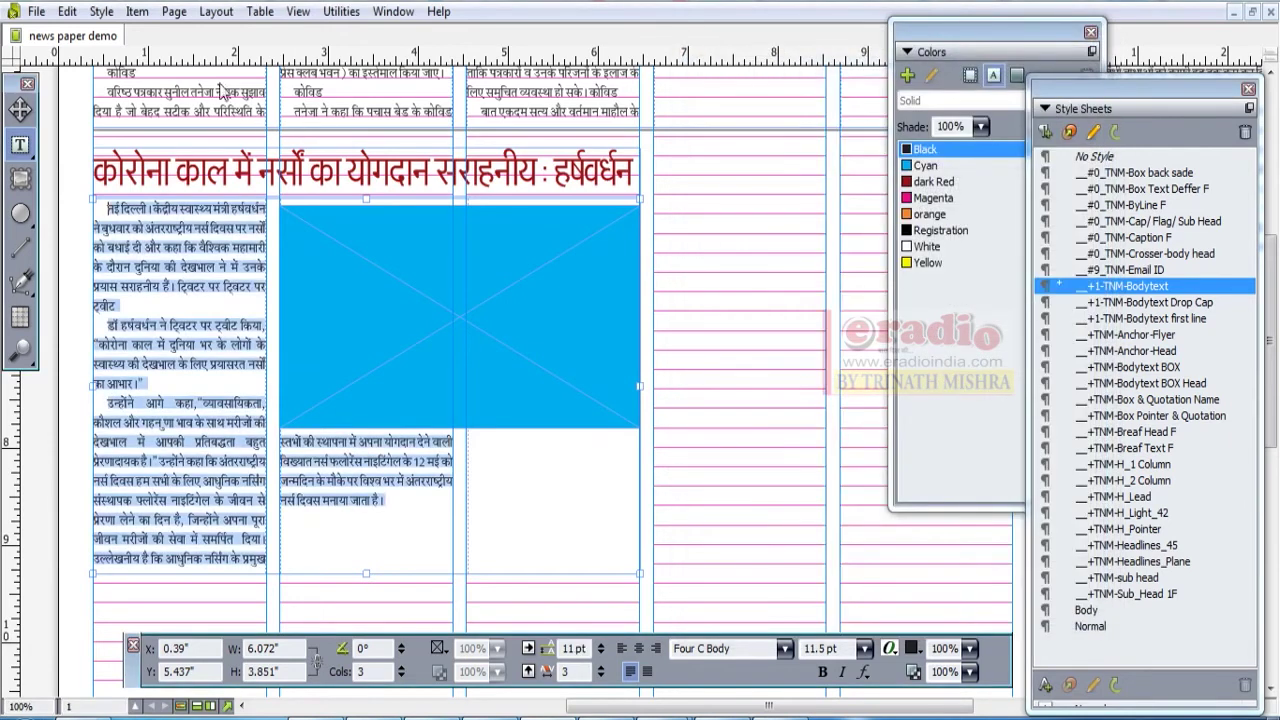
click(101, 11)
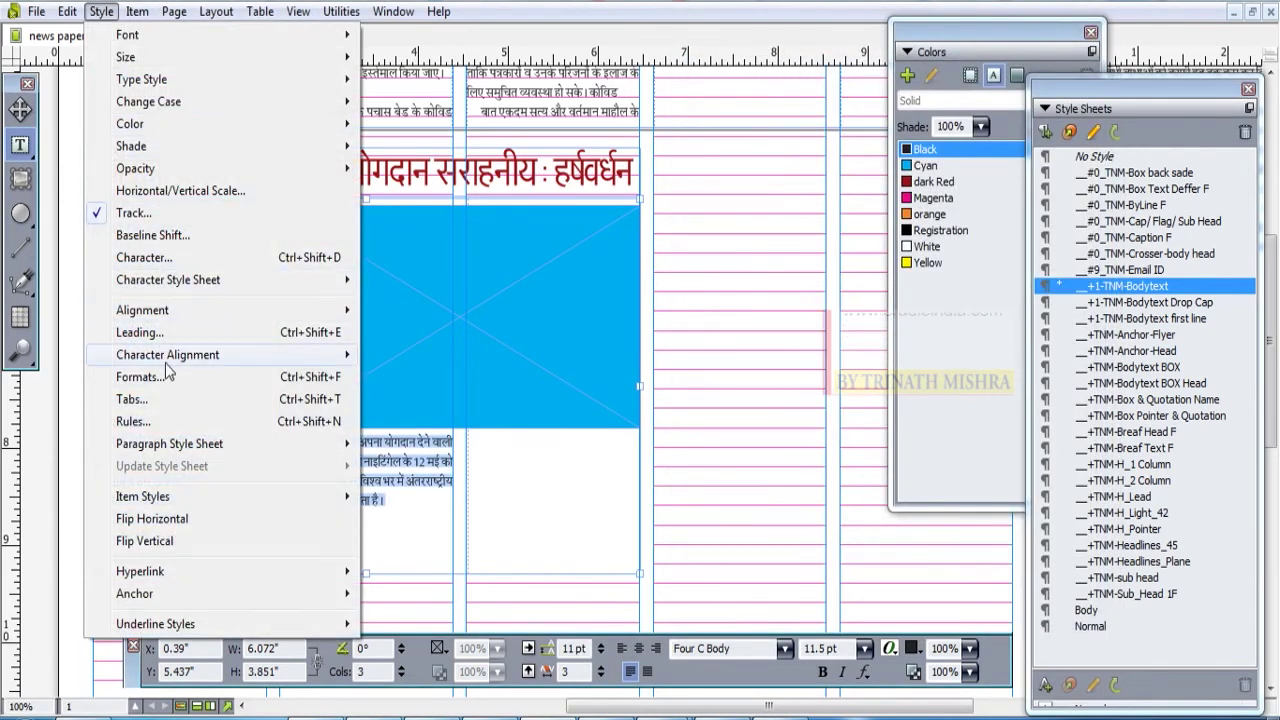
mouse_move(182, 366)
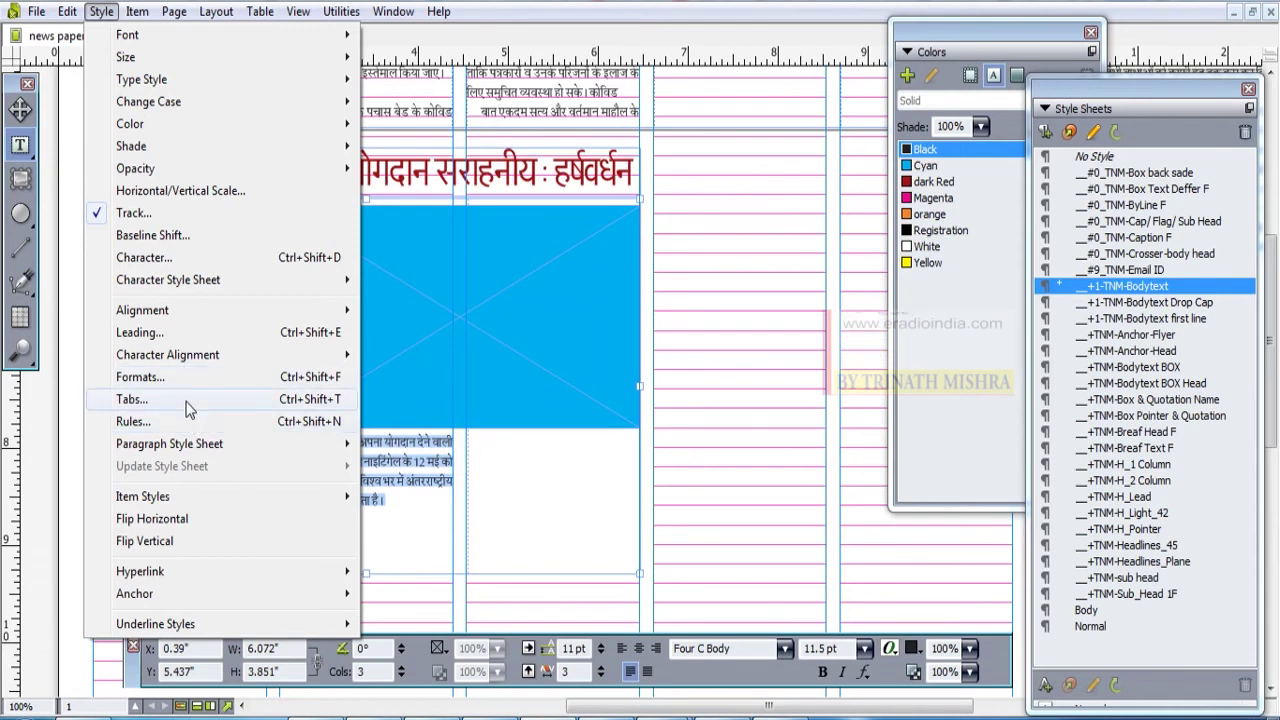
mouse_move(238, 454)
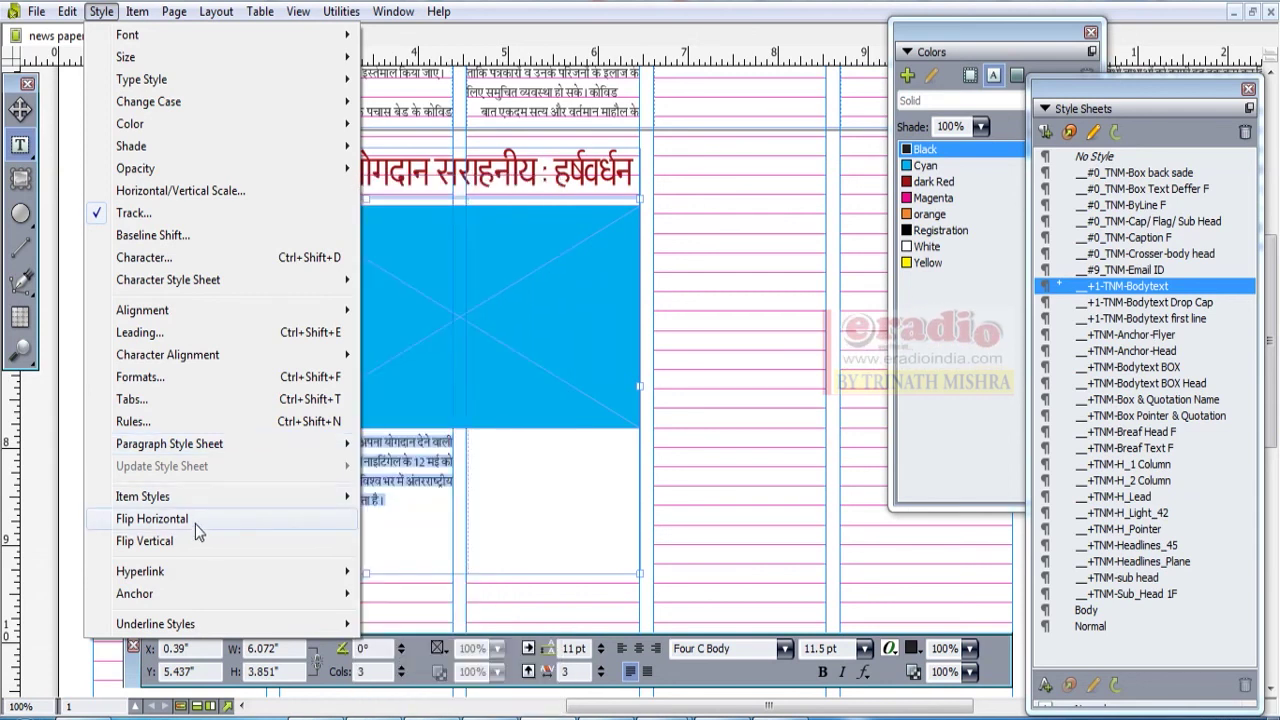
mouse_move(300, 496)
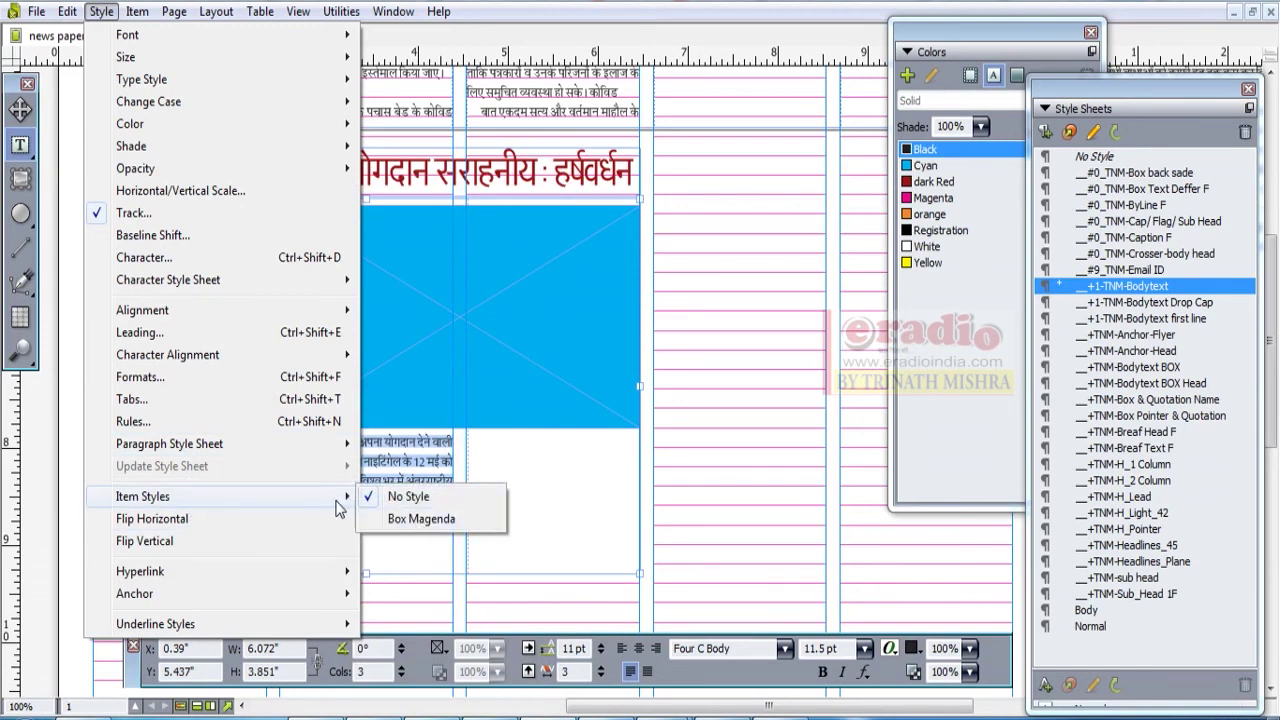
click(493, 369)
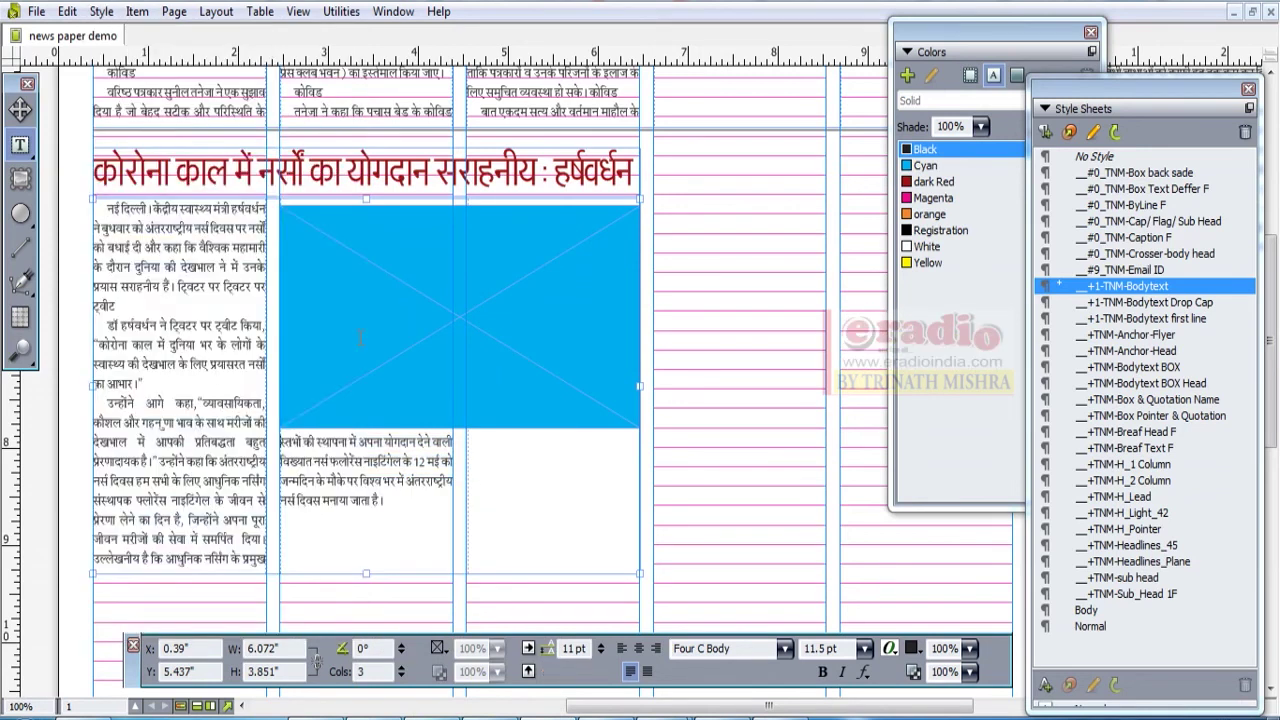
Step: Apply the Box Magenda item style to the cyan picture box in the lower article
click(20, 108)
click(451, 284)
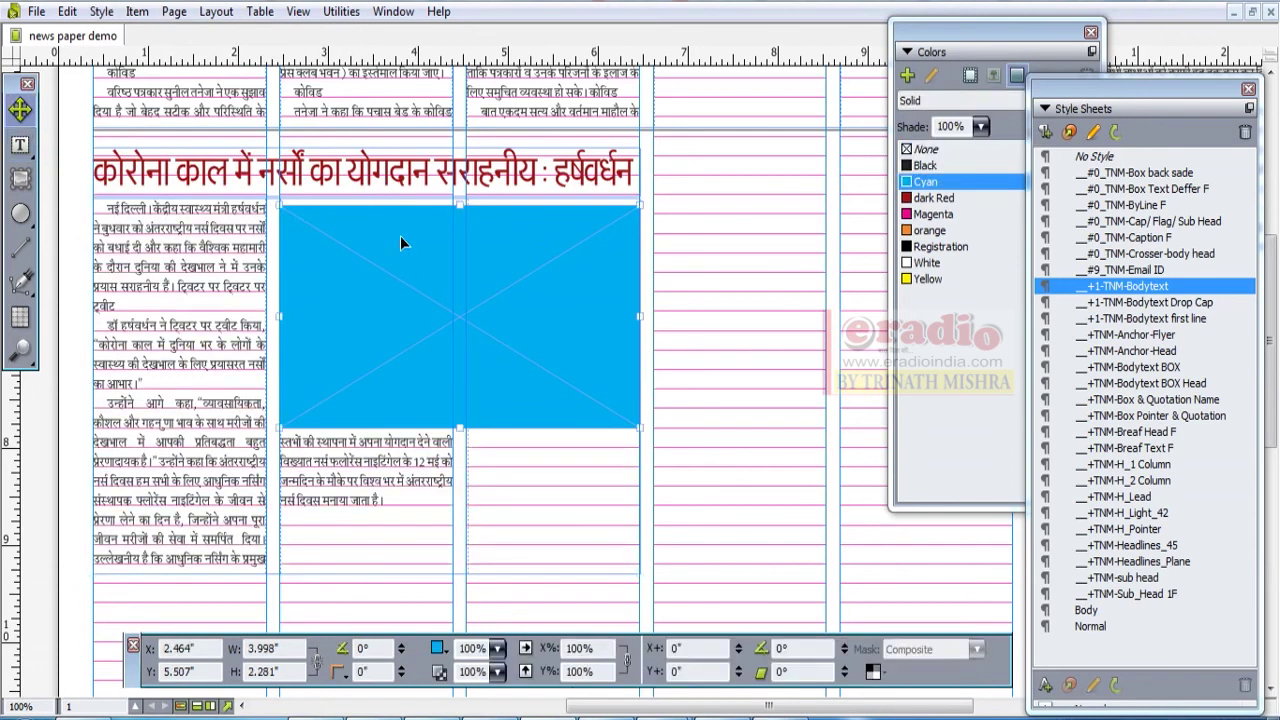
click(101, 11)
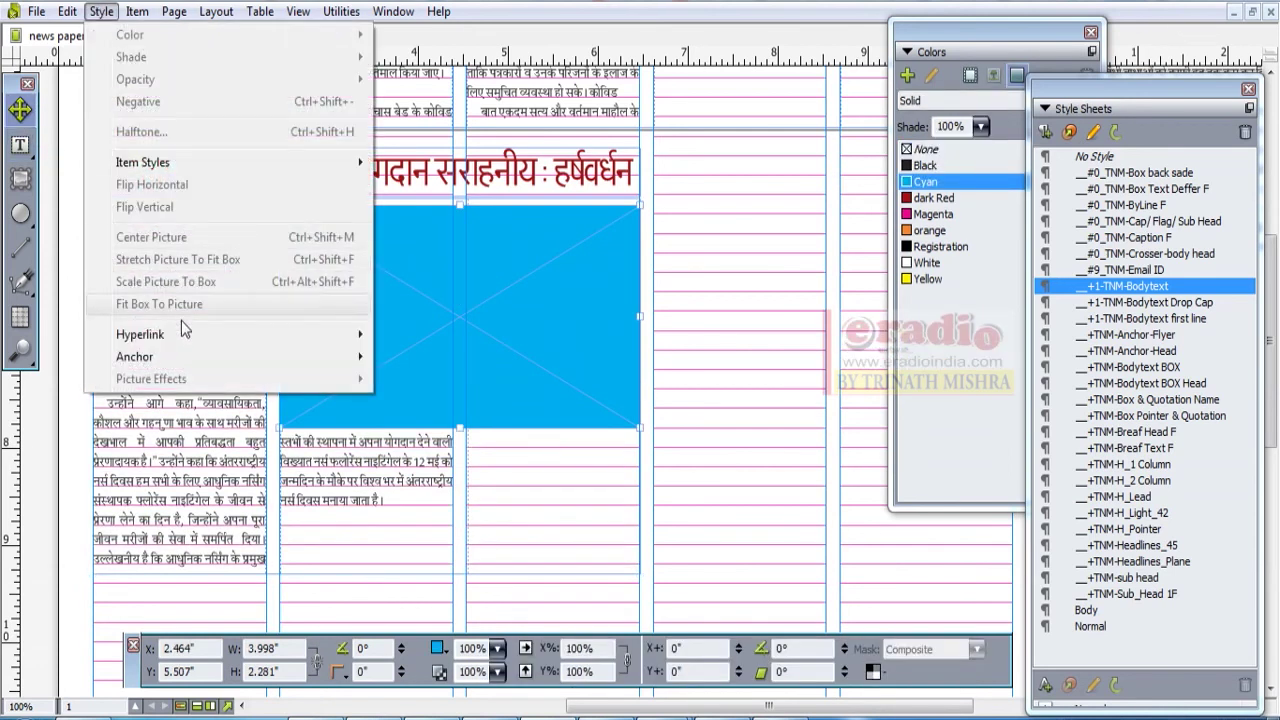
mouse_move(218, 164)
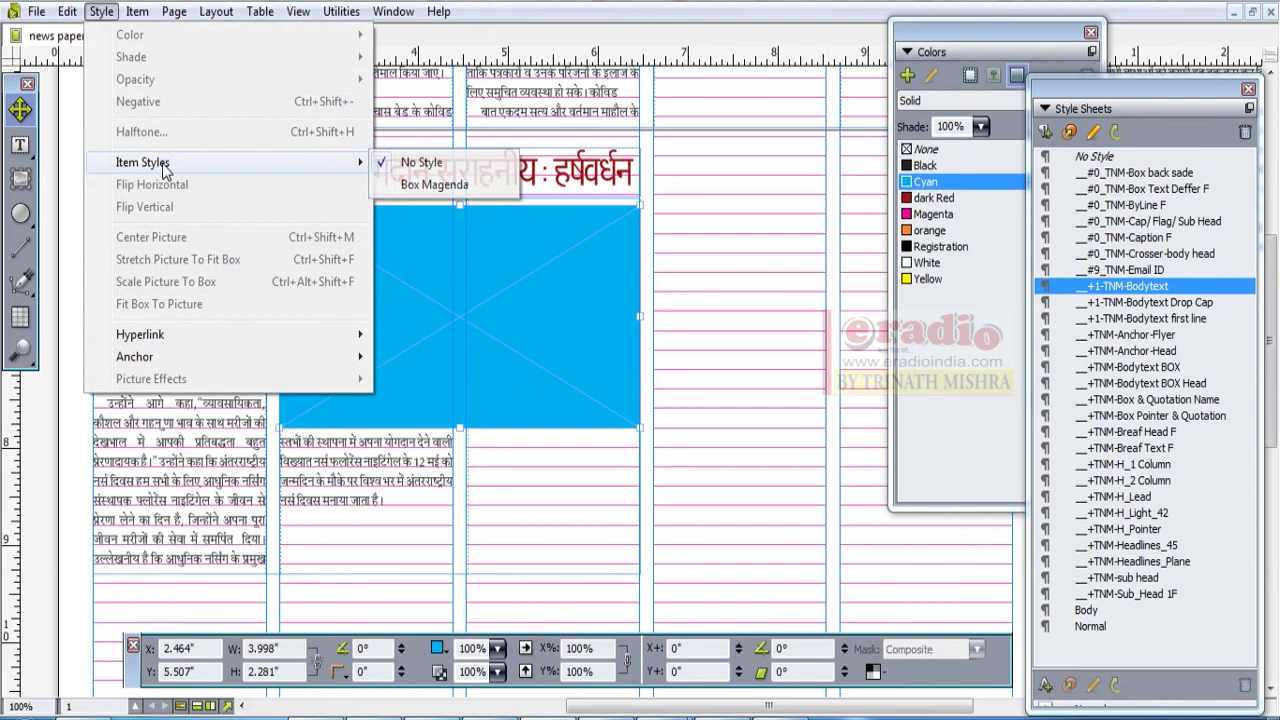
click(434, 185)
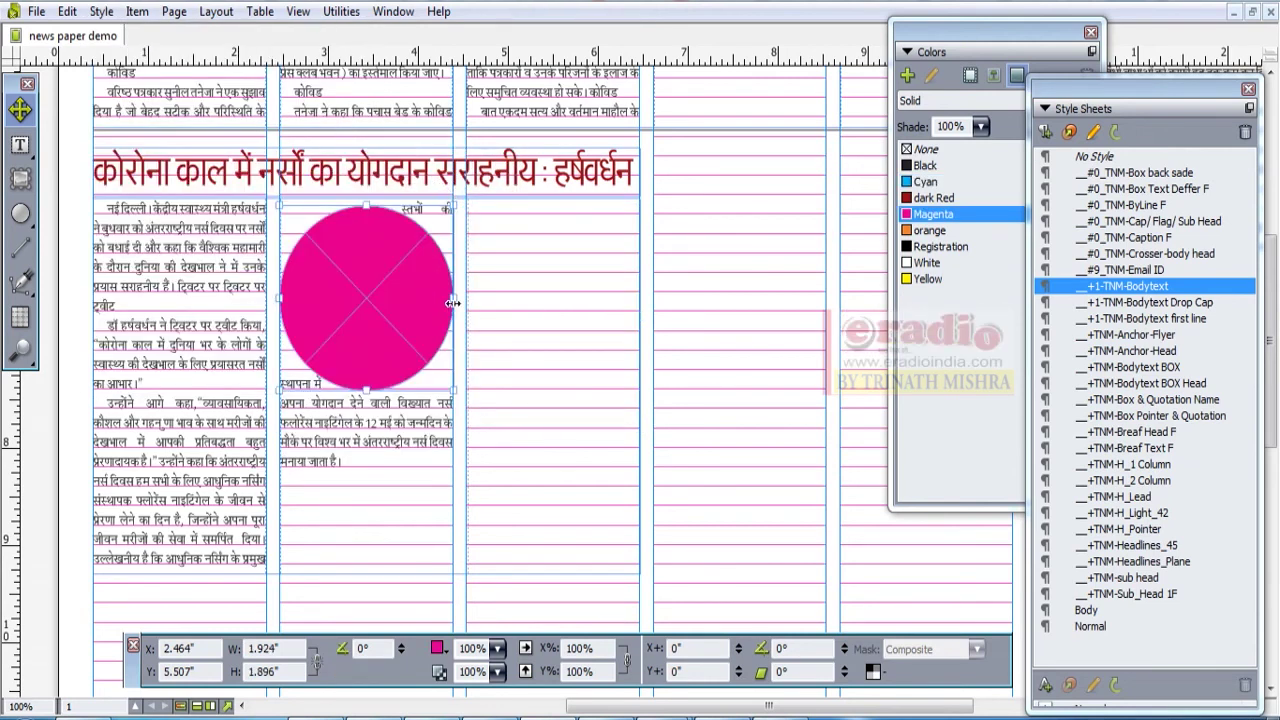
Step: Reset the magenta circular picture box to No Style
click(101, 11)
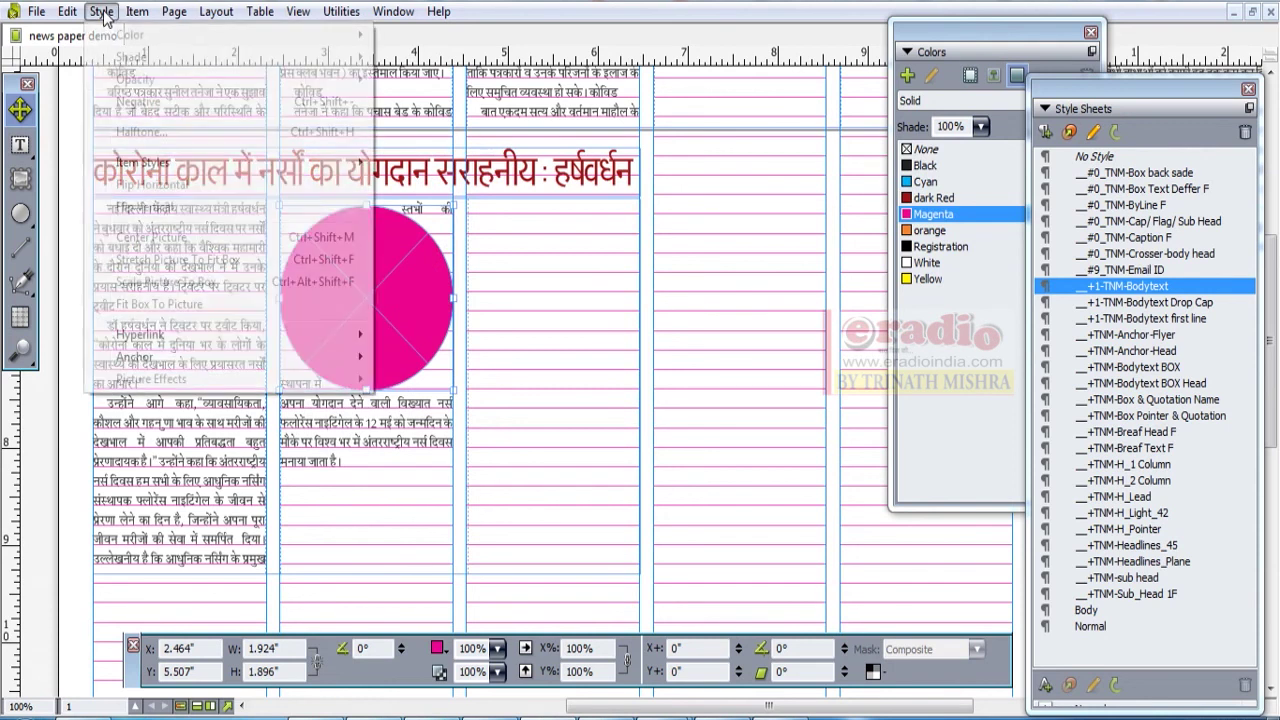
mouse_move(300, 162)
click(408, 164)
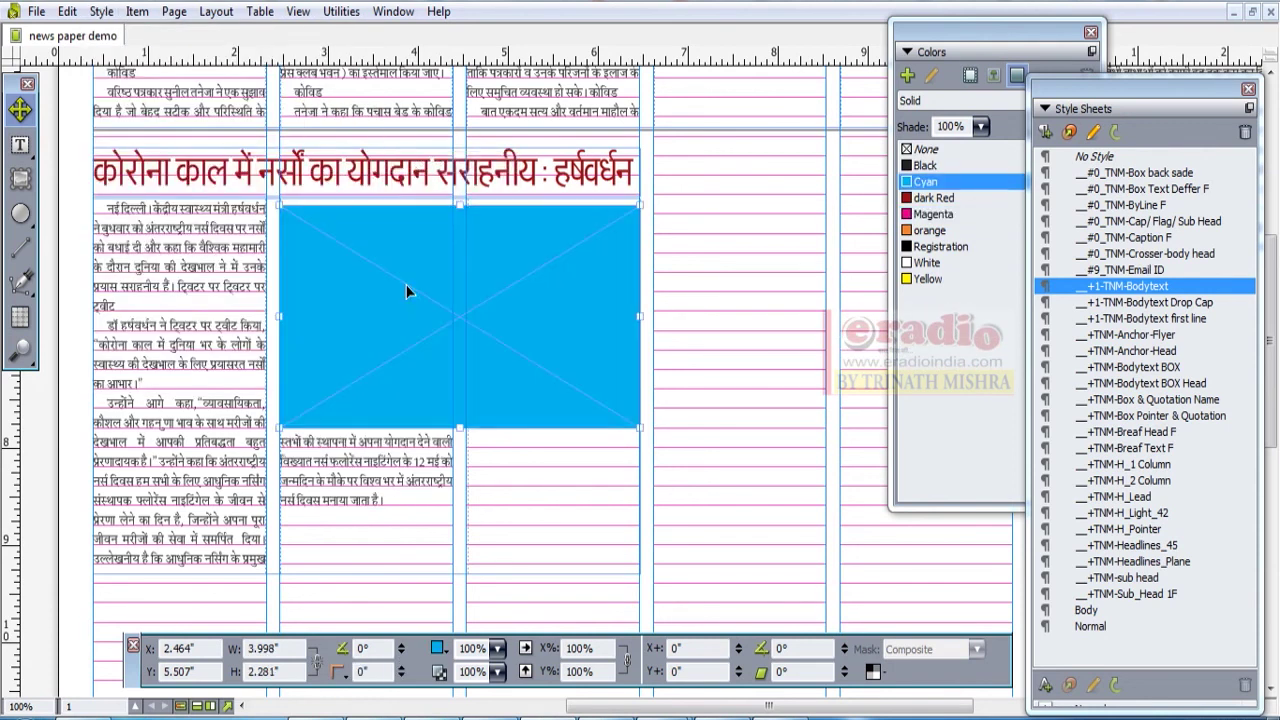
click(101, 11)
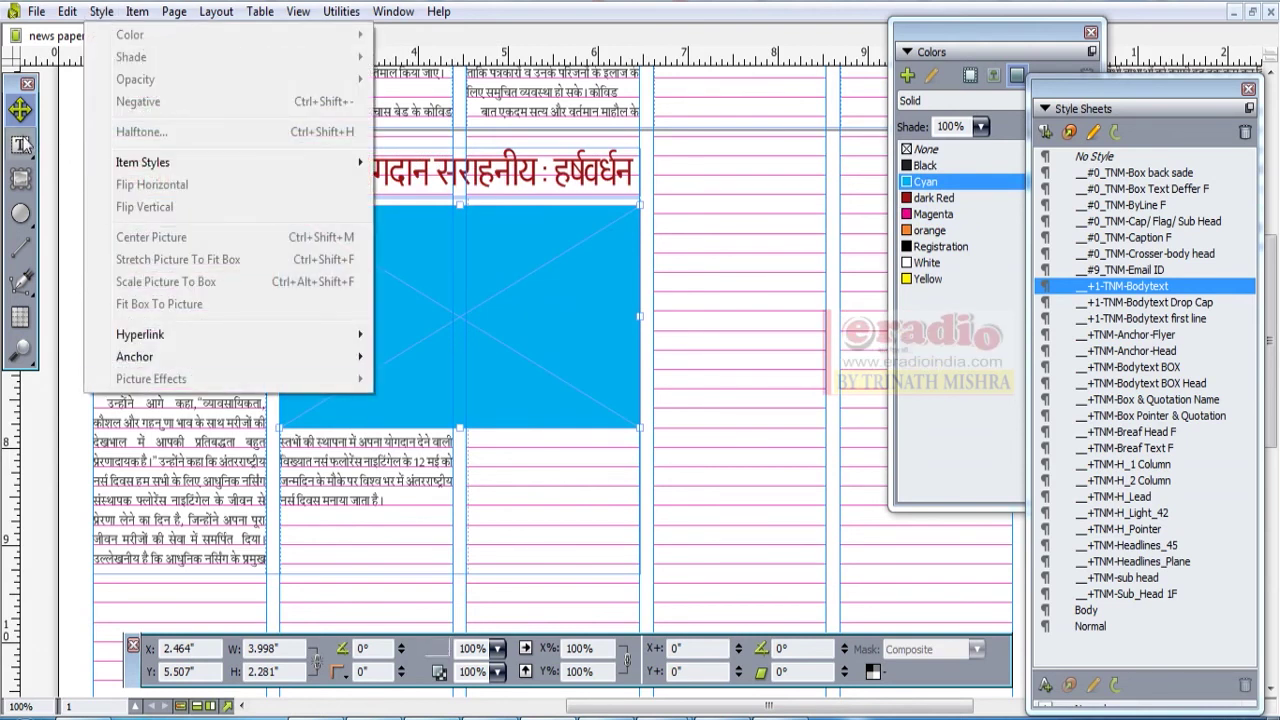
click(20, 144)
click(140, 398)
key(ctrl+a)
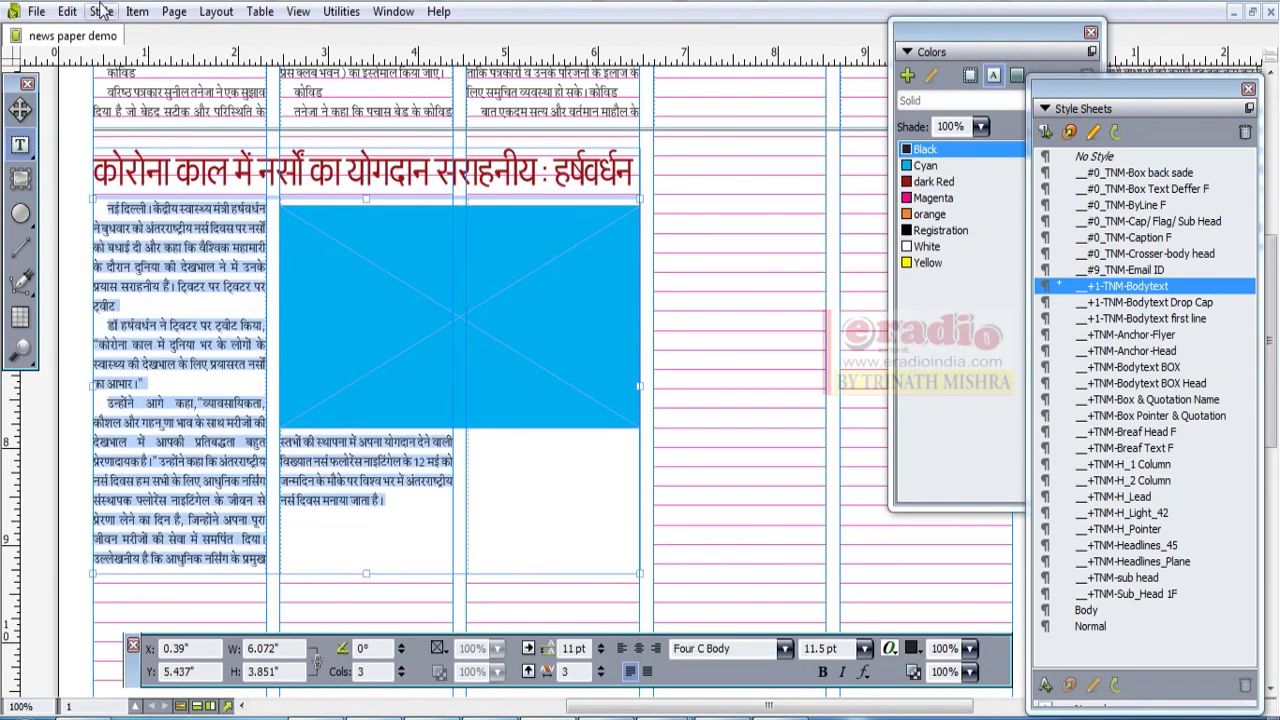
click(101, 11)
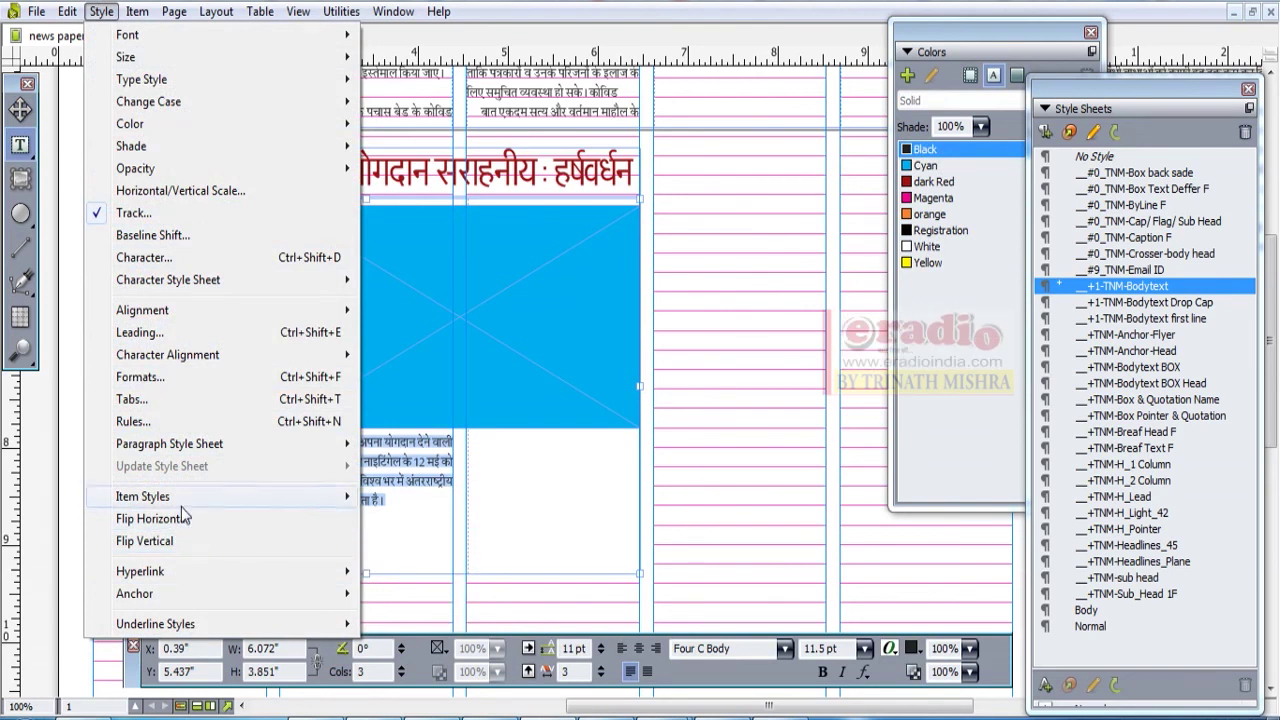
click(512, 335)
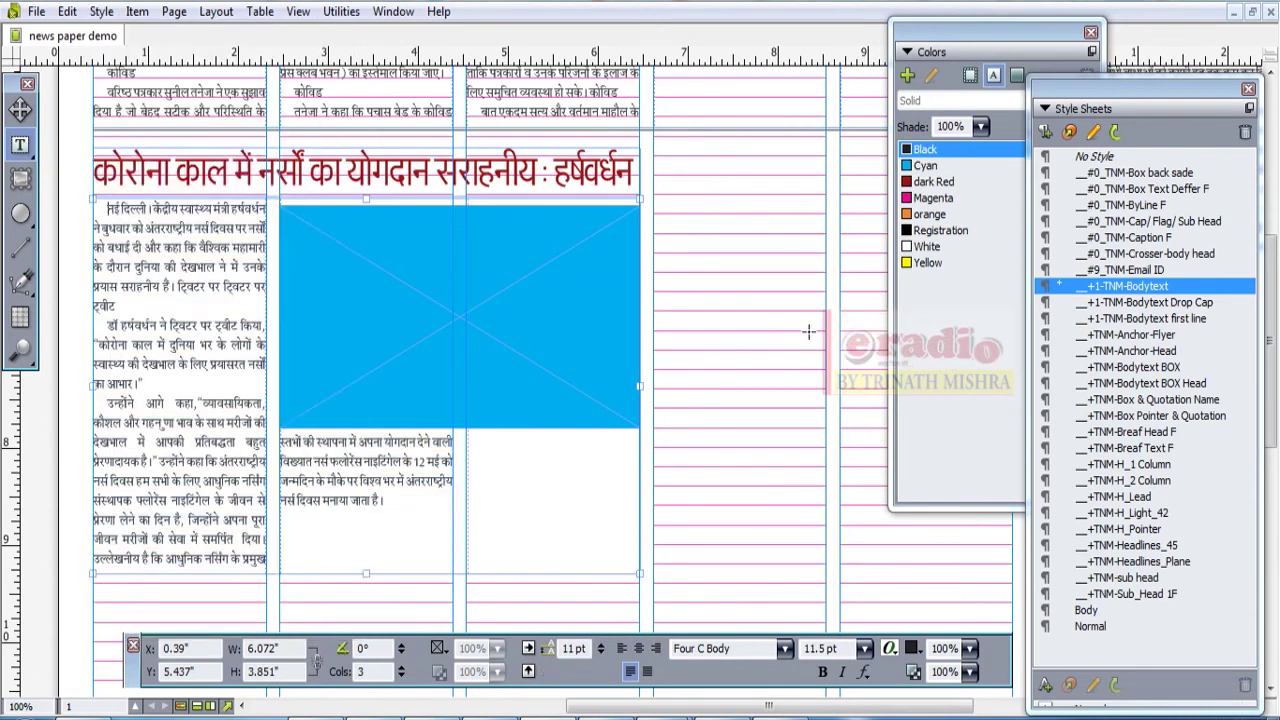
Step: Flip the LEARN&EARN picture in the upper article horizontally
click(454, 297)
scroll(494, 222, up, 5)
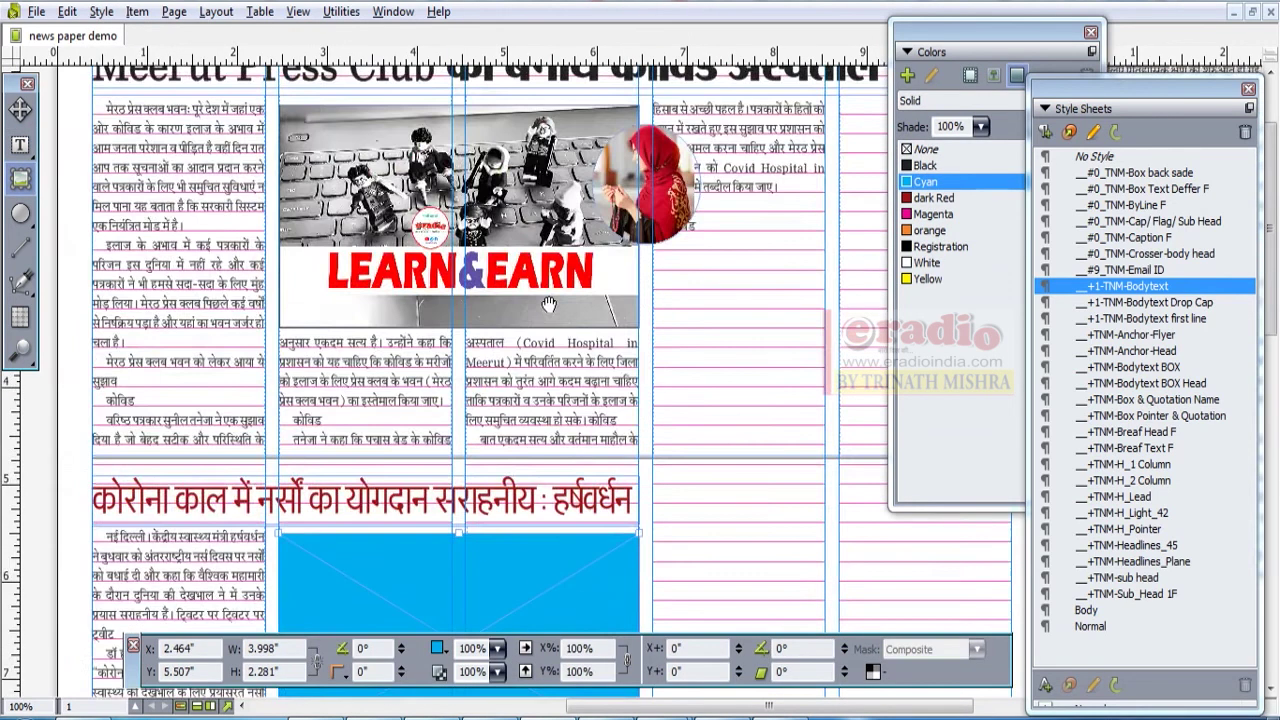
click(442, 348)
key(ctrl+plus)
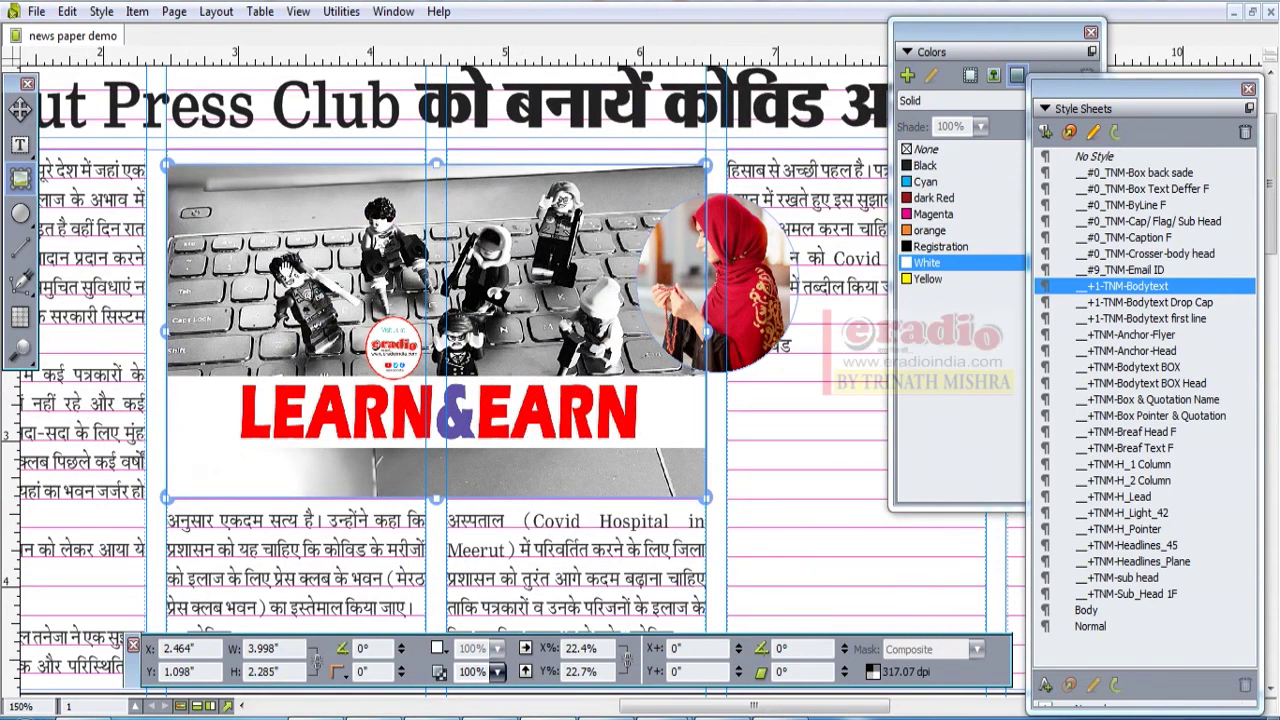
click(101, 14)
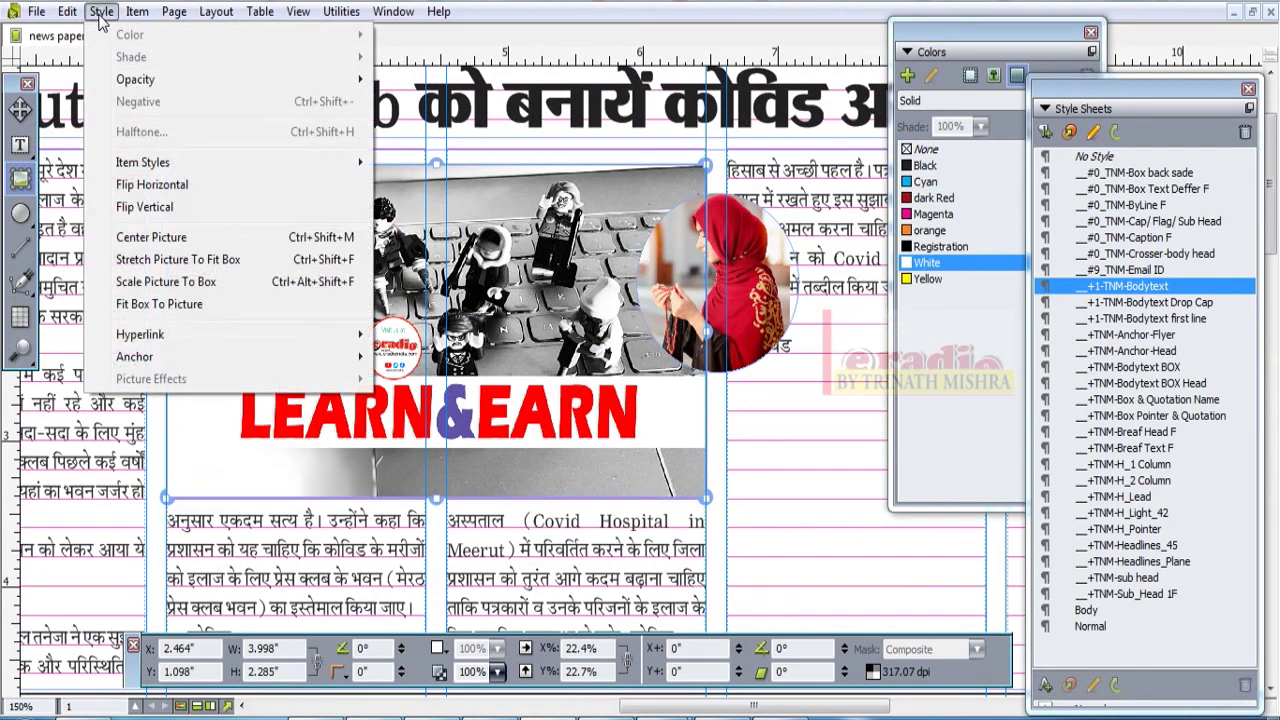
mouse_move(78, 12)
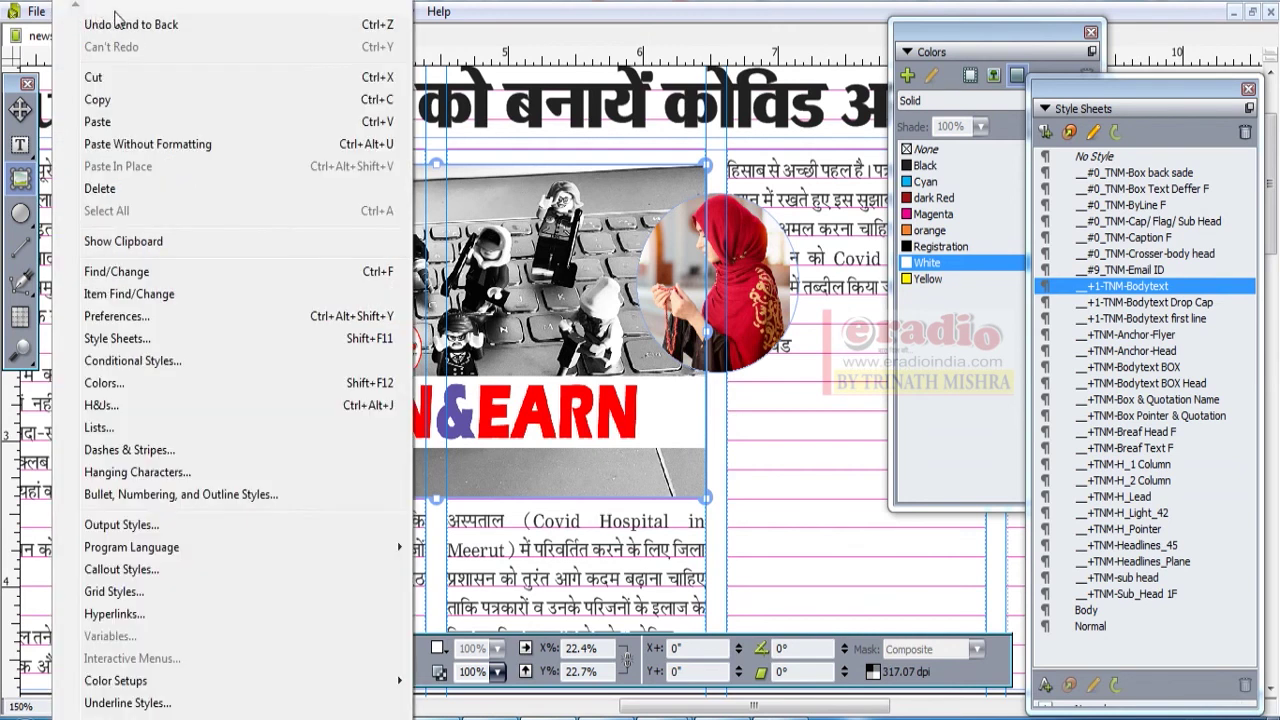
click(115, 22)
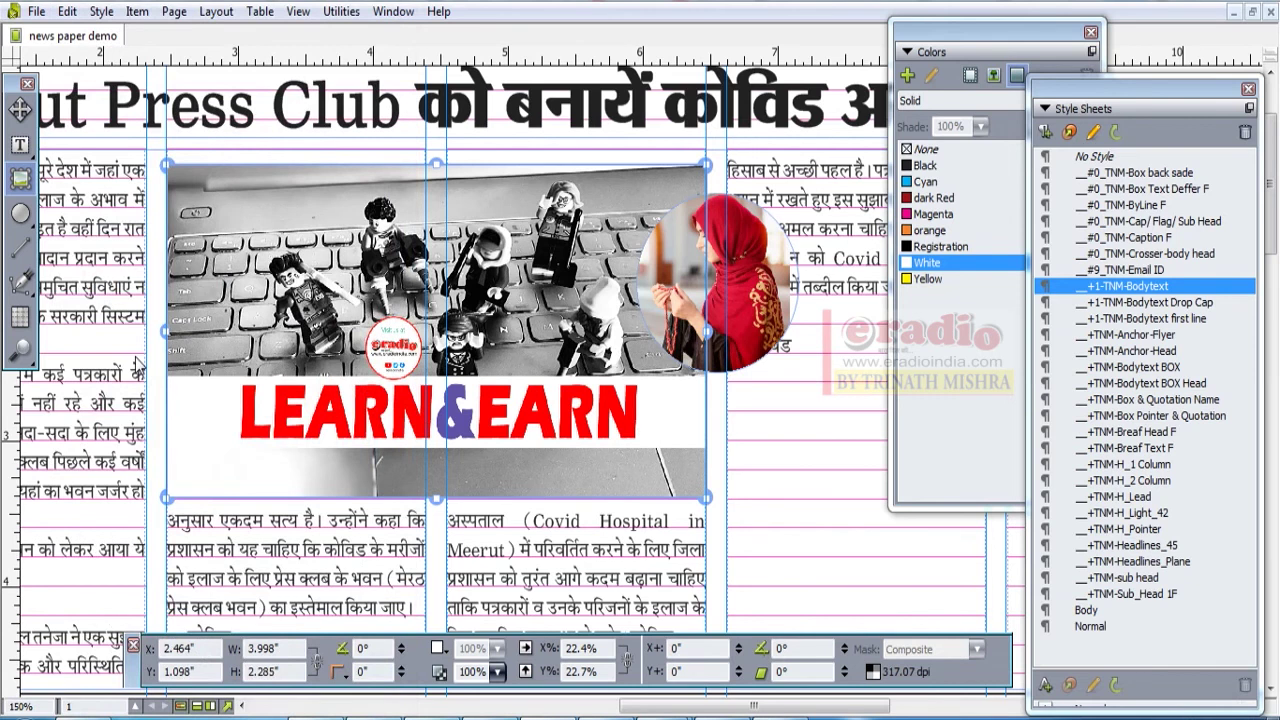
click(432, 322)
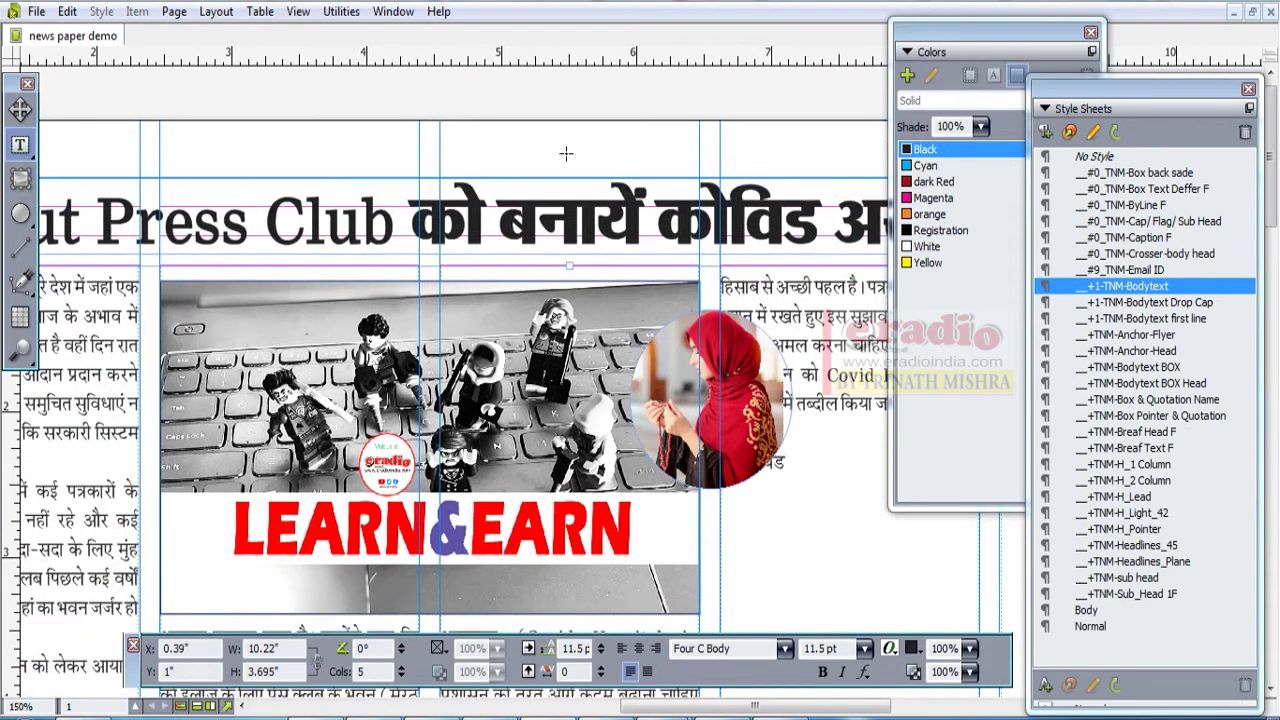
click(537, 312)
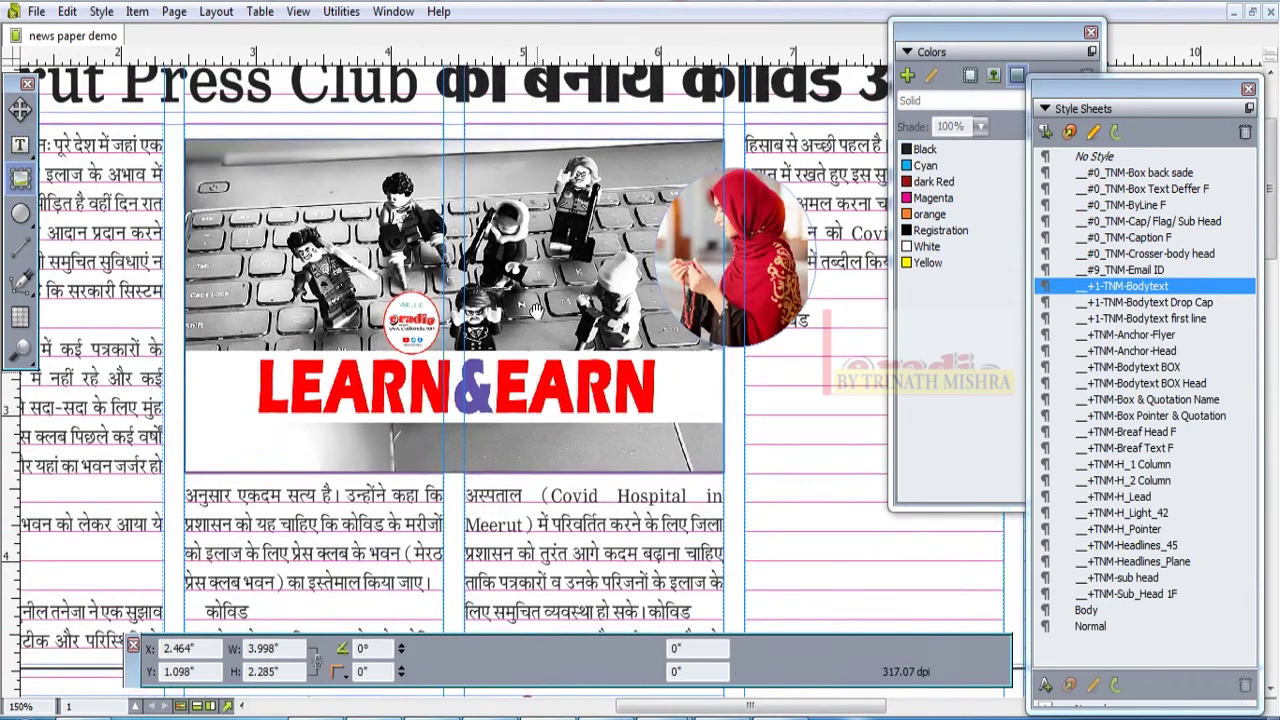
click(101, 11)
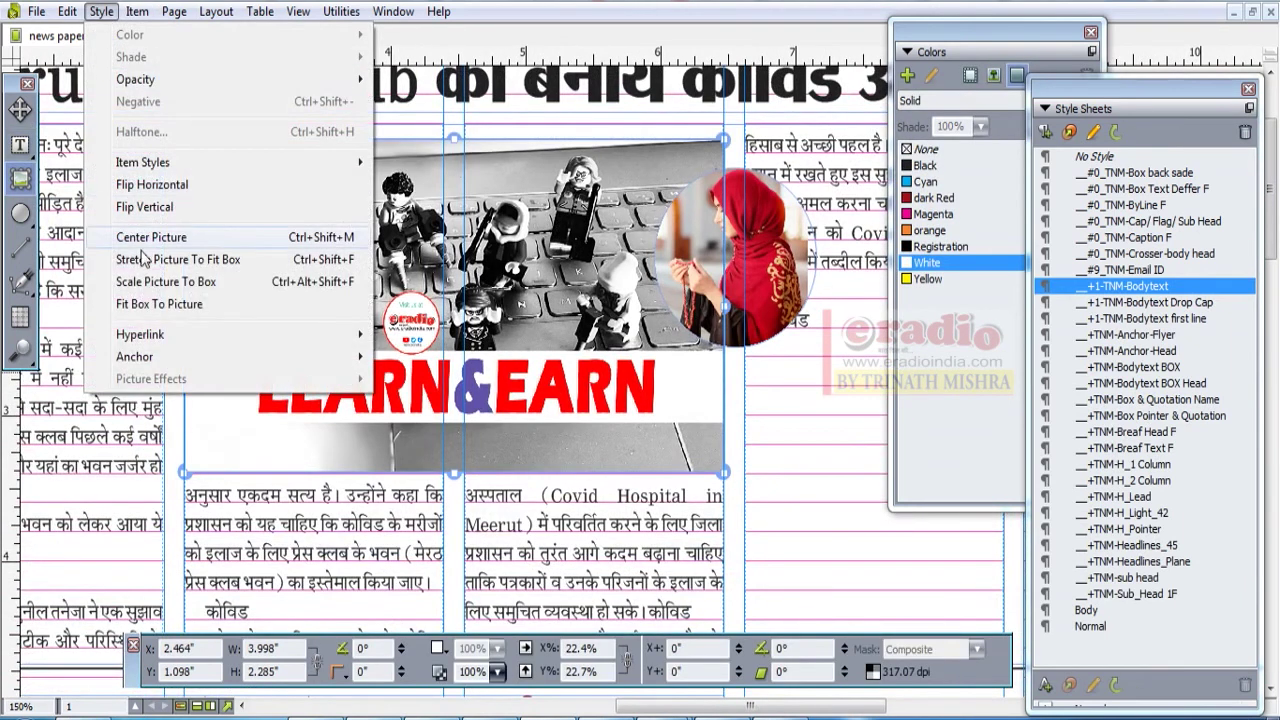
click(151, 188)
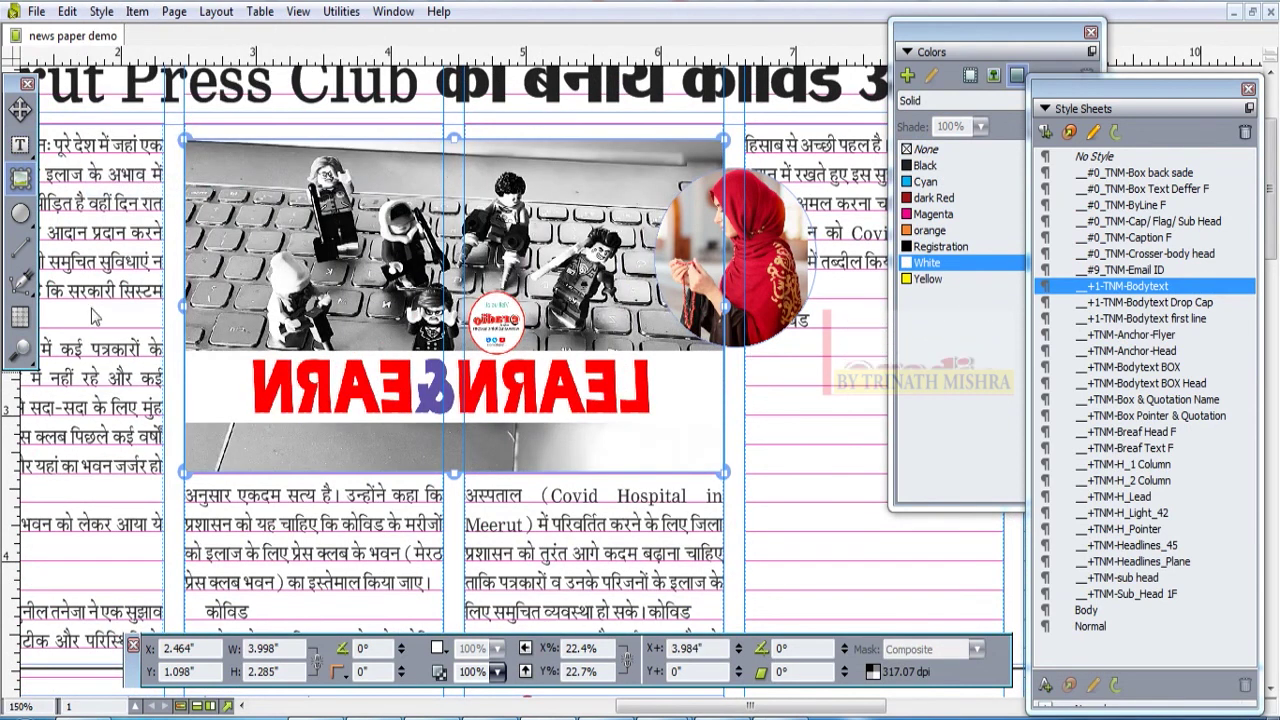
Step: Flip the LEARN&EARN picture in the upper article vertically
click(101, 11)
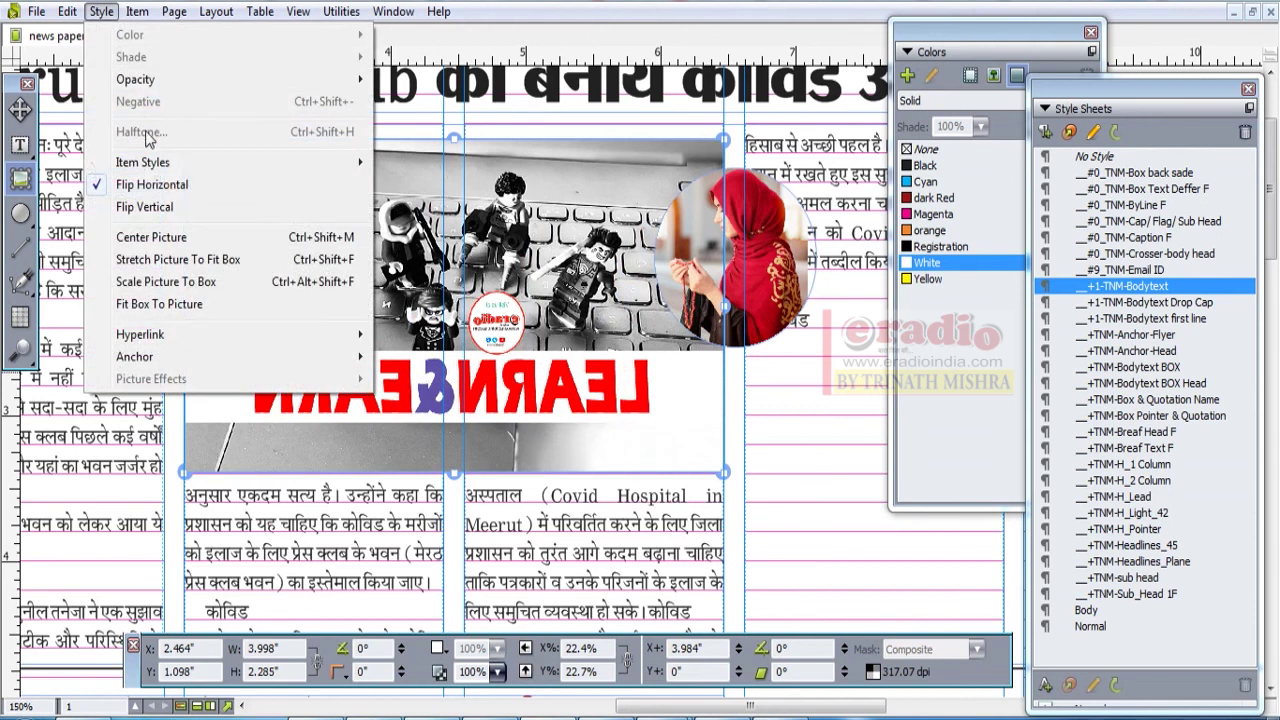
click(170, 209)
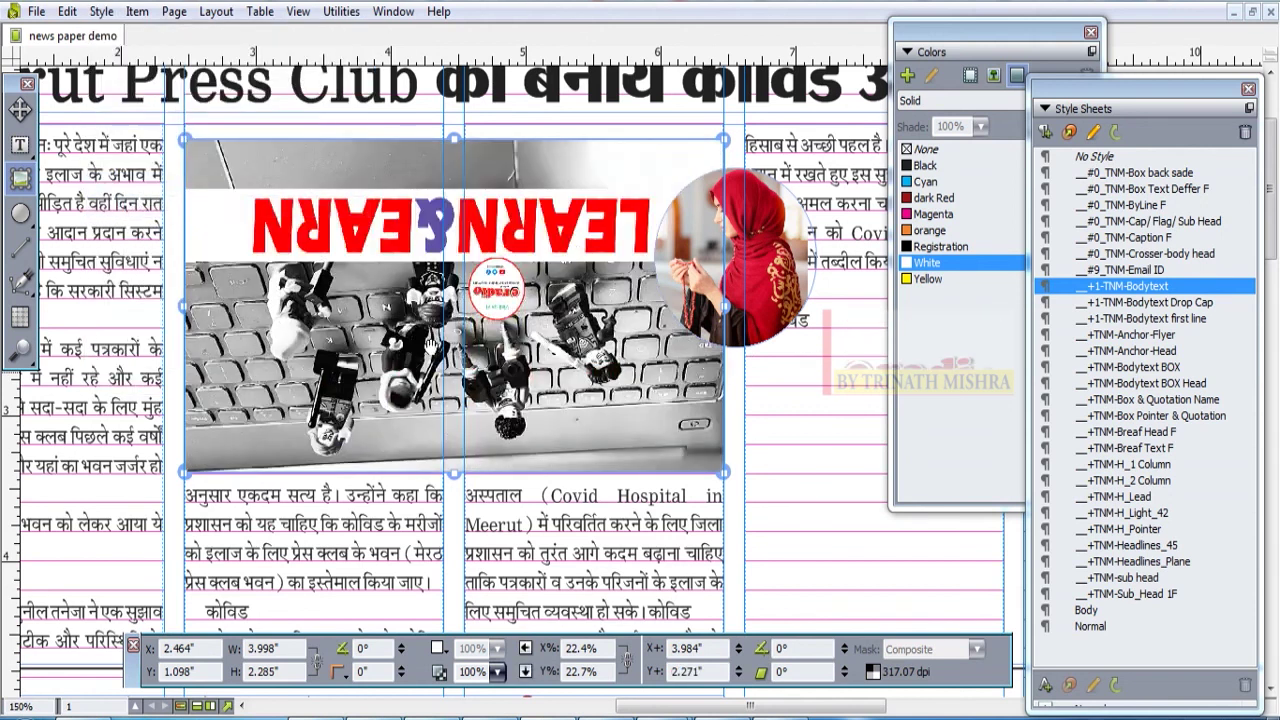
Step: Turn off both the horizontal and the vertical flip on the LEARN&EARN picture
click(101, 11)
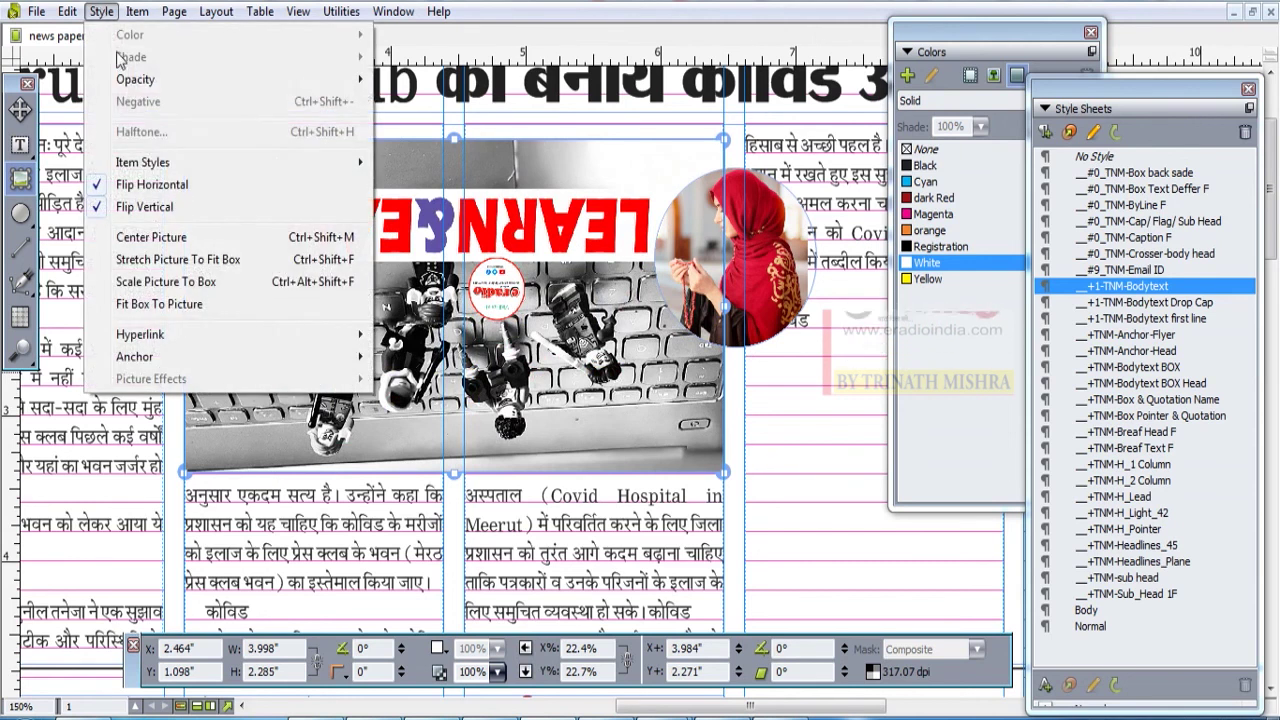
click(150, 176)
click(101, 11)
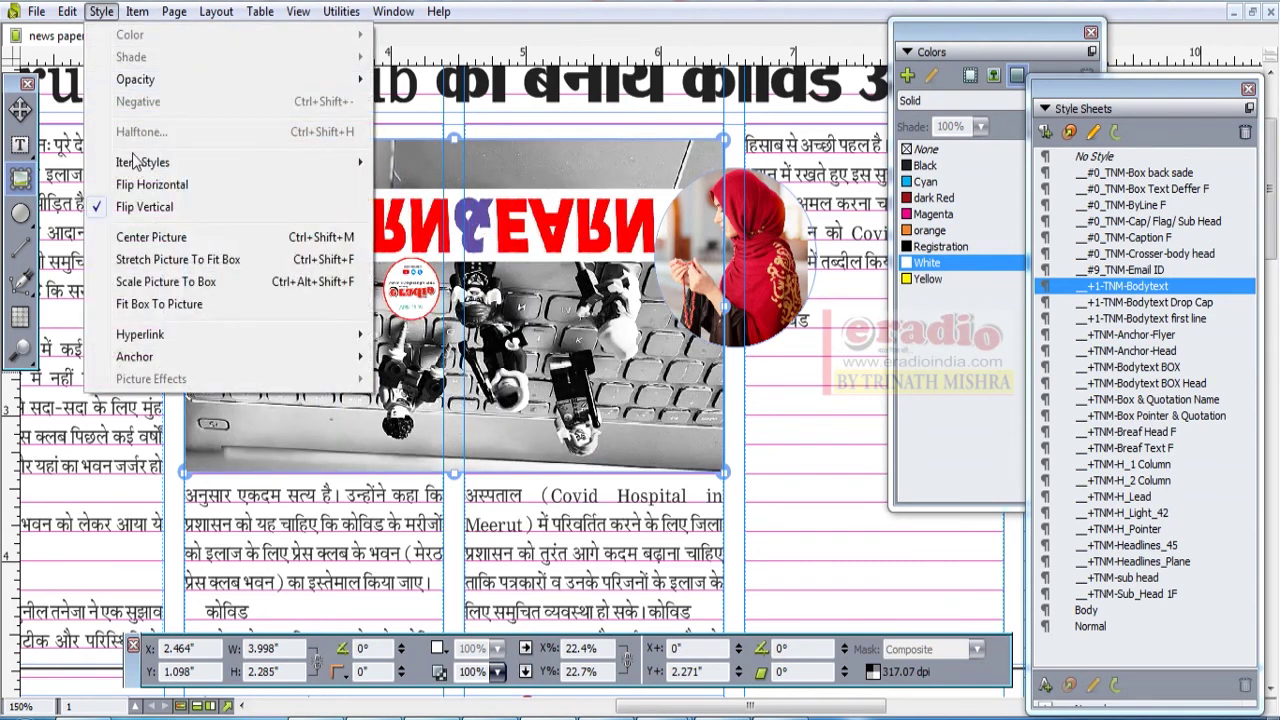
click(150, 203)
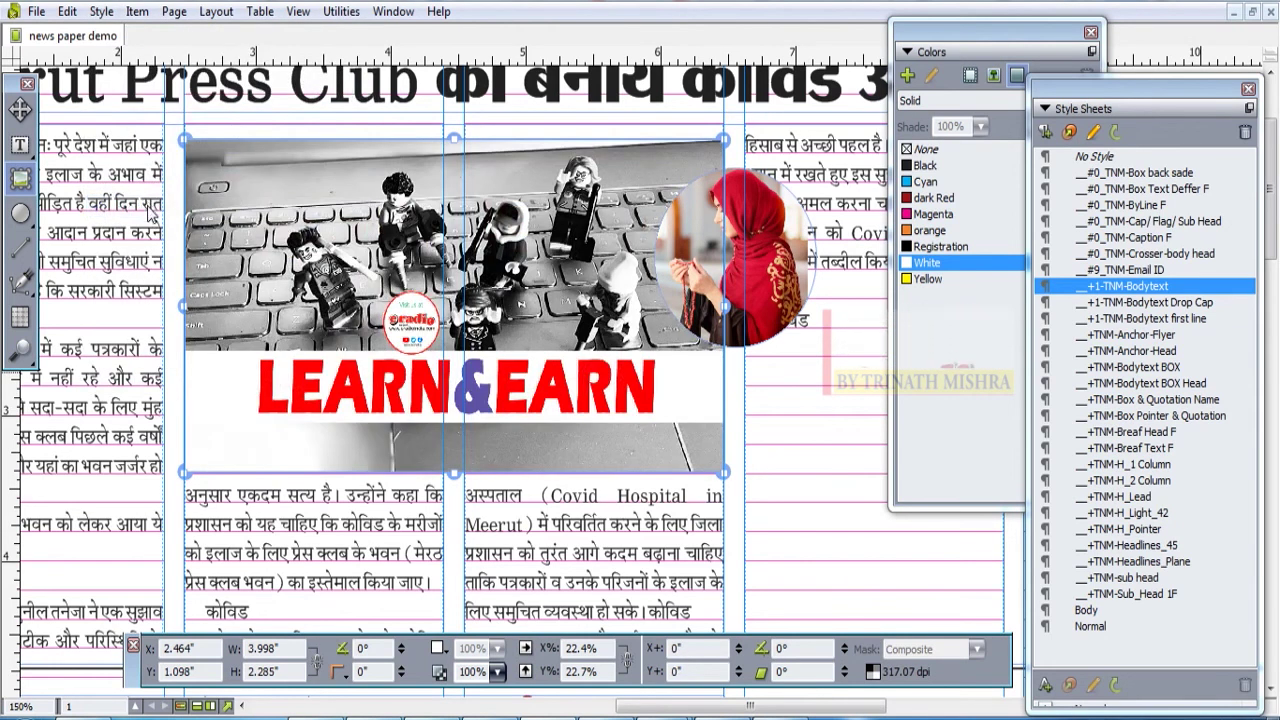
Step: Select all body text of the lower article and examine the Style commands for text, including Paragraph Style Sheet, Anchor and Underline Styles
click(101, 12)
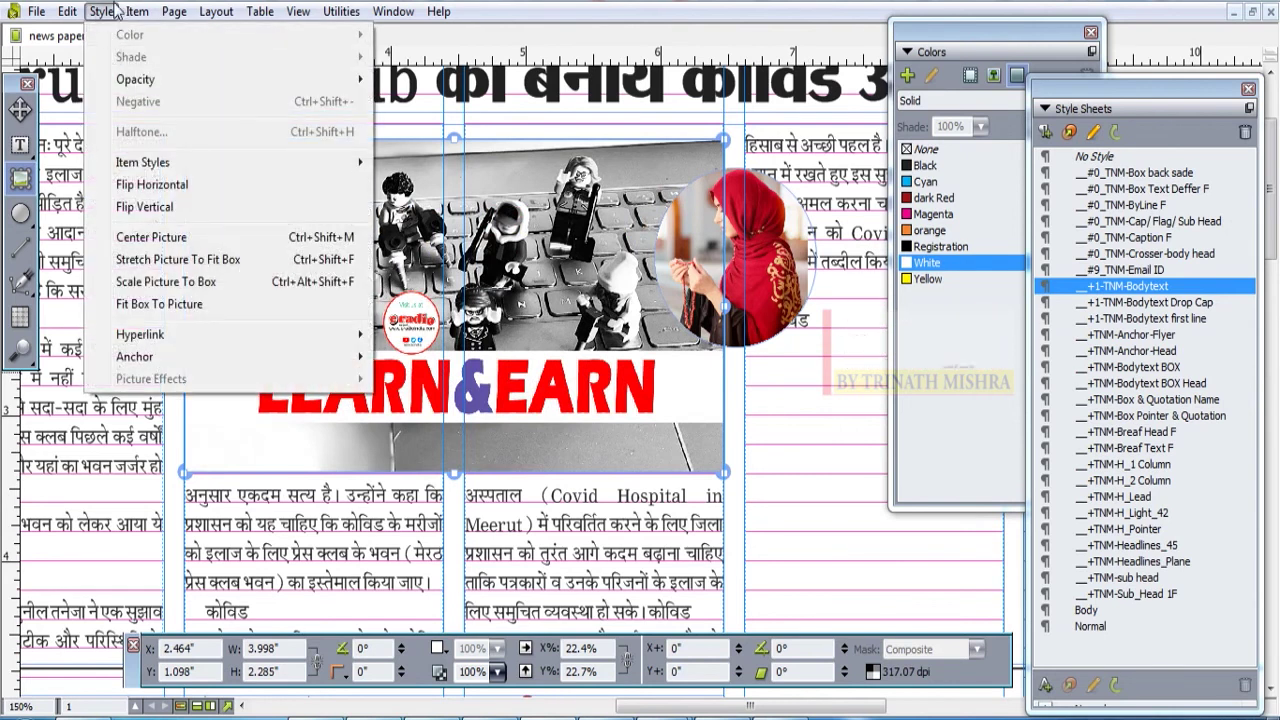
click(605, 538)
double_click(605, 538)
triple_click(605, 530)
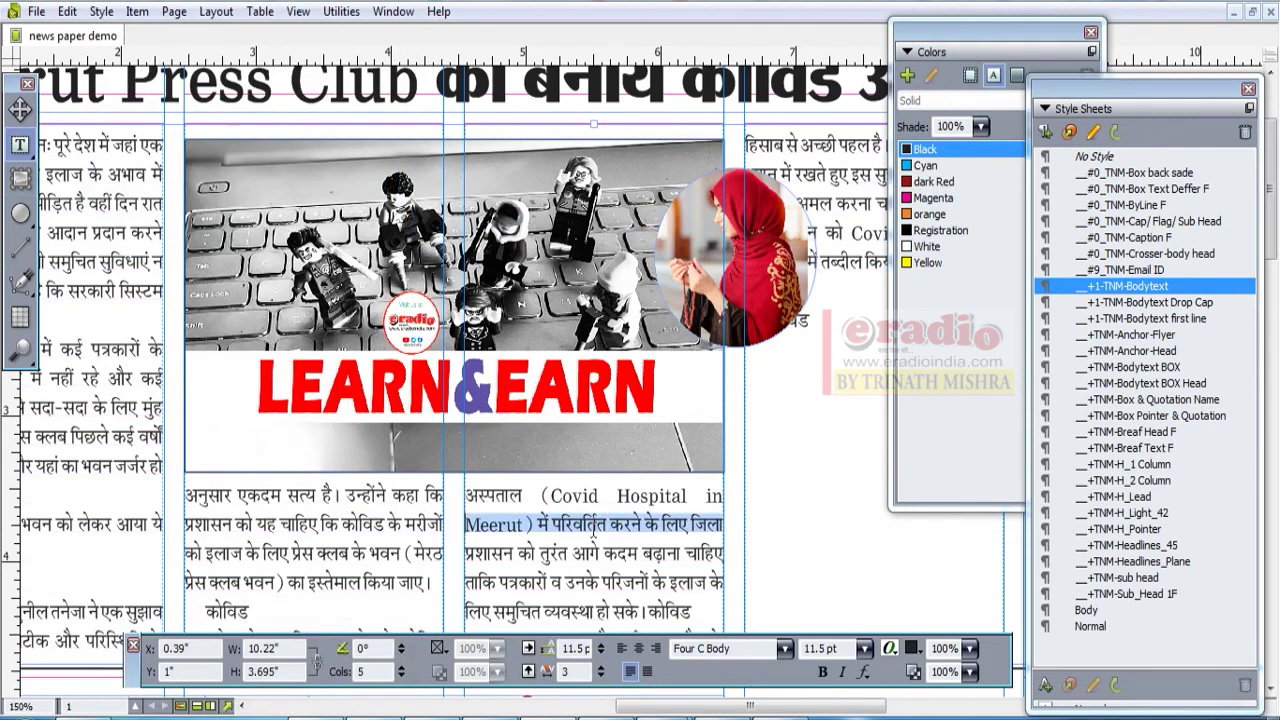
key(ctrl+a)
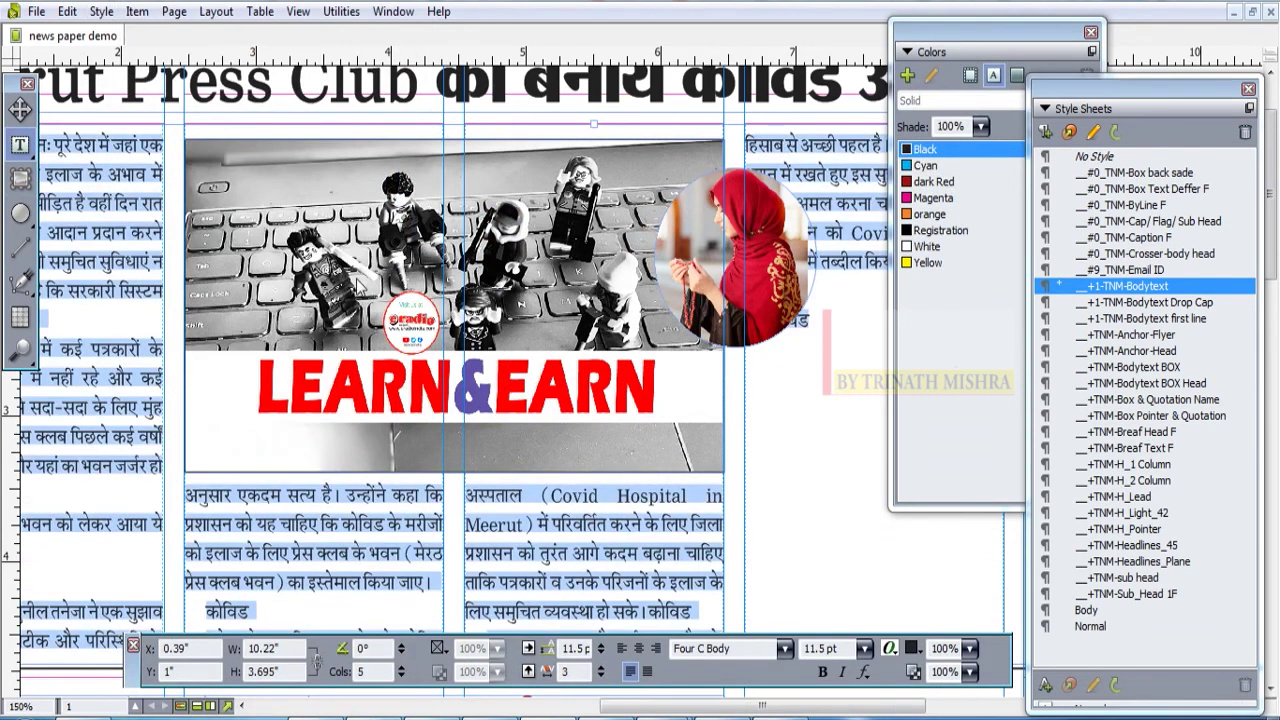
key(ctrl+1)
scroll(239, 372, down, 5)
drag(239, 372, 486, 315)
click(354, 322)
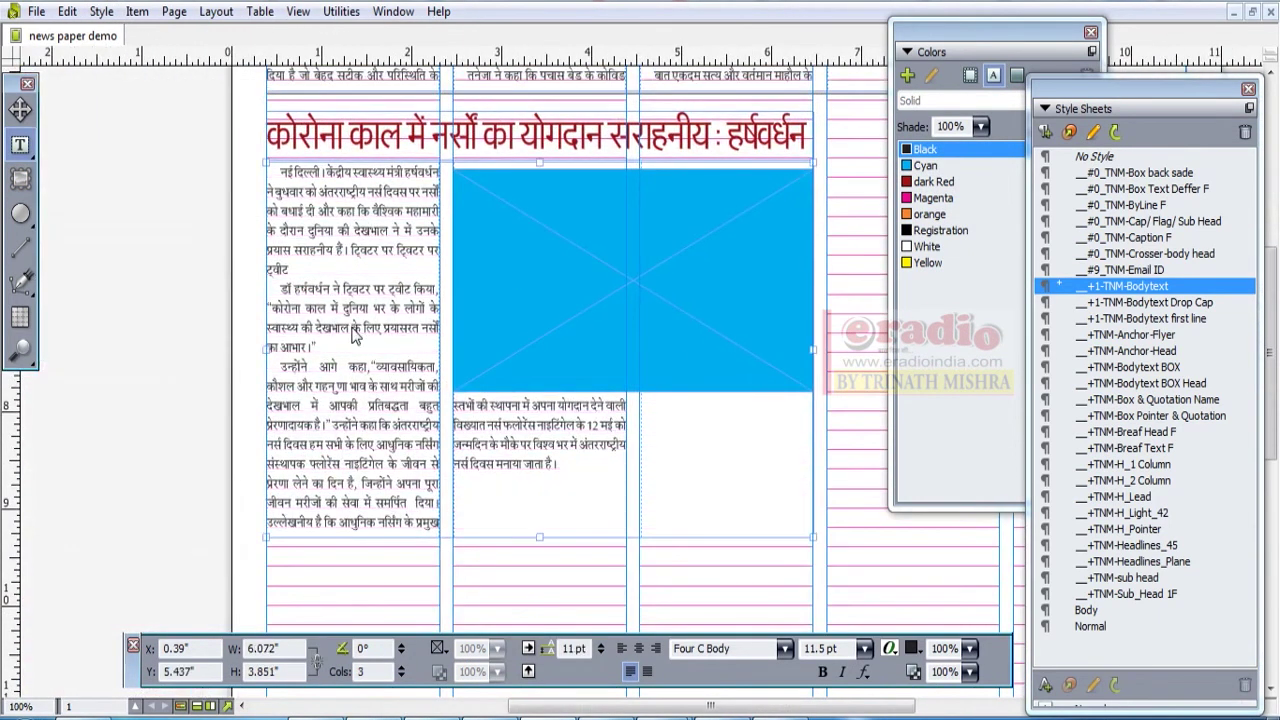
key(ctrl+a)
click(100, 11)
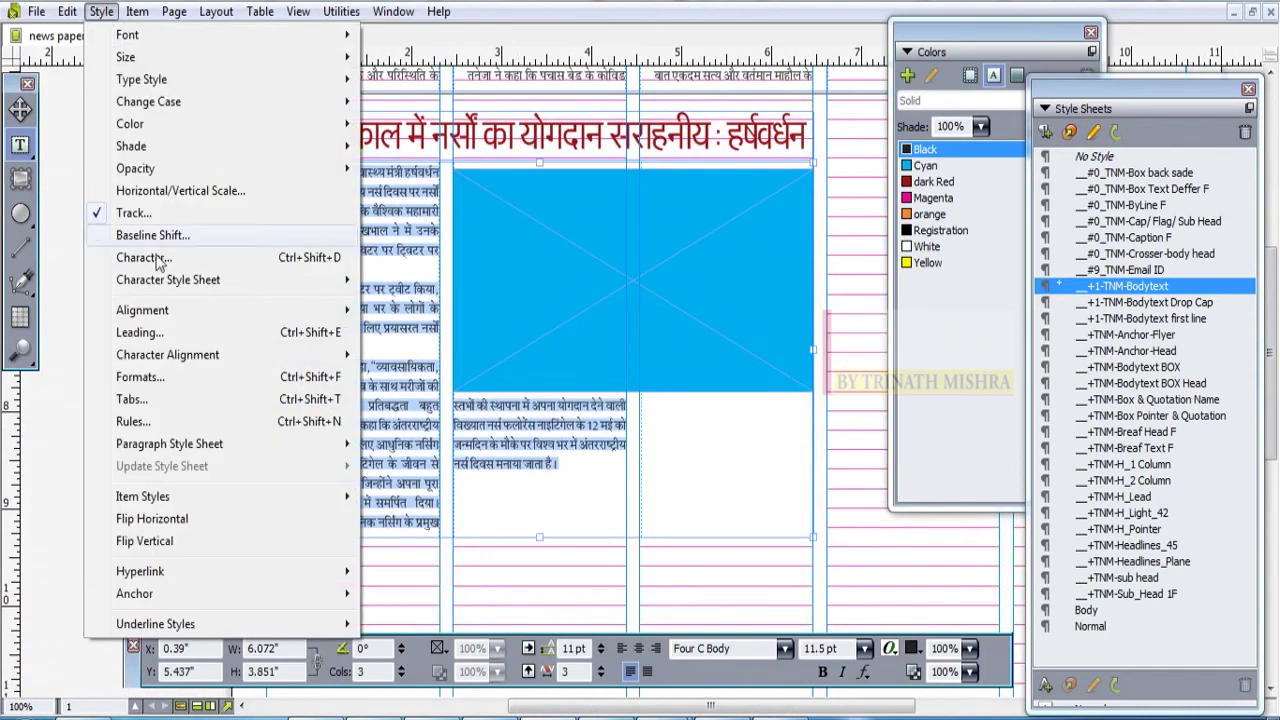
mouse_move(189, 456)
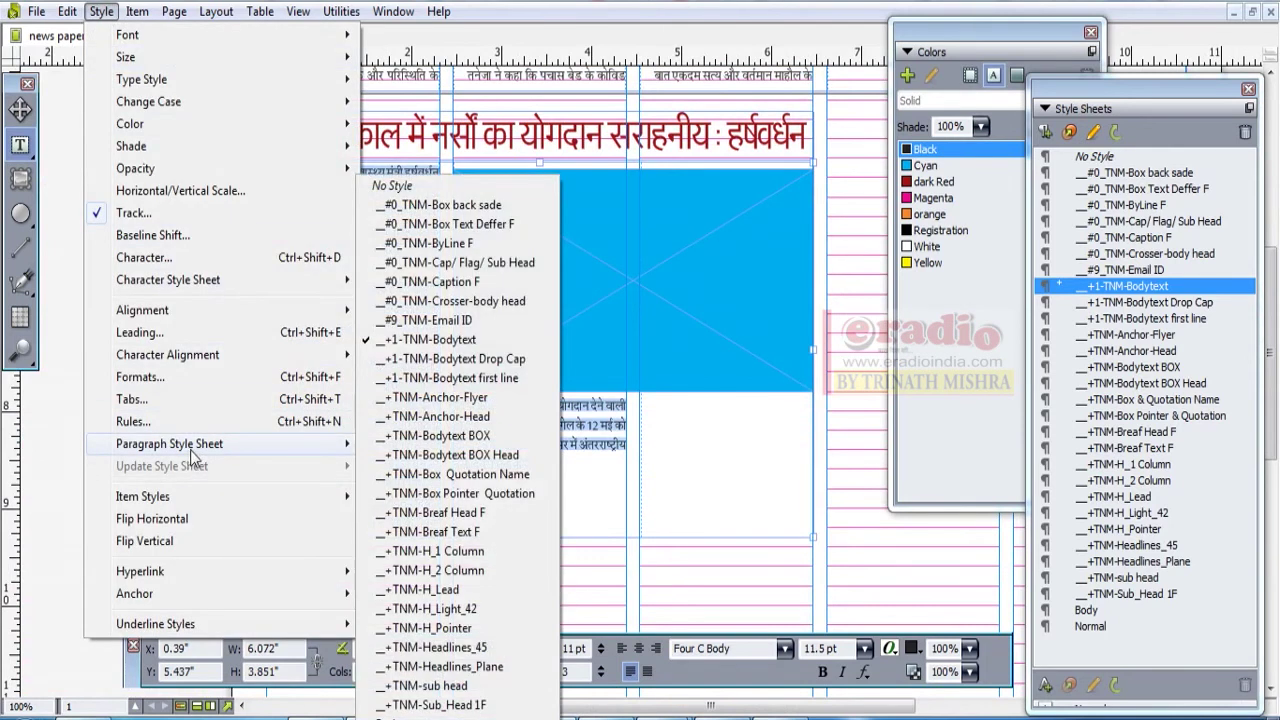
mouse_move(167, 595)
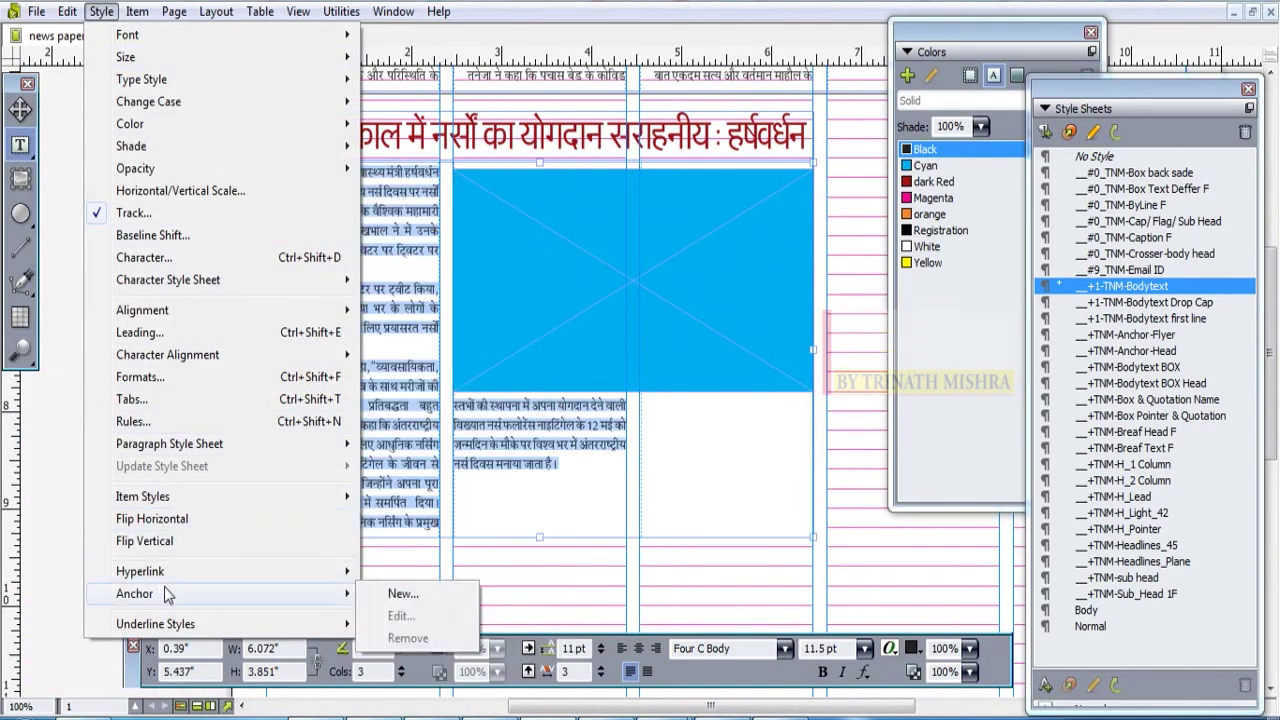
mouse_move(185, 630)
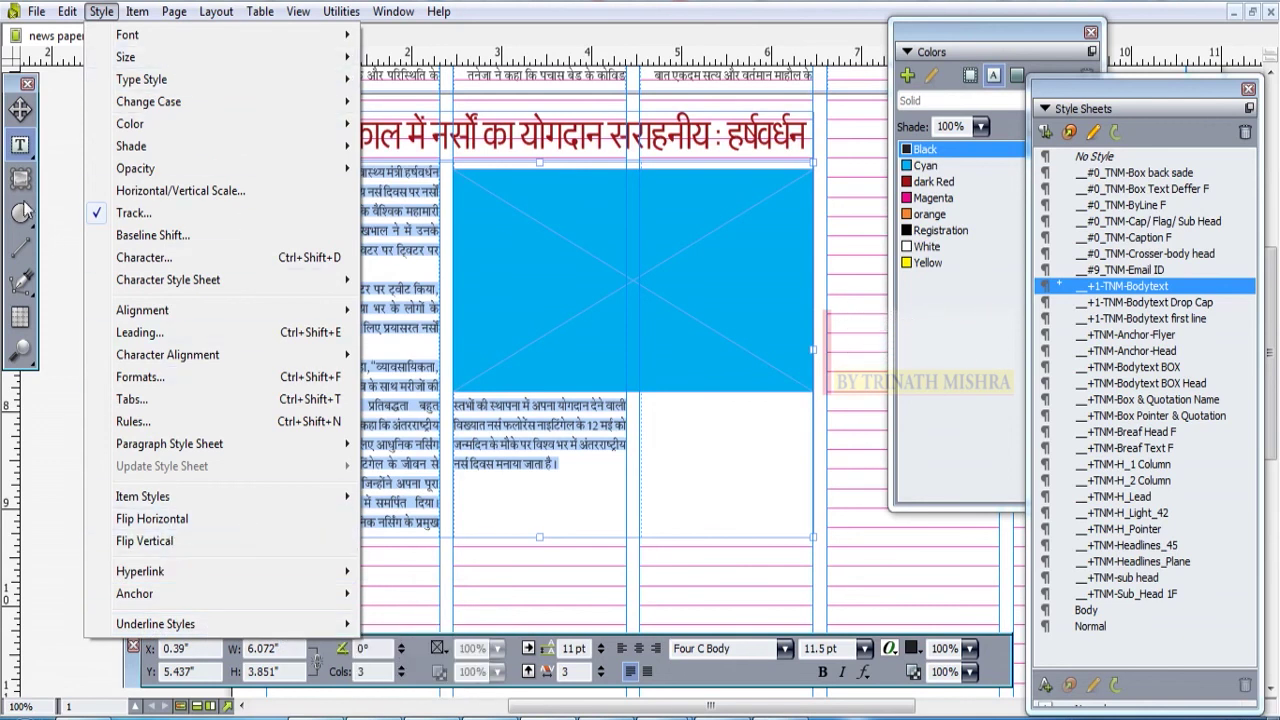
click(20, 110)
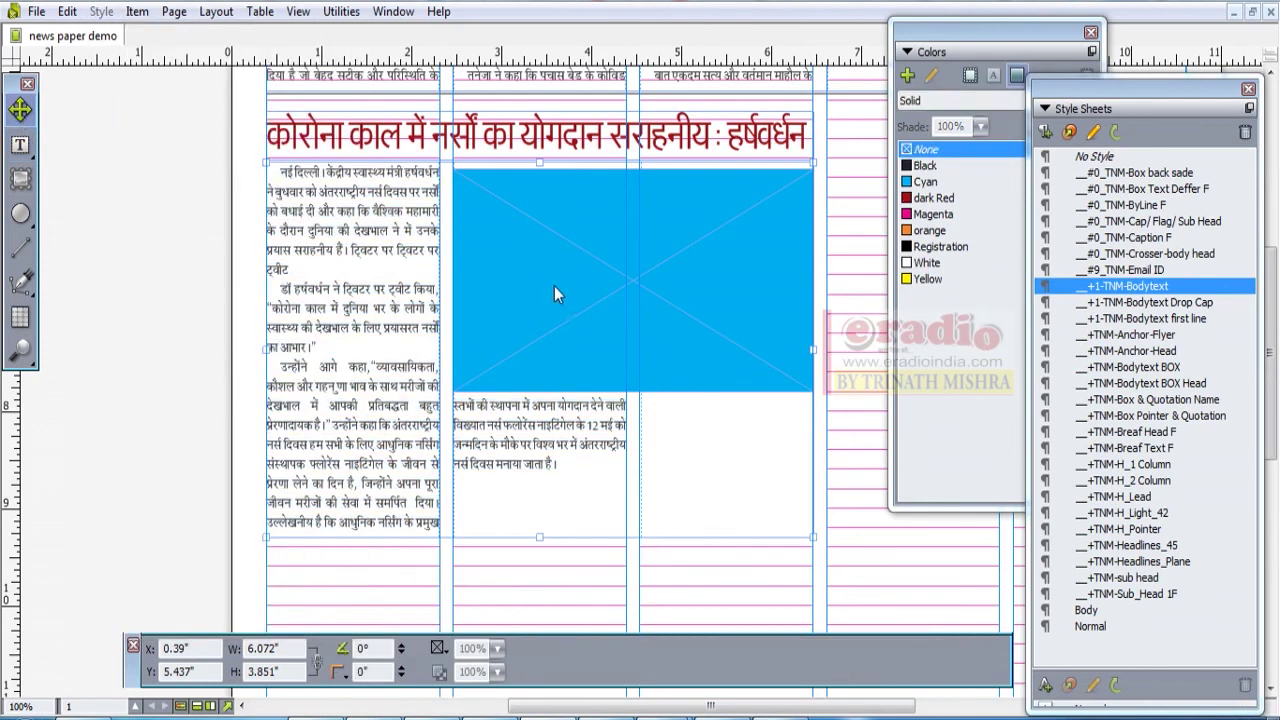
Step: Select the LEARN&EARN picture in the upper article and stretch it to fit its box
scroll(558, 286, up, 5)
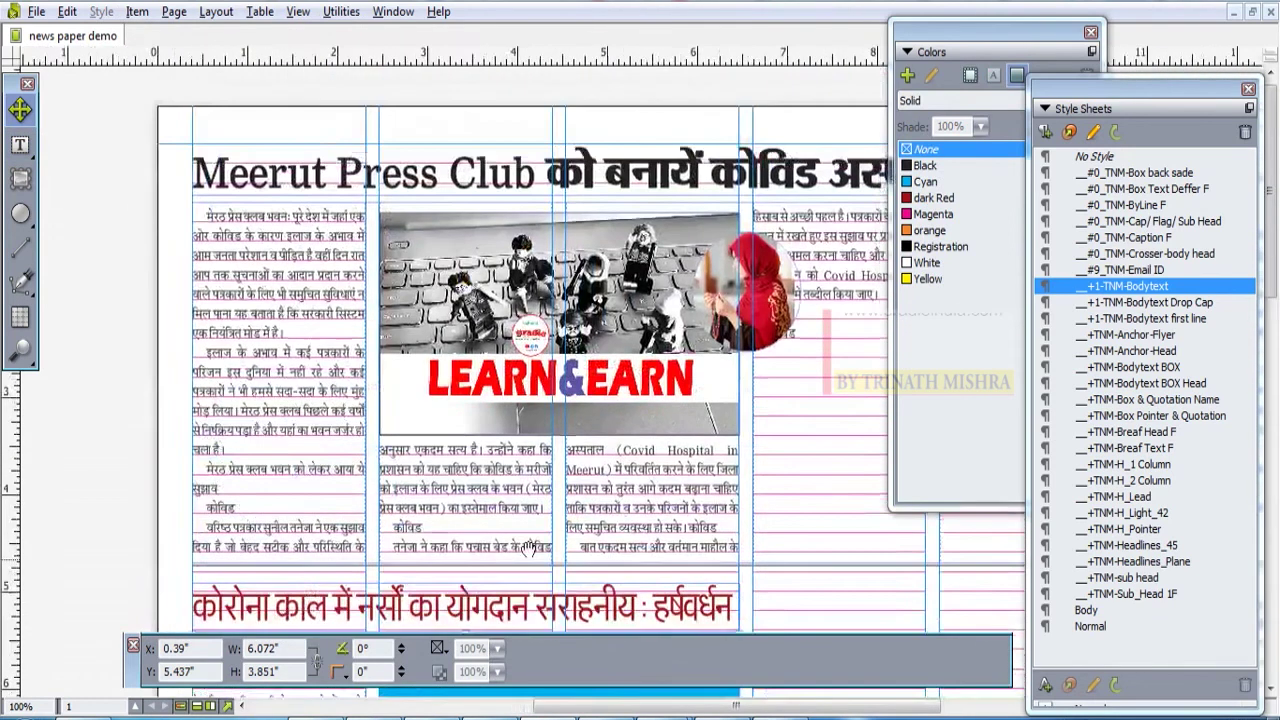
click(445, 243)
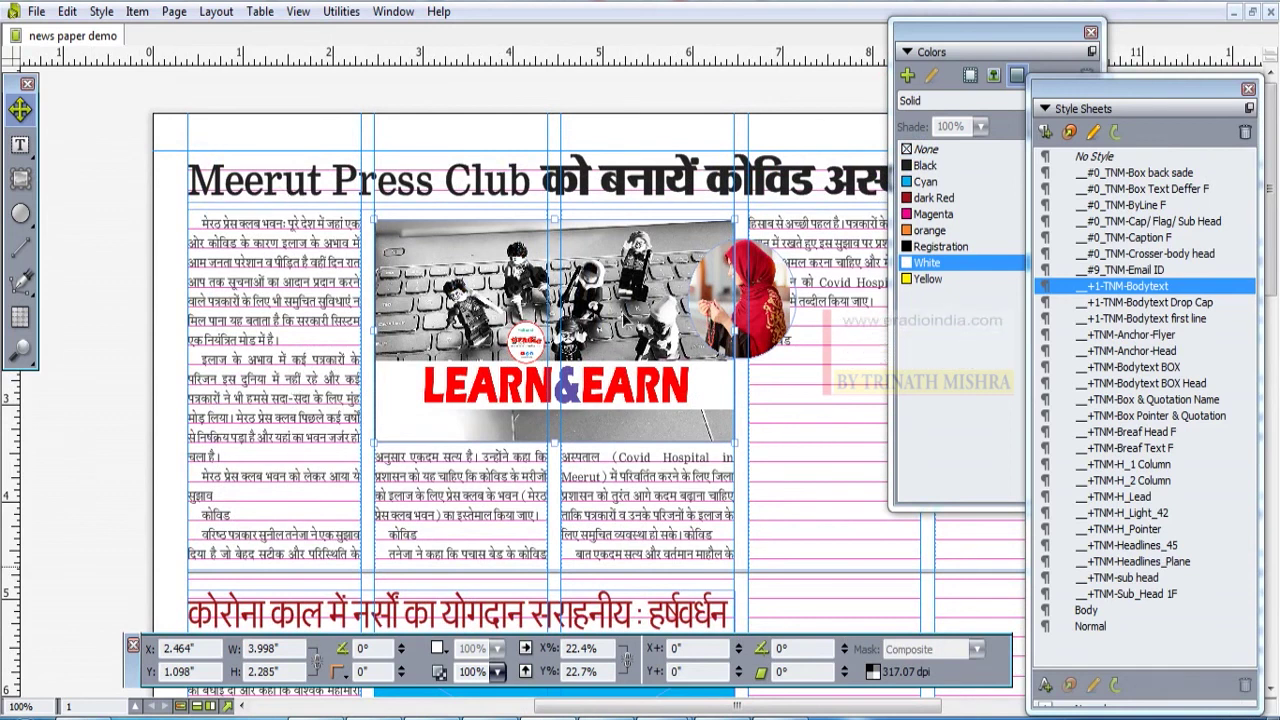
click(102, 12)
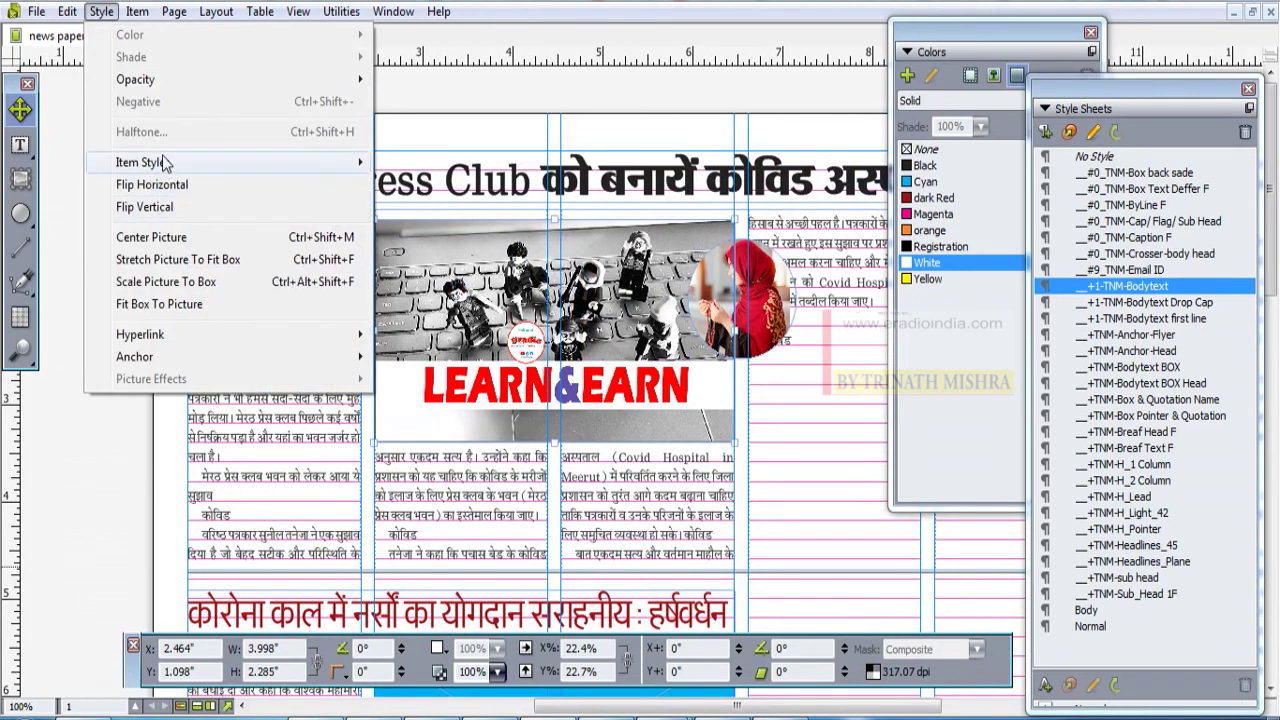
mouse_move(165, 162)
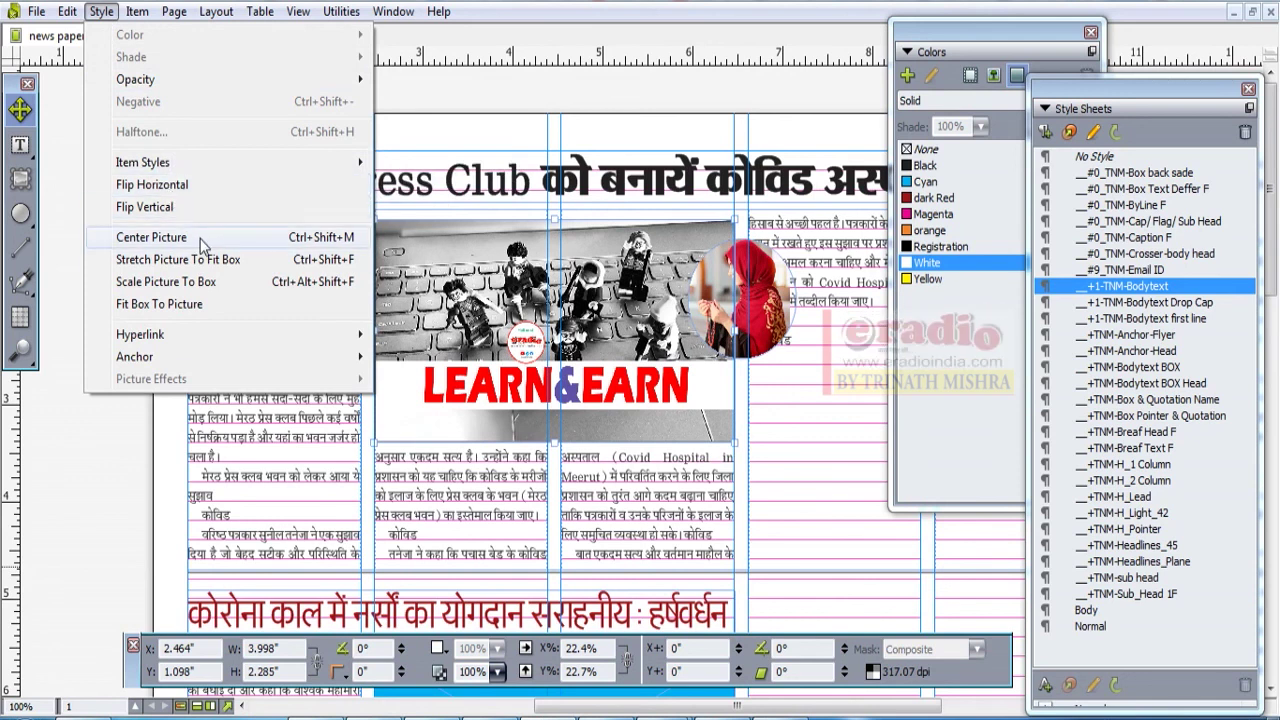
click(229, 259)
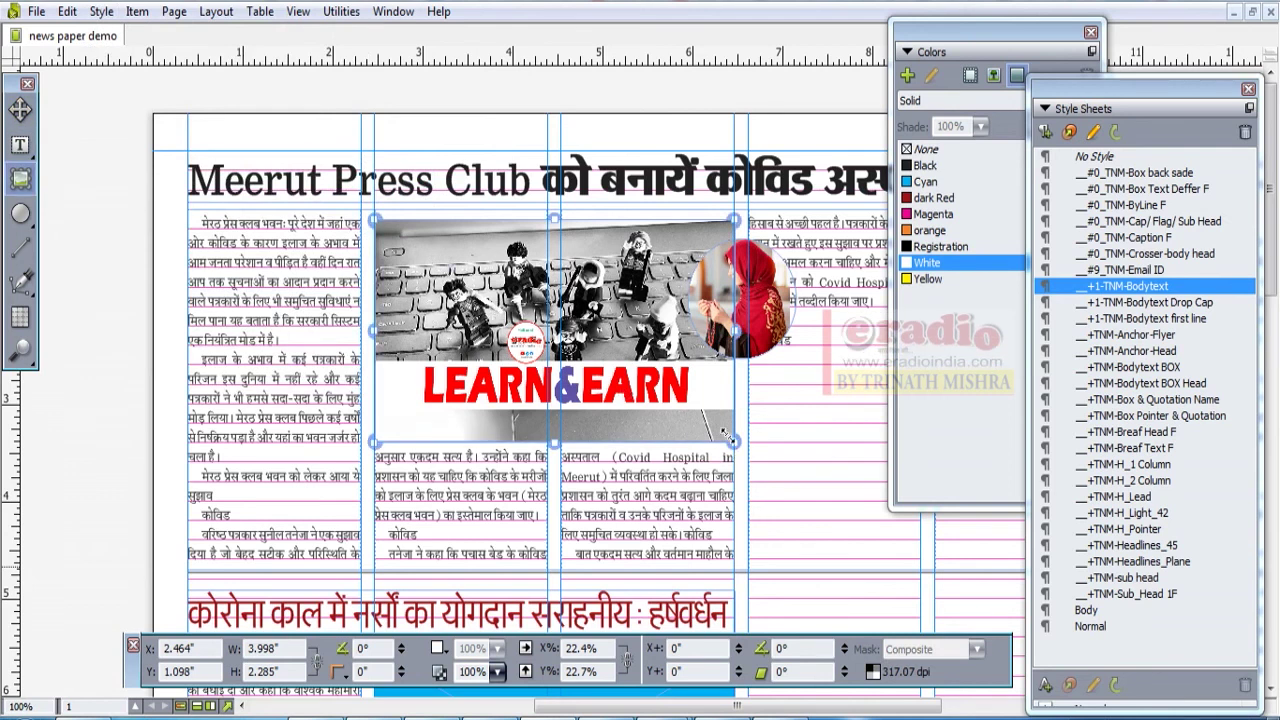
Step: Enlarge the LEARN&EARN picture within its box to about 40% by 44%, offset about -0.156" horizontally and -0.125" vertically
drag(727, 437, 1060, 665)
click(101, 211)
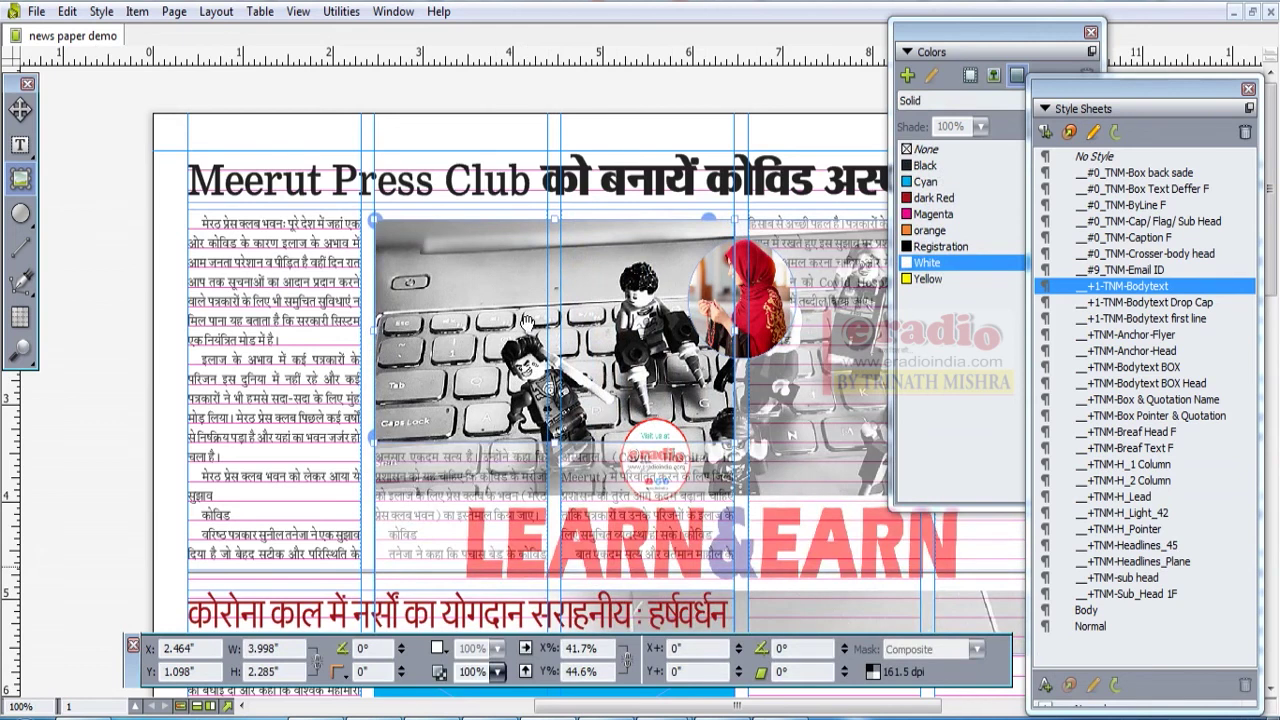
drag(374, 219, 643, 428)
drag(797, 527, 479, 293)
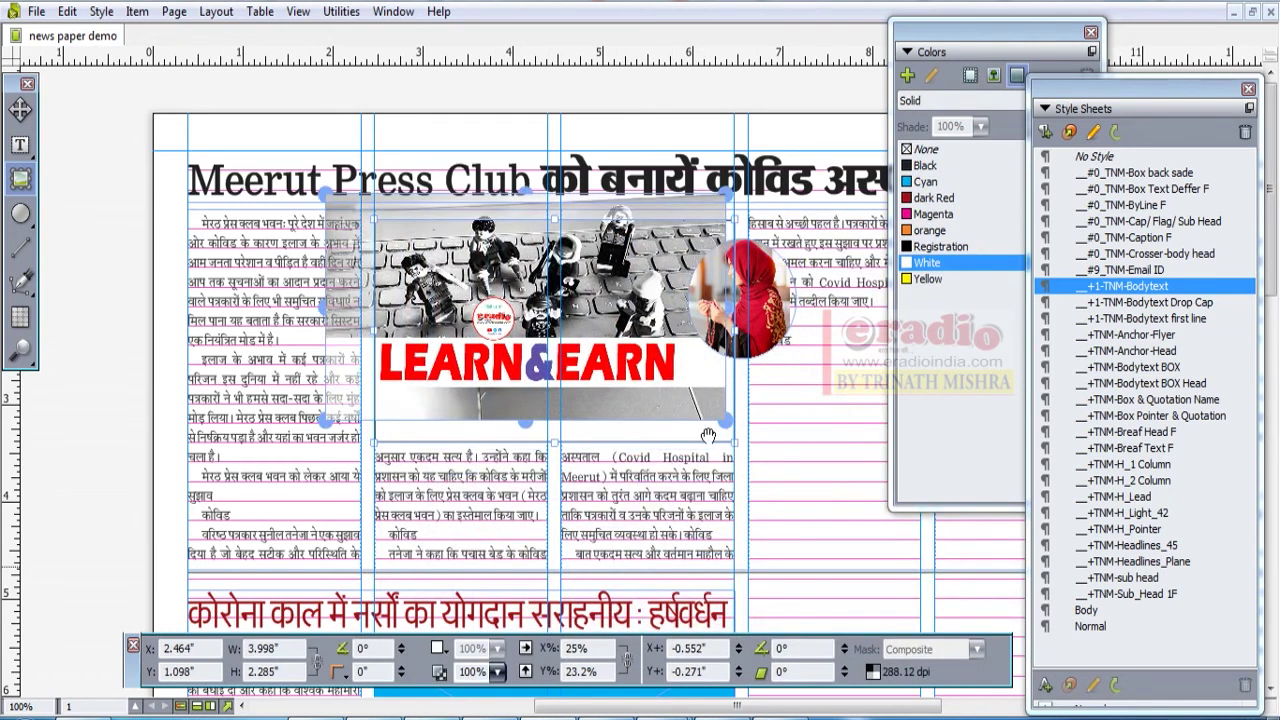
drag(727, 428, 918, 560)
drag(576, 220, 580, 388)
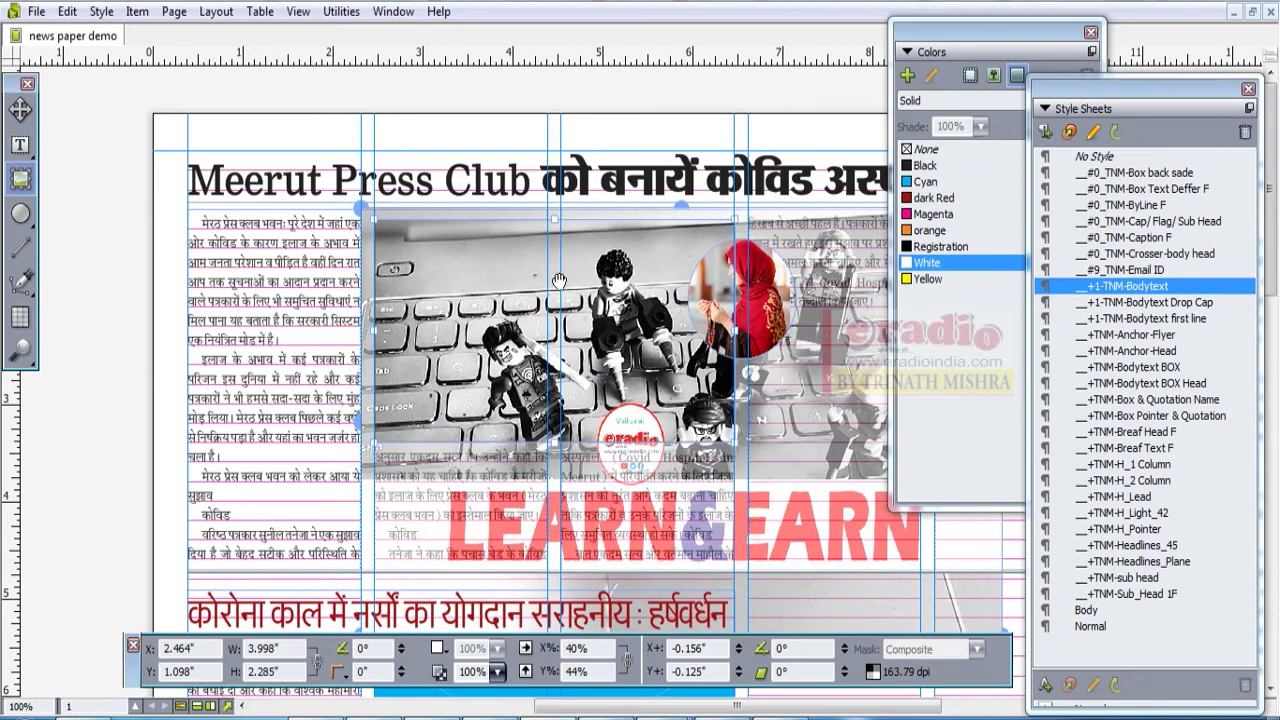
Step: Center the enlarged LEARN&EARN picture in its box and keep it selected
click(101, 12)
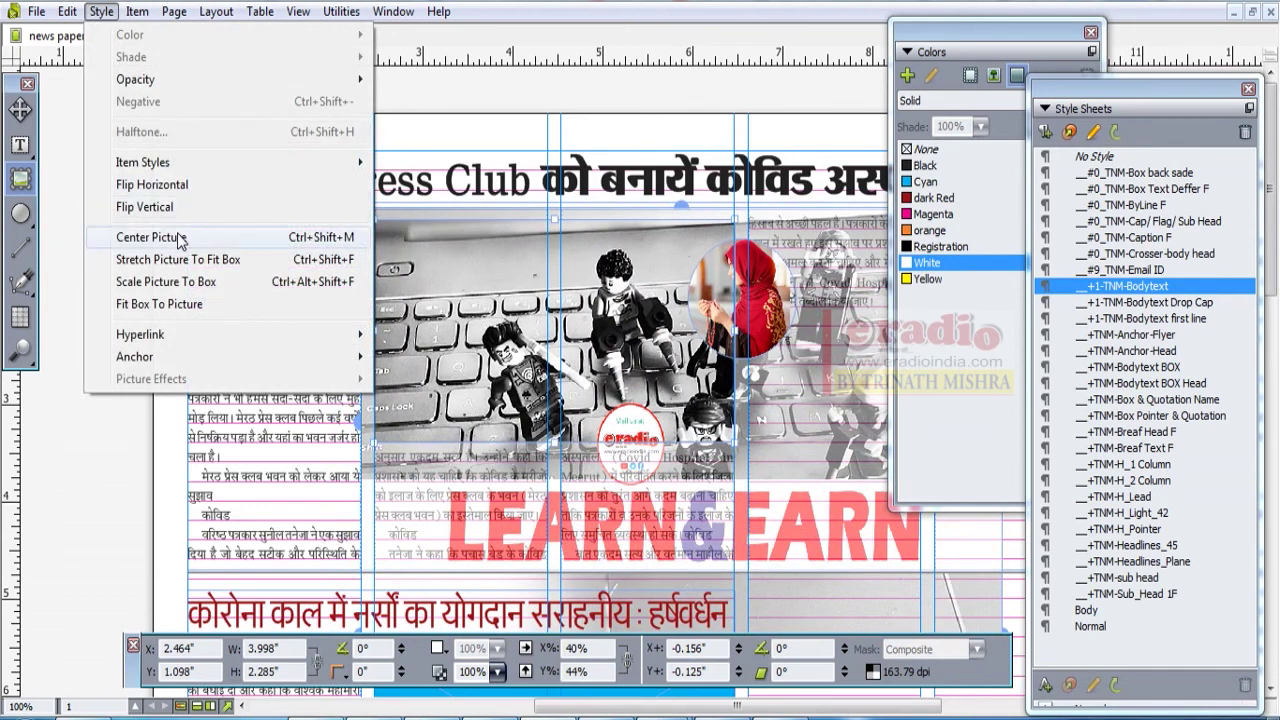
click(296, 245)
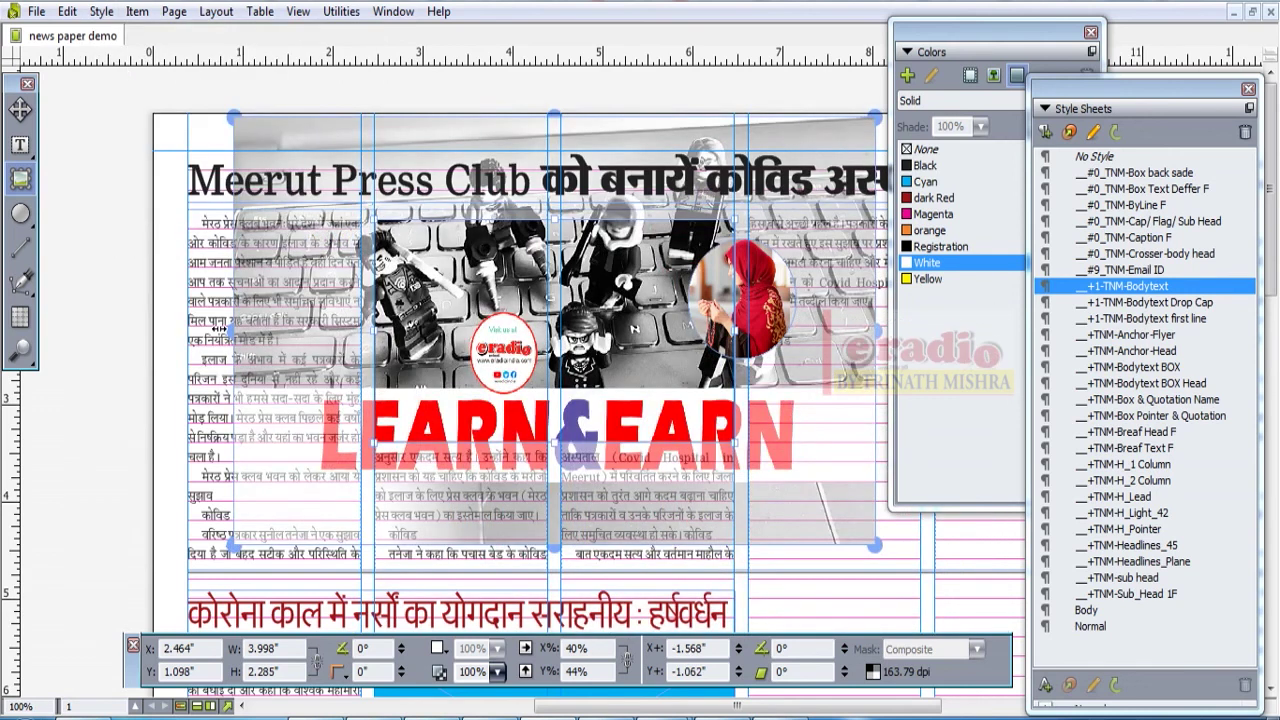
click(438, 97)
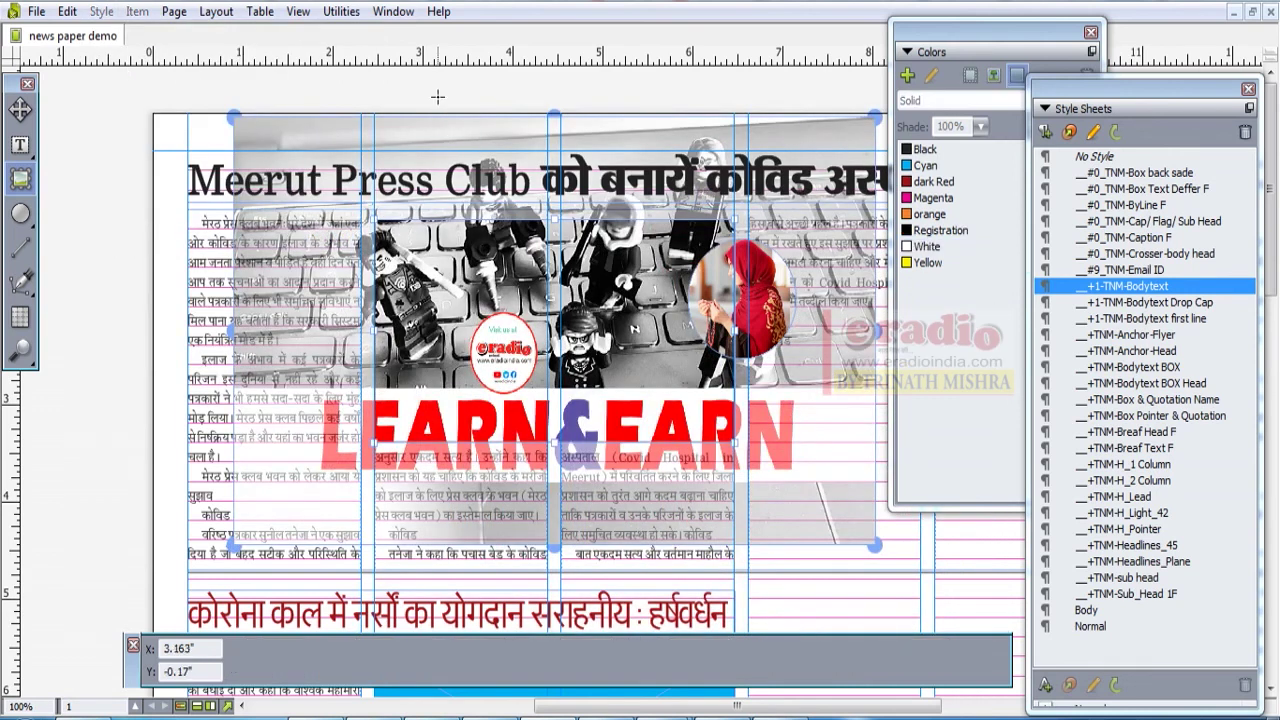
click(541, 338)
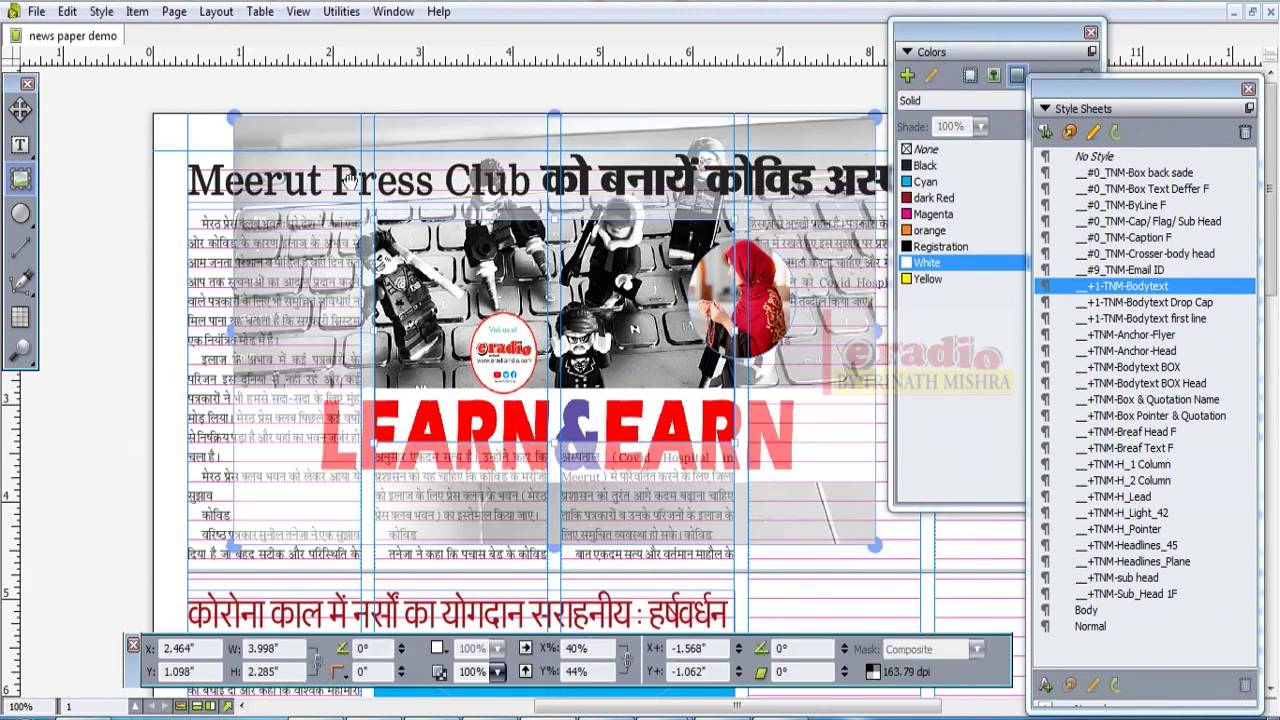
Step: Try Stretch Picture To Fit Box on the enlarged LEARN&EARN picture and undo it
click(104, 12)
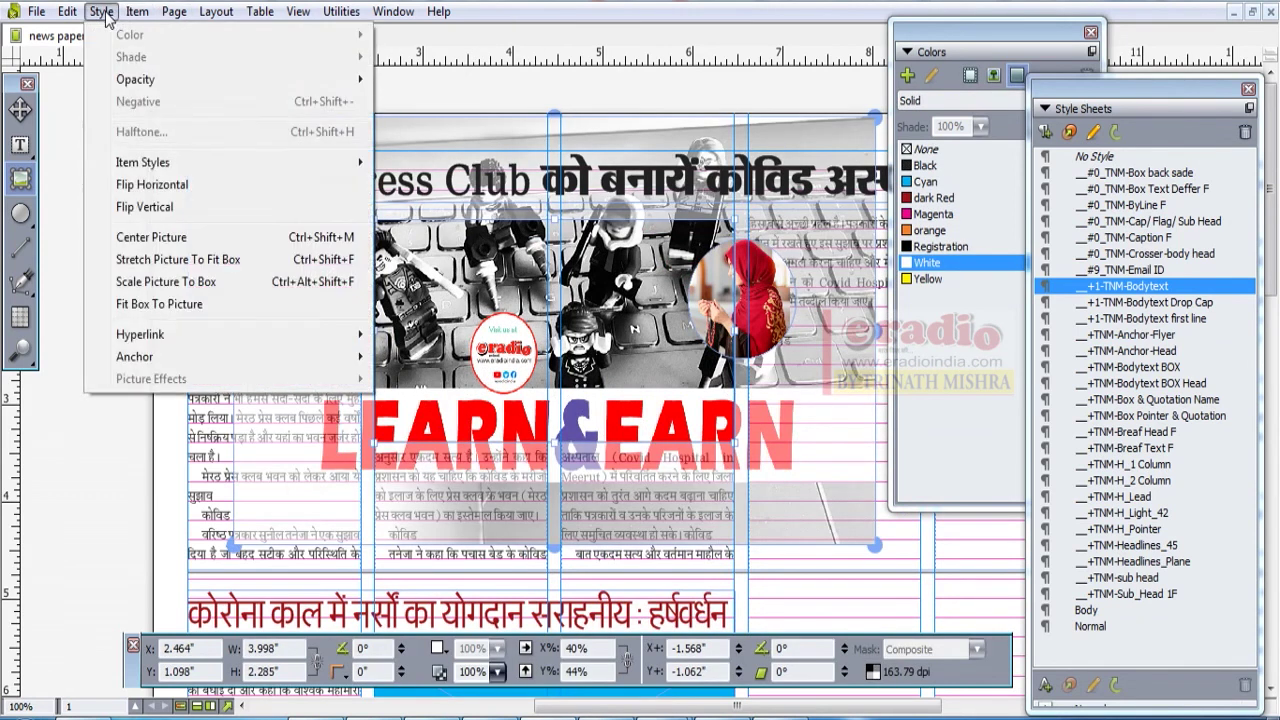
click(197, 262)
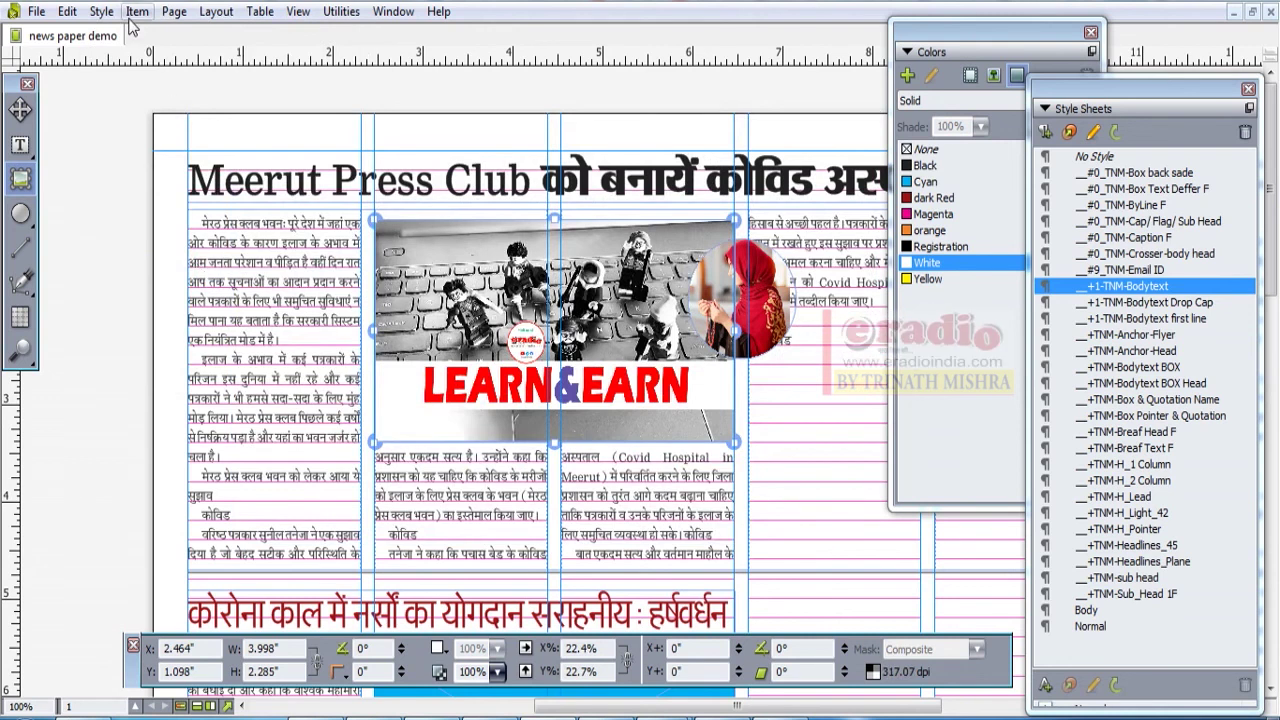
key(ctrl+z)
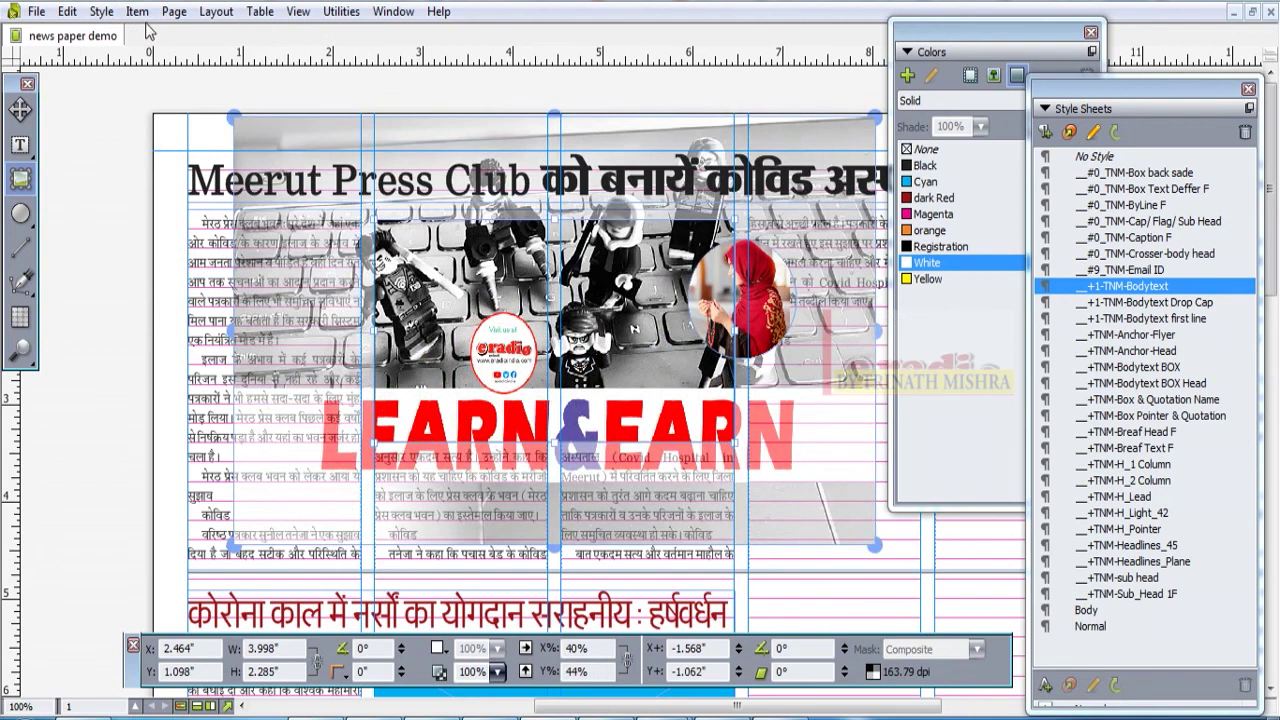
Step: Try Scale Picture To Box on the enlarged LEARN&EARN picture and undo the scaling
click(101, 11)
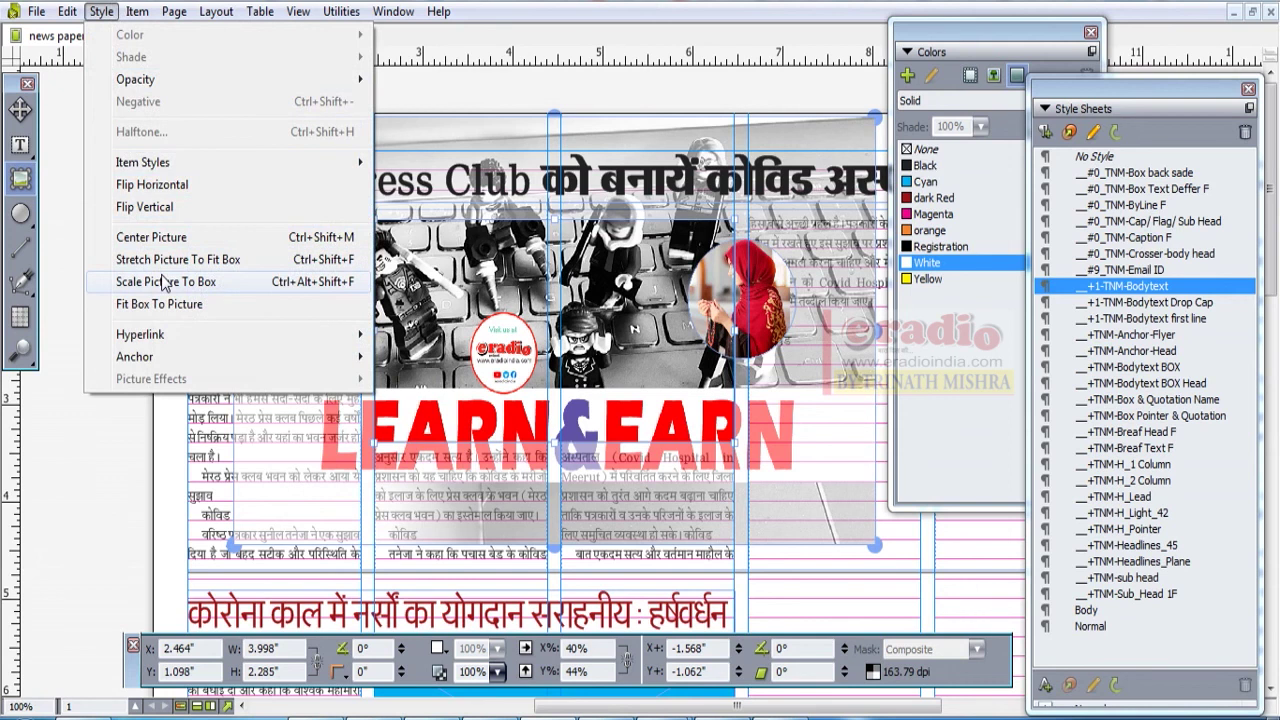
click(165, 282)
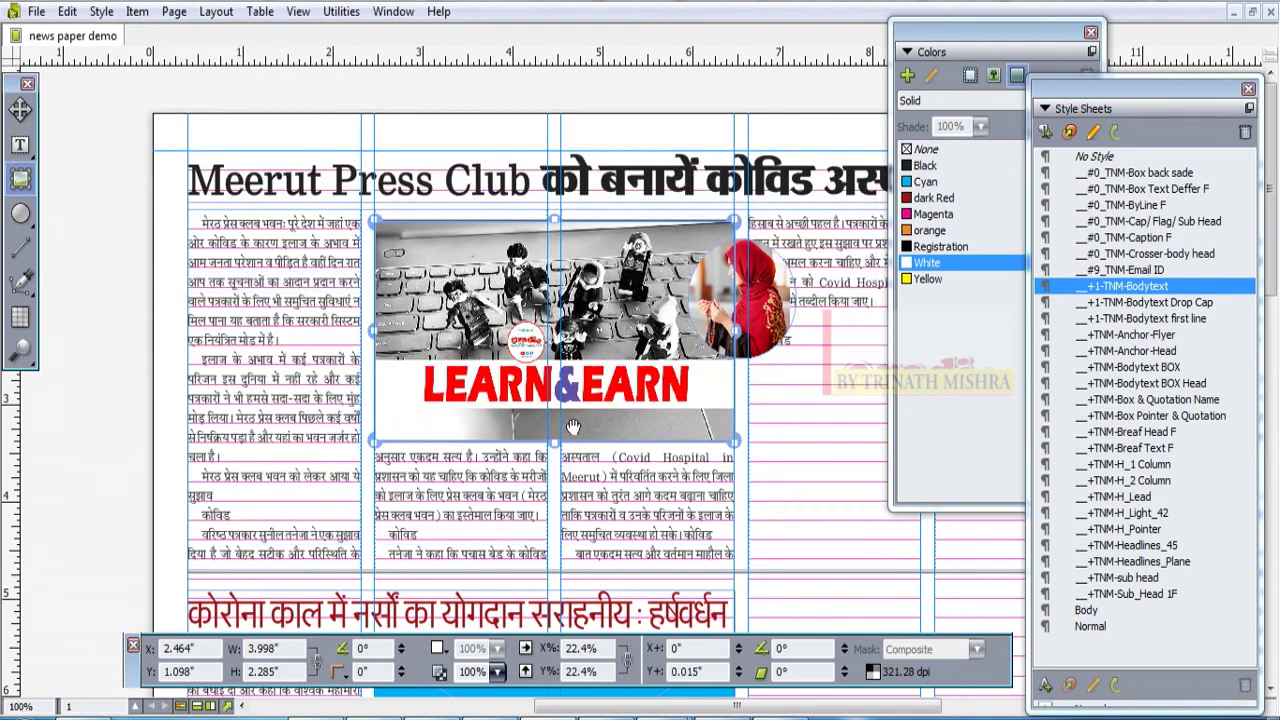
click(101, 11)
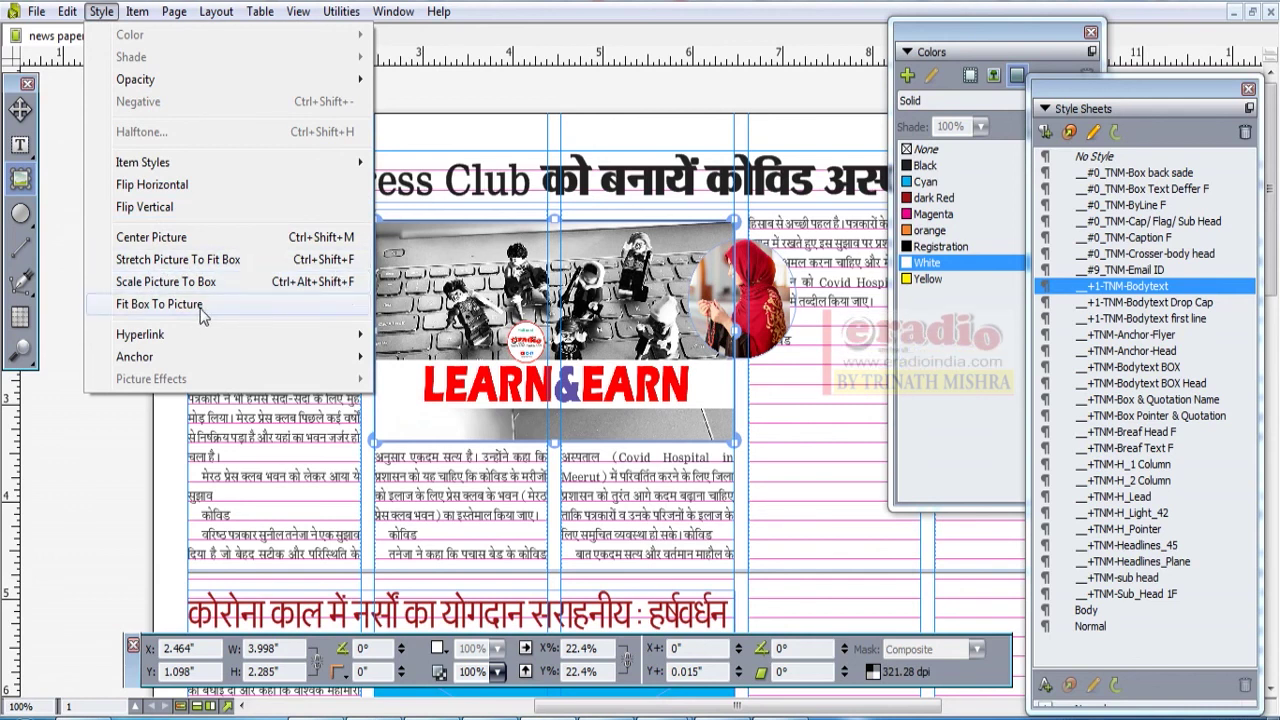
click(531, 140)
key(ctrl+z)
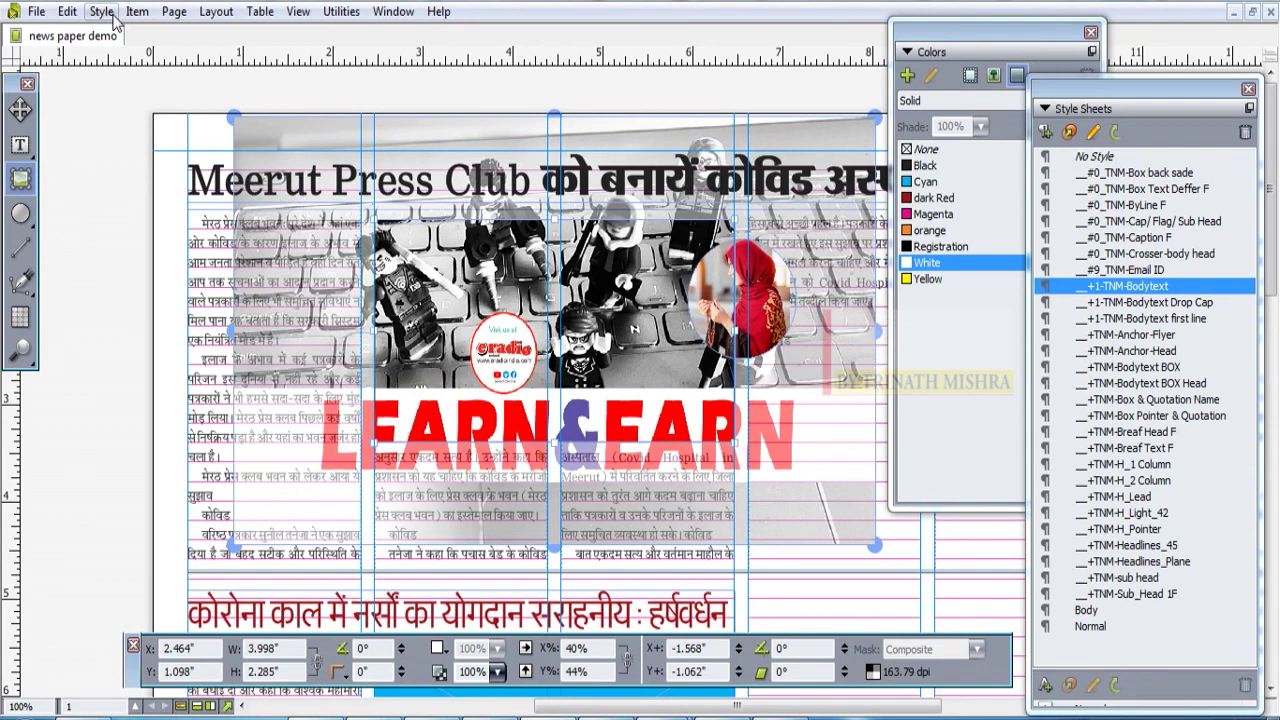
Step: Fit the box to the enlarged LEARN&EARN picture
click(101, 12)
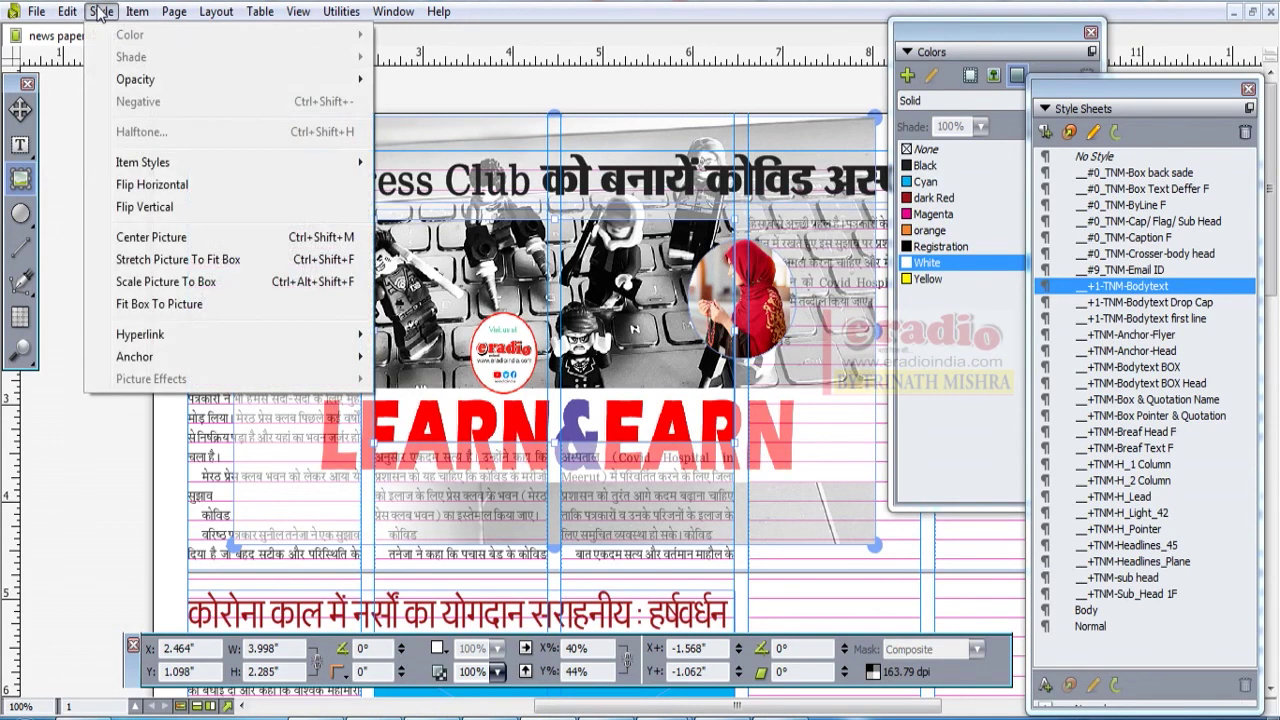
click(156, 306)
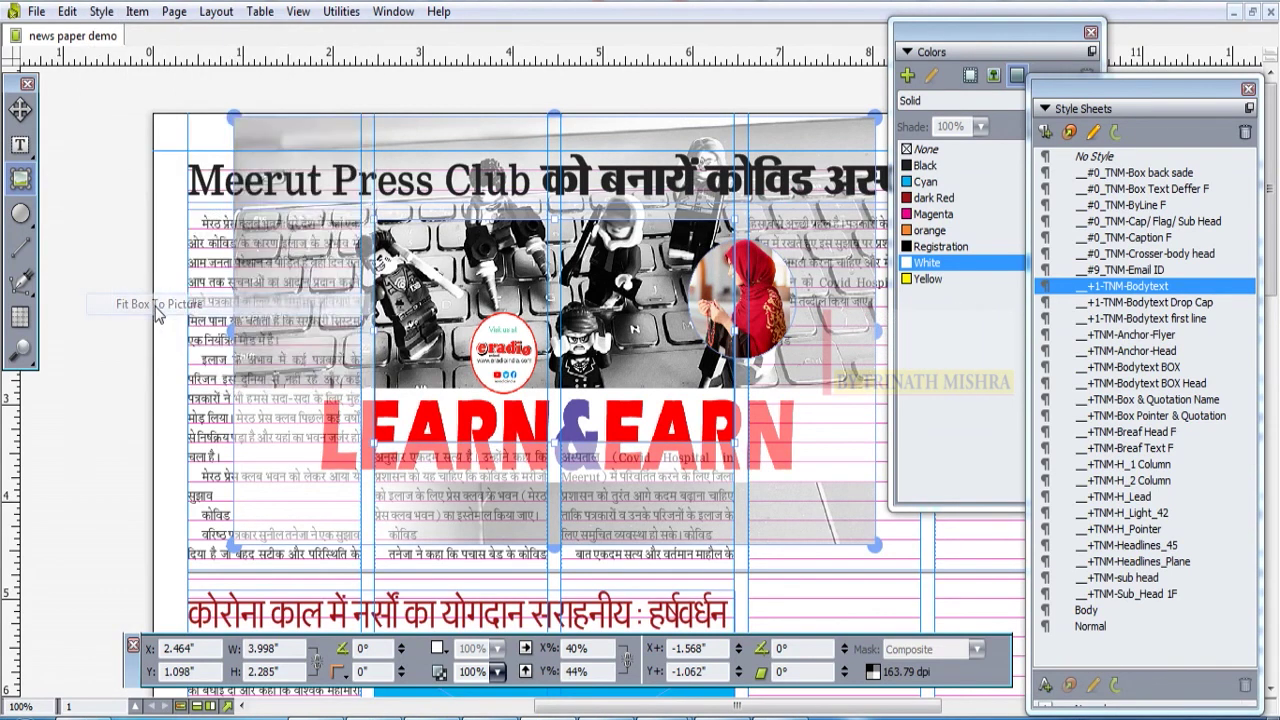
Step: Undo the box fit and the centering of the enlarged LEARN&EARN picture
scroll(661, 243, down, 2)
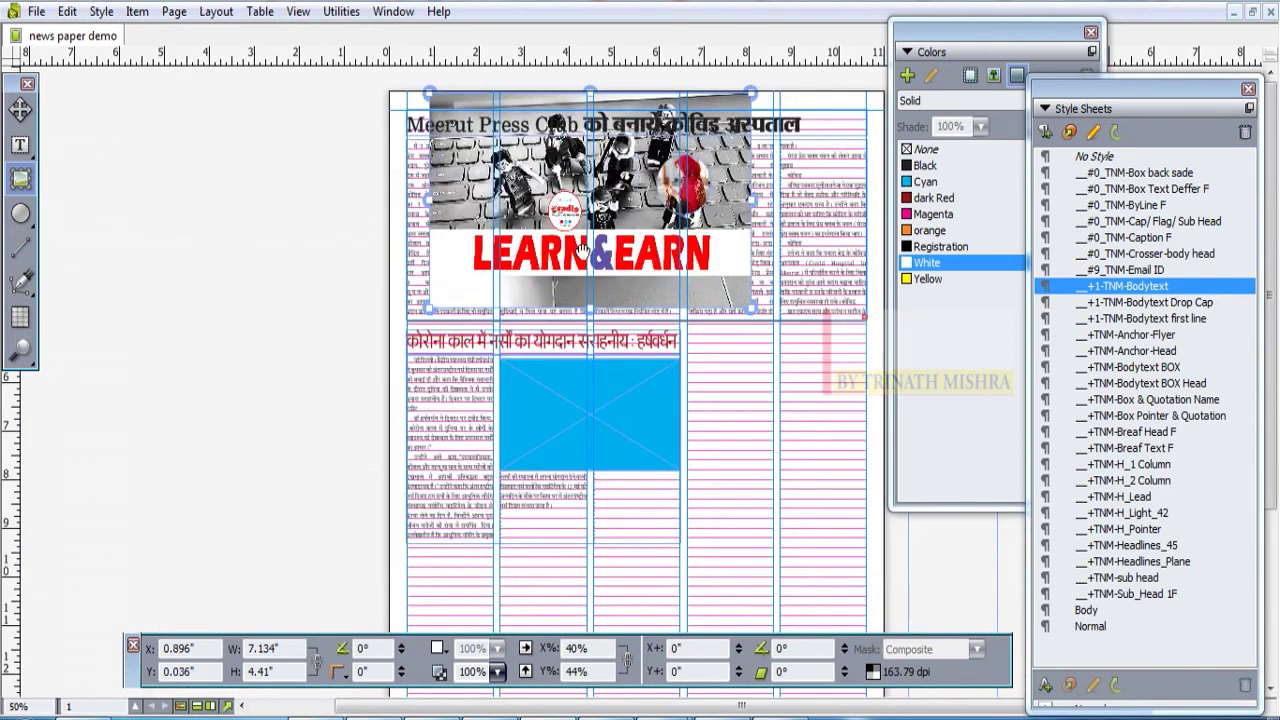
key(ctrl+z)
key(ctrl+z)
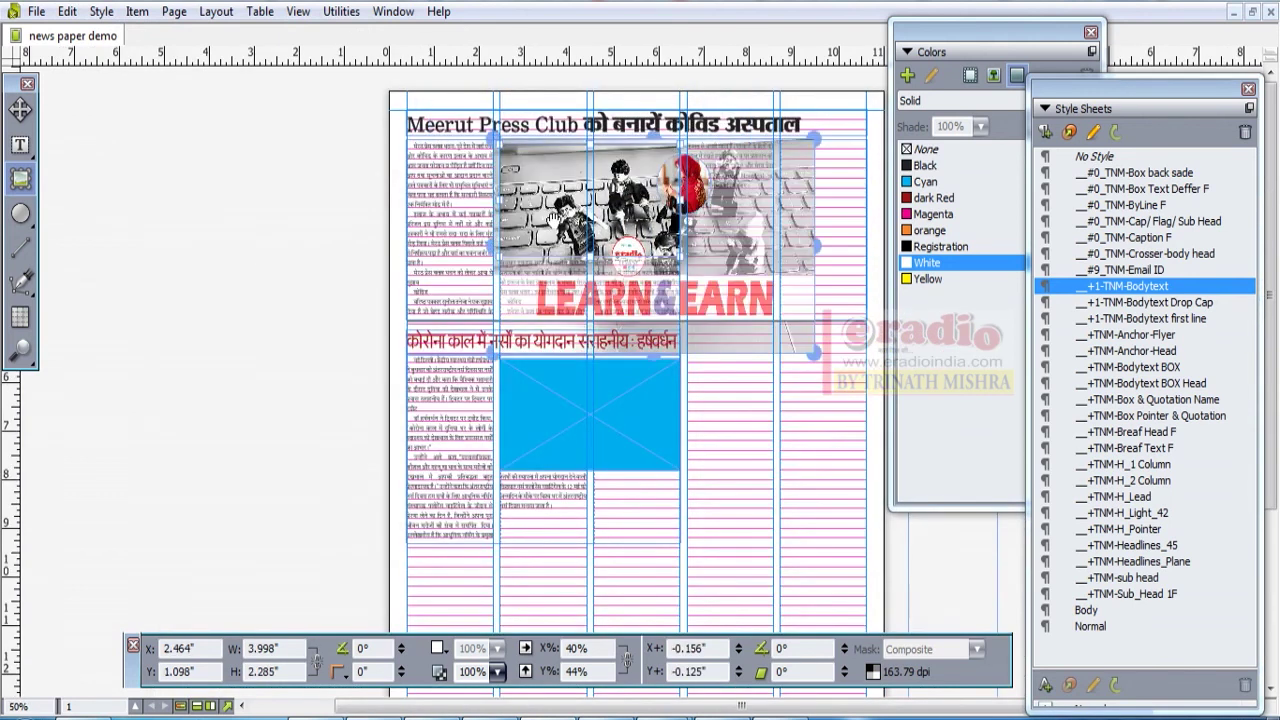
Step: Try Fit Box To Picture on the off-center LEARN&EARN picture and undo it
click(100, 12)
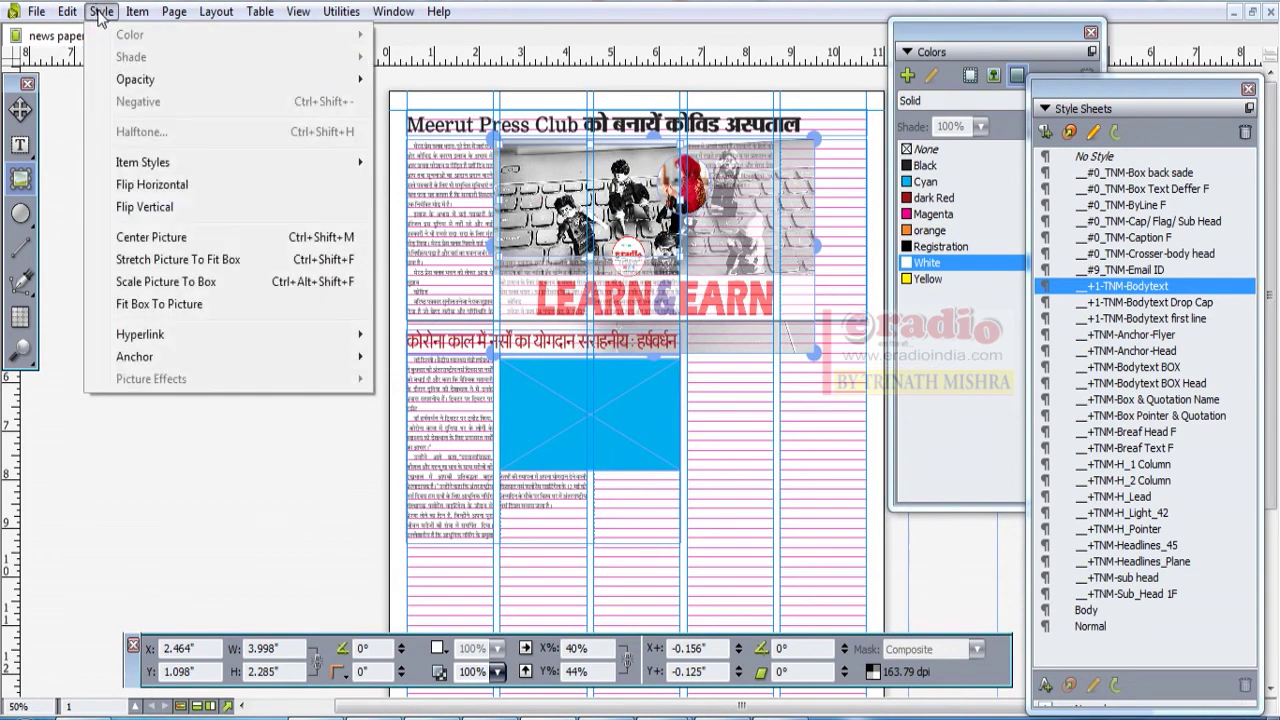
click(160, 304)
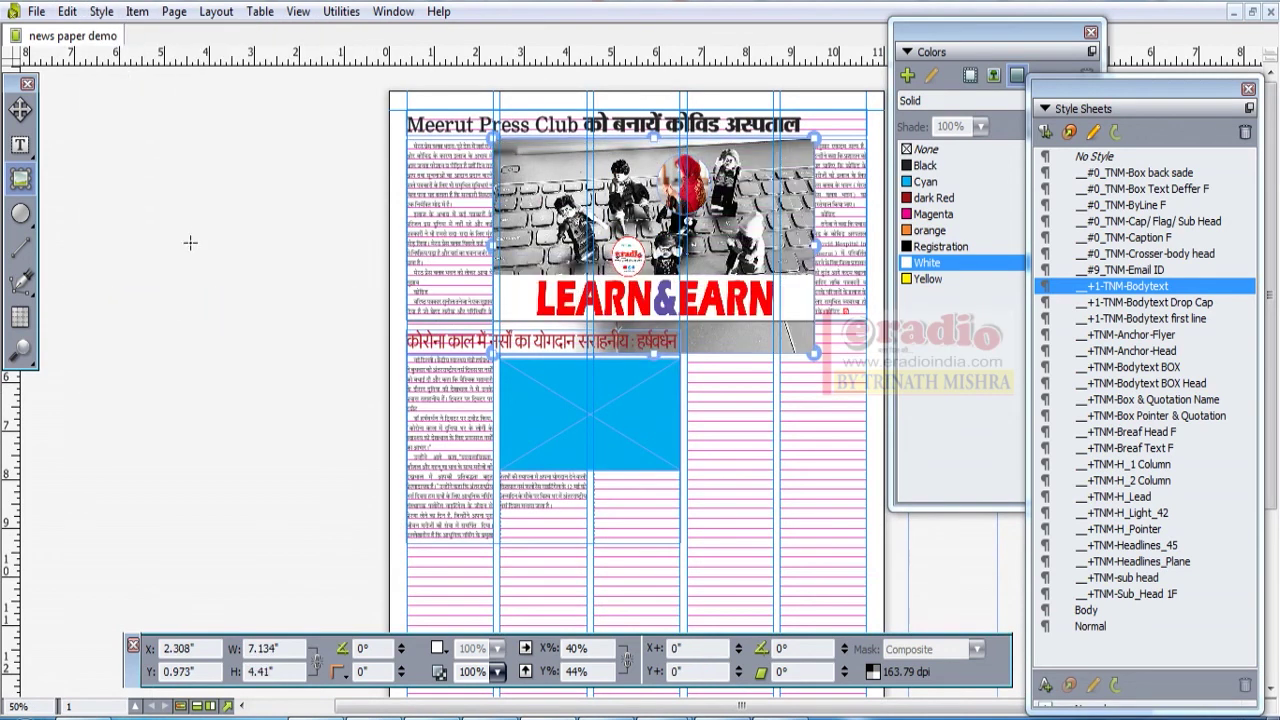
key(ctrl+z)
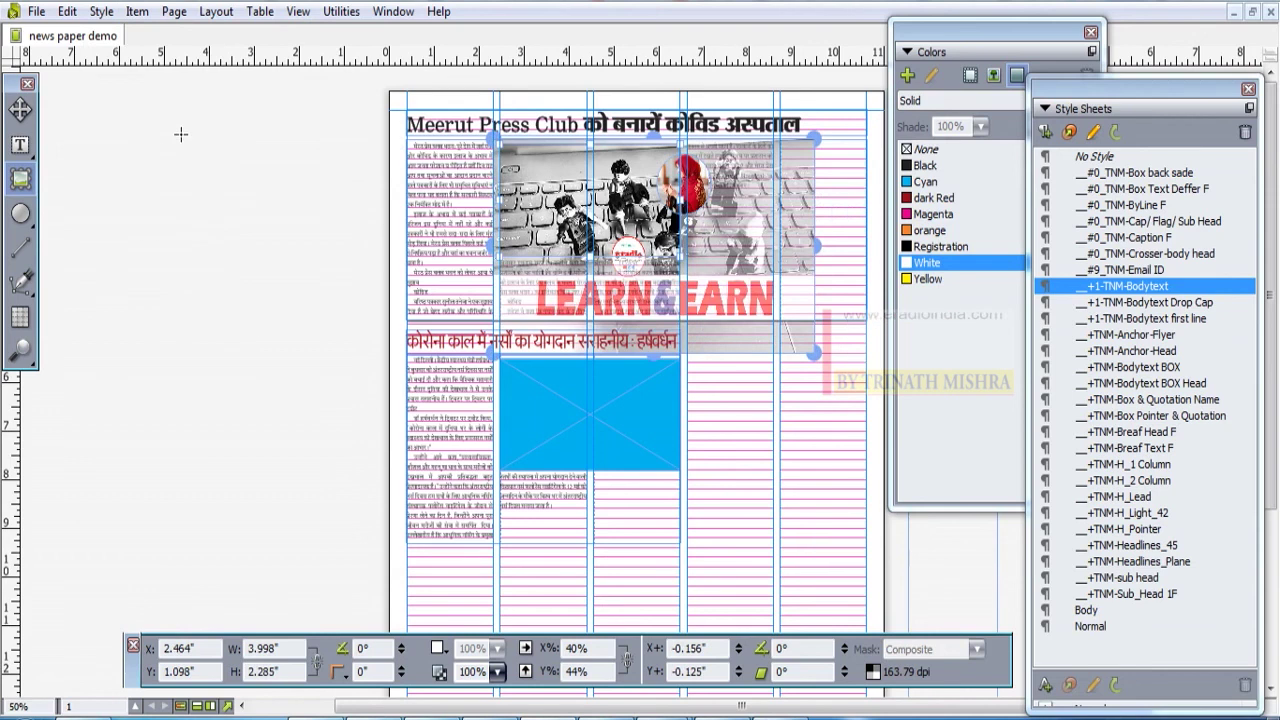
Step: Stretch the LEARN&EARN picture to fit its box
click(100, 12)
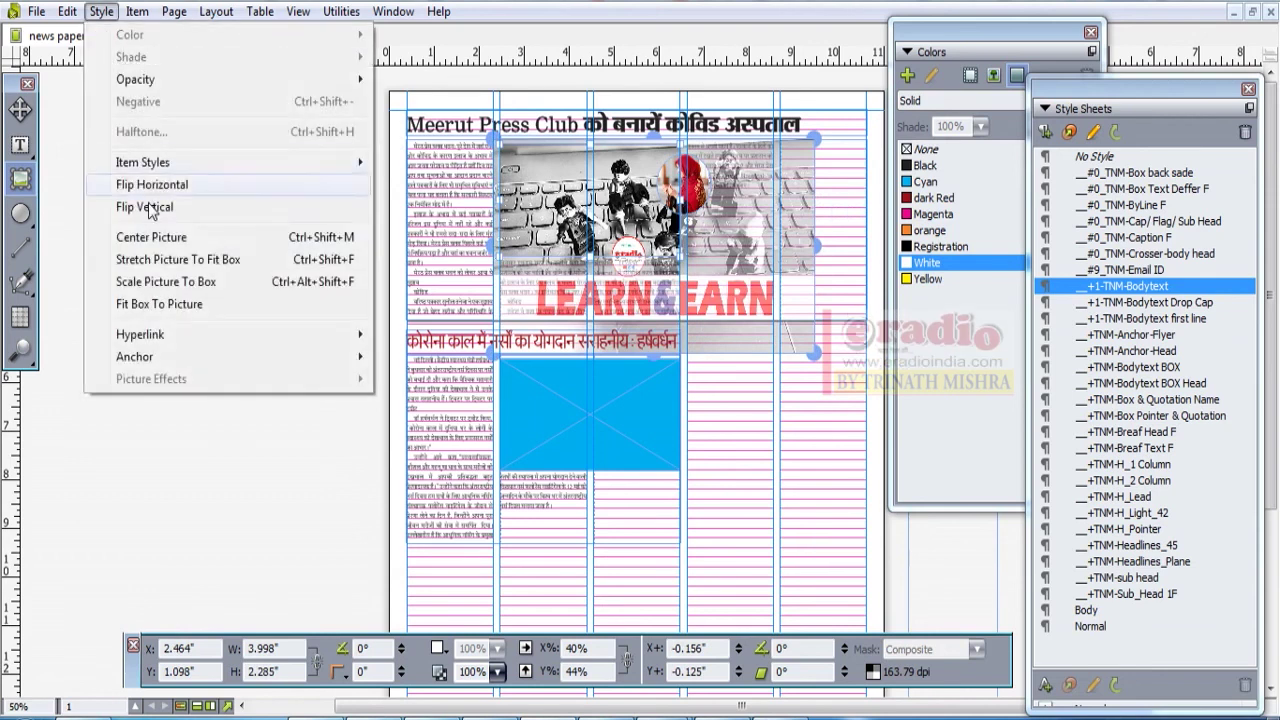
click(175, 261)
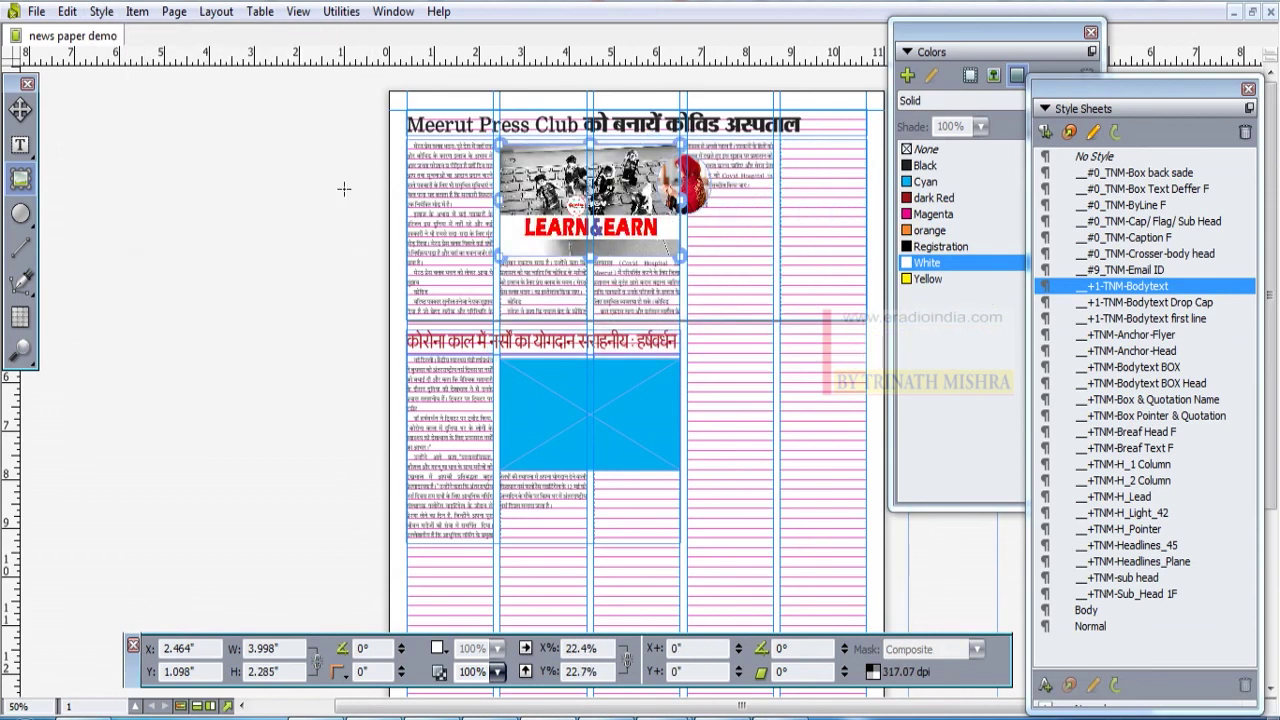
Step: Show the Anchor commands available for the selected LEARN&EARN picture
click(101, 12)
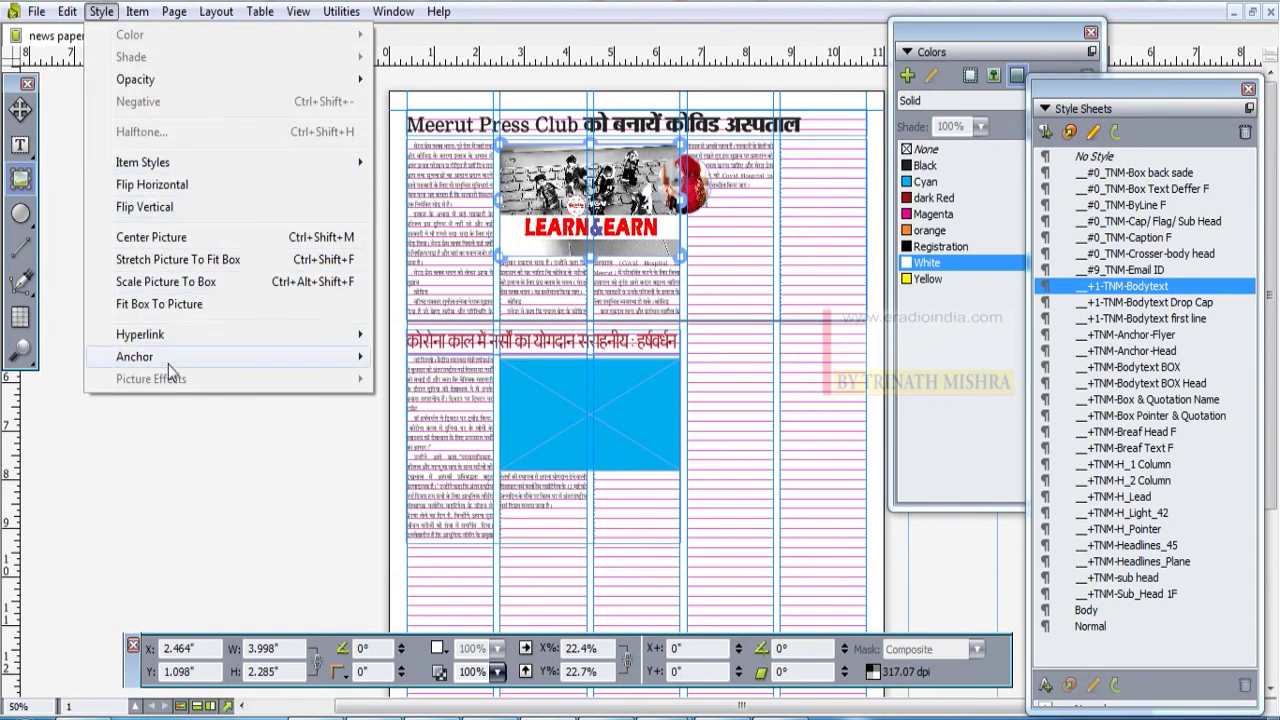
mouse_move(164, 362)
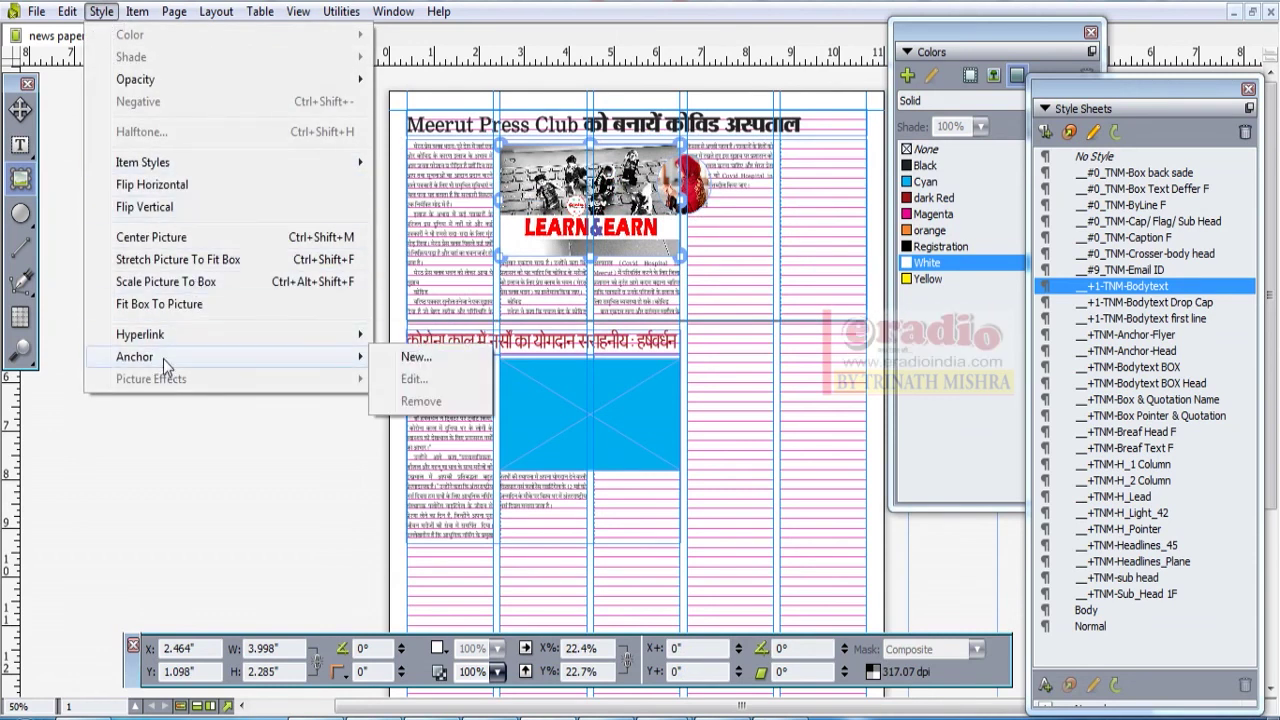